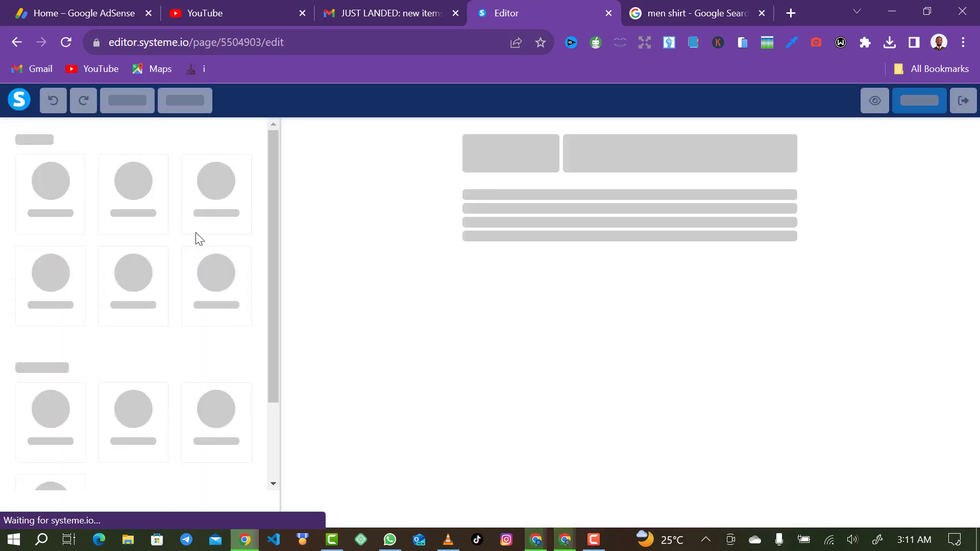
Step: Scroll through the lecture editor and check the lecture's YouTube video settings
scroll(634, 232, down, 5)
scroll(635, 232, up, 5)
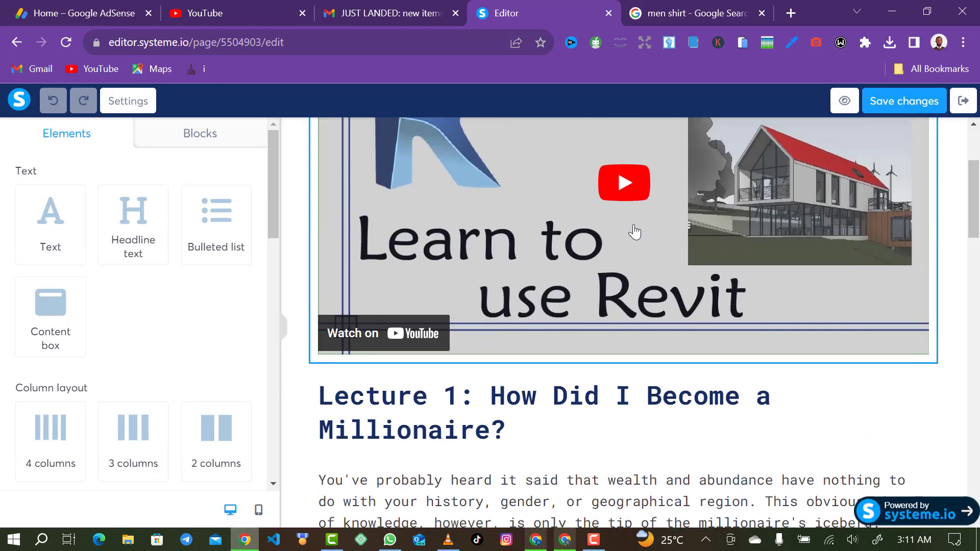
click(639, 189)
scroll(639, 189, up, 2)
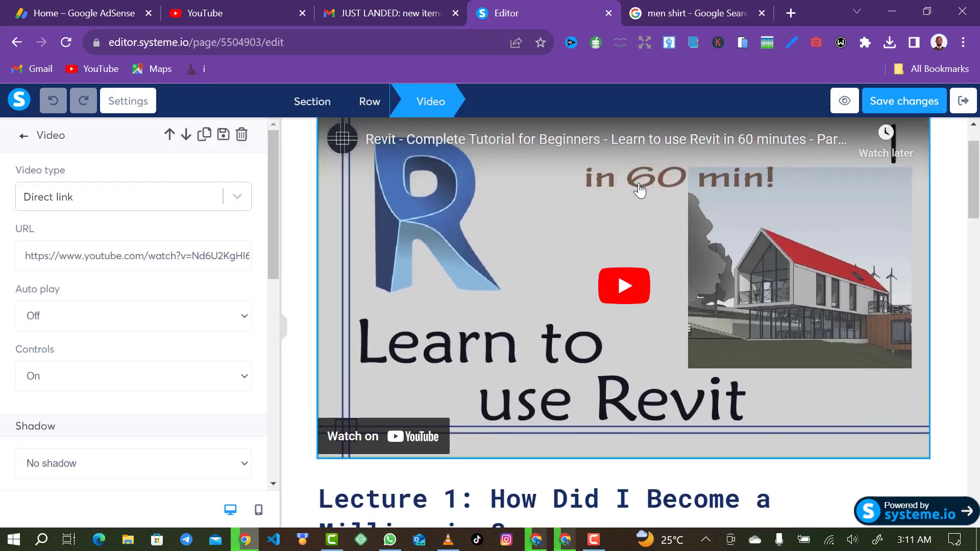
scroll(529, 486, down, 6)
scroll(529, 485, up, 1)
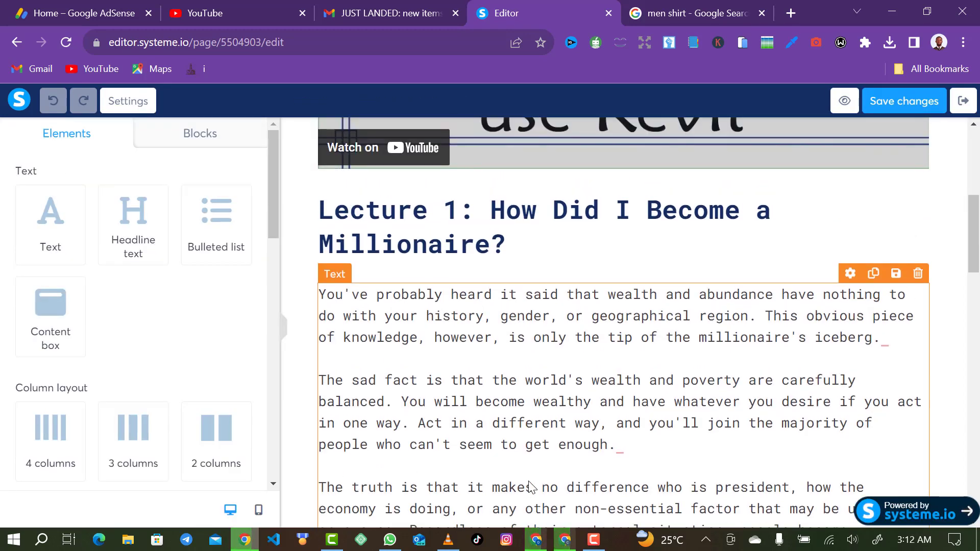
scroll(530, 486, down, 9)
scroll(529, 485, down, 1)
scroll(529, 485, up, 1)
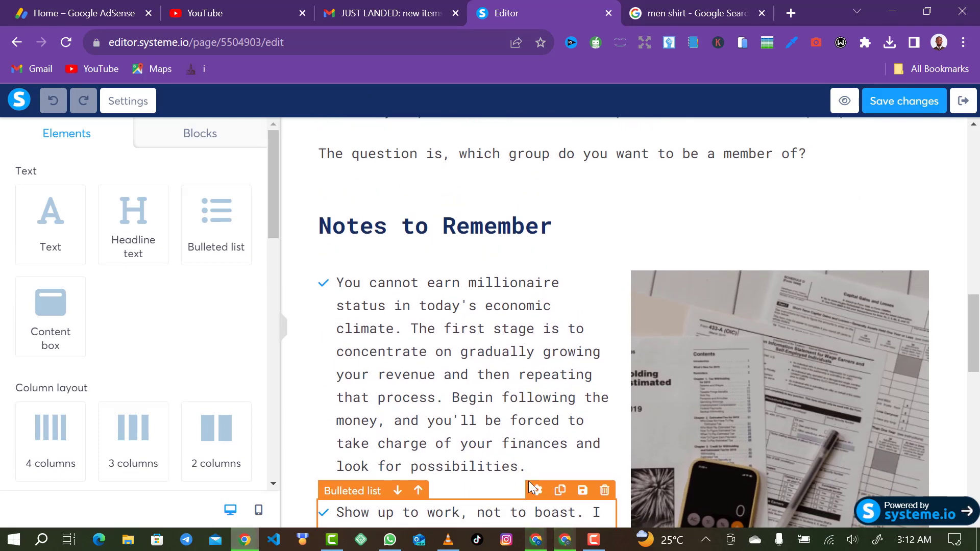
scroll(529, 485, down, 3)
scroll(531, 485, down, 10)
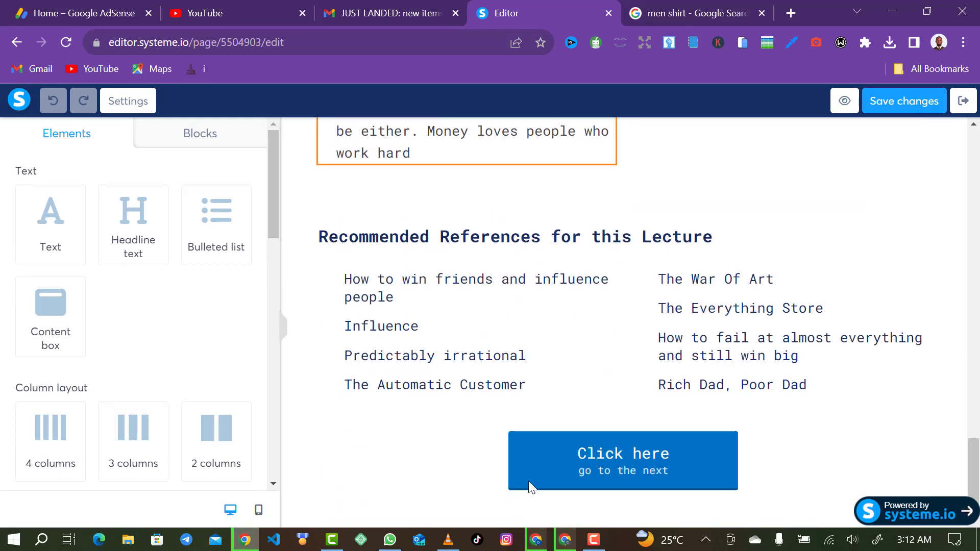
scroll(538, 472, up, 4)
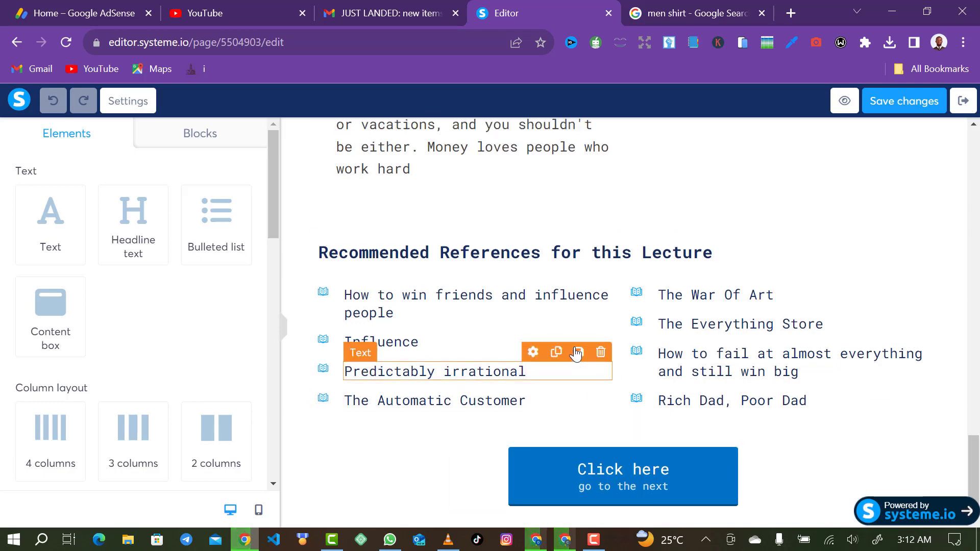
scroll(596, 455, down, 4)
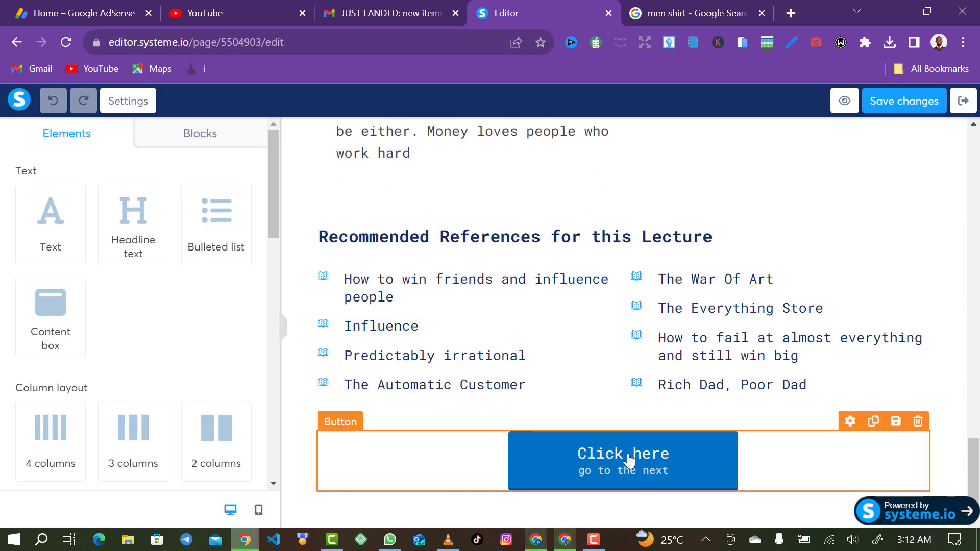
scroll(629, 461, up, 15)
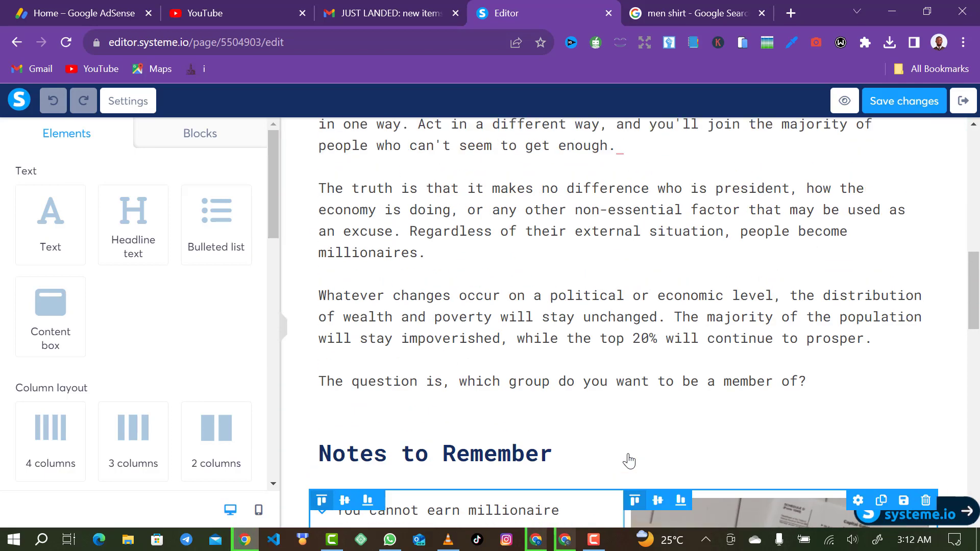
scroll(629, 461, up, 6)
Step: Create a new physical product named 'T shirt'
click(963, 101)
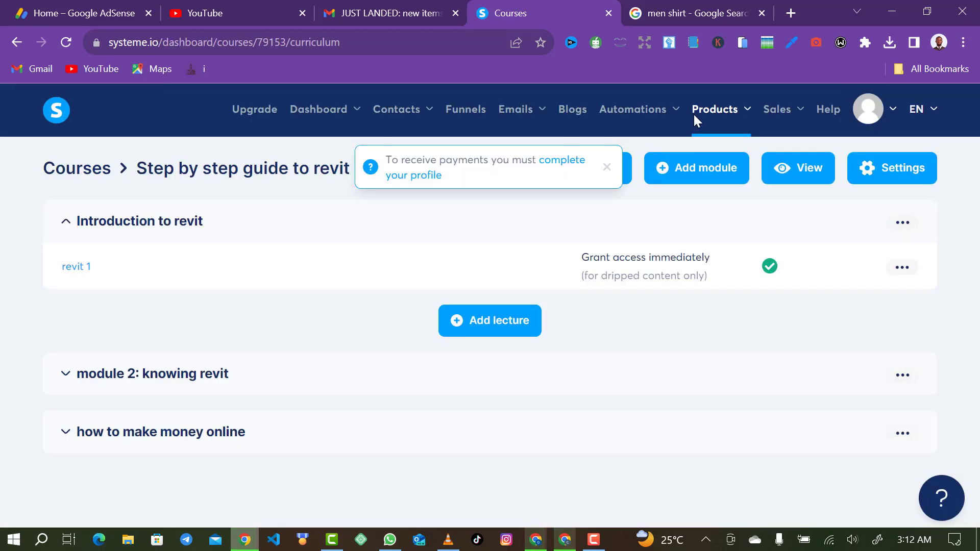
mouse_move(738, 123)
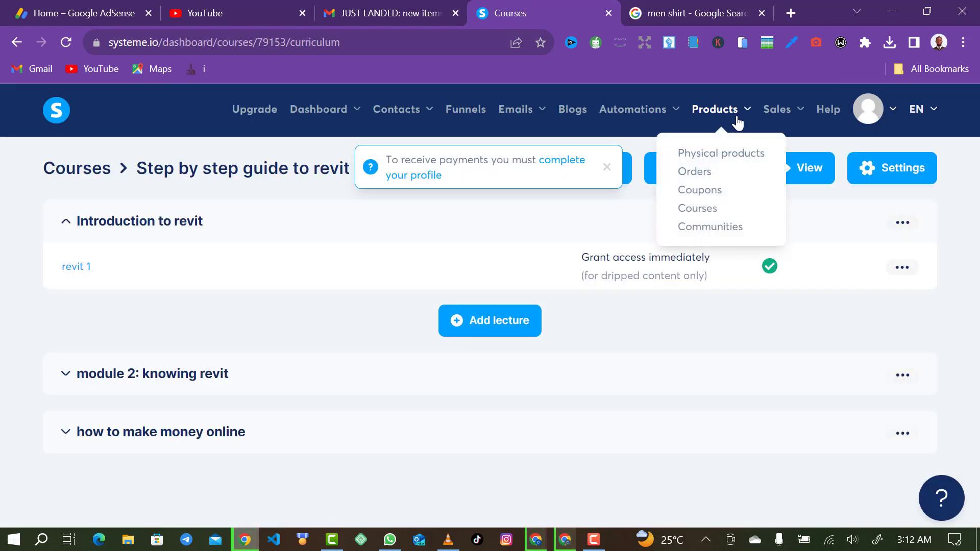
click(884, 171)
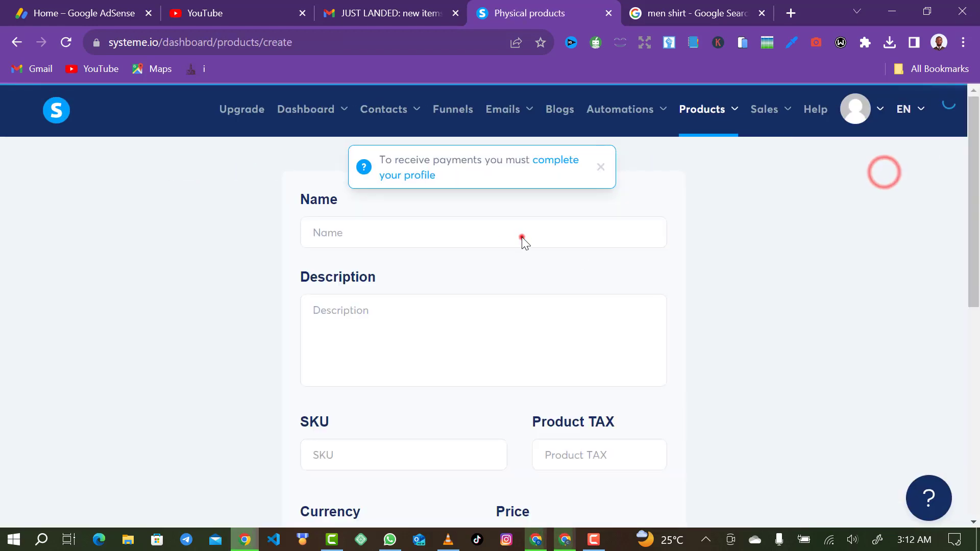
click(522, 237)
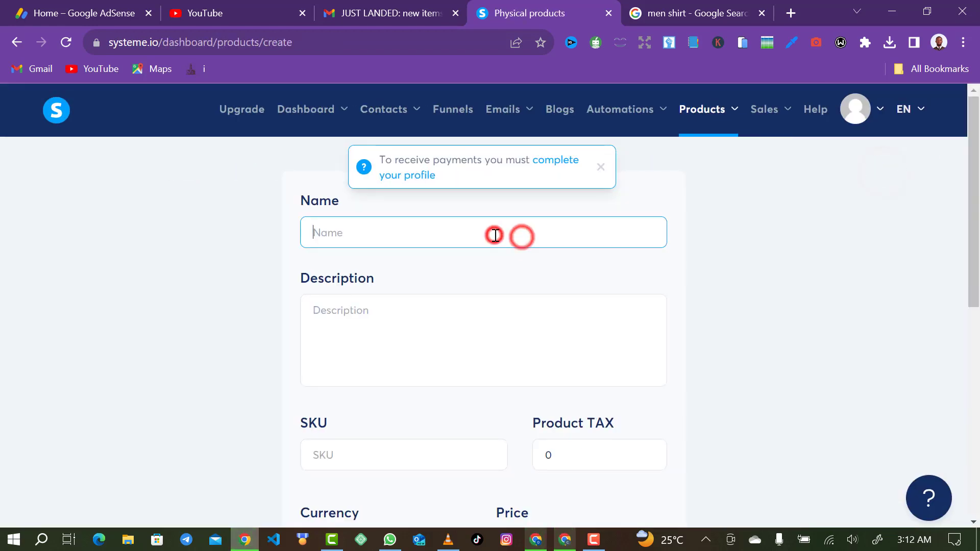
click(494, 235)
text(T shirt)
Step: Give the product description 'For support and event', SKU 'T S-905' and price 15
scroll(428, 346, down, 1)
click(420, 307)
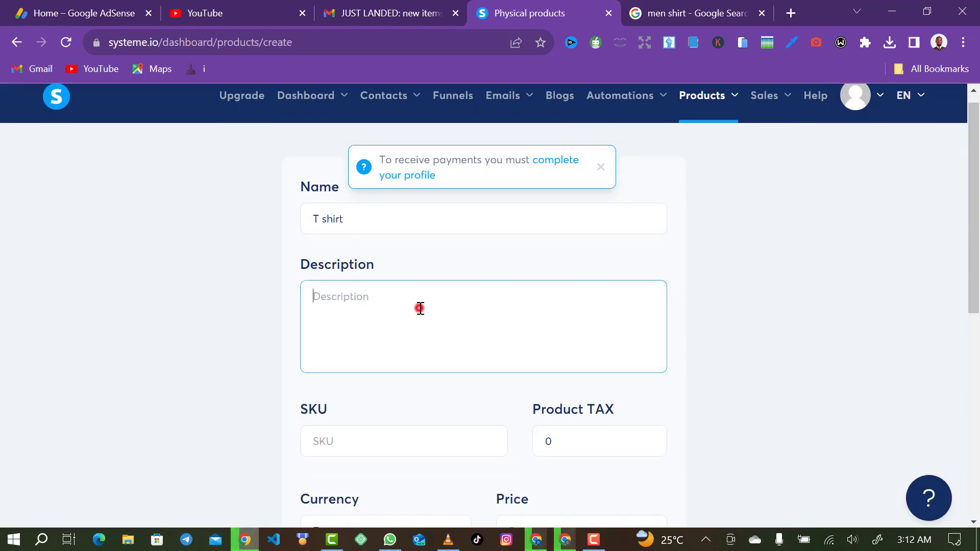
text(For support and event)
scroll(403, 327, down, 2)
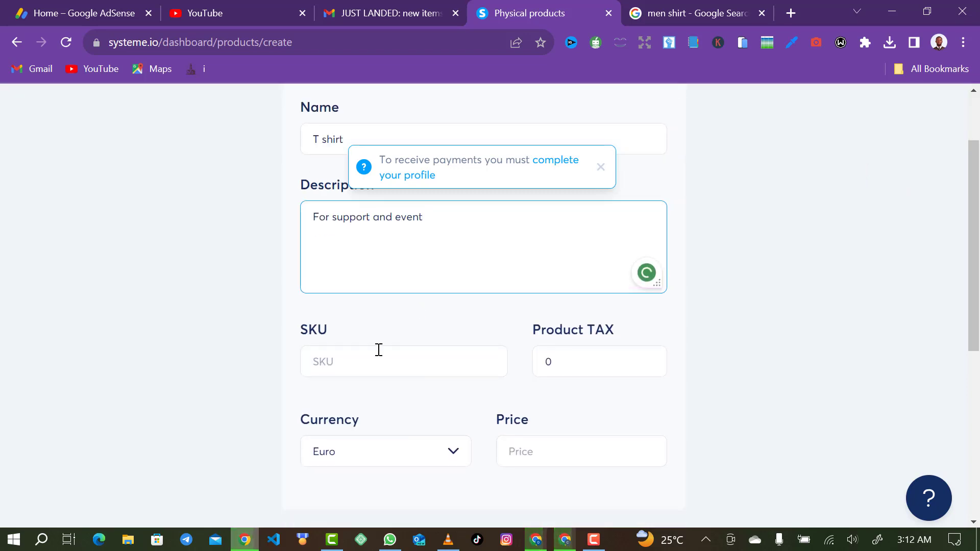
click(377, 351)
text(T S-905)
scroll(386, 426, down, 1)
click(389, 401)
click(519, 398)
text(0.5)
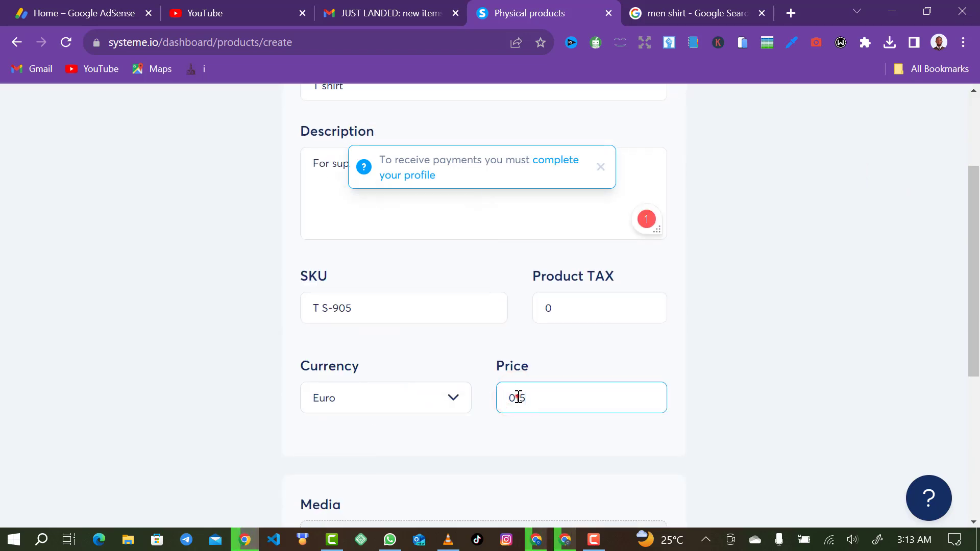
Step: Set the product tax to 0.4
click(580, 307)
text(.4)
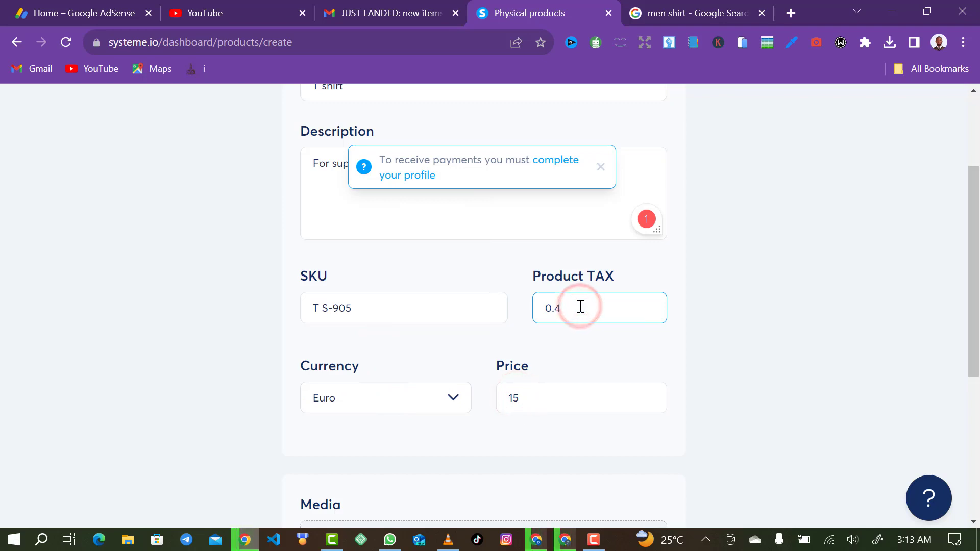
scroll(580, 308, down, 3)
click(595, 329)
click(579, 335)
click(579, 333)
Step: Upload the light blue t-shirt image and mark the product as having options
click(536, 387)
double_click(197, 114)
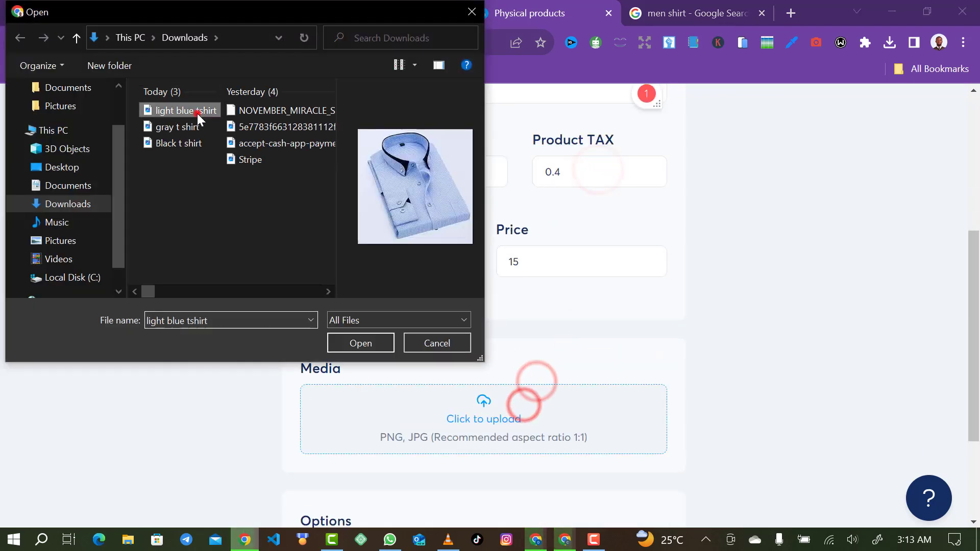
click(725, 523)
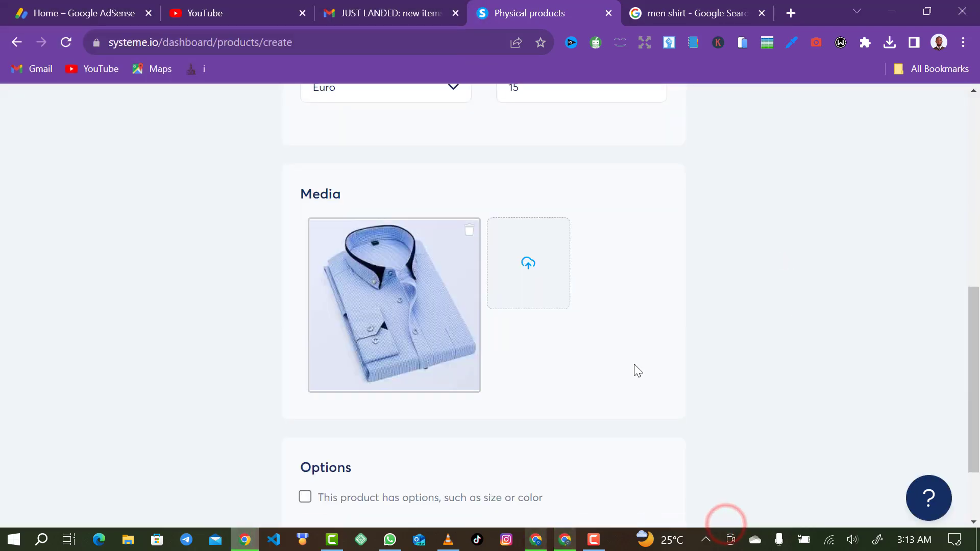
scroll(321, 411, down, 2)
click(305, 393)
Step: Add option 'Blue t shirt' with values 'Black T shirt' and 'Gray T Shirt'
click(396, 453)
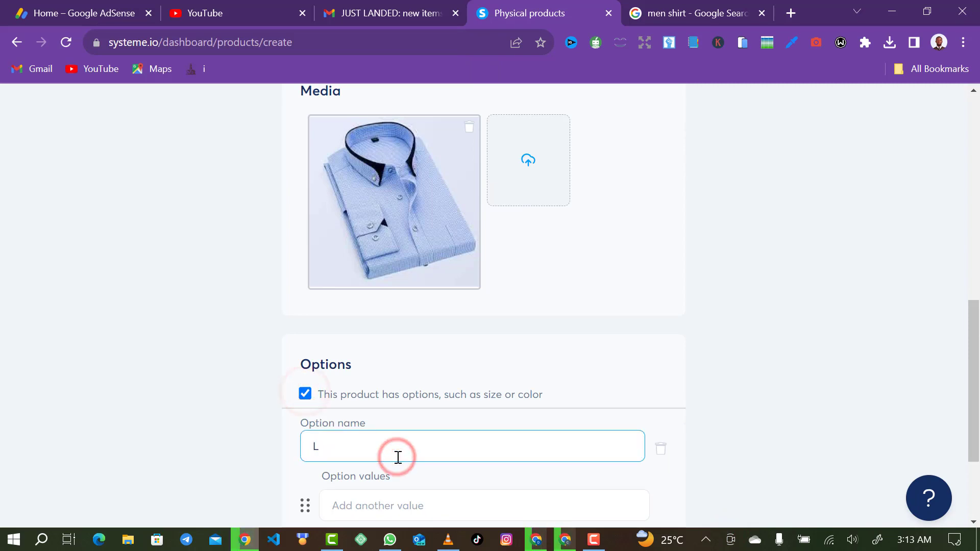
text(Blue t shirt)
scroll(398, 457, down, 3)
click(396, 357)
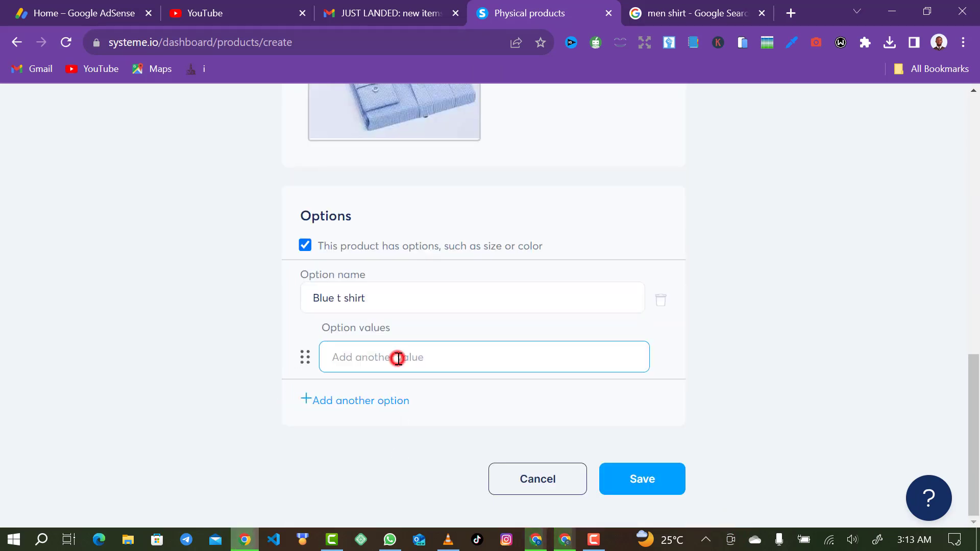
text(Black T shirt)
click(394, 382)
text(Gray T Shirt)
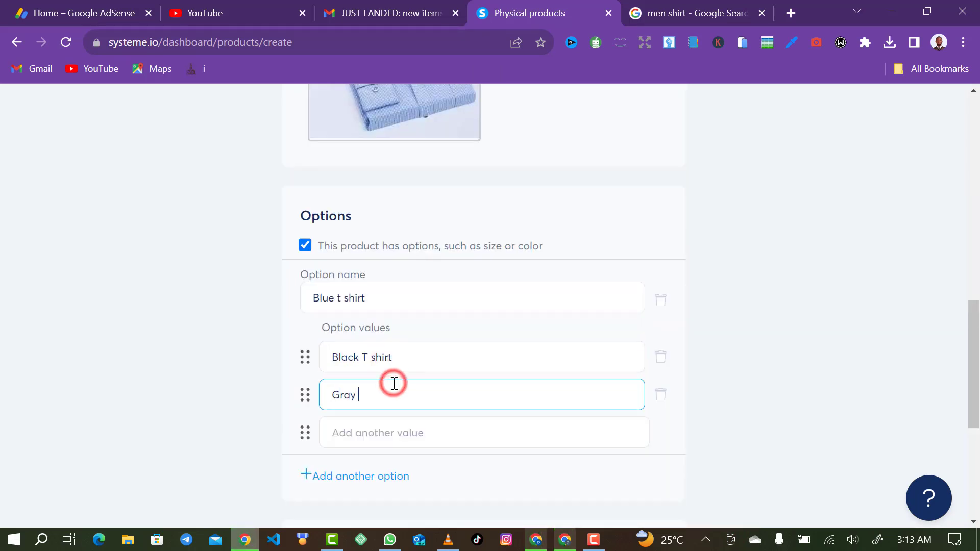
Step: Fix capitals so the value reads 'Black T Shirt' and the option 'Blue T Shirt'
click(376, 357)
key(BackSpace)
text(S)
click(347, 300)
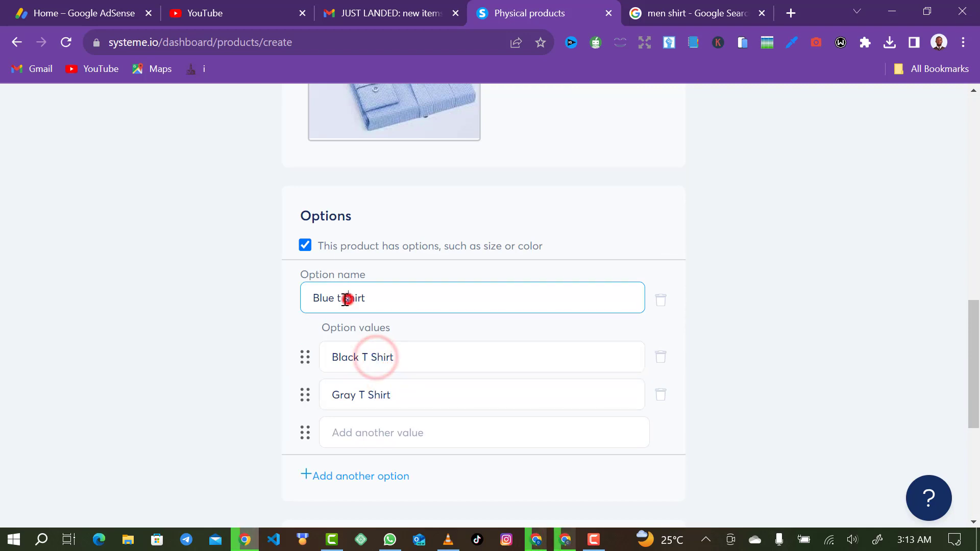
key(BackSpace)
text(S)
click(339, 295)
key(BackSpace)
text(T)
Step: Price the Black T Shirt variant at 14 and the Gray T Shirt at 17
scroll(408, 353, down, 4)
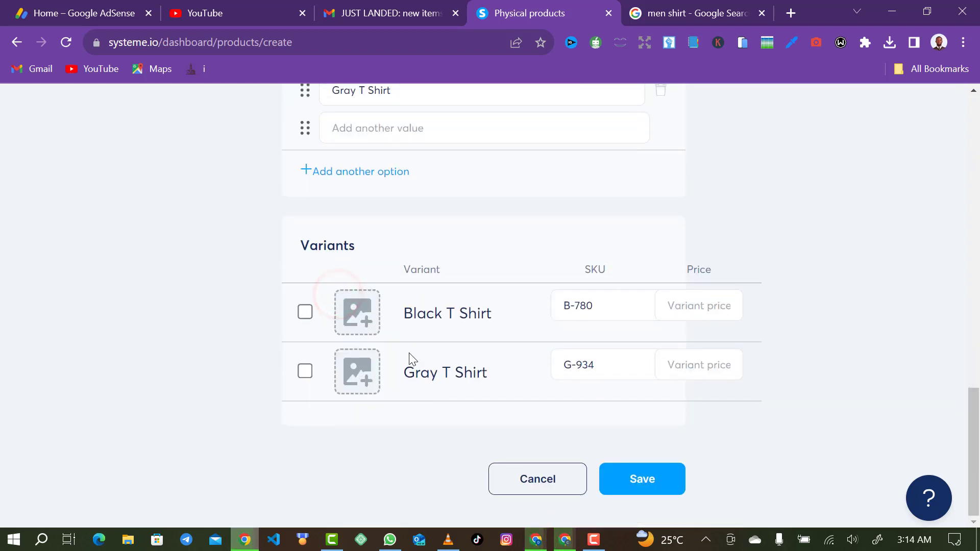
text(14)
click(694, 359)
text(17)
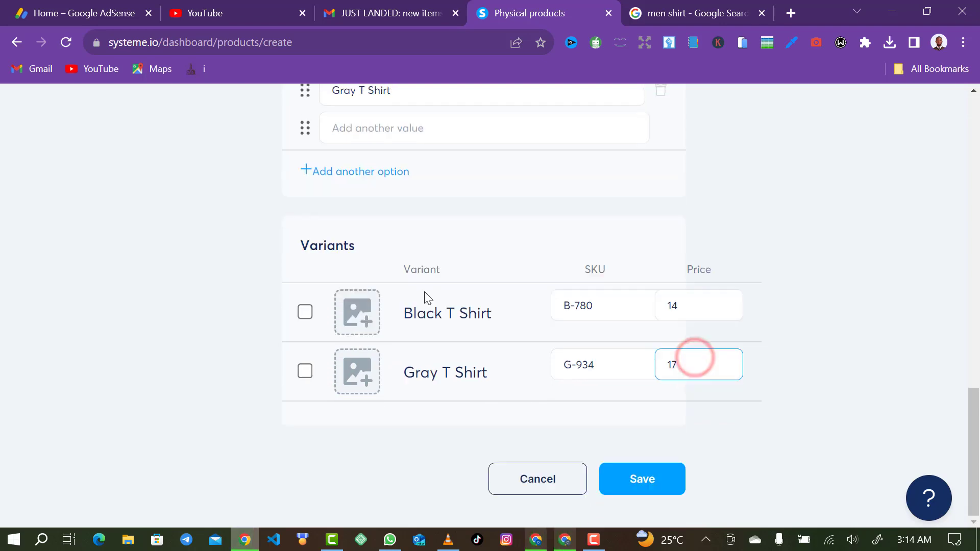
Step: Attach the black and gray t-shirt images to their variants and save the product
click(369, 307)
click(334, 322)
double_click(194, 141)
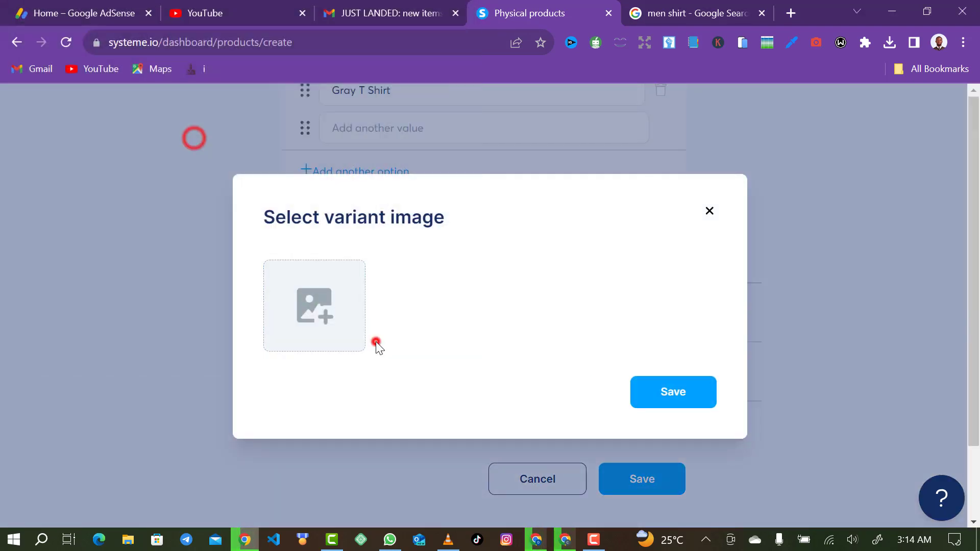
scroll(765, 475, down, 2)
click(739, 457)
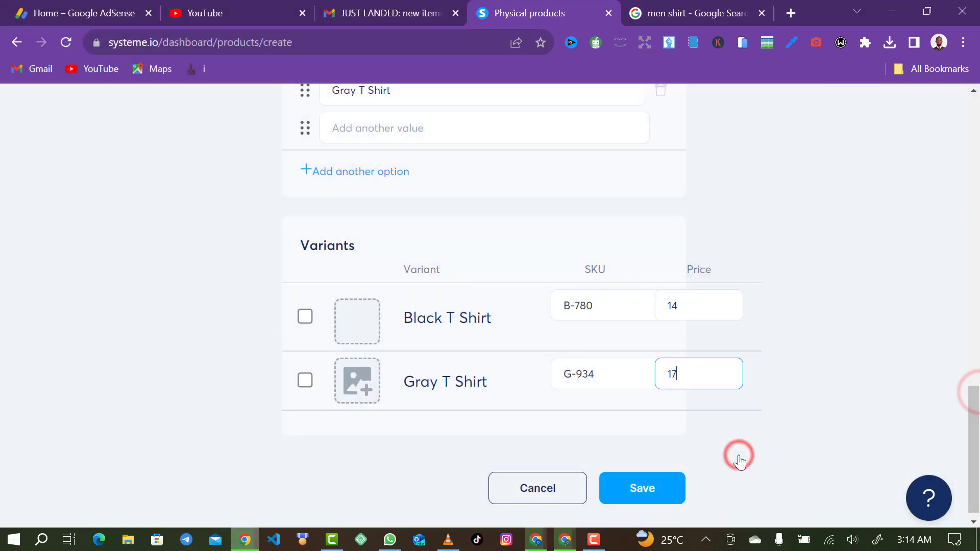
click(363, 391)
click(430, 308)
double_click(200, 125)
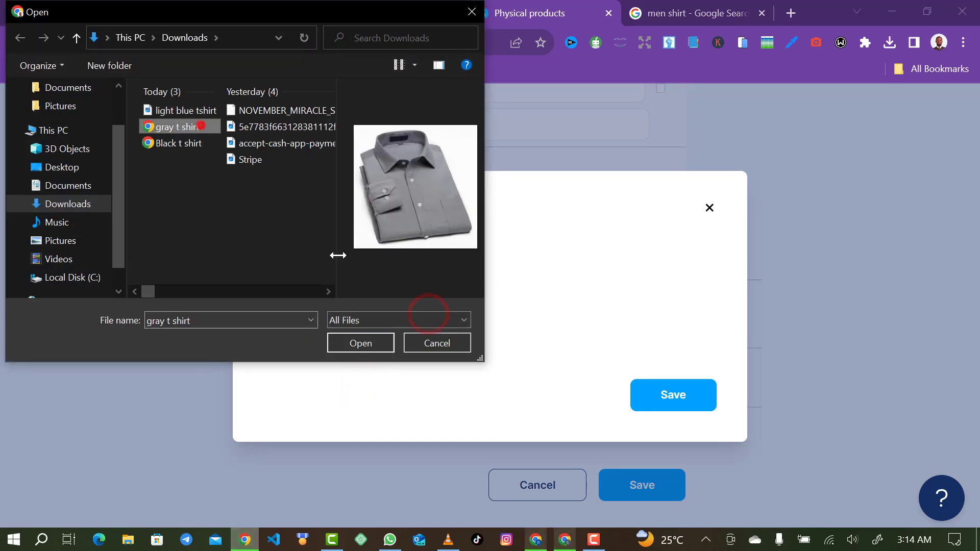
scroll(664, 474, down, 2)
click(745, 451)
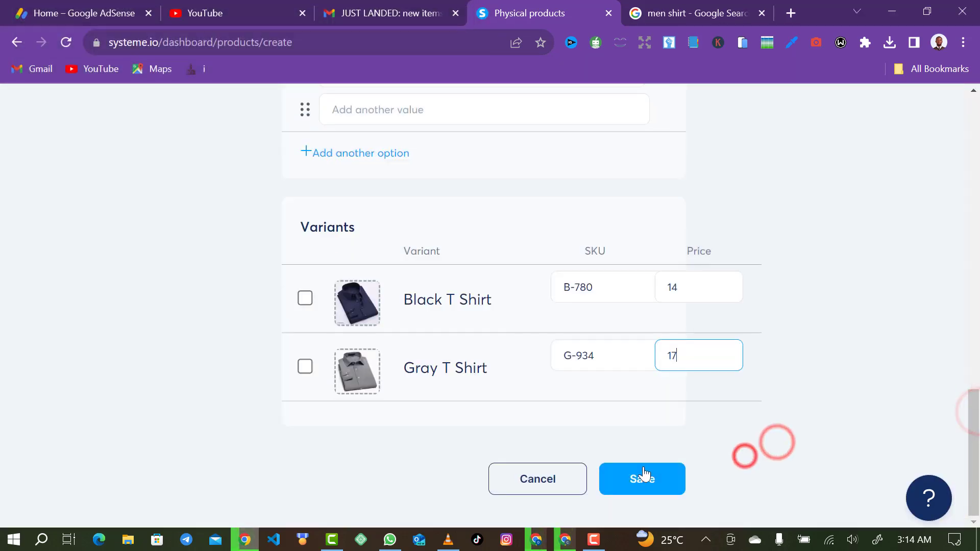
click(628, 473)
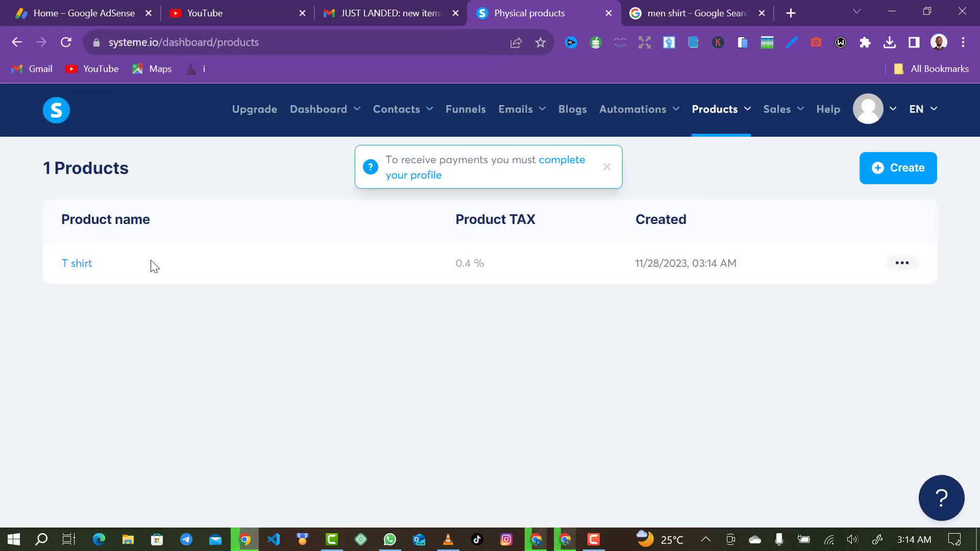
click(92, 267)
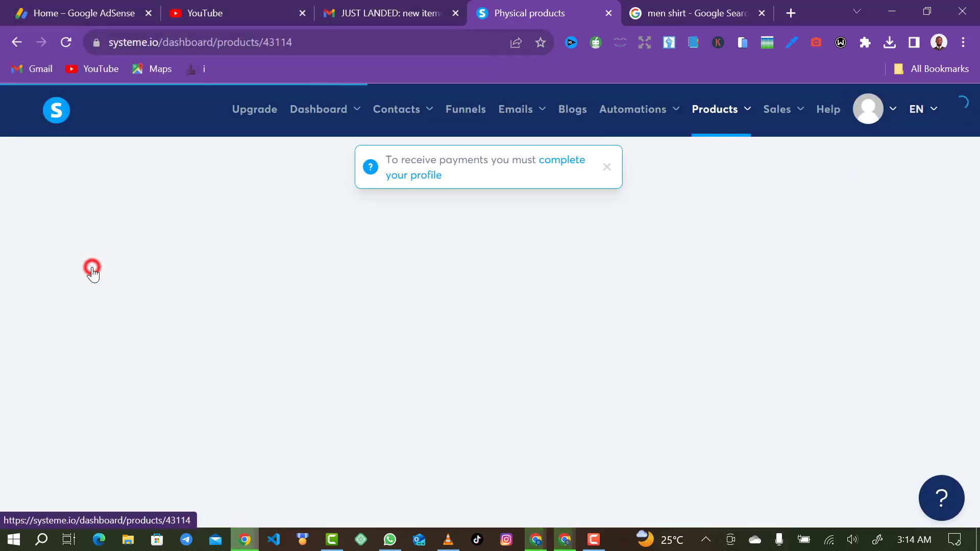
Step: Review the T shirt description and save the product again
drag(362, 242, 352, 241)
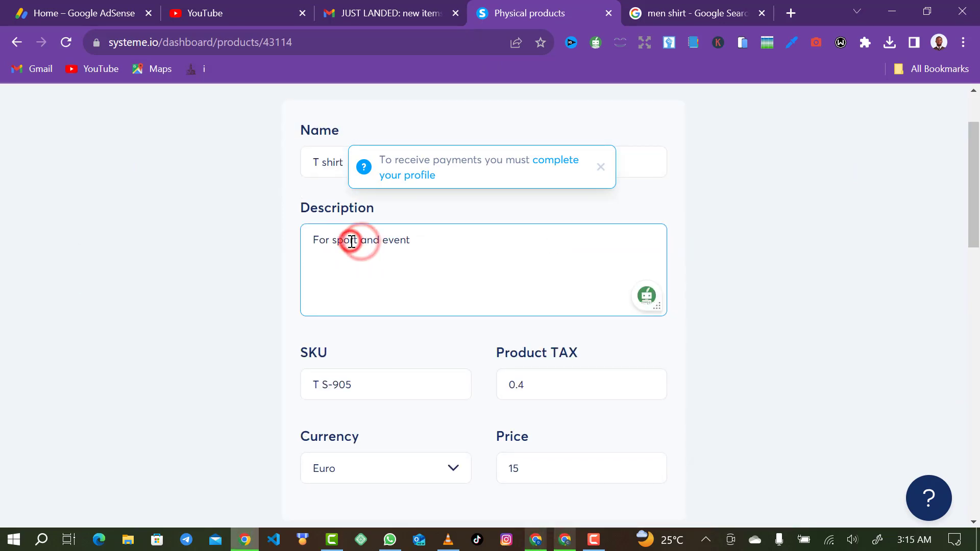
scroll(558, 304, down, 15)
scroll(653, 487, up, 5)
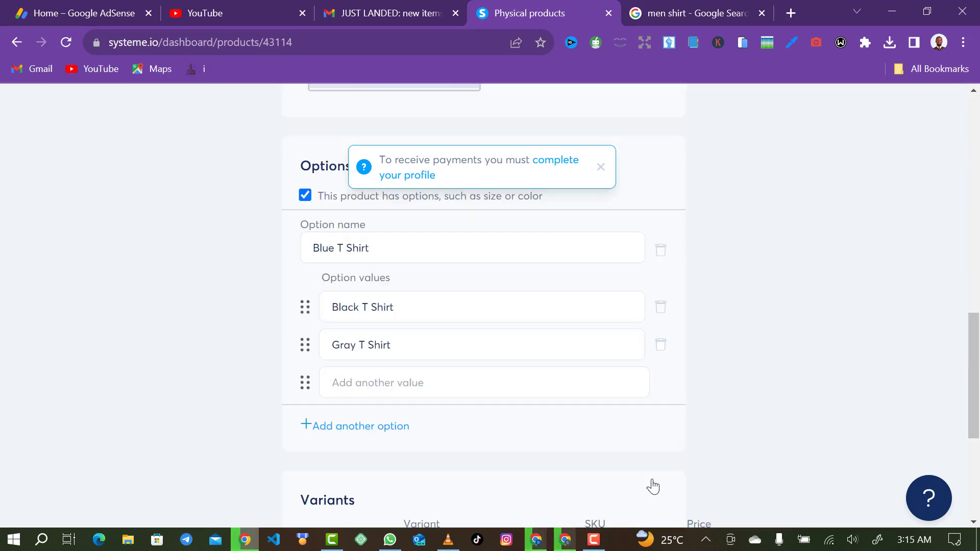
scroll(698, 410, up, 6)
scroll(692, 412, down, 10)
click(646, 482)
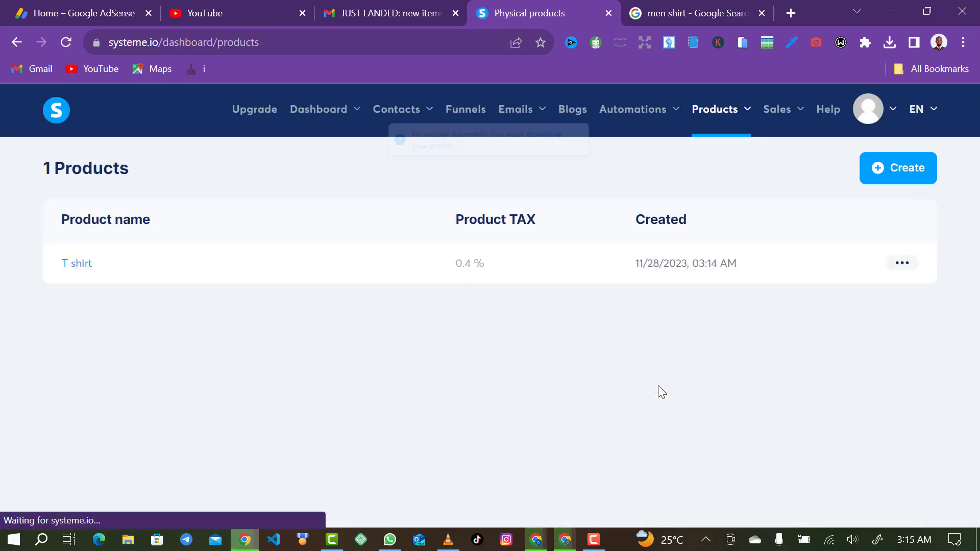
Step: Reopen the T shirt product and review its Blue T Shirt option and Black/Gray variants
click(907, 261)
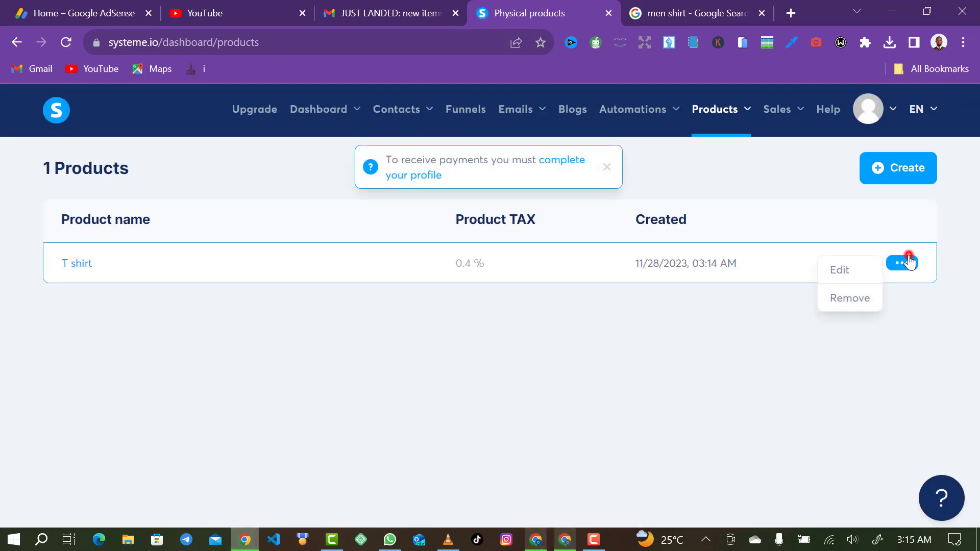
click(89, 264)
scroll(446, 309, down, 12)
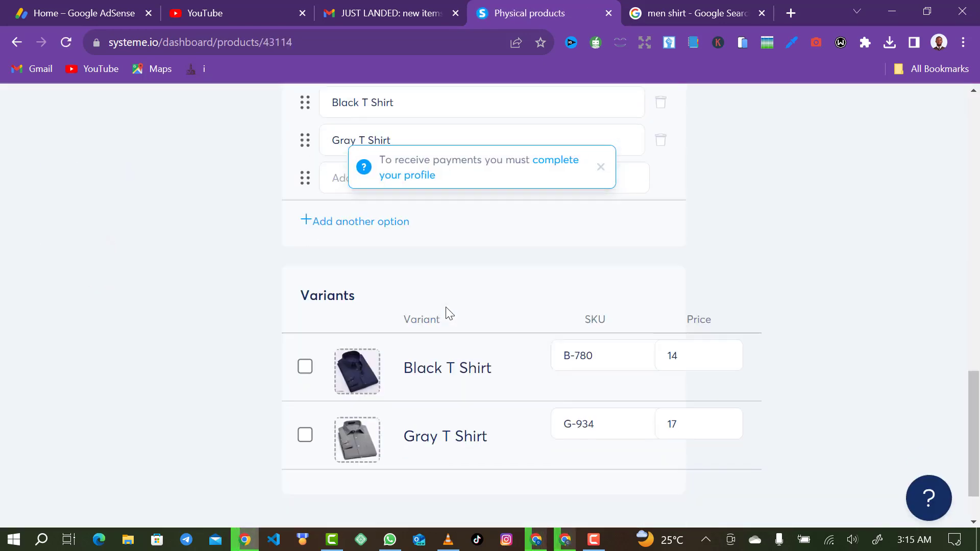
scroll(498, 385, up, 12)
click(600, 167)
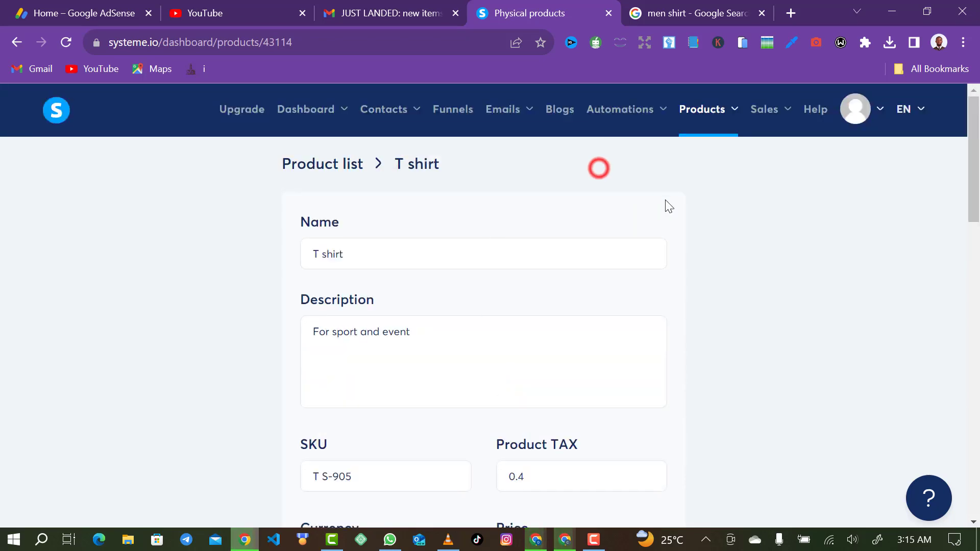
scroll(669, 206, down, 12)
scroll(669, 206, up, 5)
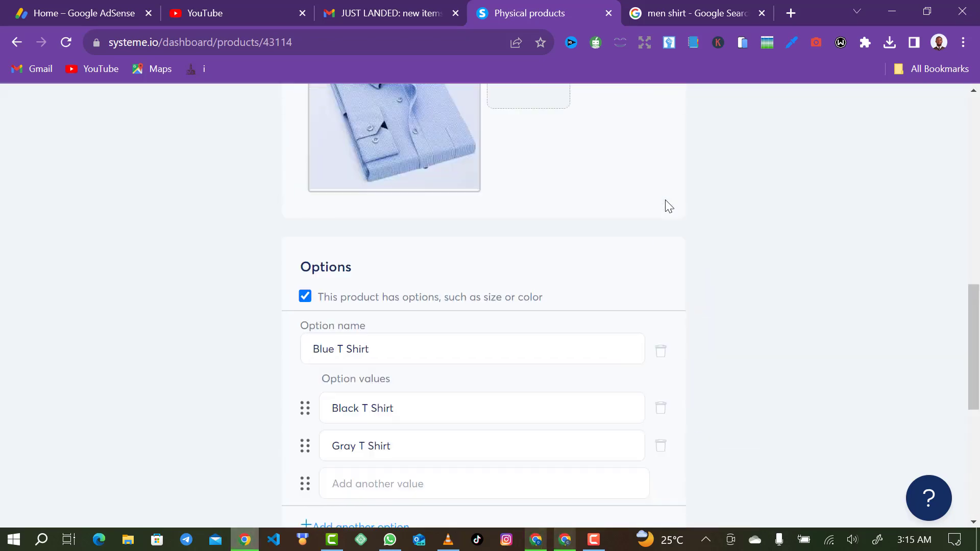
scroll(669, 206, up, 8)
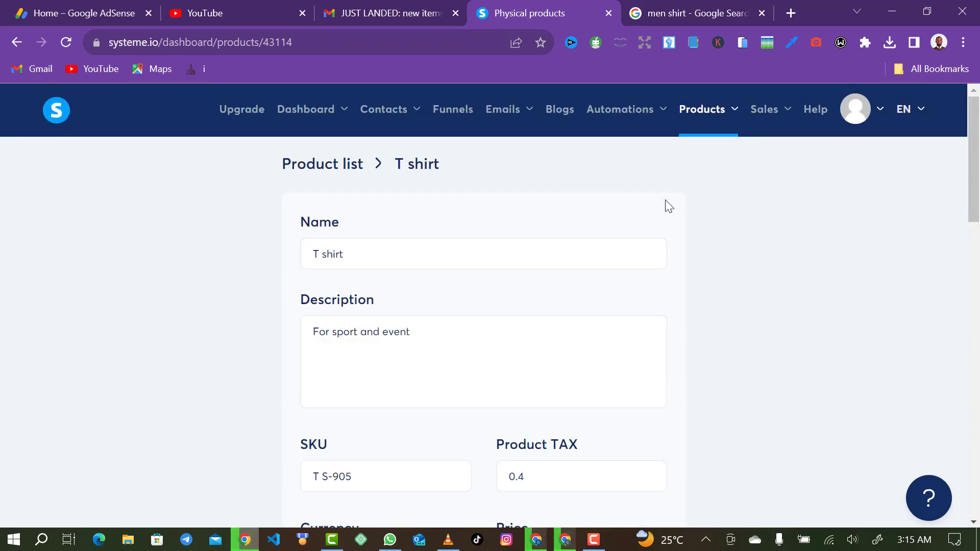
scroll(669, 207, down, 15)
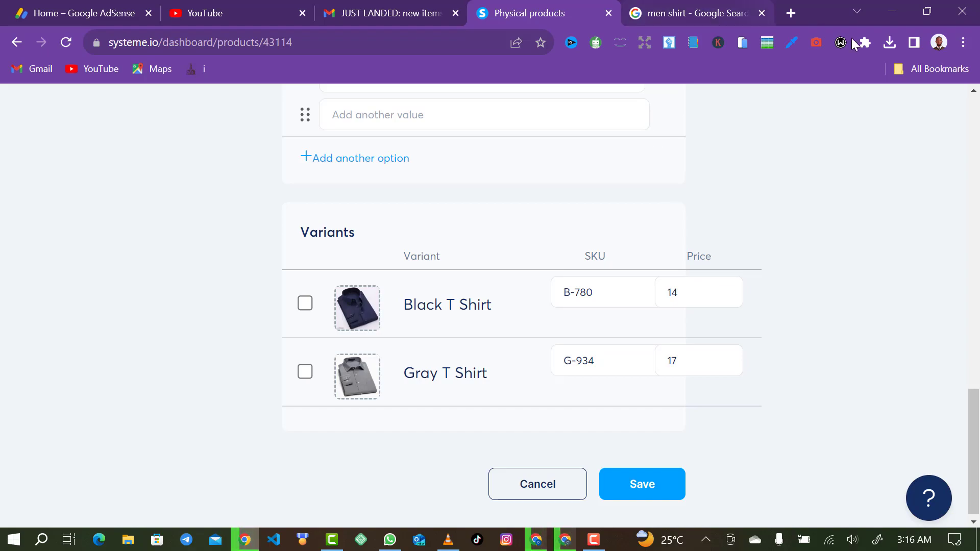
click(892, 12)
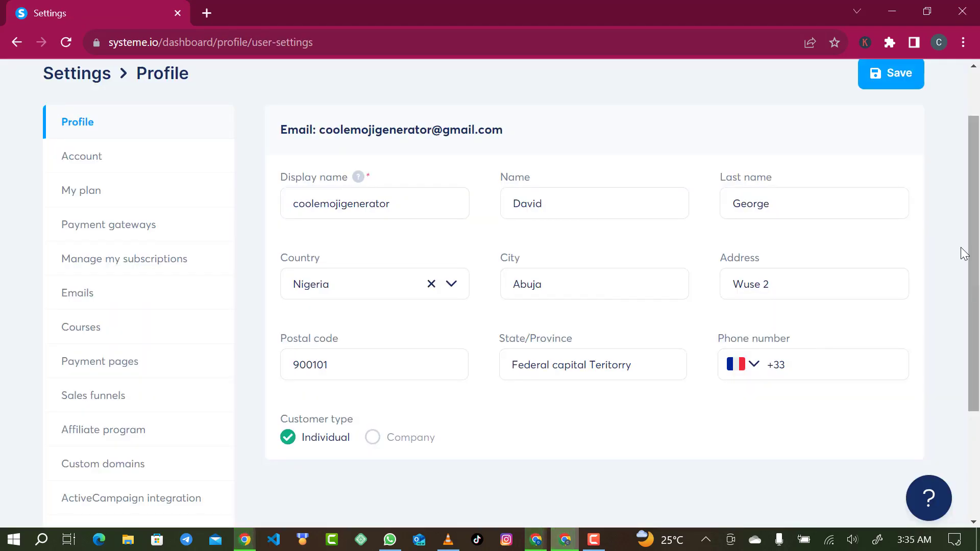
Step: Go to Settings > Payment gateways and start the Stripe connection
scroll(821, 338, up, 3)
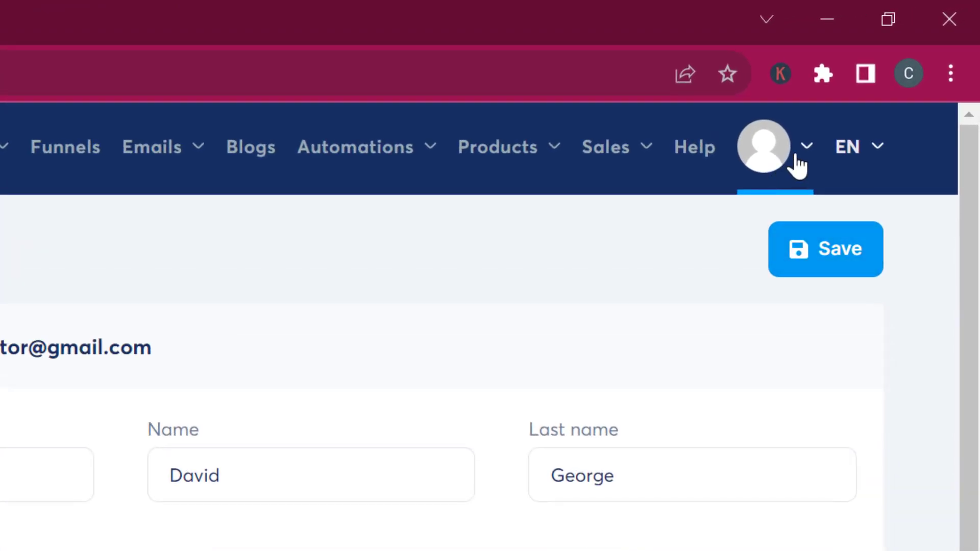
click(796, 157)
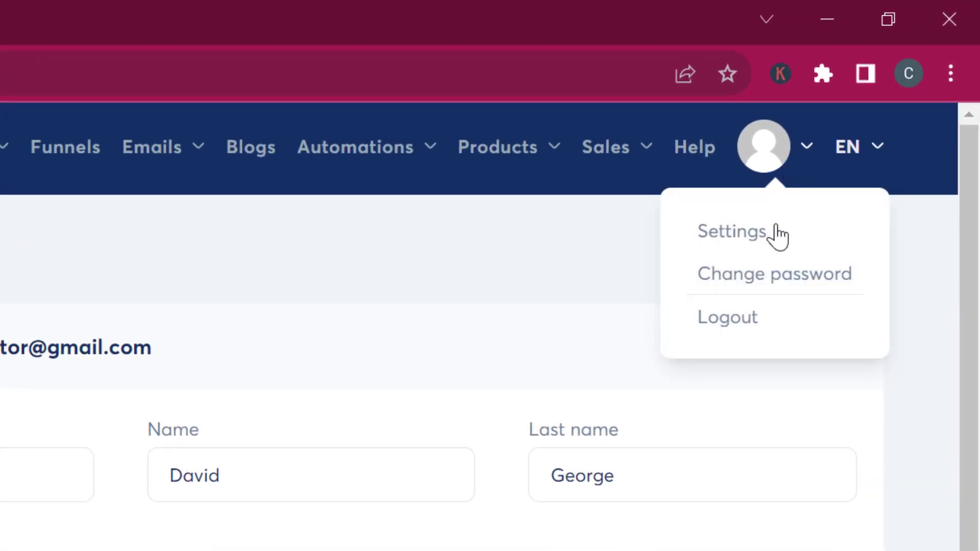
click(838, 134)
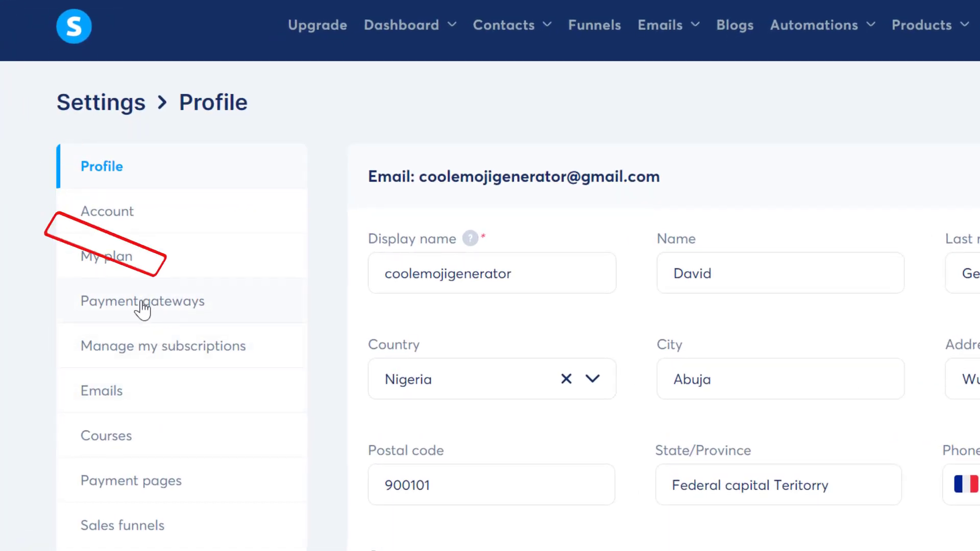
click(190, 301)
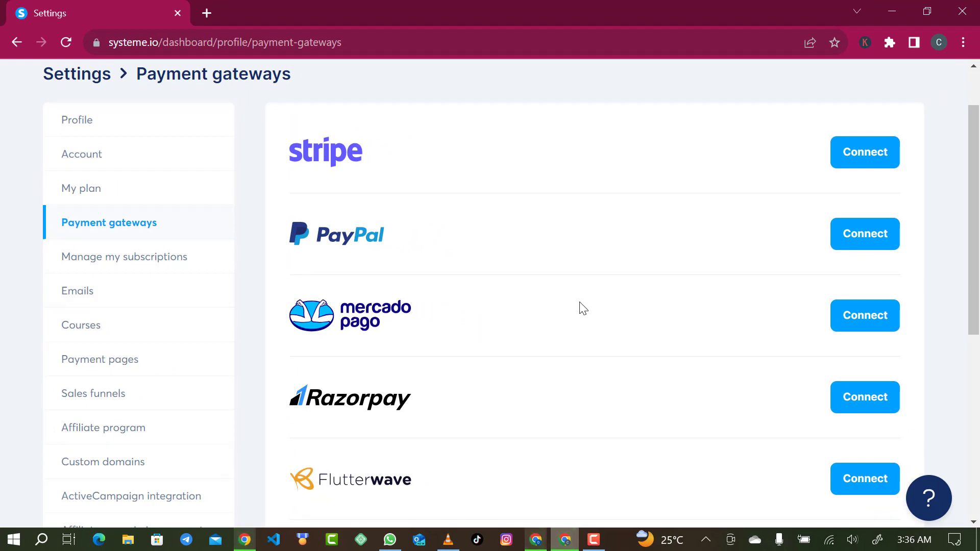
click(854, 162)
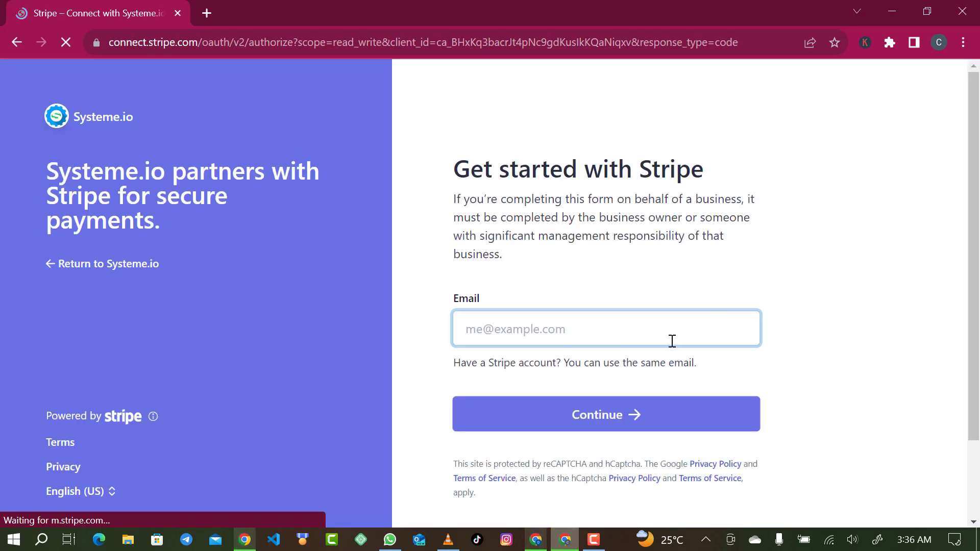
Step: Sign in to Stripe with the account e-mail, password and pasted verification code
click(665, 341)
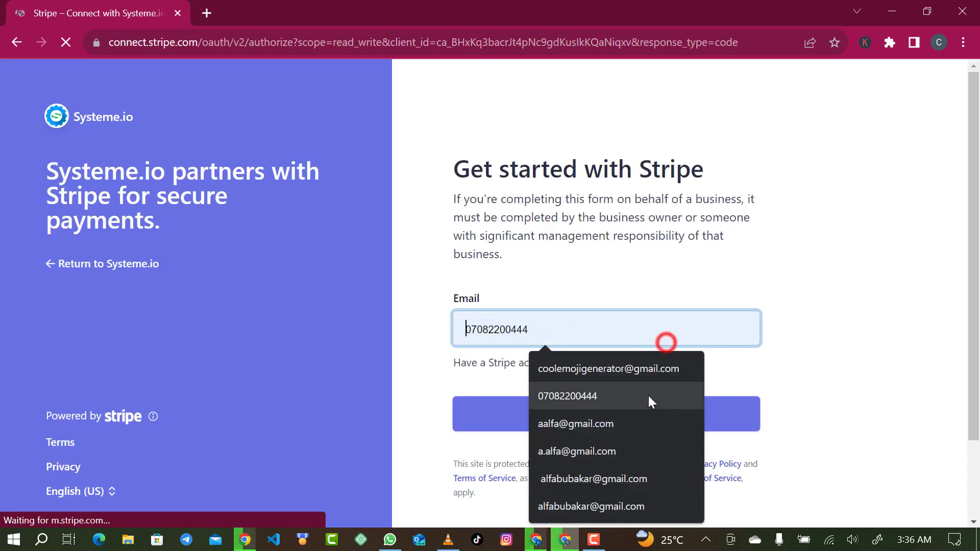
click(677, 304)
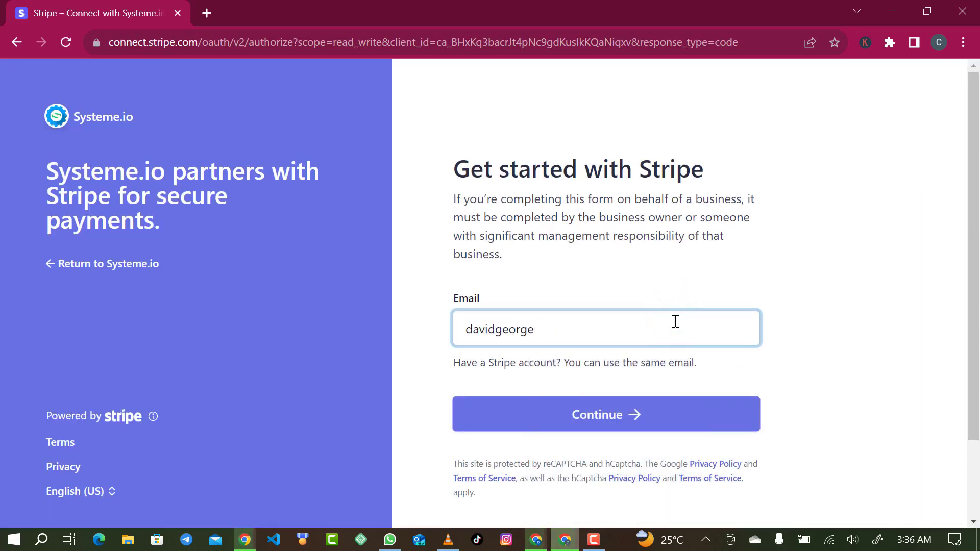
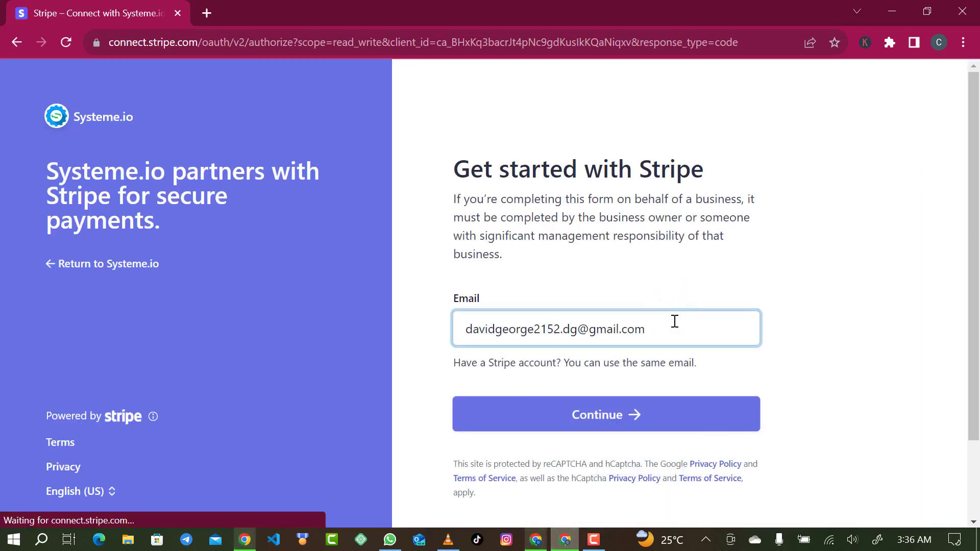
click(650, 406)
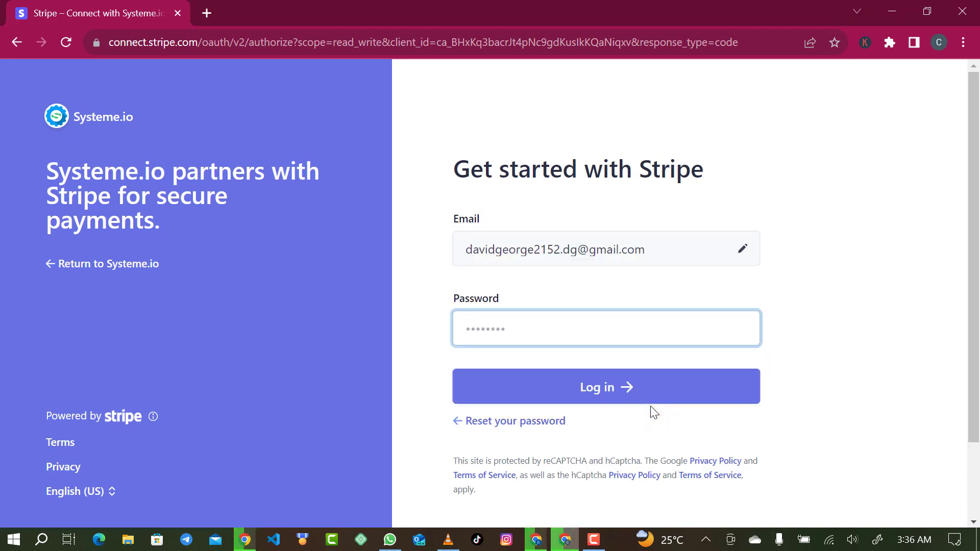
click(647, 390)
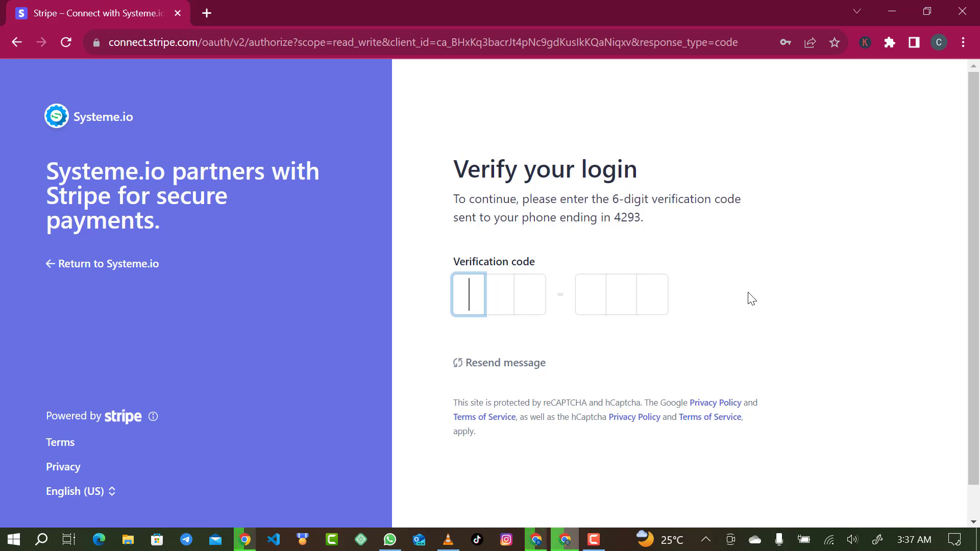
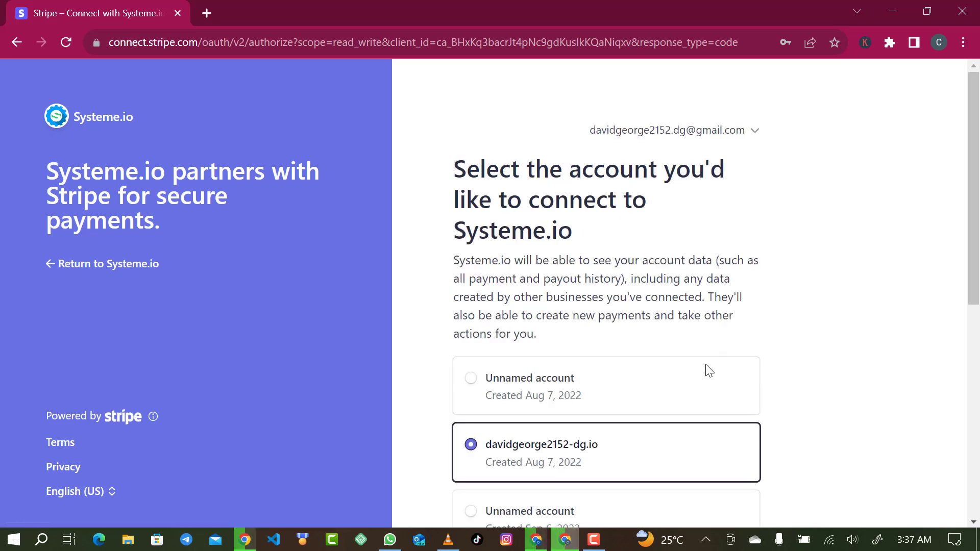
Step: Select the Stripe account created Sep 20 and connect it to systeme.io
scroll(709, 371, down, 4)
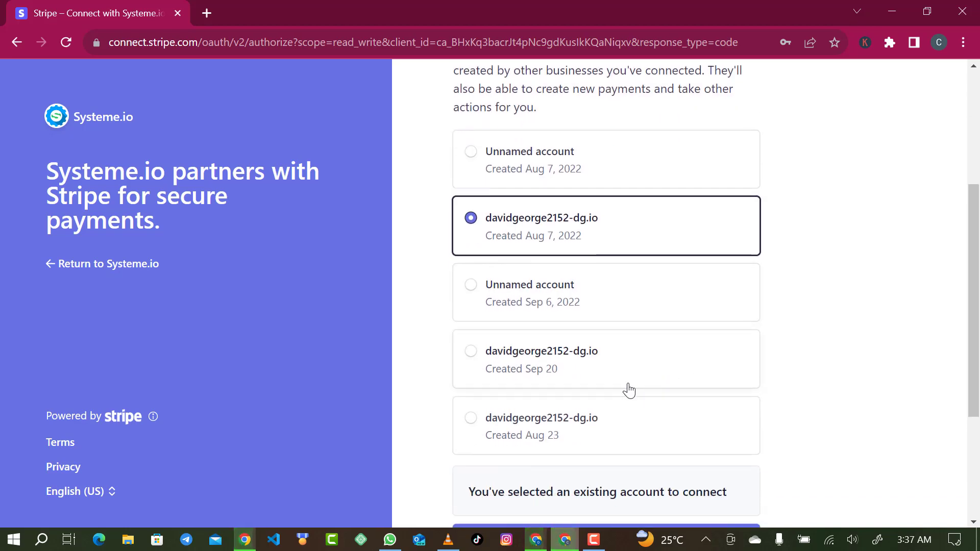
click(628, 384)
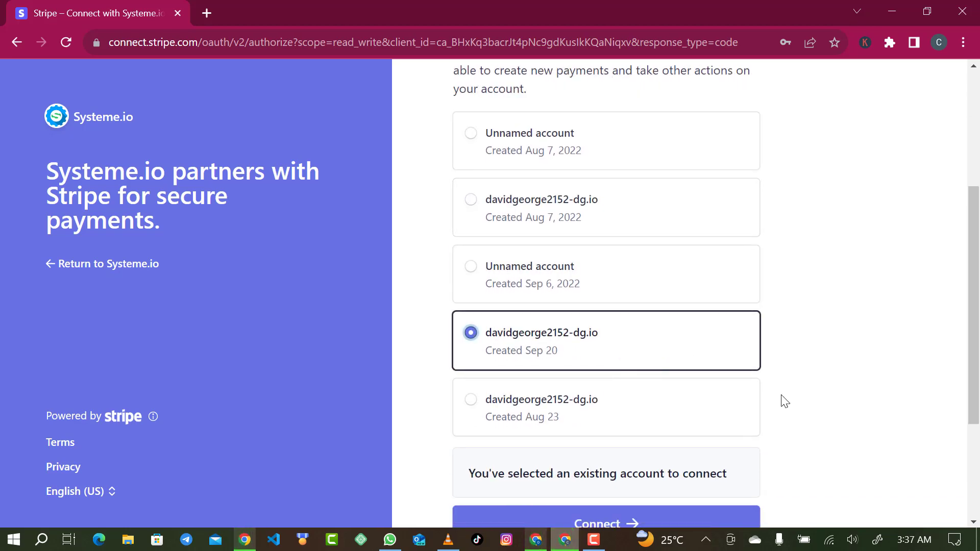
scroll(782, 400, down, 1)
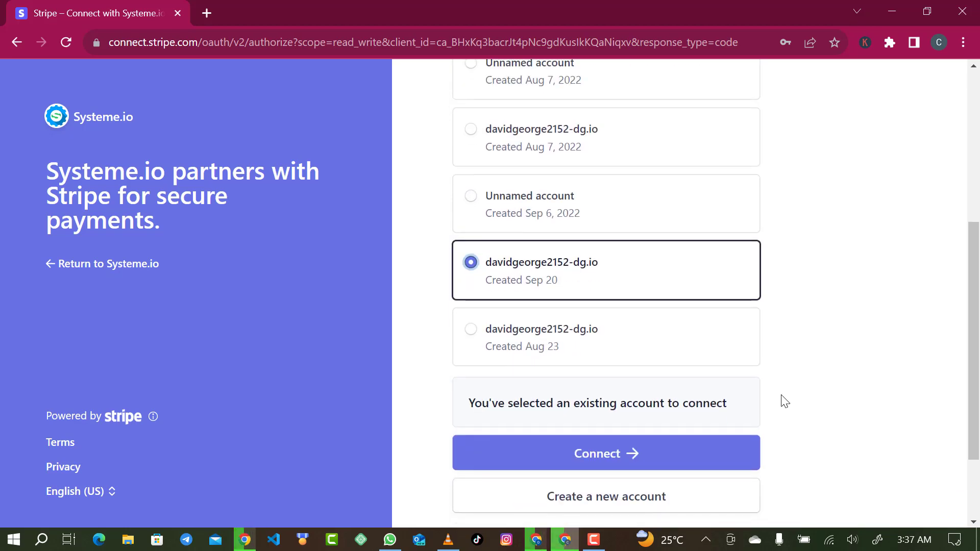
click(702, 463)
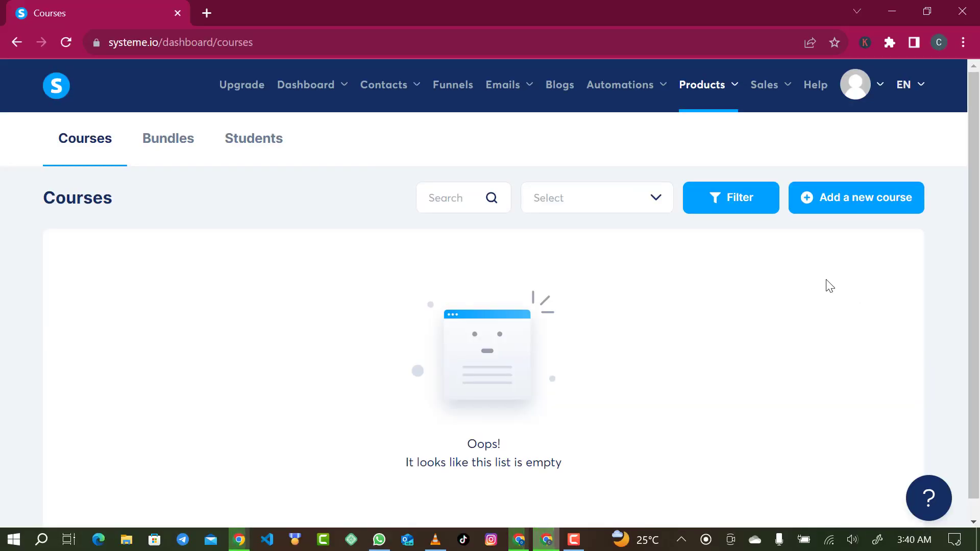
Step: Create a course titled 'Youtube Monetization' and enter the instructor's name
click(876, 200)
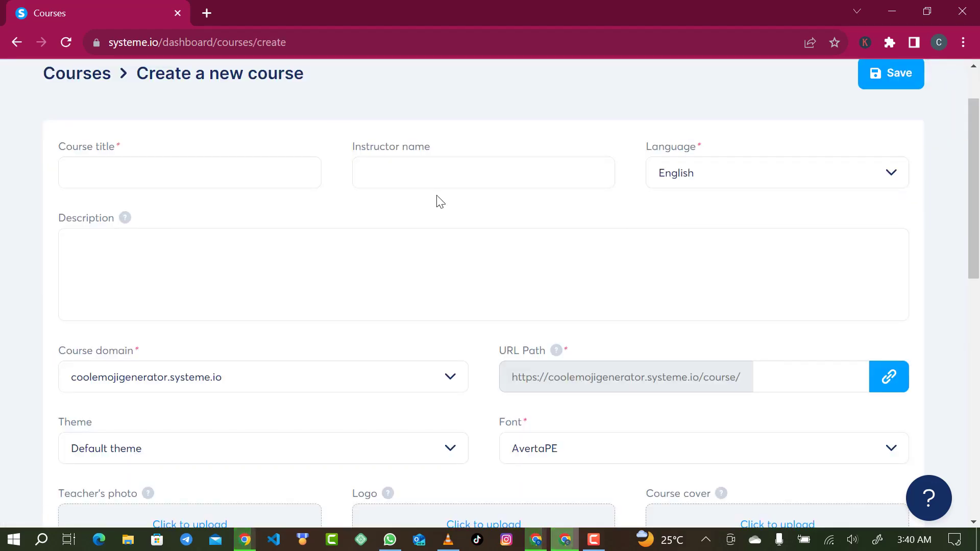
click(266, 158)
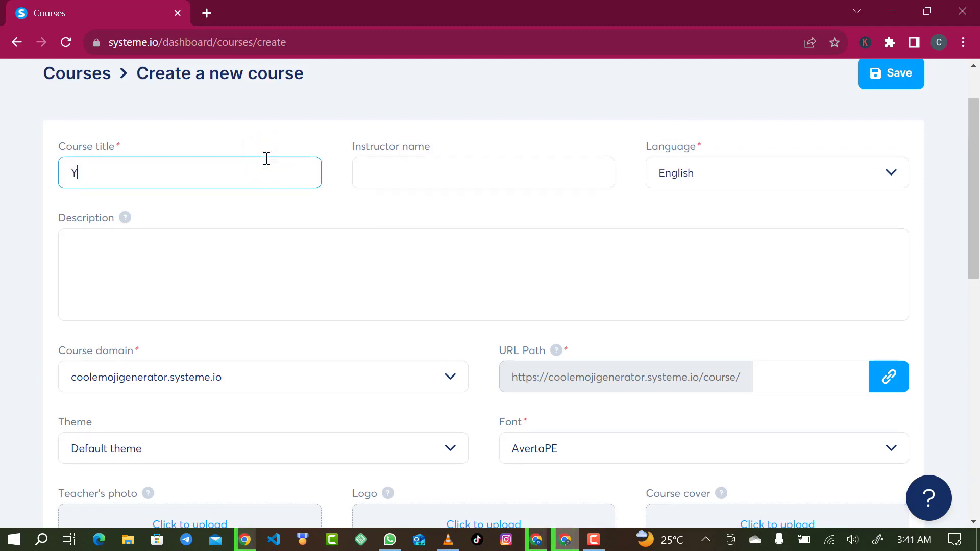
text(outub)
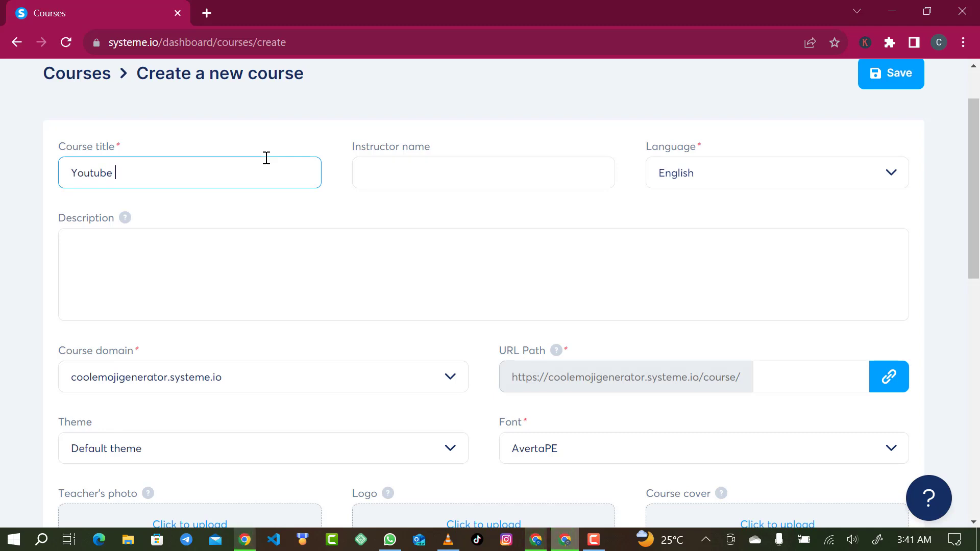
text(e Monetization)
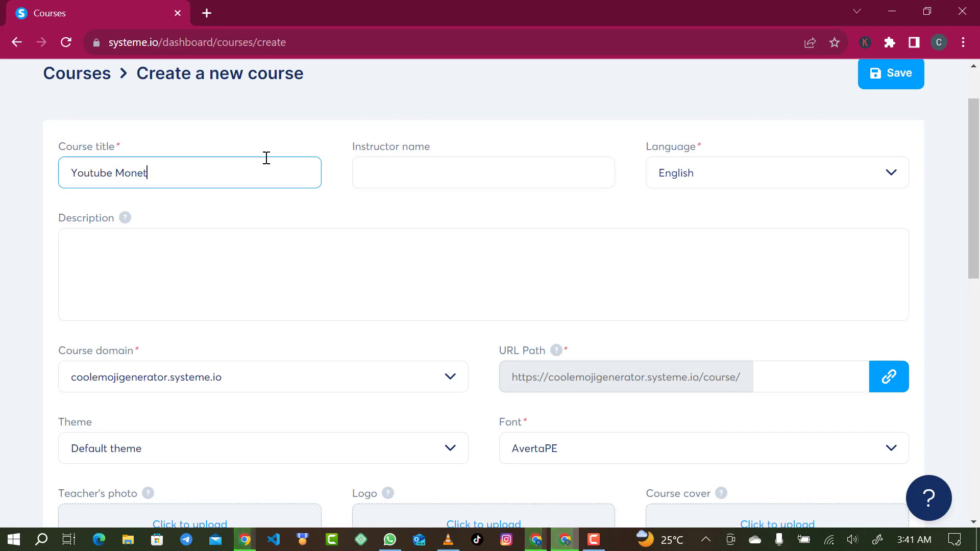
click(417, 161)
text(G)
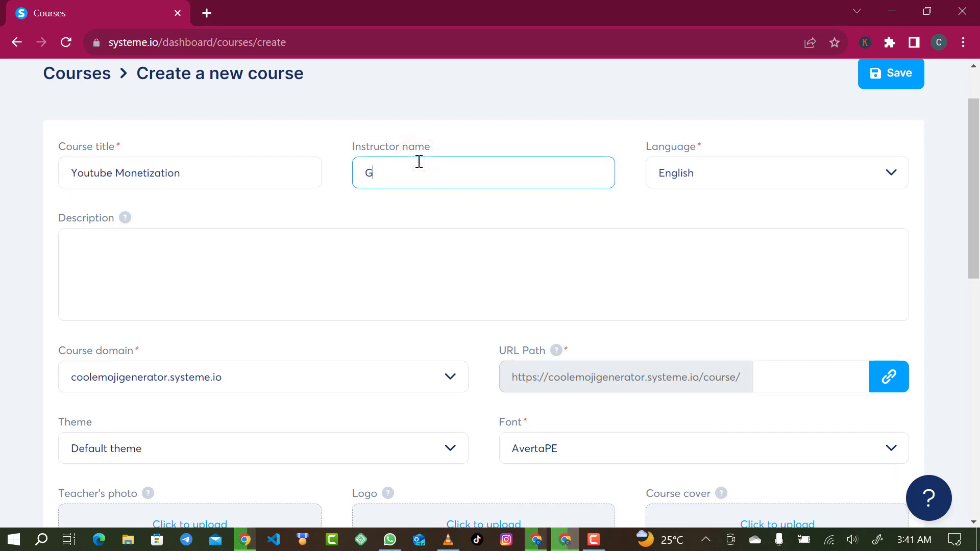
text(eorge David)
click(471, 251)
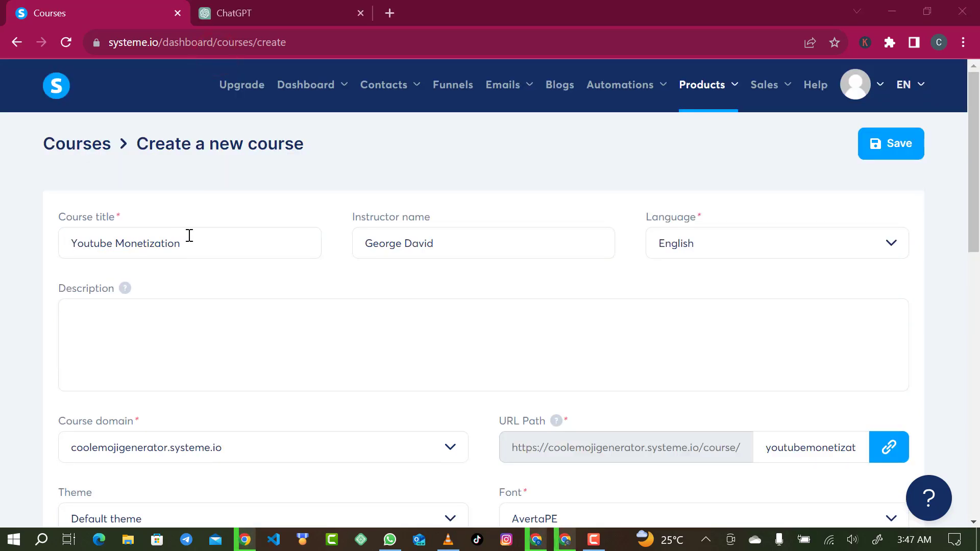
drag(187, 235, 60, 240)
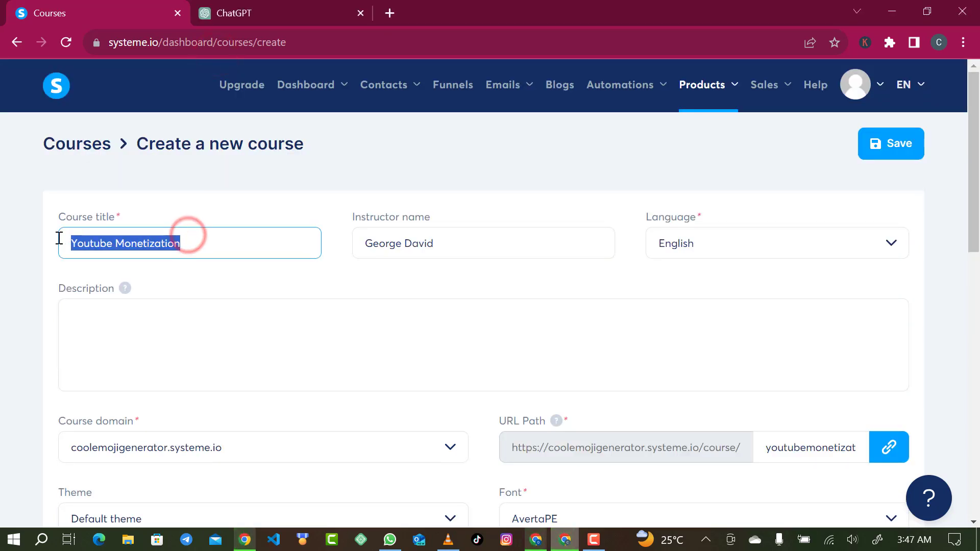
Step: Replace the title with ChatGPT's 'Mastering YouTube Monetization: From Setup to Success' and paste the outline description
key(BackSpace)
click(258, 7)
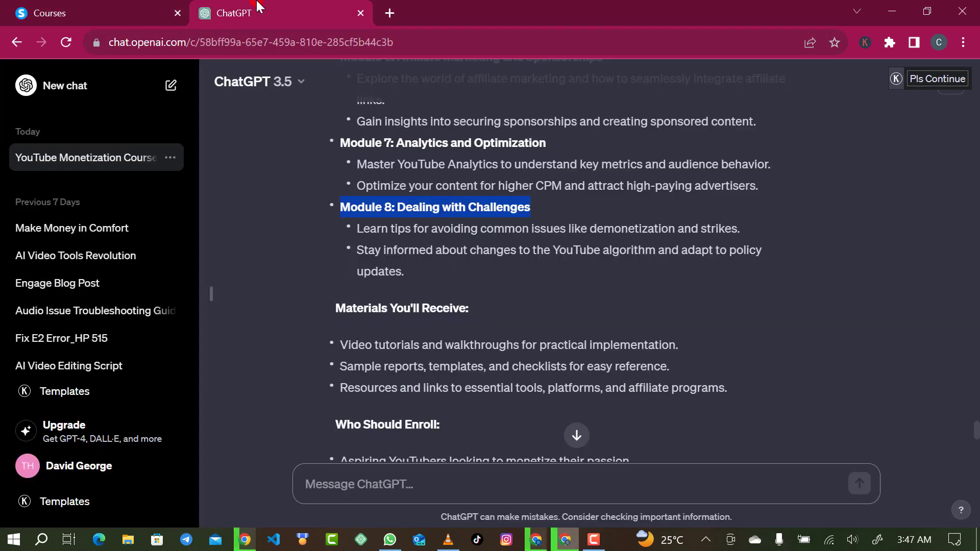
scroll(403, 217, up, 12)
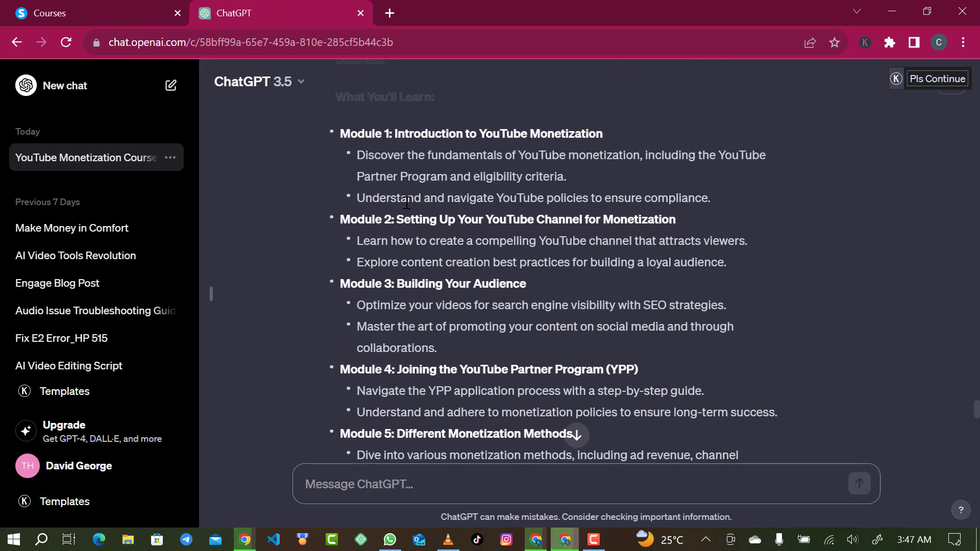
scroll(406, 203, up, 3)
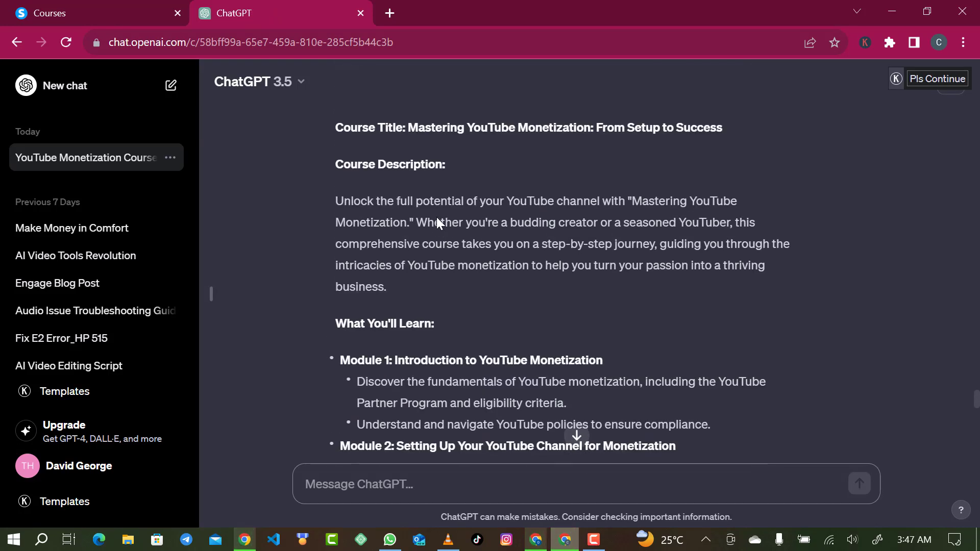
scroll(411, 217, up, 1)
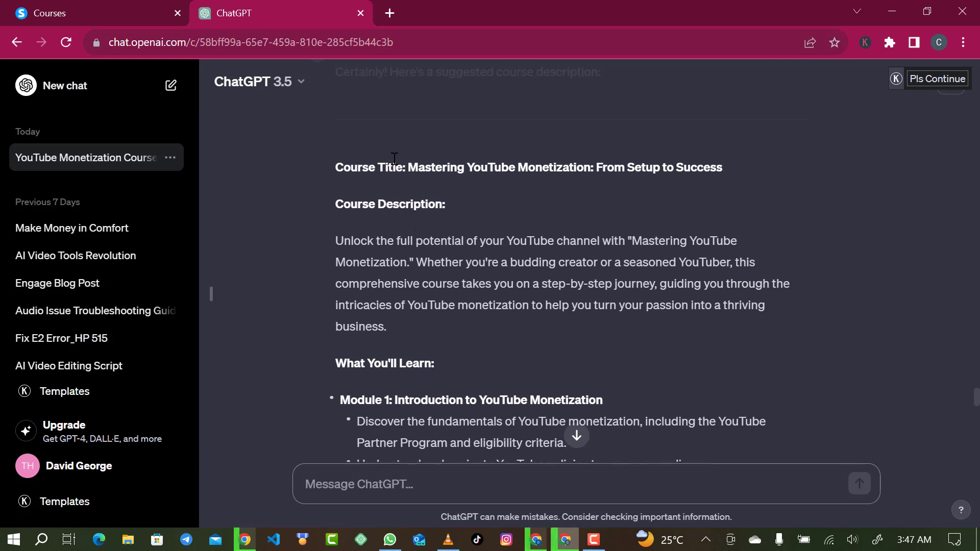
drag(407, 166, 623, 179)
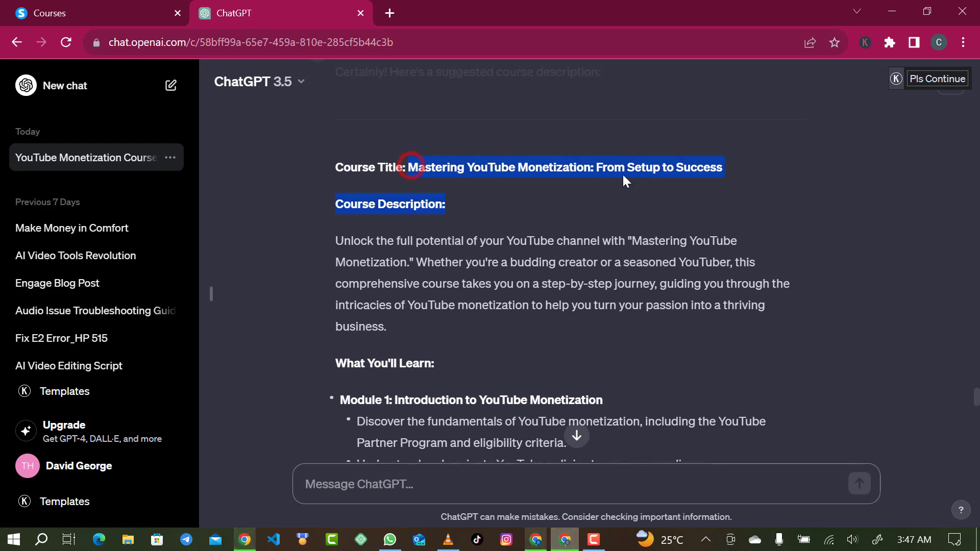
key(ctrl+shift+Tab)
click(279, 328)
key(ctrl+v)
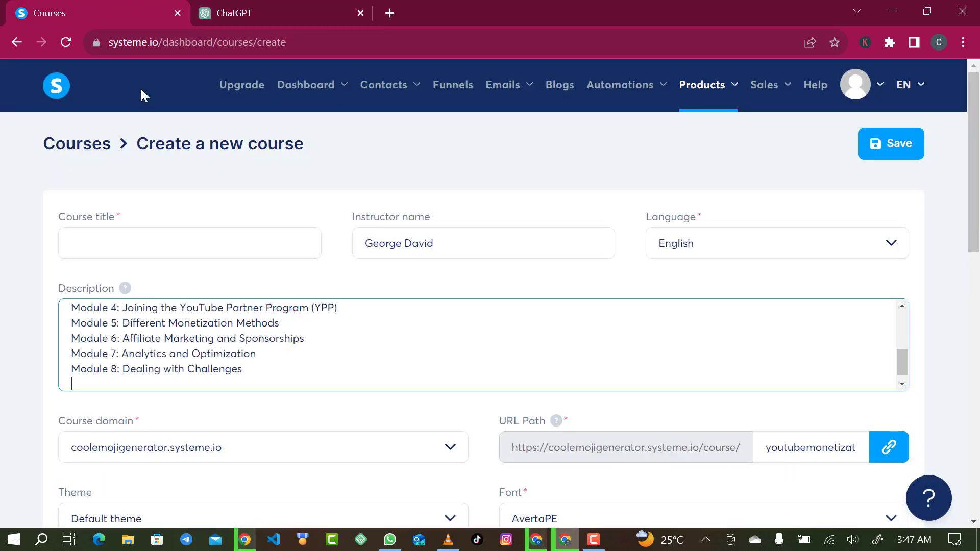
click(238, 14)
Step: Set the course theme to Purple
scroll(418, 326, down, 1)
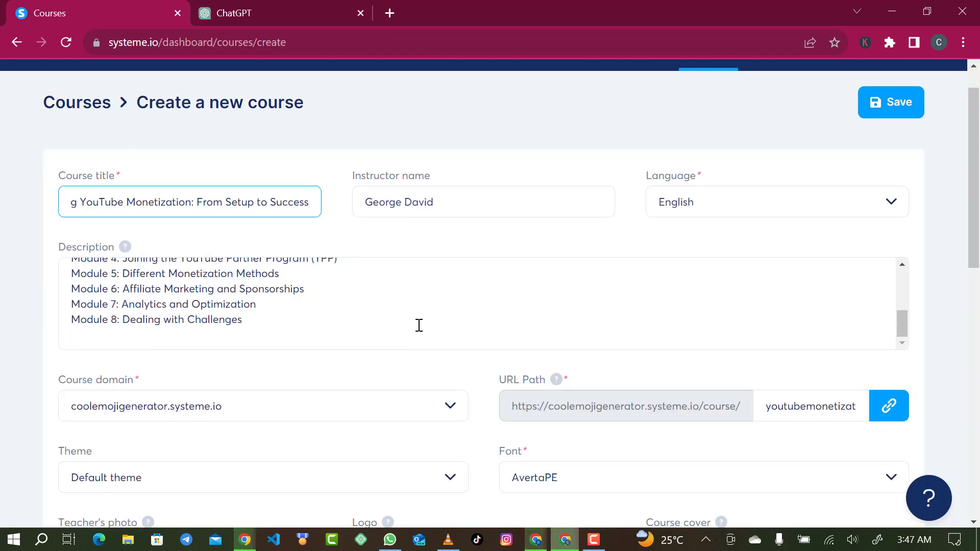
scroll(419, 326, up, 3)
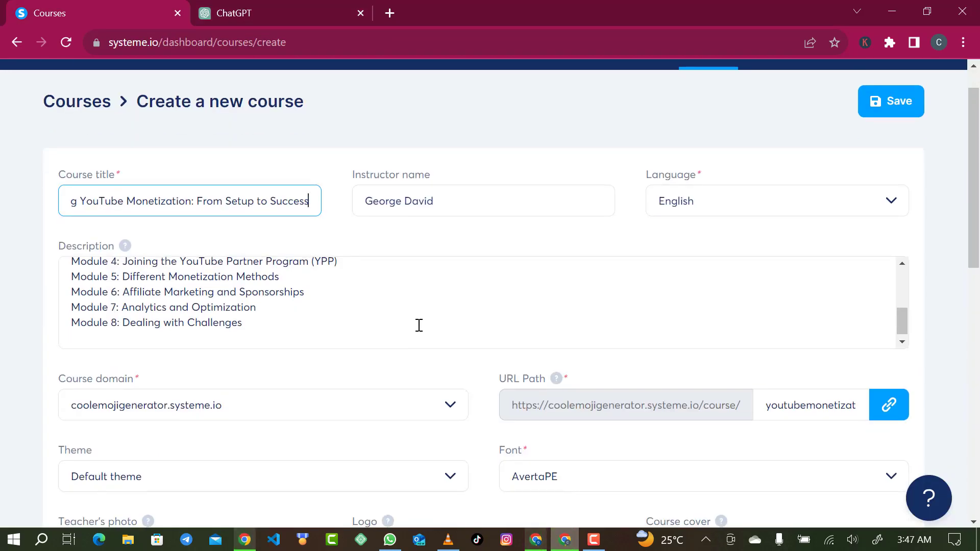
scroll(416, 327, up, 1)
scroll(416, 324, down, 2)
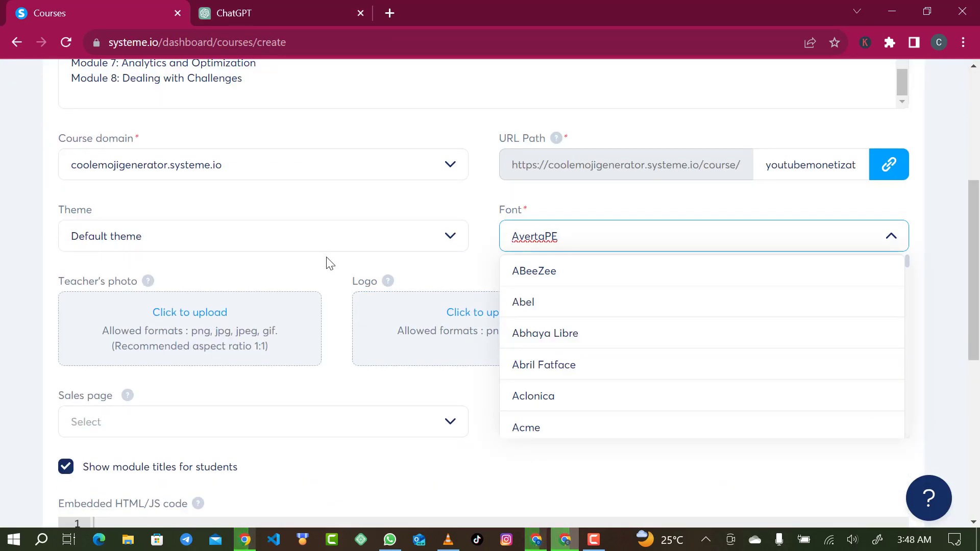
click(324, 235)
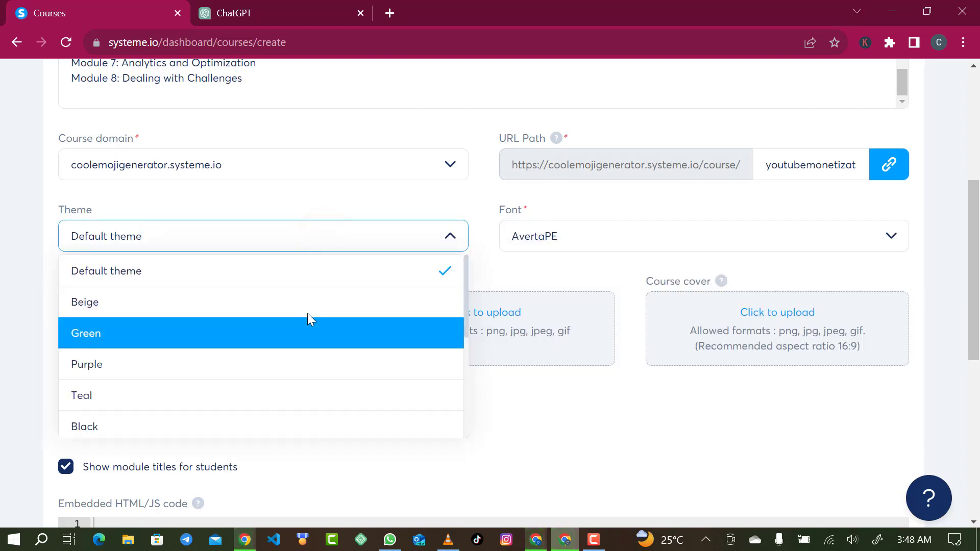
click(274, 353)
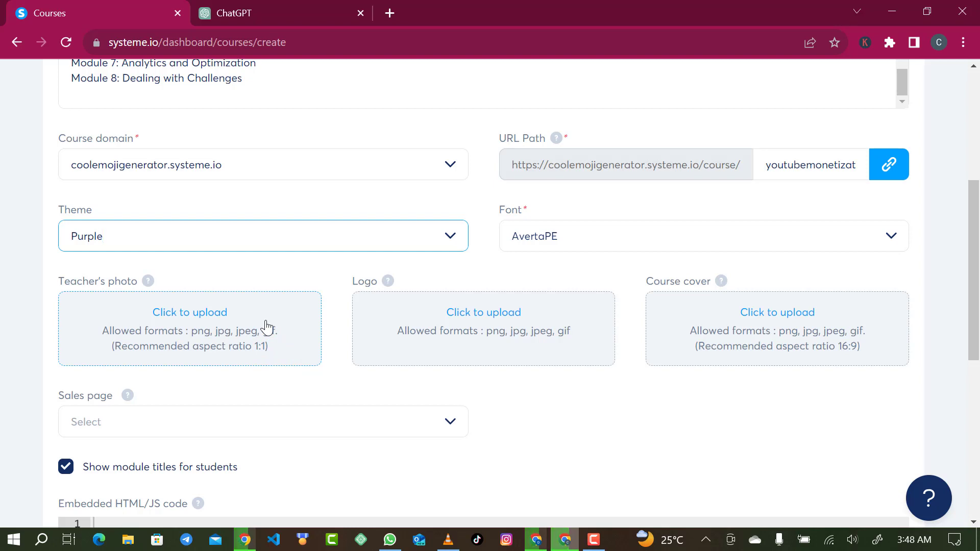
Step: Upload a teacher's photo from Pictures and the Digital logo as course logo
click(213, 319)
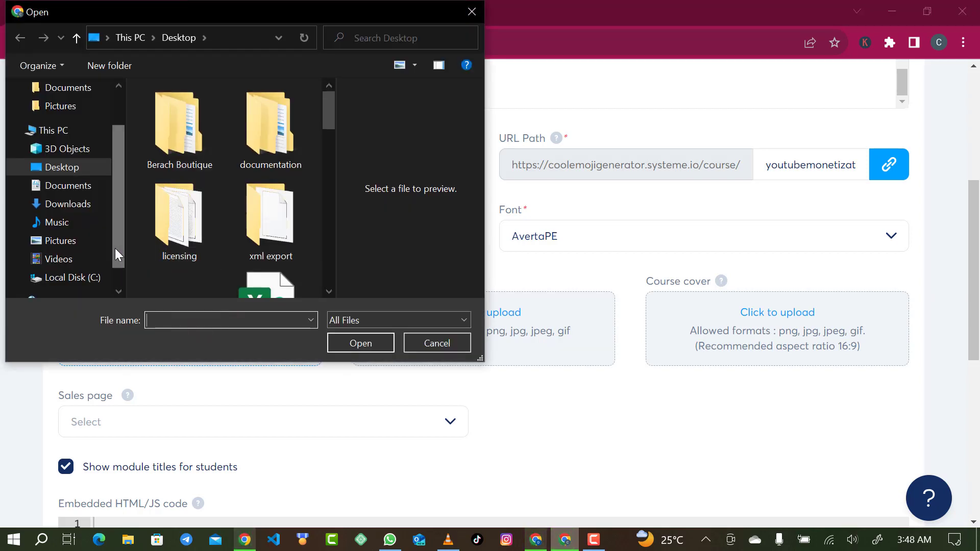
click(84, 240)
double_click(268, 209)
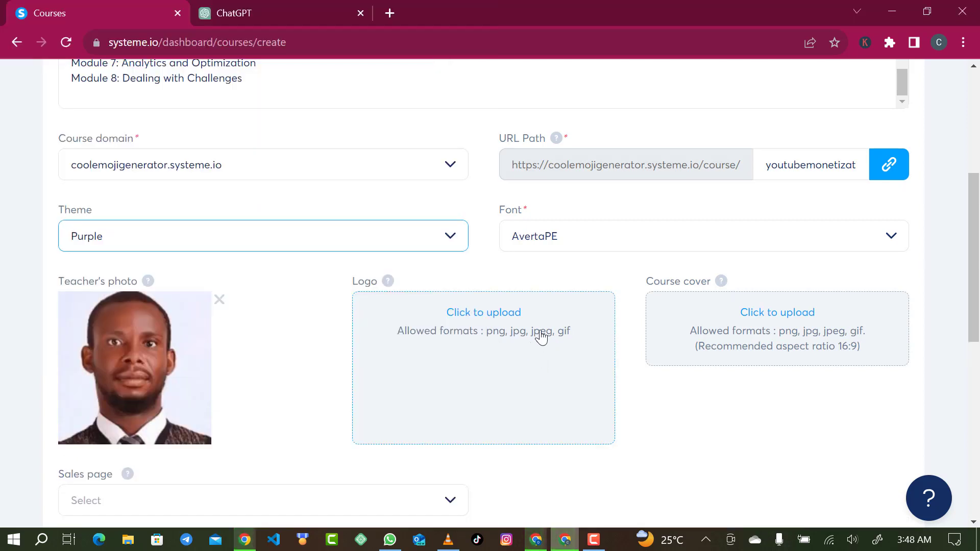
click(511, 317)
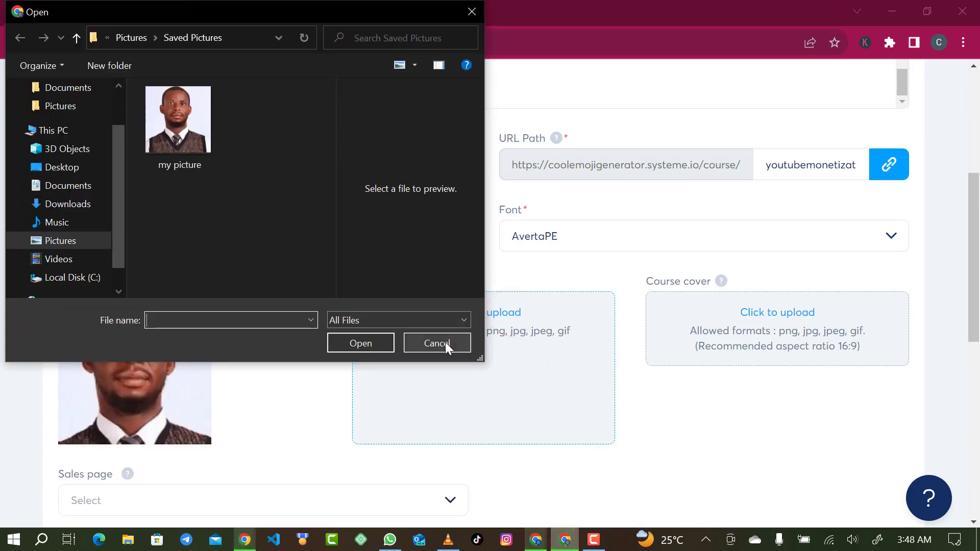
click(448, 345)
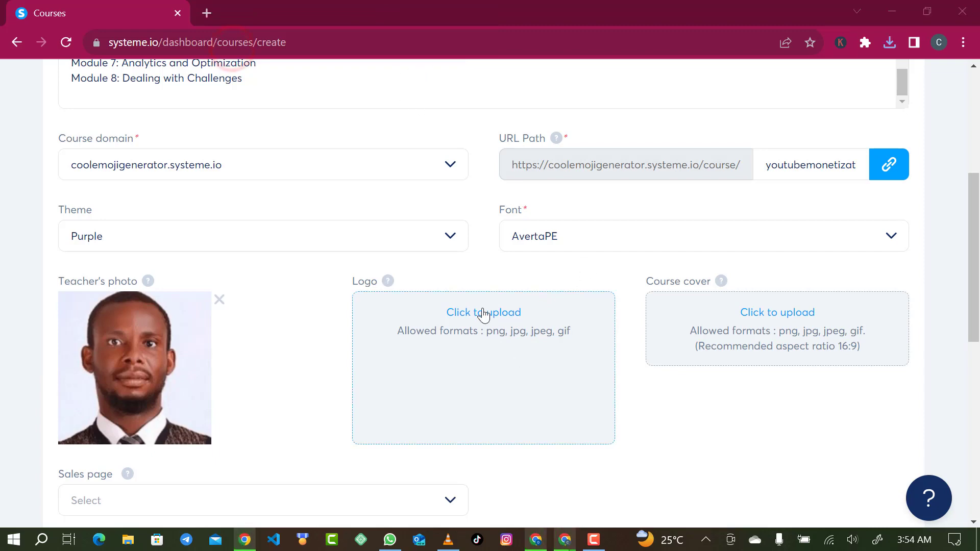
click(481, 316)
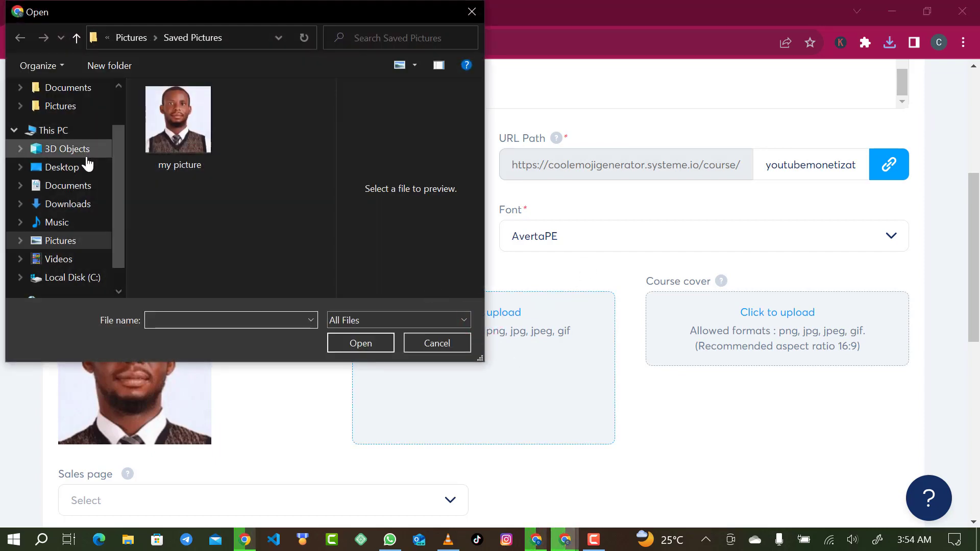
click(344, 336)
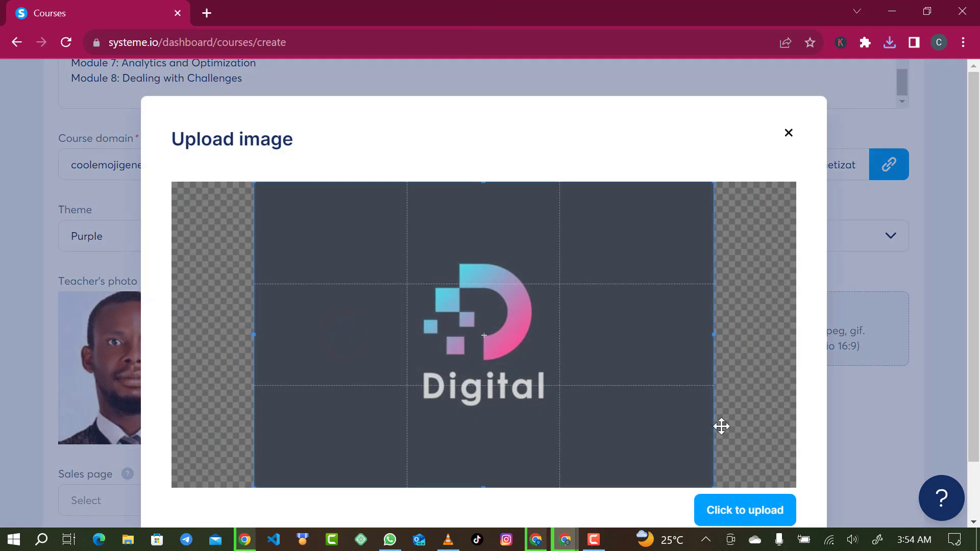
click(733, 508)
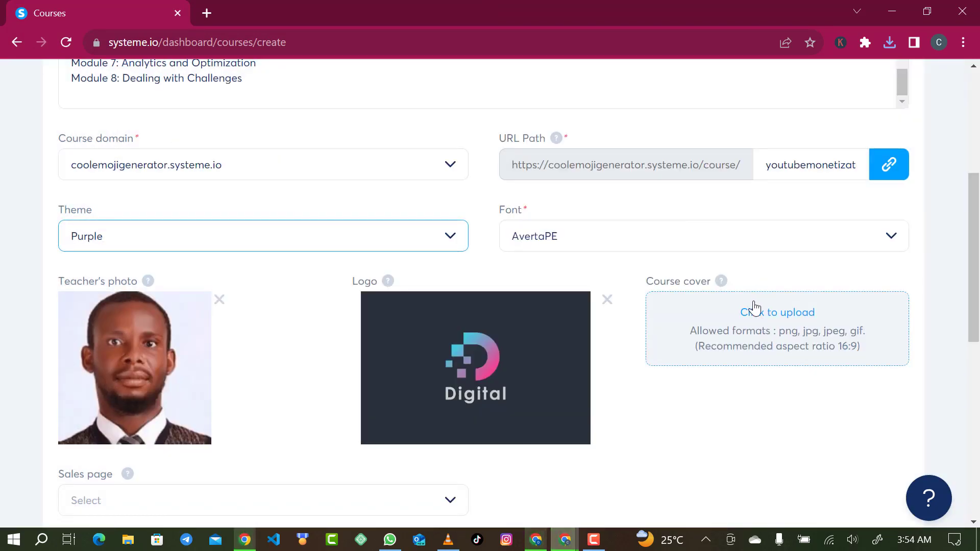
Step: Upload the YouTube monetization graphic as the course cover
click(762, 313)
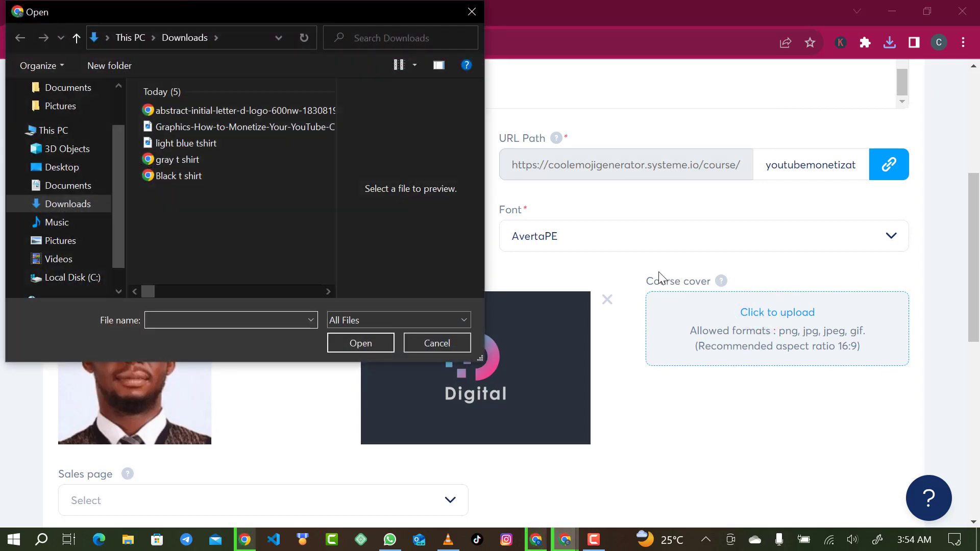
click(290, 130)
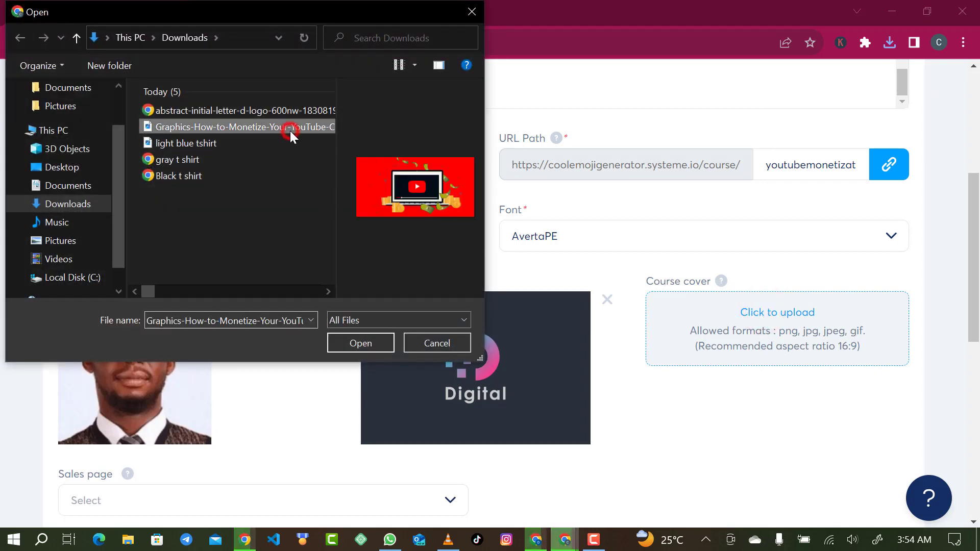
click(354, 342)
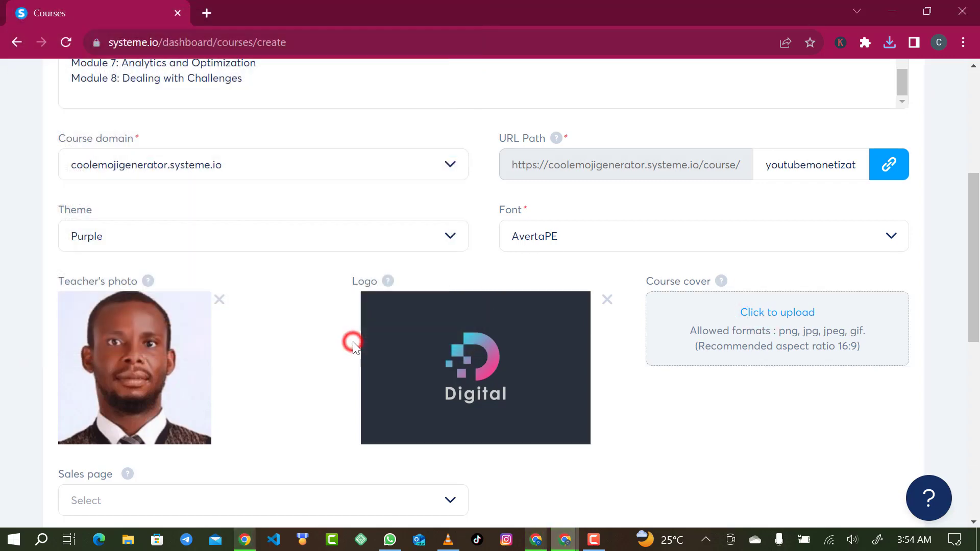
click(745, 513)
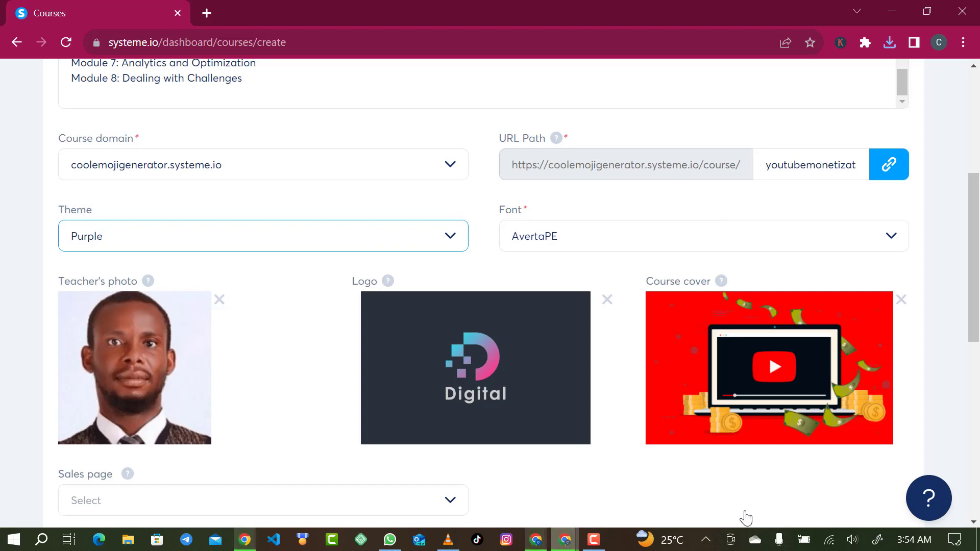
Step: Review the sales page setting and the rest of the course form
scroll(221, 352, down, 3)
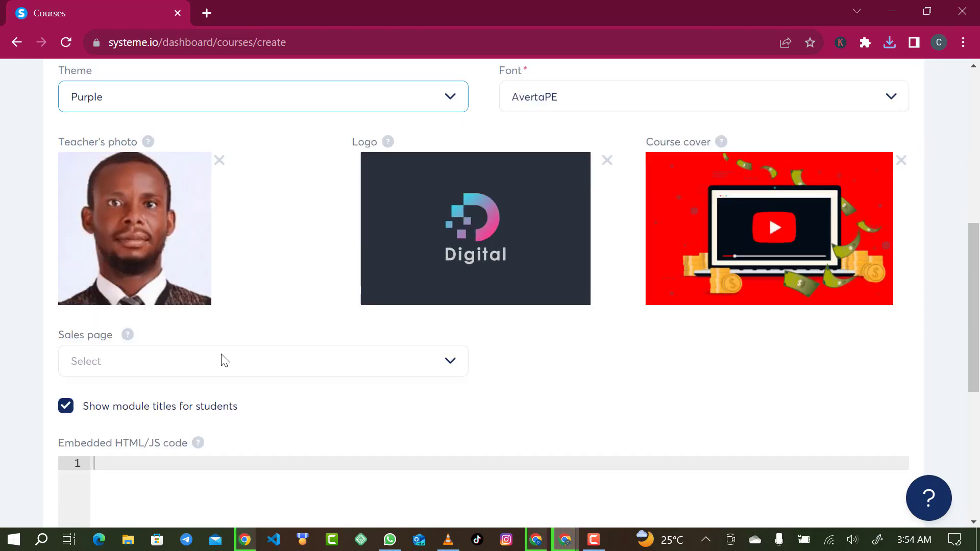
click(239, 340)
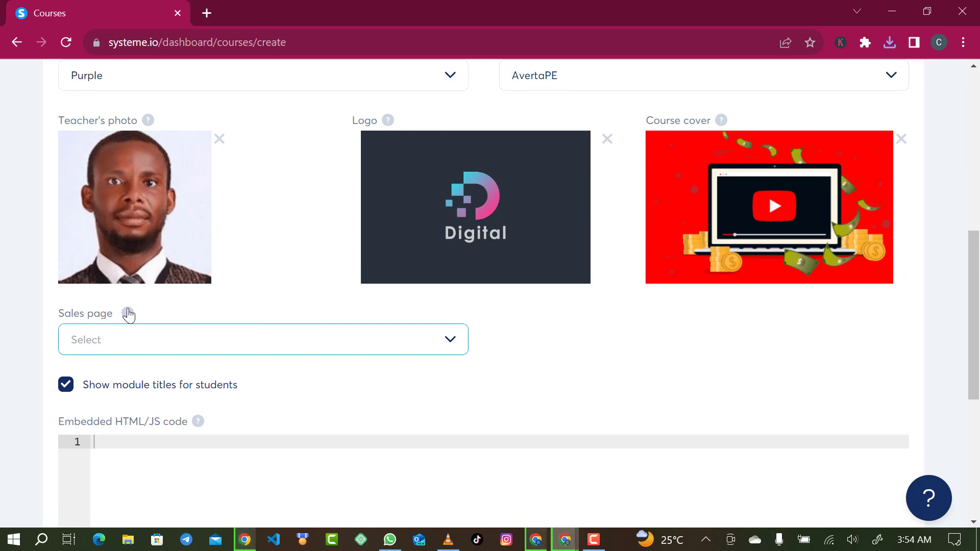
scroll(217, 351, down, 2)
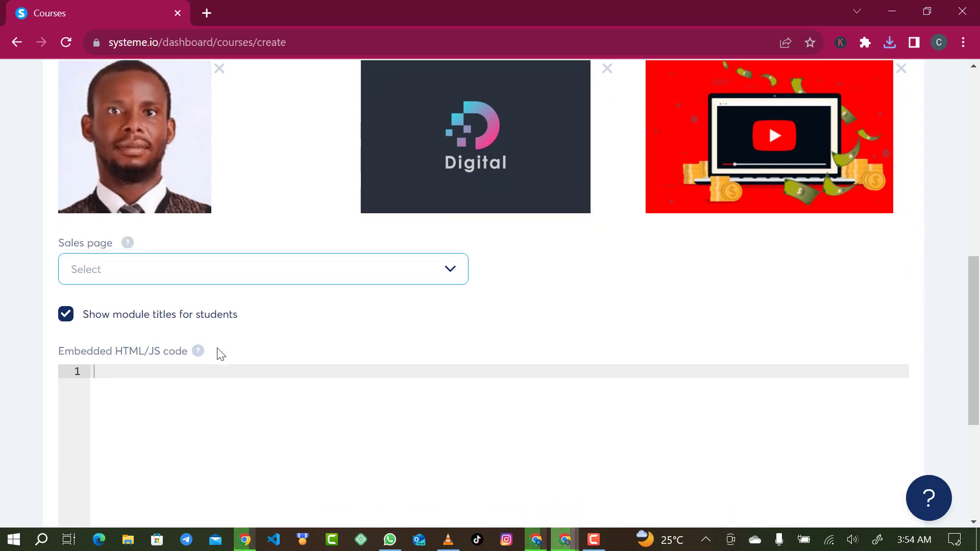
scroll(247, 414, up, 2)
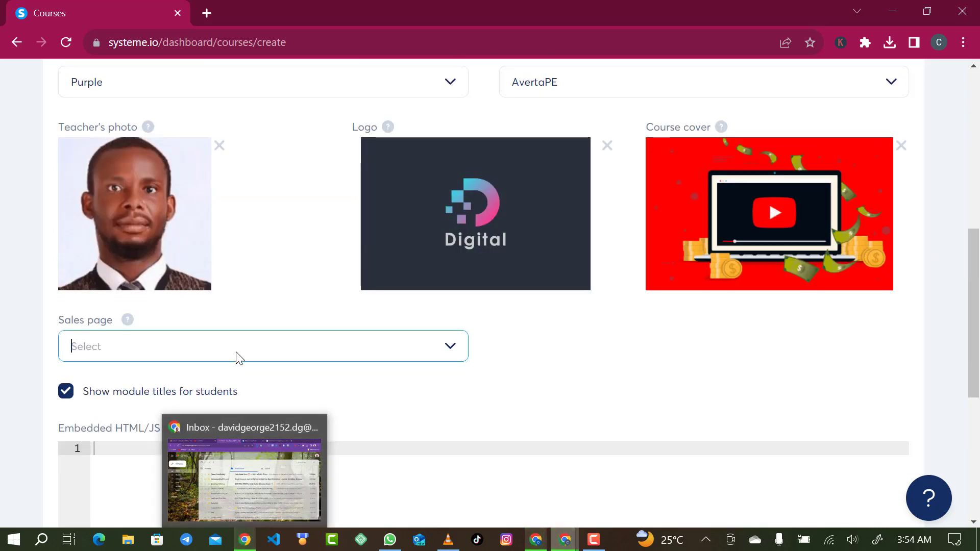
scroll(238, 357, up, 4)
scroll(238, 357, up, 8)
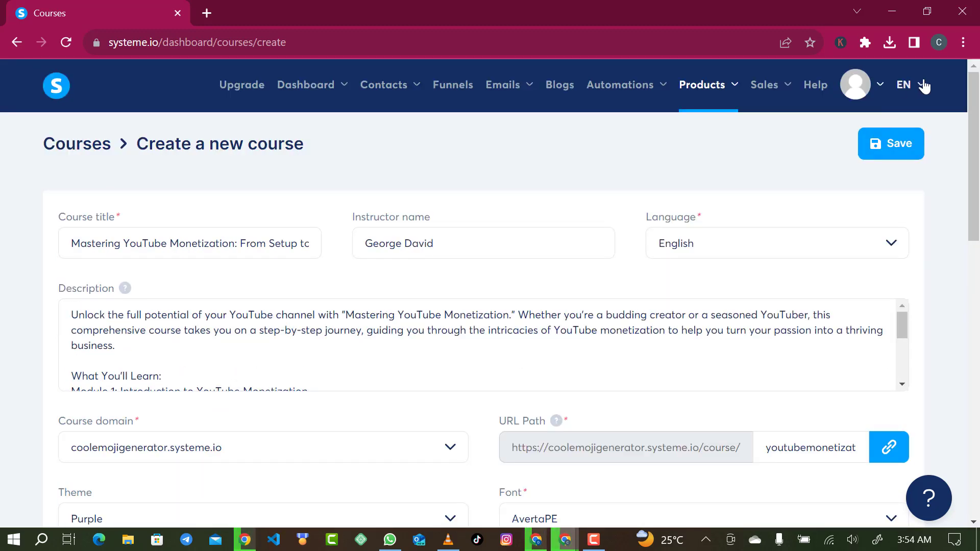
scroll(849, 229, down, 5)
scroll(847, 227, up, 5)
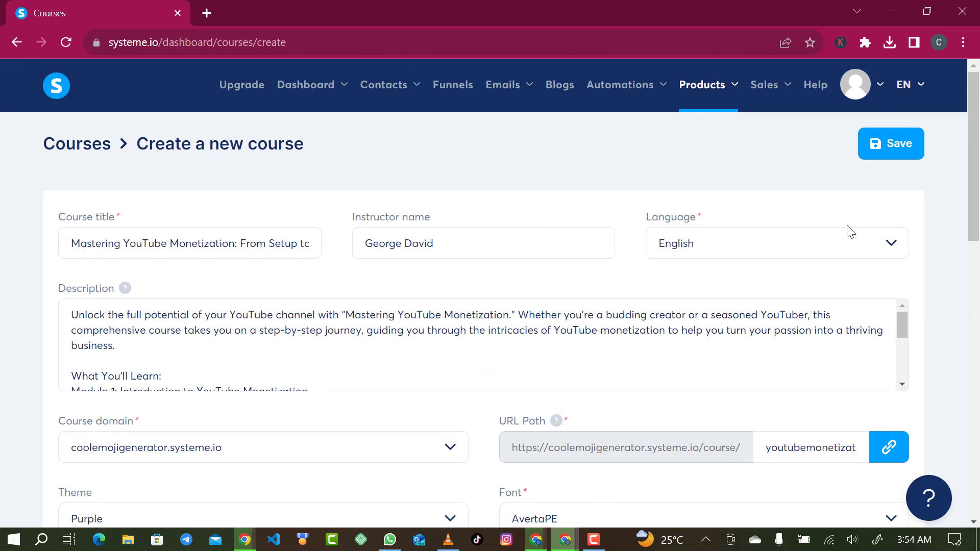
Step: Save 'Mastering YouTube Monetization: From Setup to Success' and open its empty curriculum
click(877, 144)
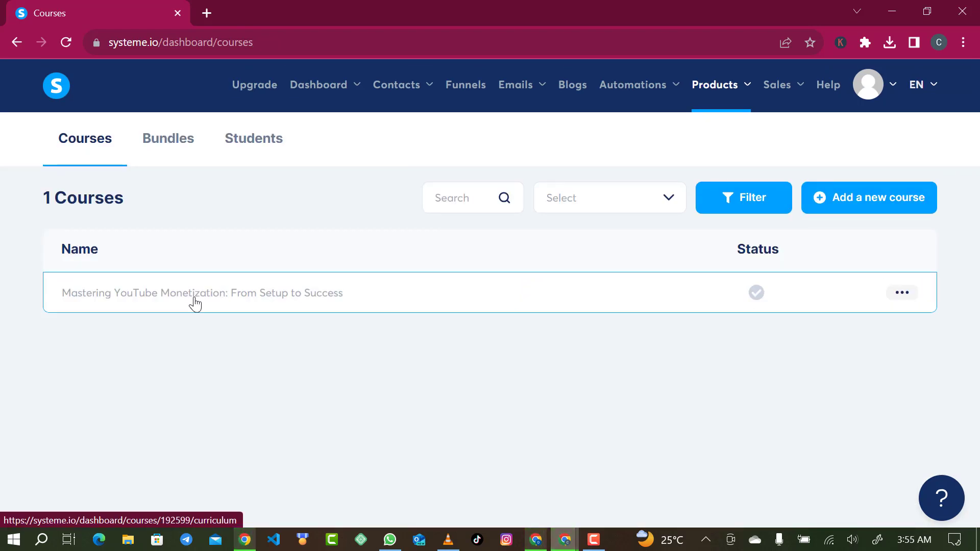
click(221, 305)
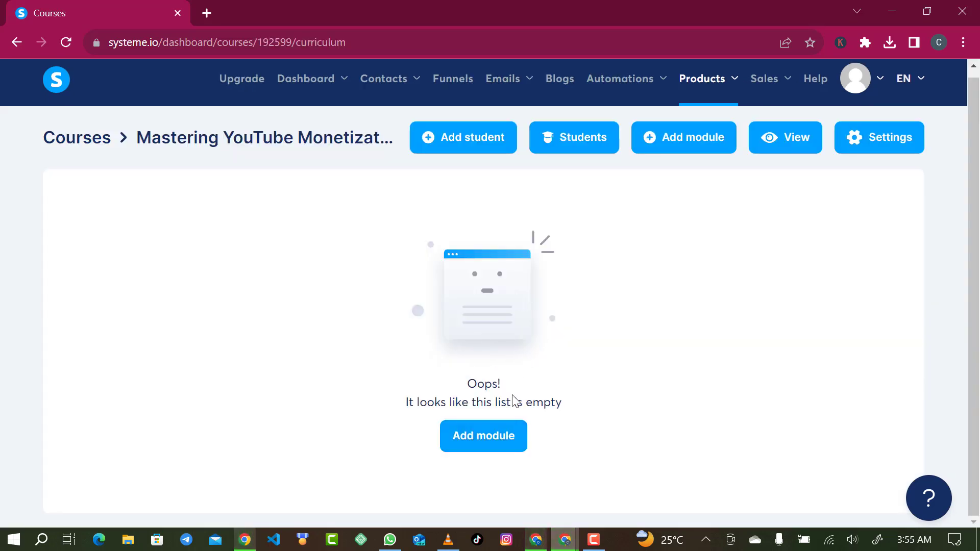
Step: Create Module 1: Introduction to YouTube Monetization
click(496, 447)
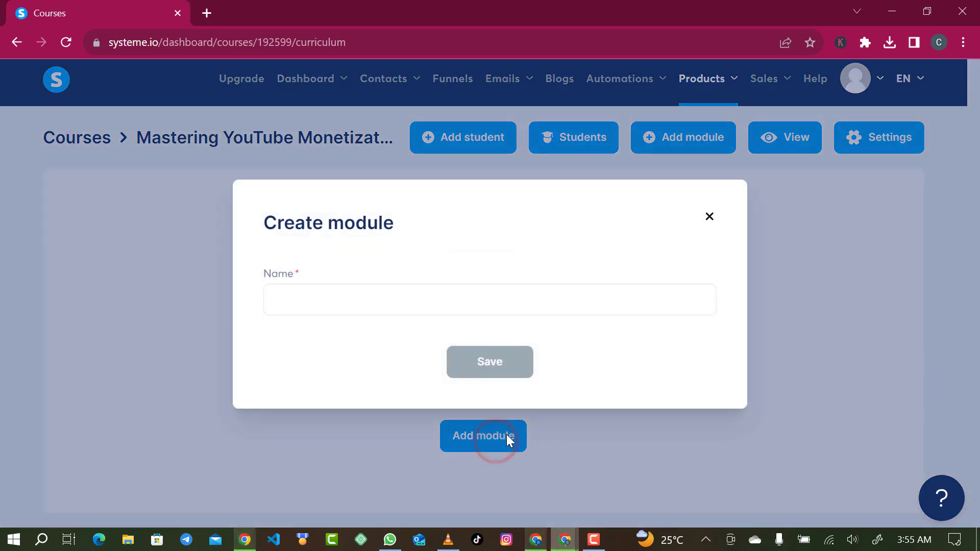
click(409, 298)
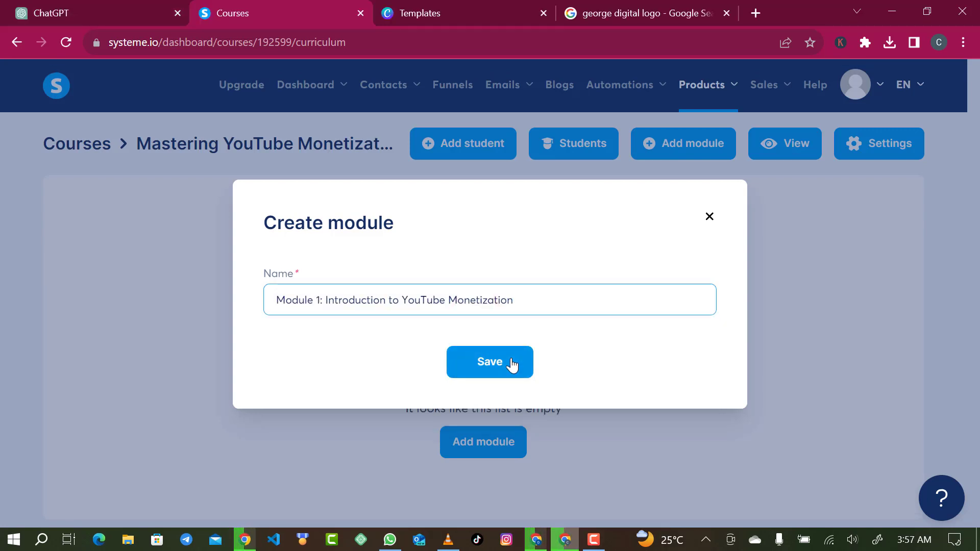
click(511, 366)
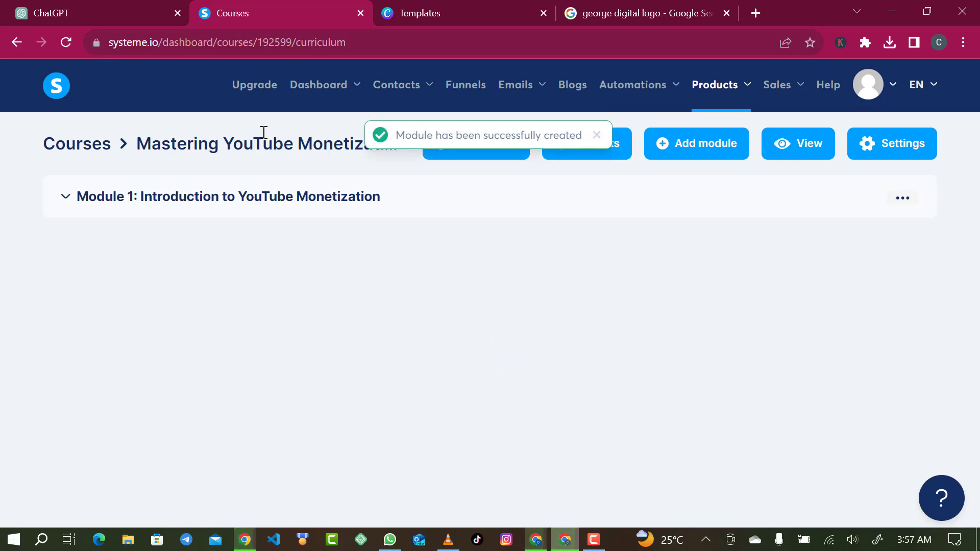
Step: Add Module 2: Setting Up Your YouTube Channel for Monetization, pasted from ChatGPT
click(117, 15)
click(233, 13)
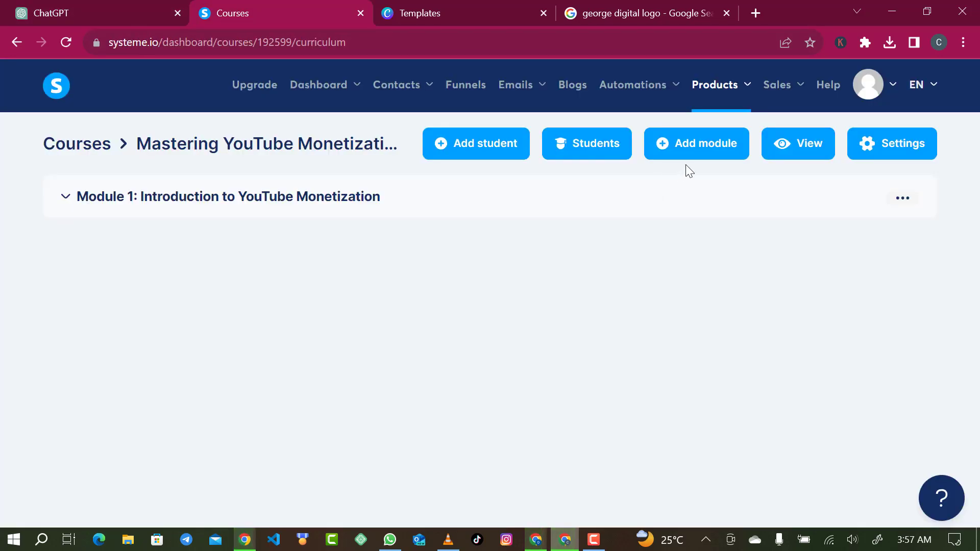
click(685, 148)
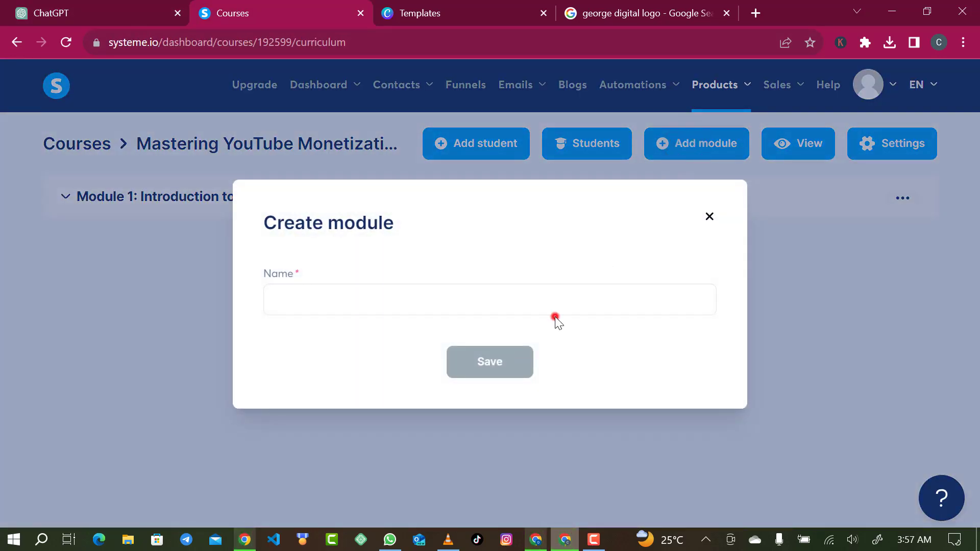
click(543, 300)
text(Module 2: Setting Up Your YouTube Channel for Monetization)
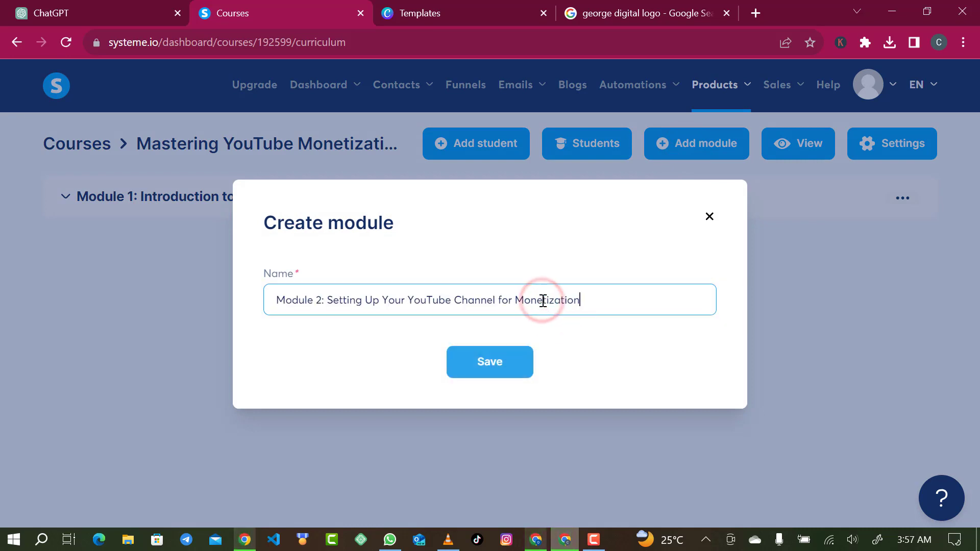
click(509, 365)
Step: Add Module 3: Building Your Audience, pasted from the ChatGPT outline
click(145, 10)
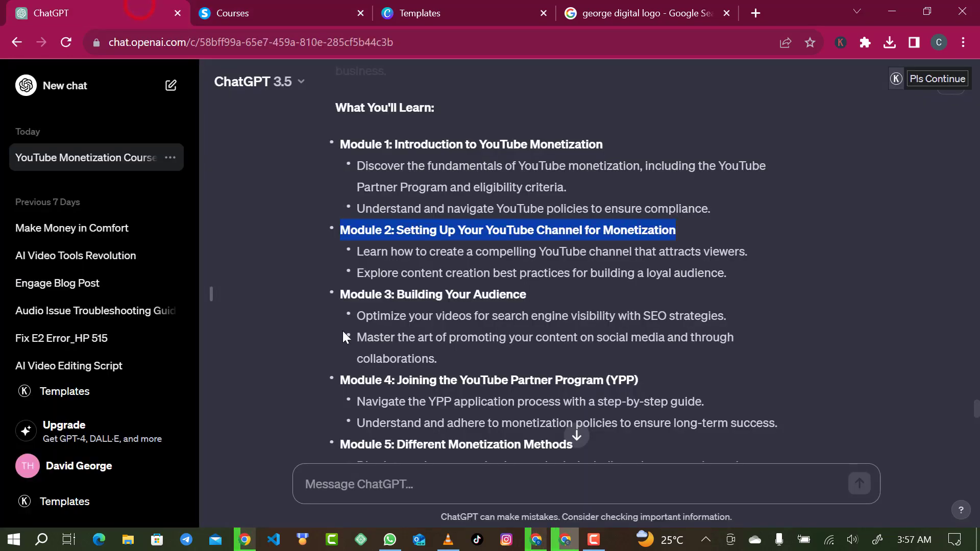
key(ctrl+Tab)
click(691, 144)
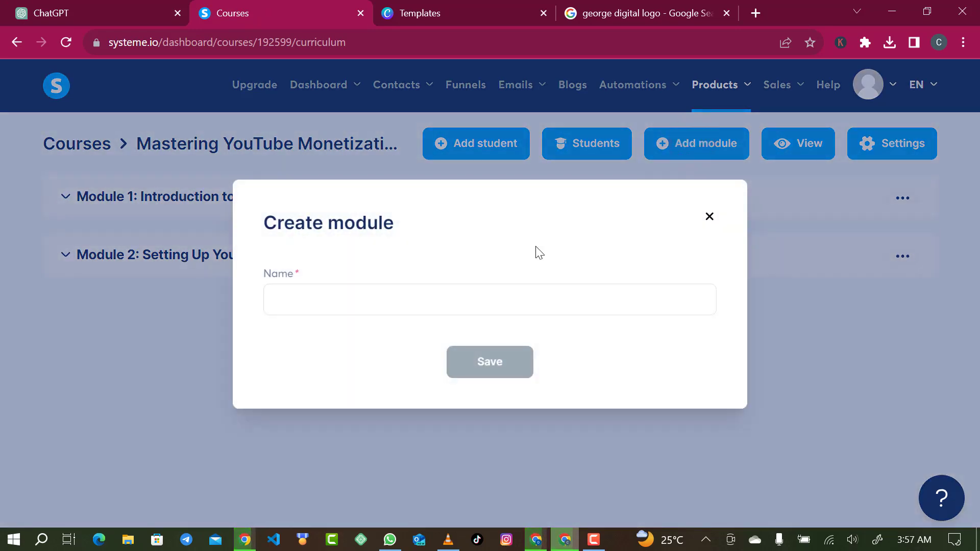
click(519, 299)
text(Module 3: Building Your Audience)
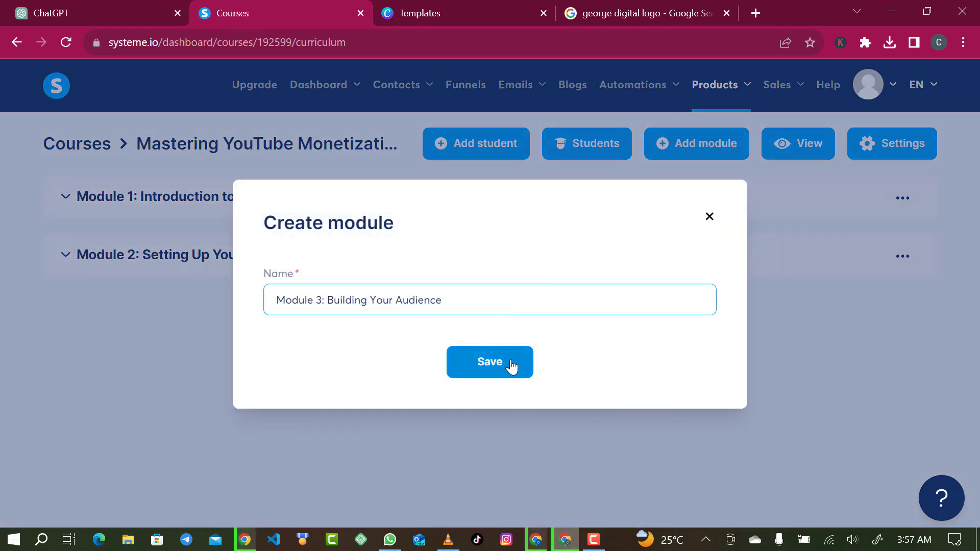
click(510, 363)
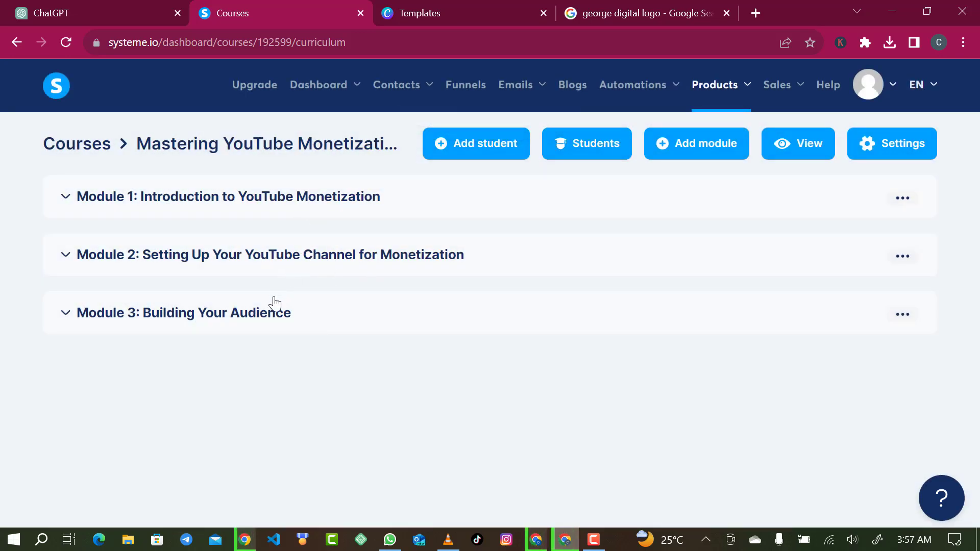
Step: Start a Module 1 lecture named 'fundamentals of YouTube monetization' with delay 0
click(65, 199)
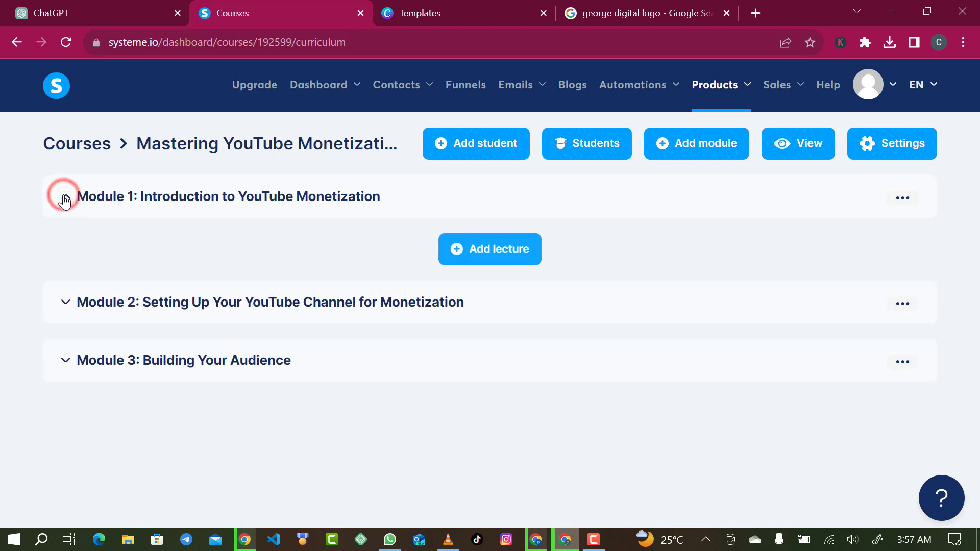
click(504, 255)
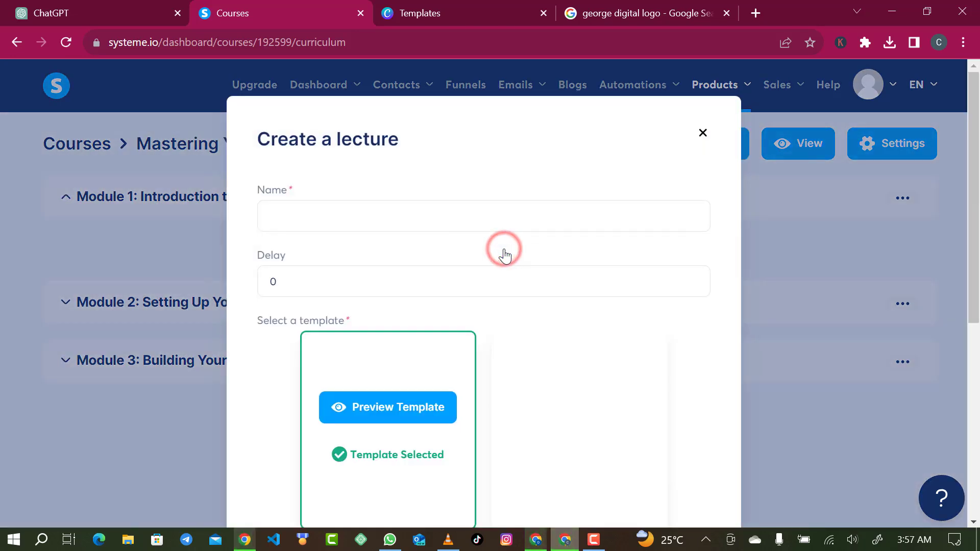
click(473, 208)
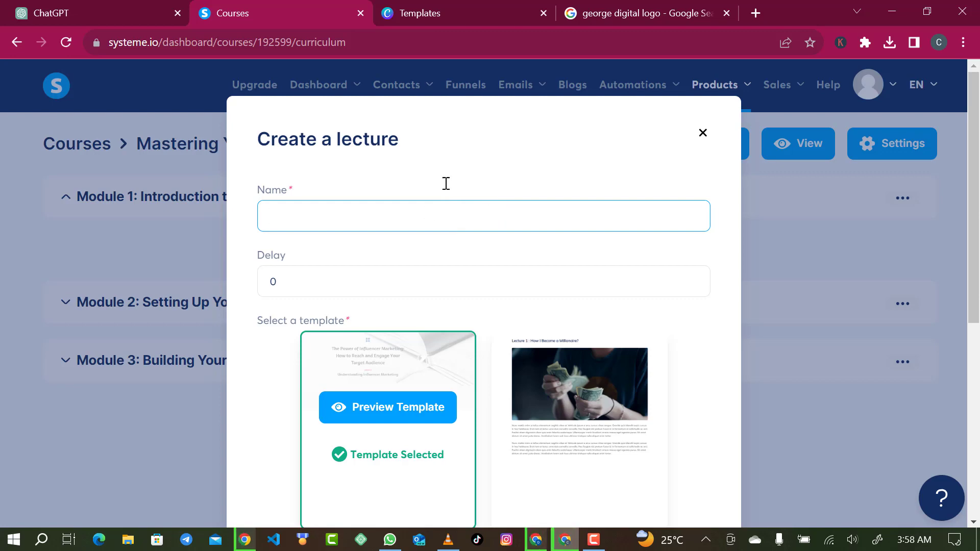
click(703, 134)
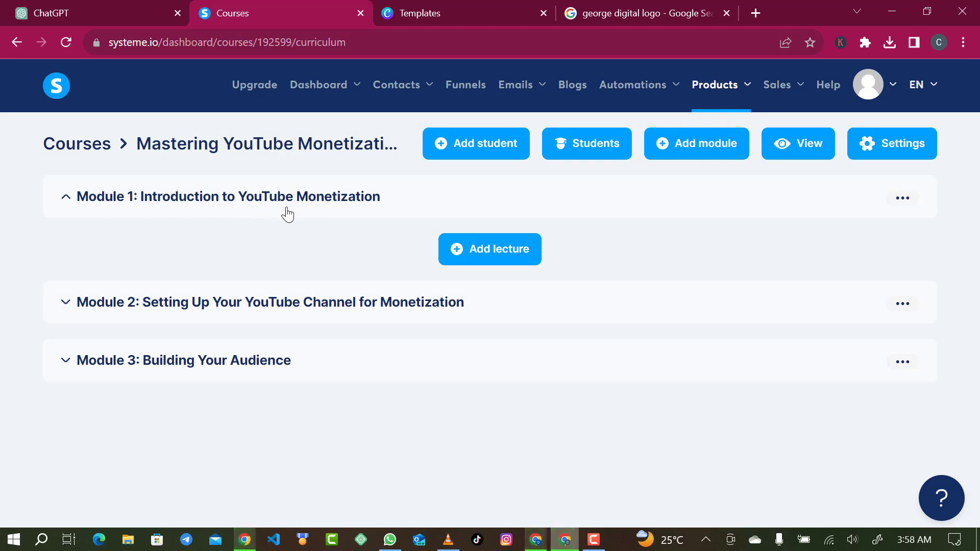
click(482, 248)
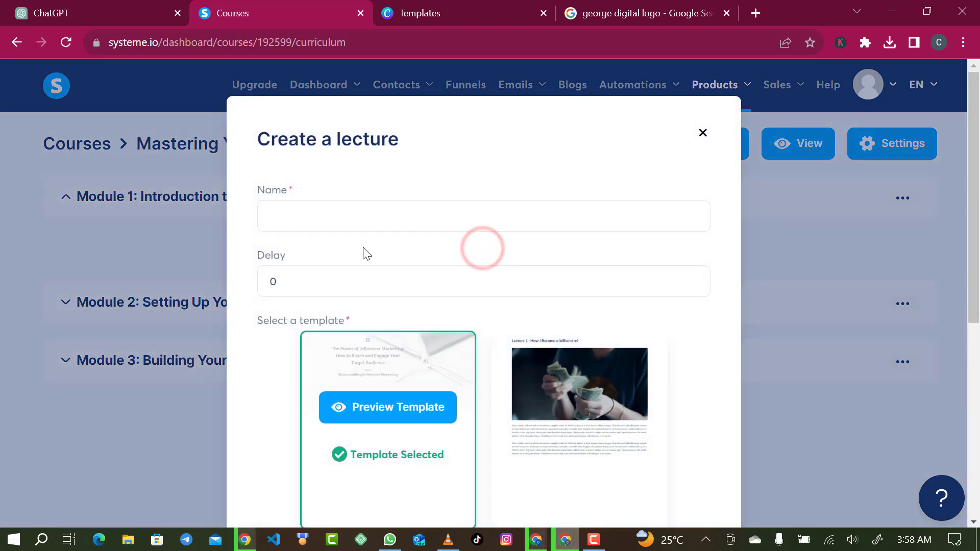
click(334, 200)
text(fundamentals of YouTube monetization)
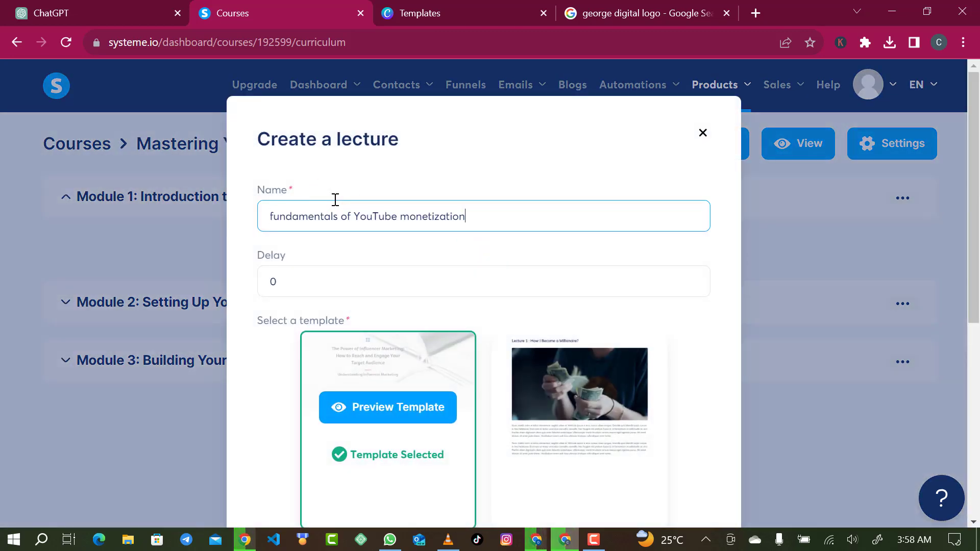
click(318, 292)
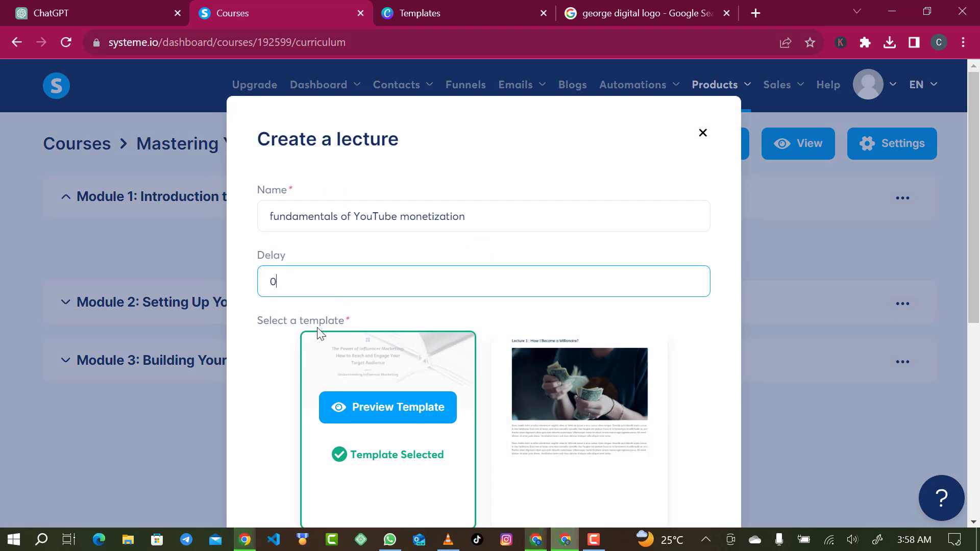
scroll(354, 349, down, 1)
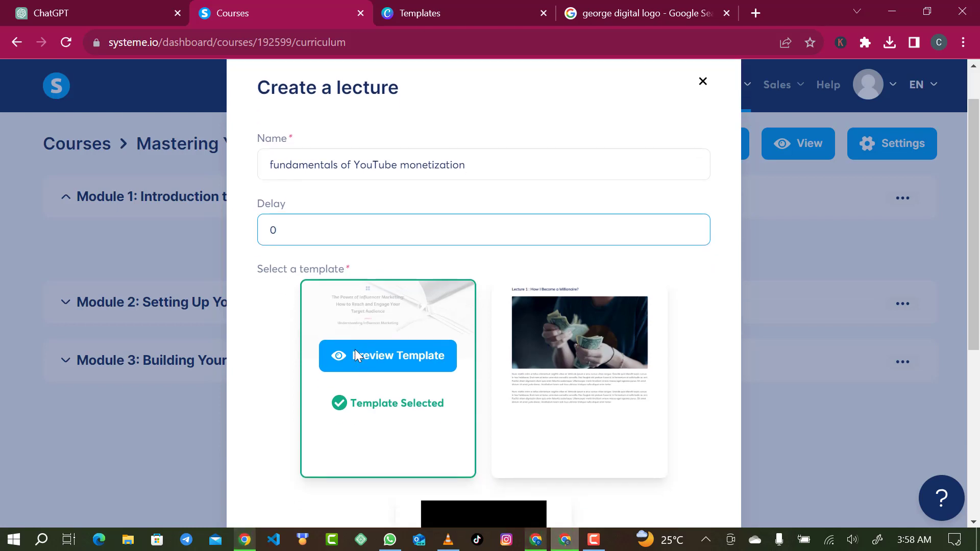
scroll(412, 361, down, 3)
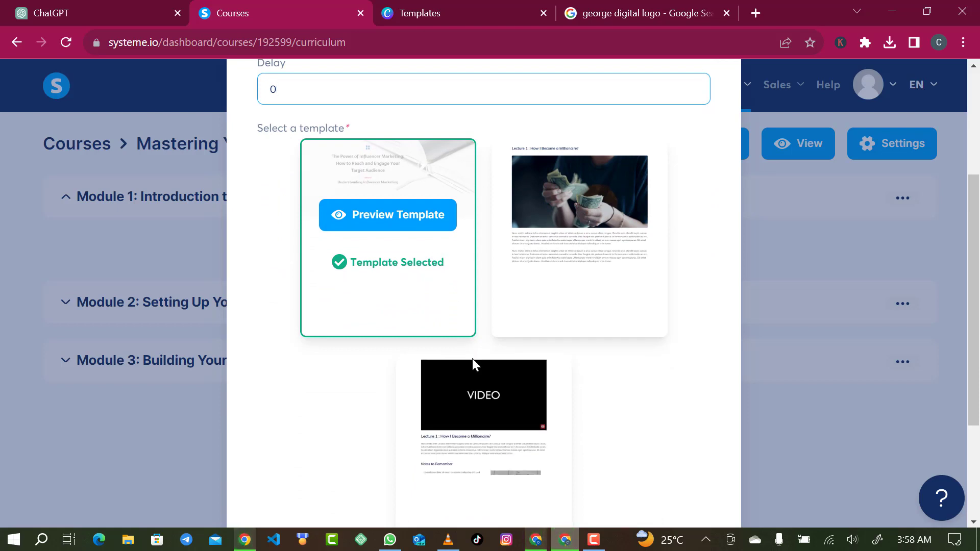
Step: Preview the VIDEO lecture template's page, then return to the lecture form
mouse_move(485, 433)
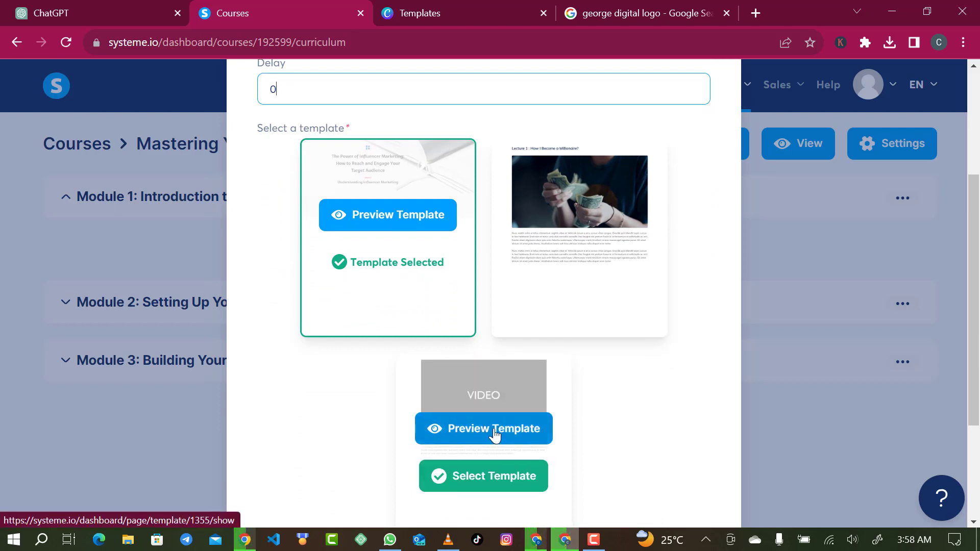
click(494, 435)
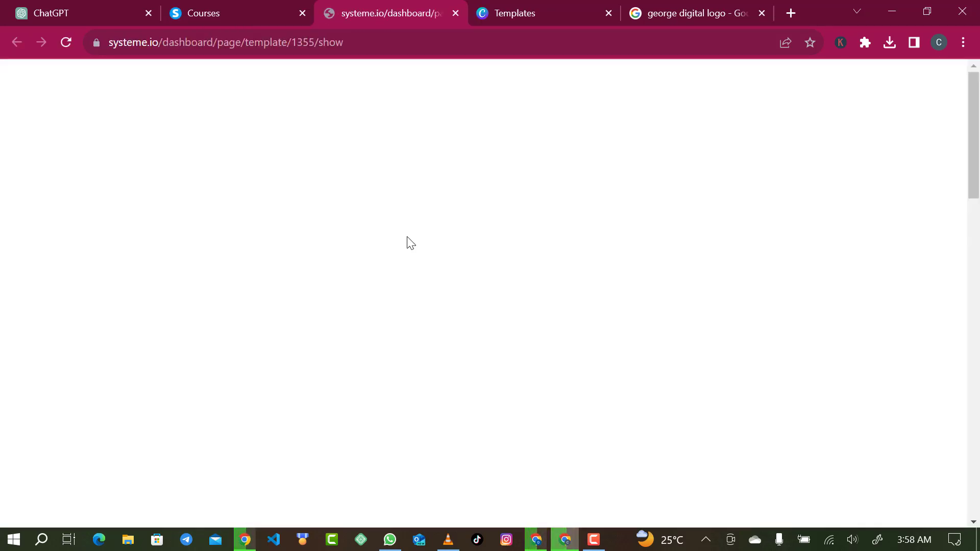
scroll(406, 287, down, 3)
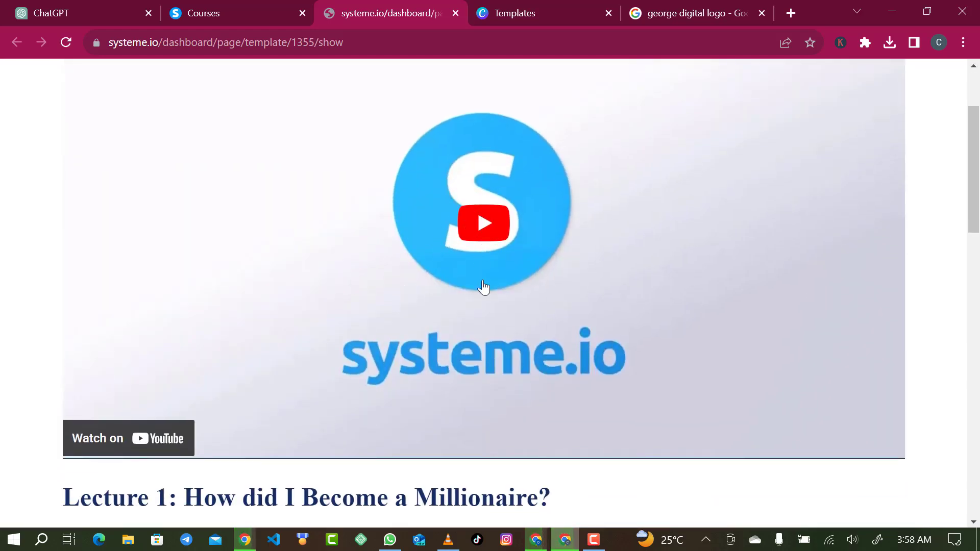
scroll(482, 286, down, 3)
scroll(351, 311, down, 12)
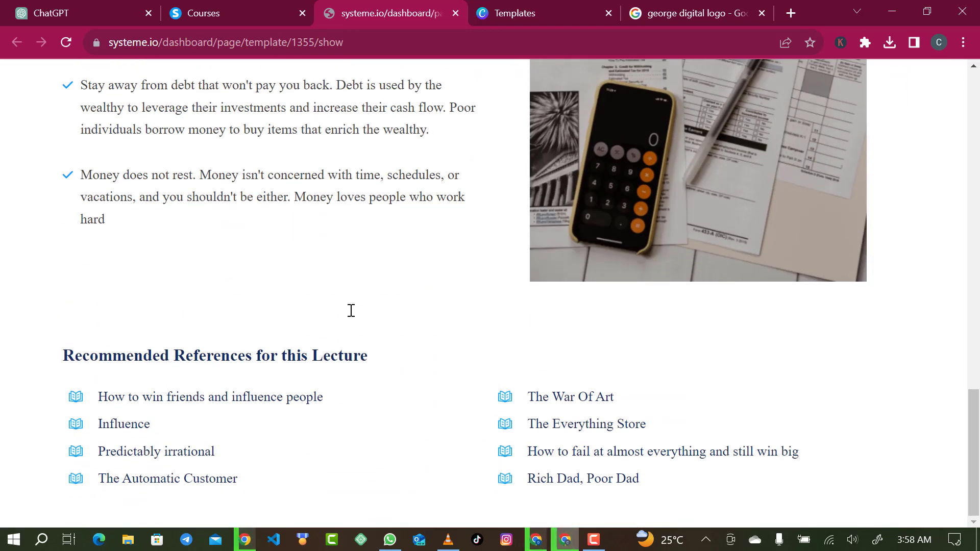
scroll(365, 449, up, 3)
scroll(366, 449, down, 3)
click(249, 12)
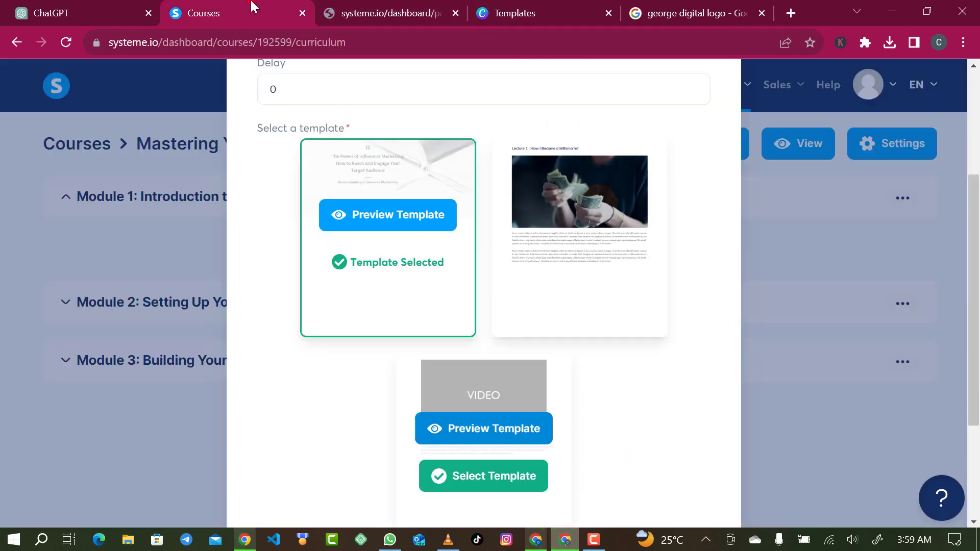
Step: Save the lecture using the VIDEO template and open it in the page editor
click(455, 13)
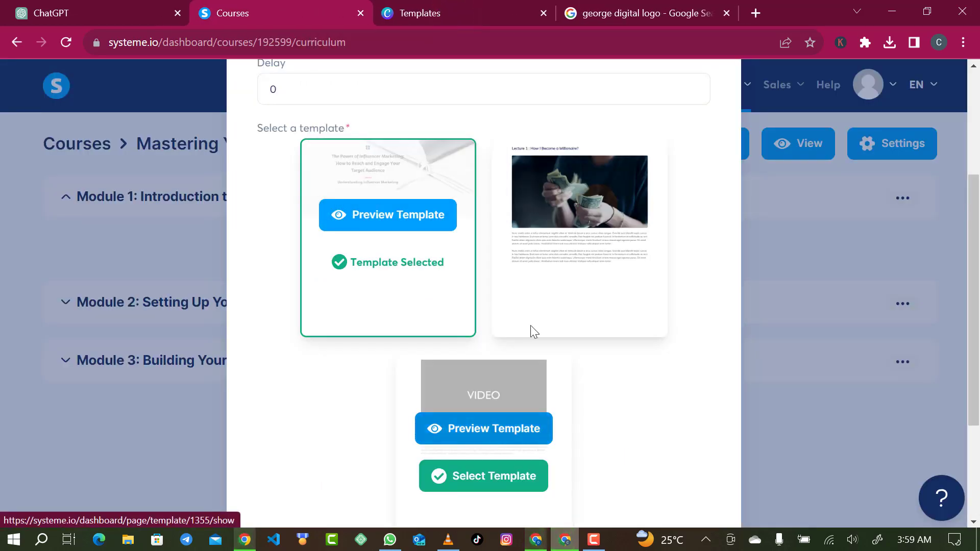
click(513, 475)
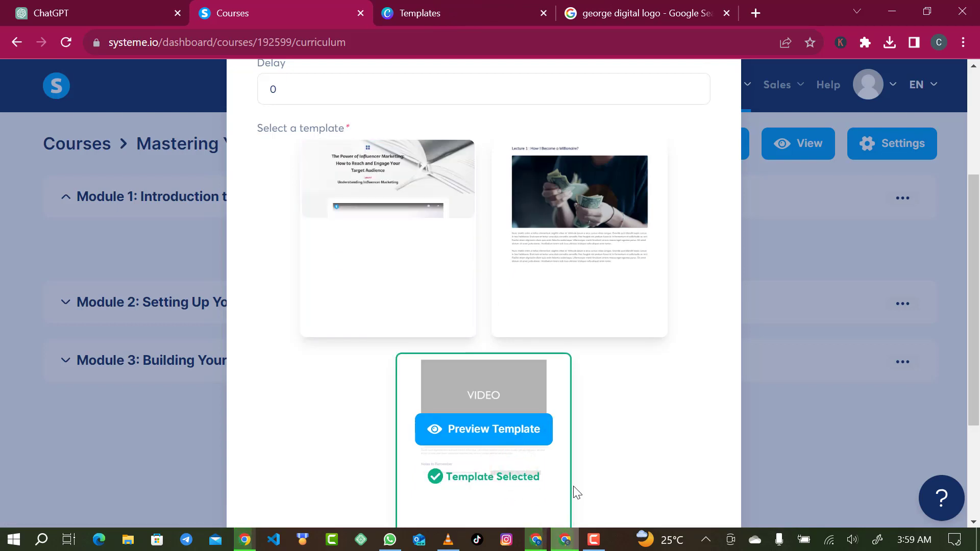
scroll(574, 489, down, 3)
click(503, 460)
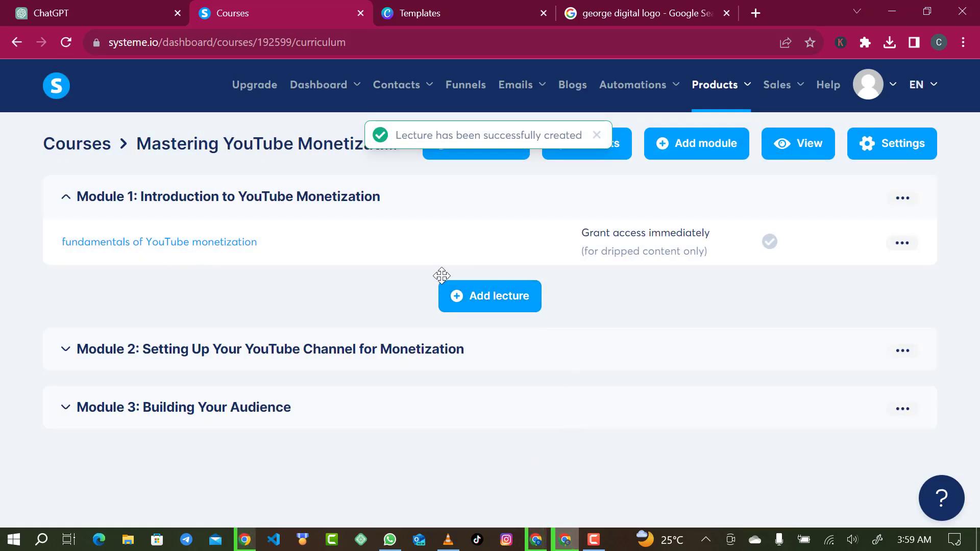
click(171, 252)
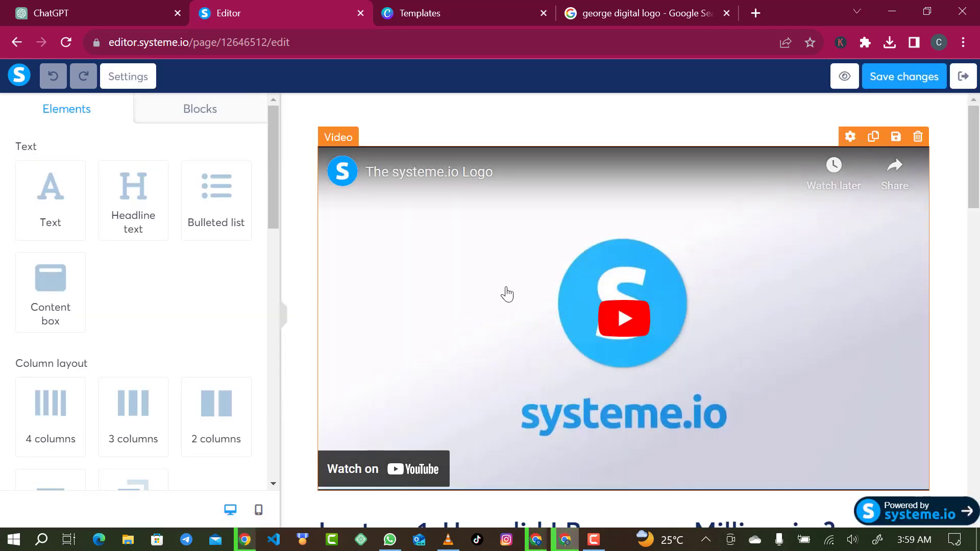
Step: Swap the video block's sample link for the YouTube channel-creation video URL
click(504, 289)
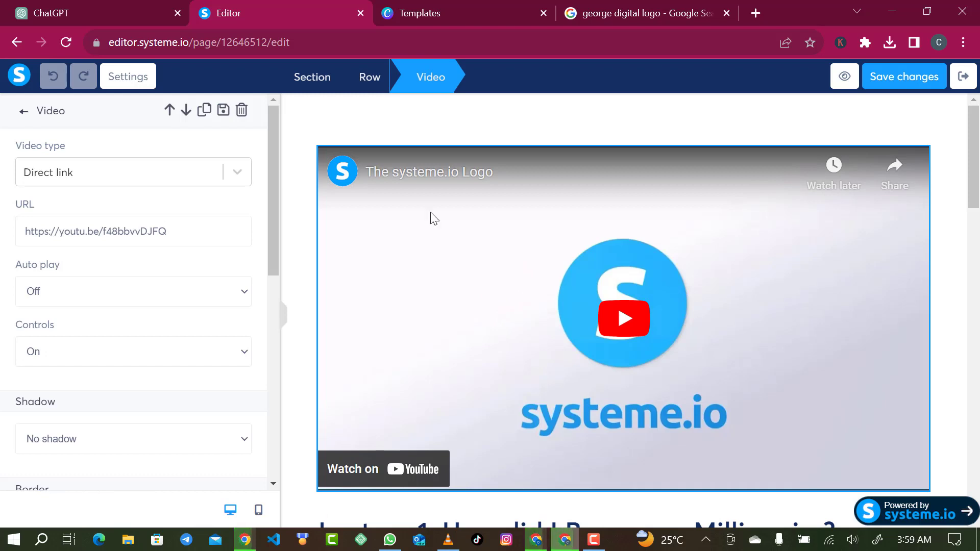
click(417, 158)
click(428, 192)
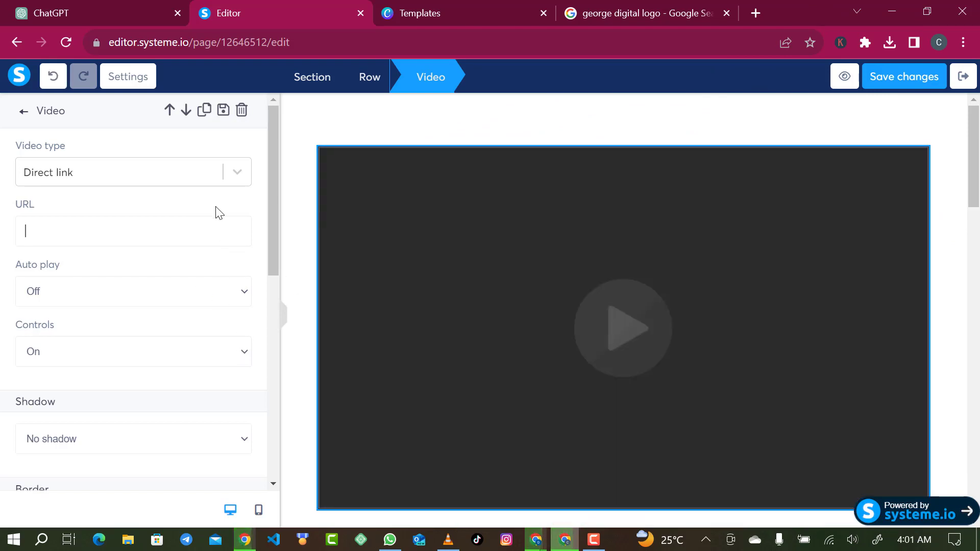
text(https://youtu.be/4JNKDfdE5bU?si=NNiKLtfjKRmWjgFw)
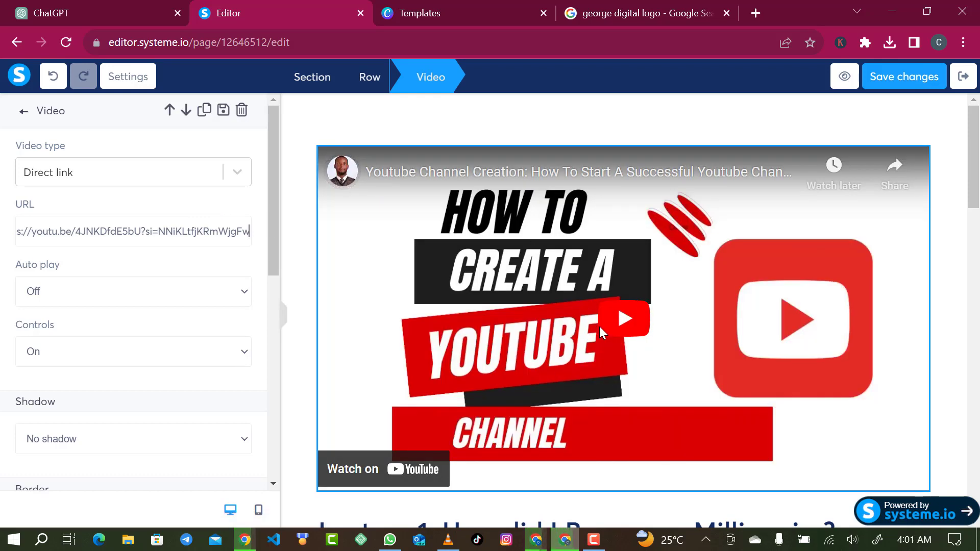
click(576, 503)
scroll(578, 504, down, 2)
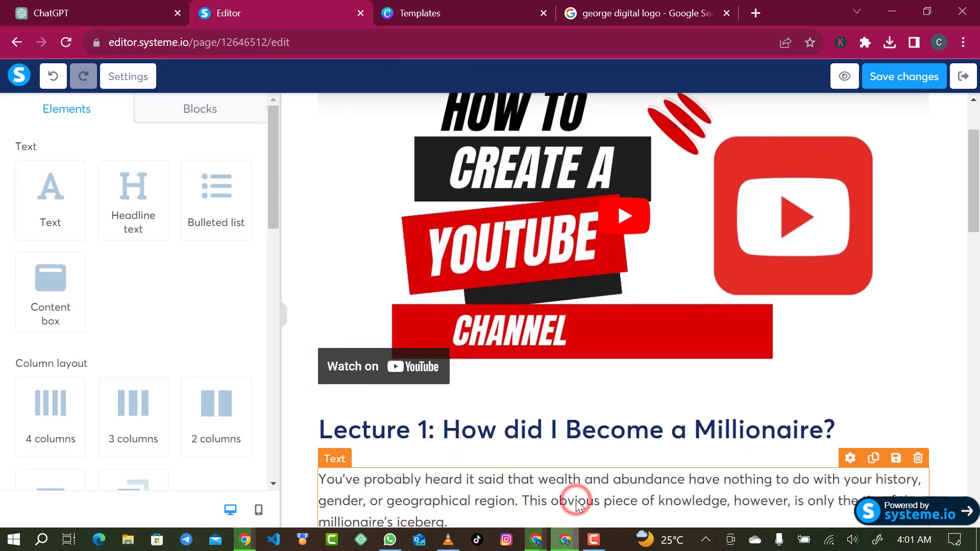
Step: Edit the Lecture 1 heading and the 'How to win friends' reference text
click(534, 428)
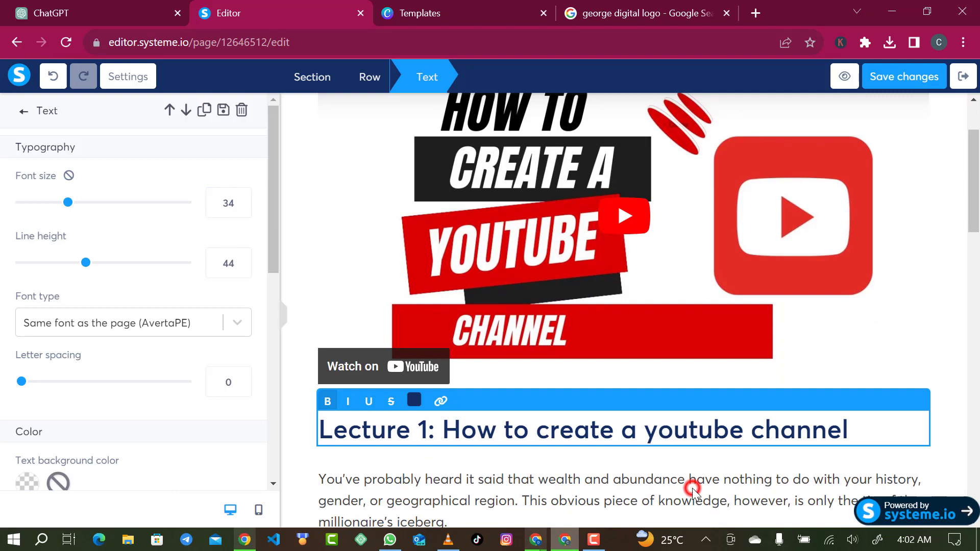
click(691, 488)
scroll(693, 488, down, 3)
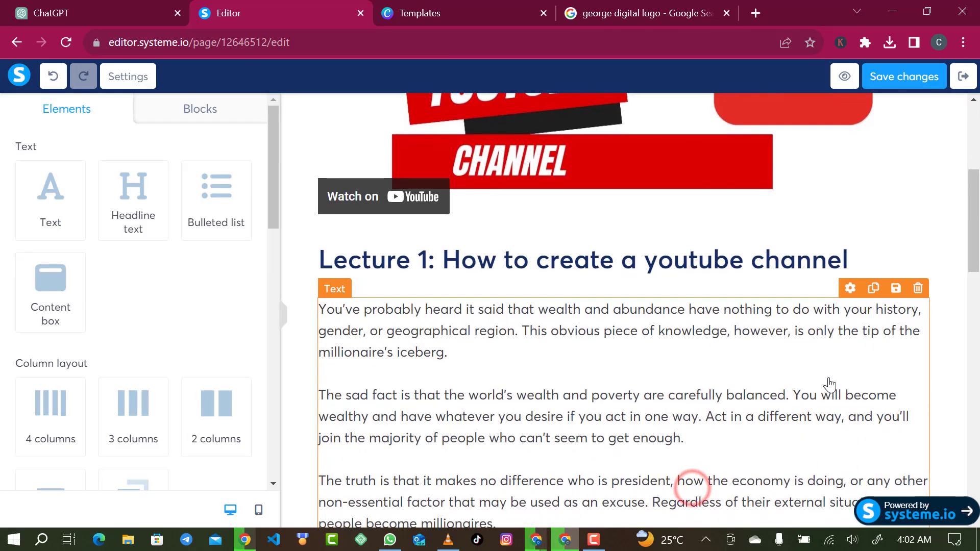
scroll(464, 408, down, 14)
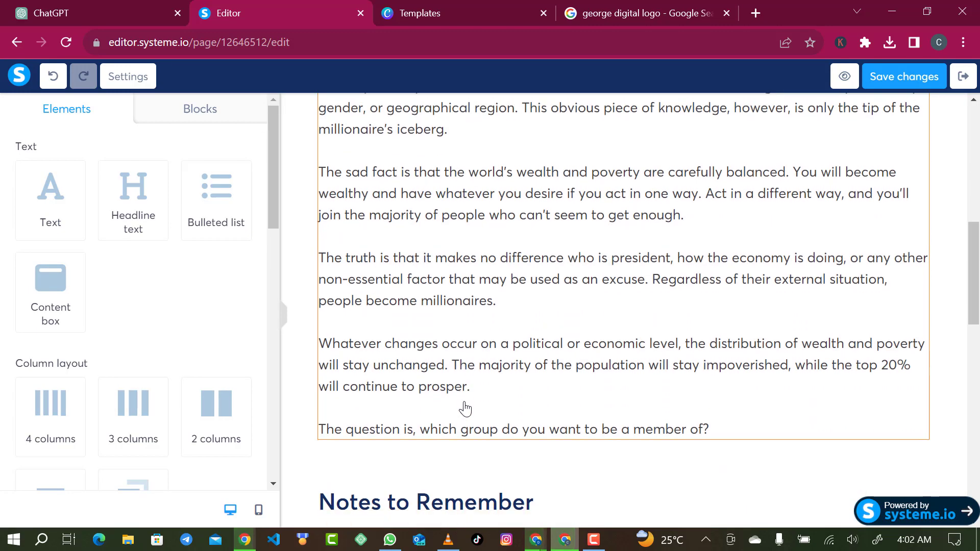
scroll(464, 409, down, 5)
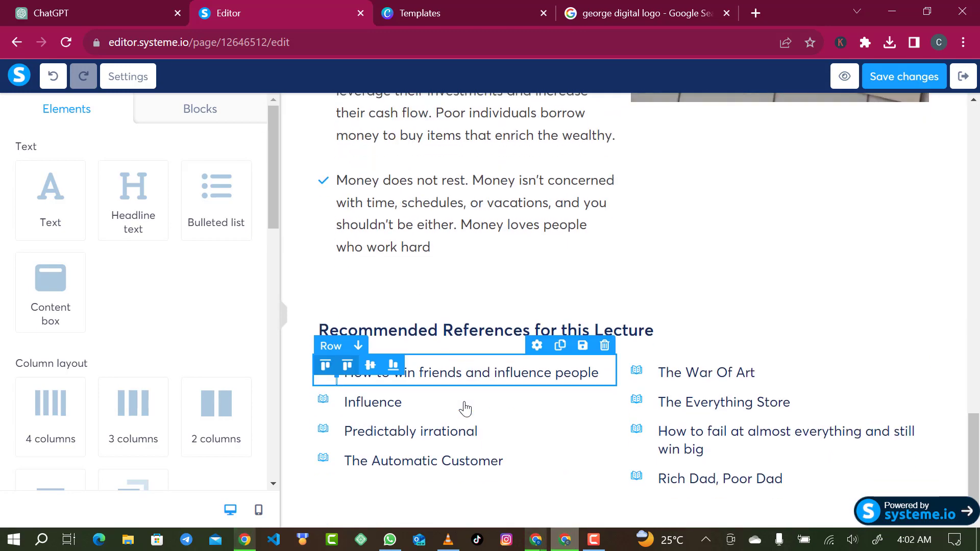
click(461, 377)
click(461, 376)
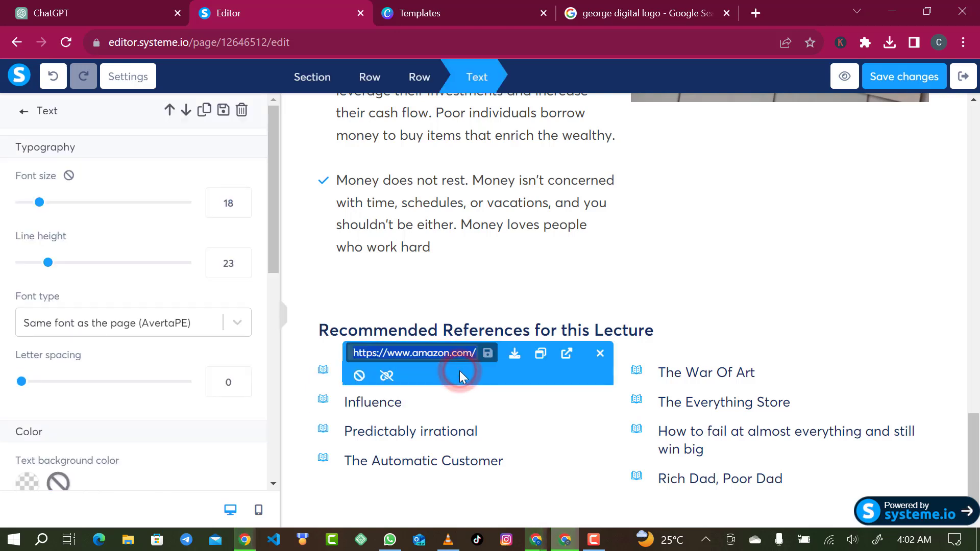
click(451, 402)
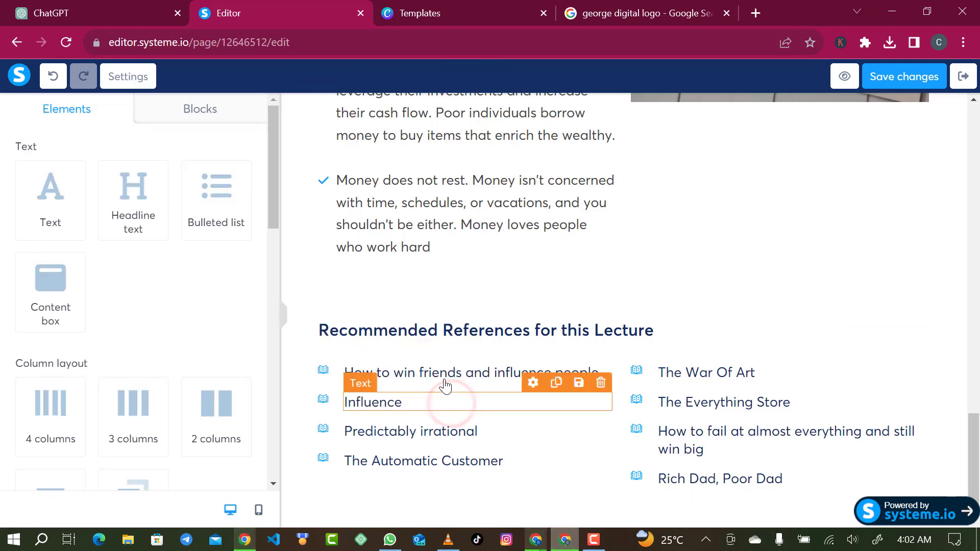
click(444, 373)
click(444, 373)
drag(344, 374, 602, 377)
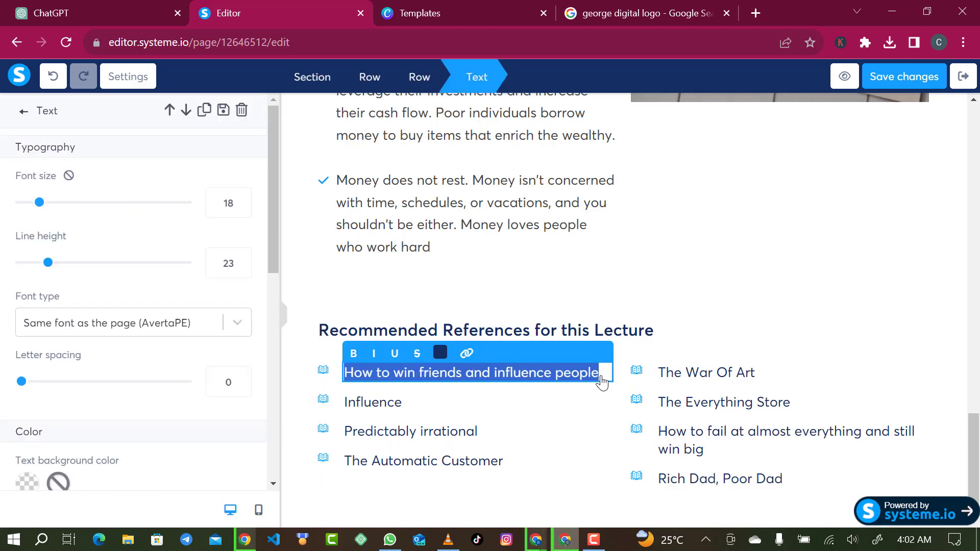
text(f)
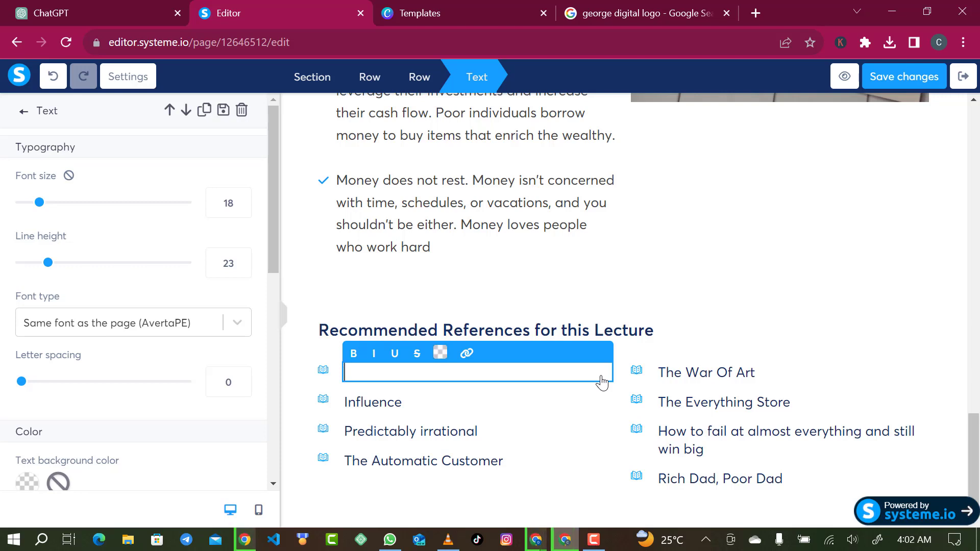
click(666, 273)
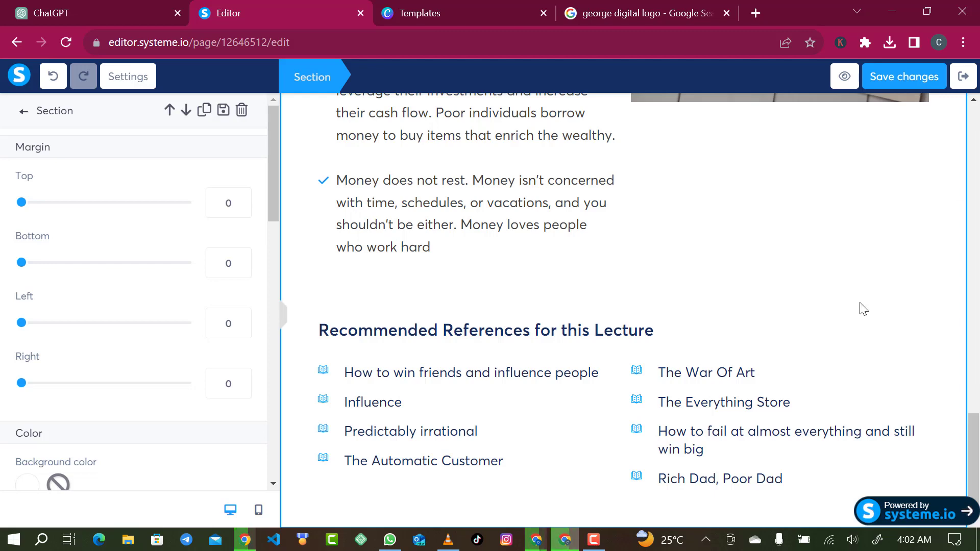
Step: Drag a Button element beneath the Recommended References list
click(752, 229)
mouse_move(974, 416)
mouse_down()
mouse_move(949, 213)
mouse_move(967, 404)
mouse_up()
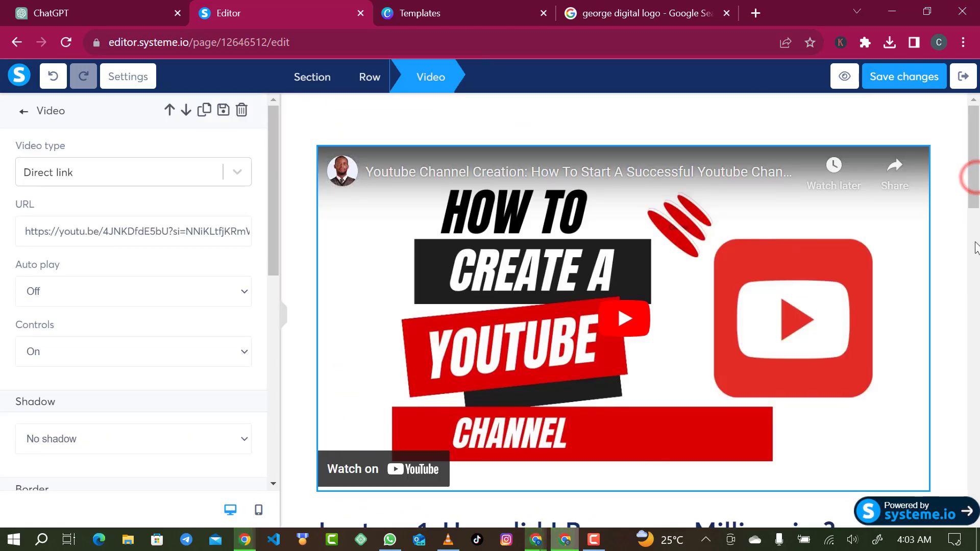
click(974, 211)
drag(971, 207, 972, 511)
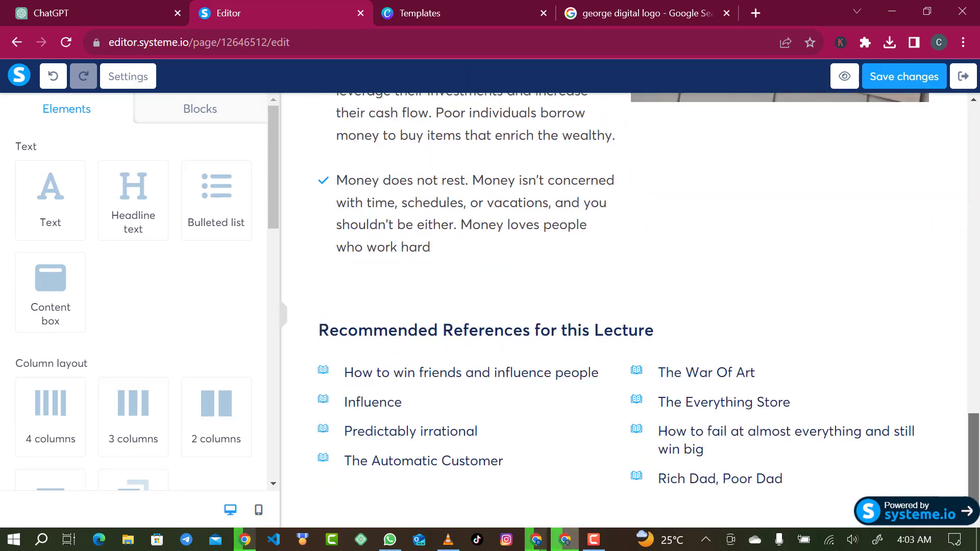
scroll(60, 301, down, 6)
drag(60, 301, 416, 485)
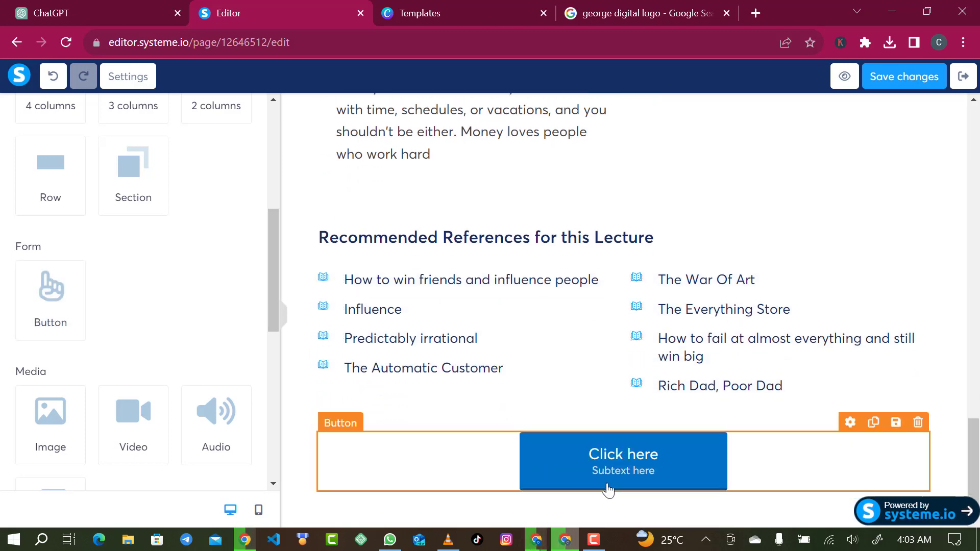
Step: Set the button action to Complete lecture and its text to 'Go to next course'
click(607, 489)
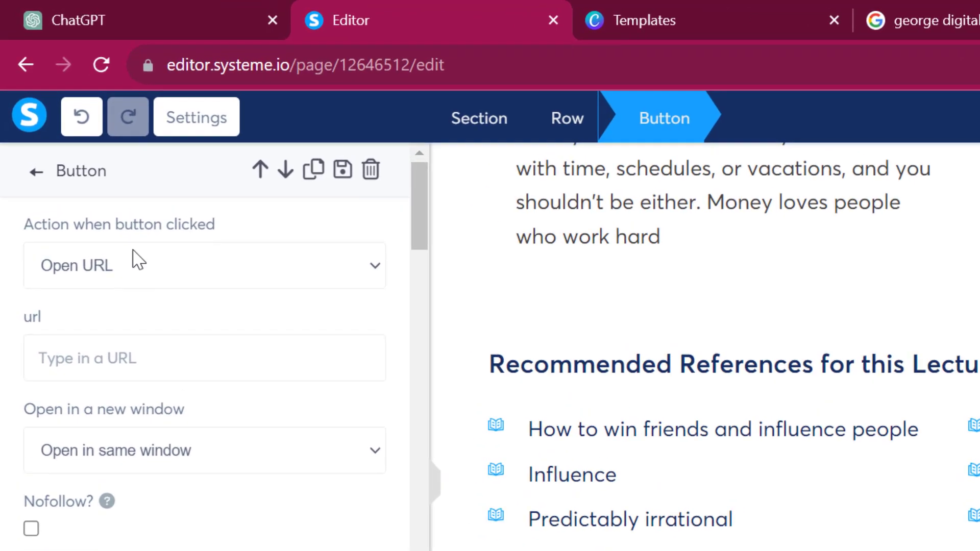
click(138, 264)
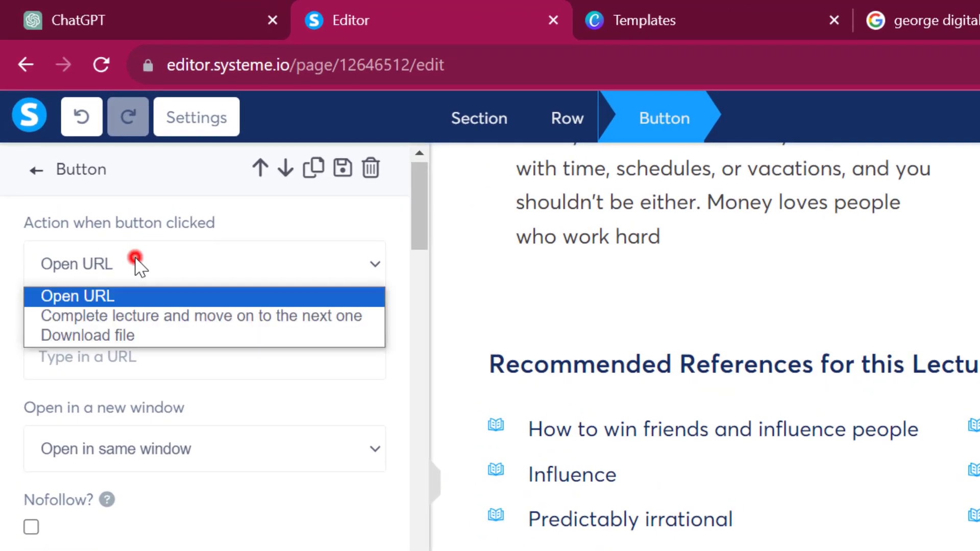
click(147, 316)
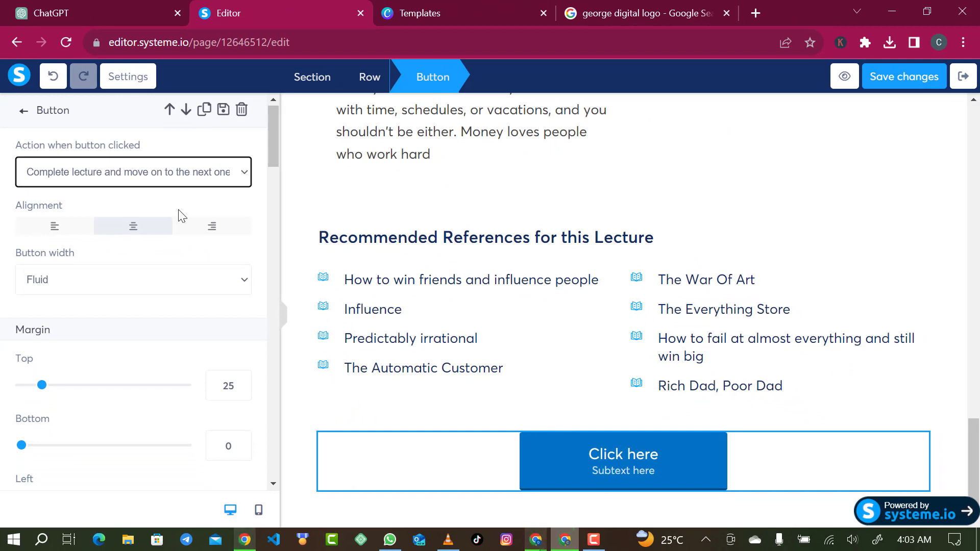
click(632, 456)
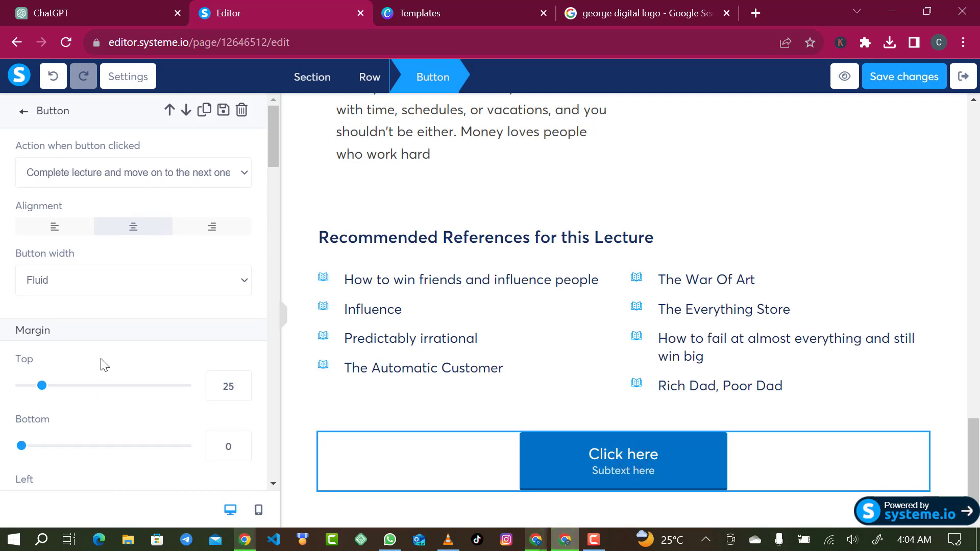
scroll(115, 402, down, 5)
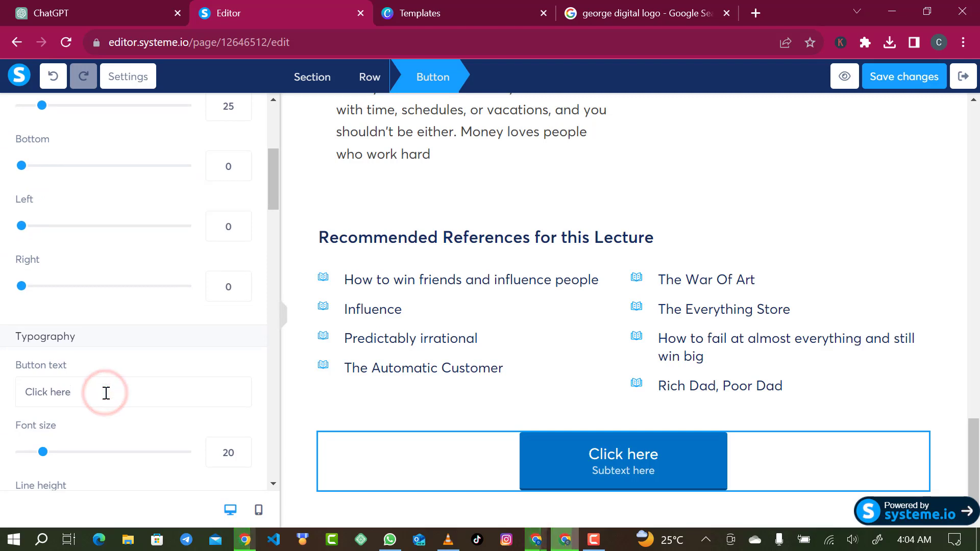
key(BackSpace)
key(BackSpace)
key(BackSpace)
key(BackSpace)
key(BackSpace)
key(BackSpace)
key(BackSpace)
key(BackSpace)
key(BackSpace)
key(BackSpace)
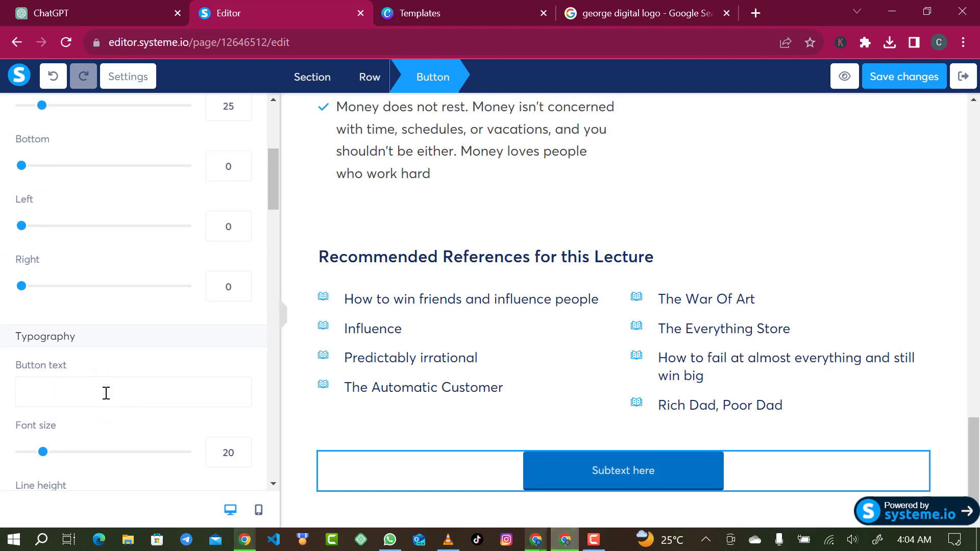
text(Go to next course)
Step: Remove the button's placeholder subtext
scroll(90, 401, down, 2)
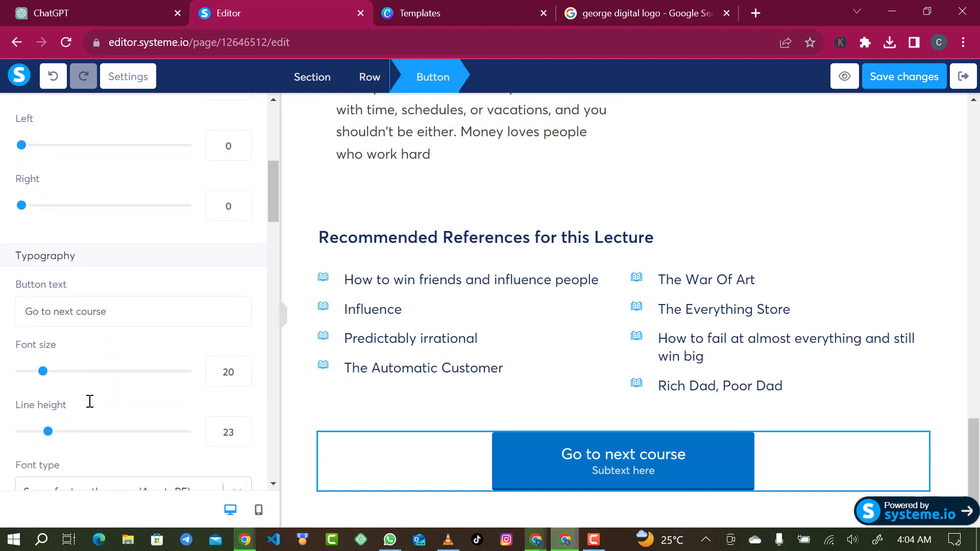
scroll(90, 401, down, 1)
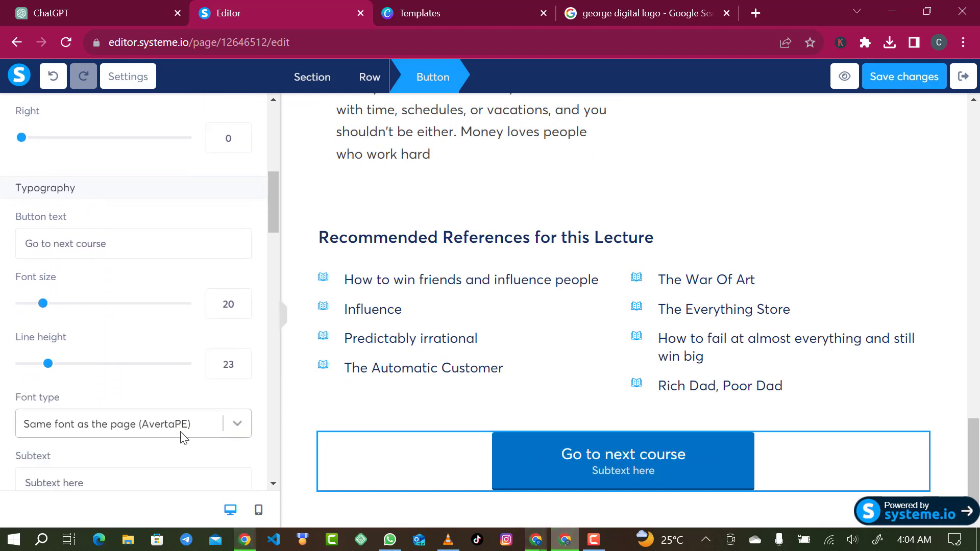
scroll(142, 426, down, 2)
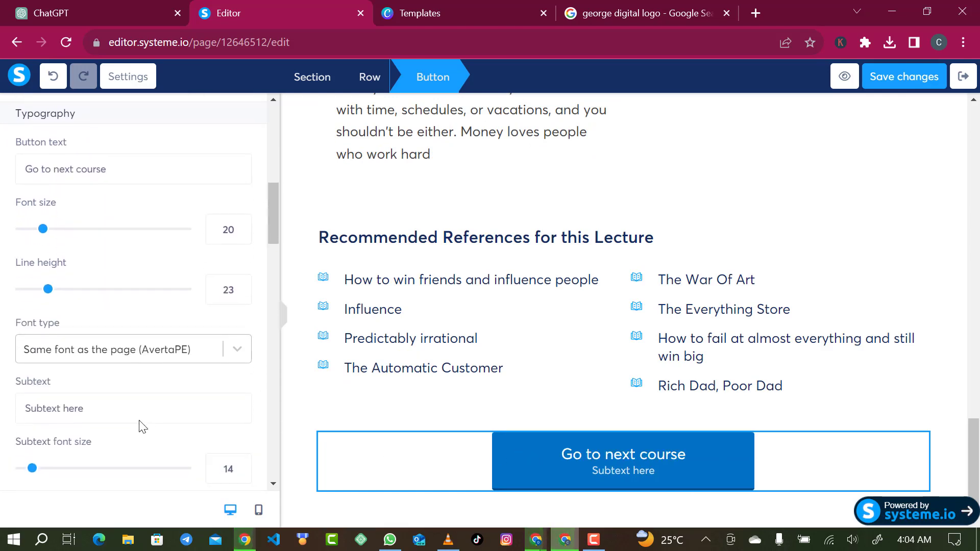
click(100, 408)
key(BackSpace)
key(BackSpace)
key(BackSpace)
key(BackSpace)
key(BackSpace)
key(BackSpace)
key(BackSpace)
key(BackSpace)
key(BackSpace)
key(BackSpace)
key(BackSpace)
key(BackSpace)
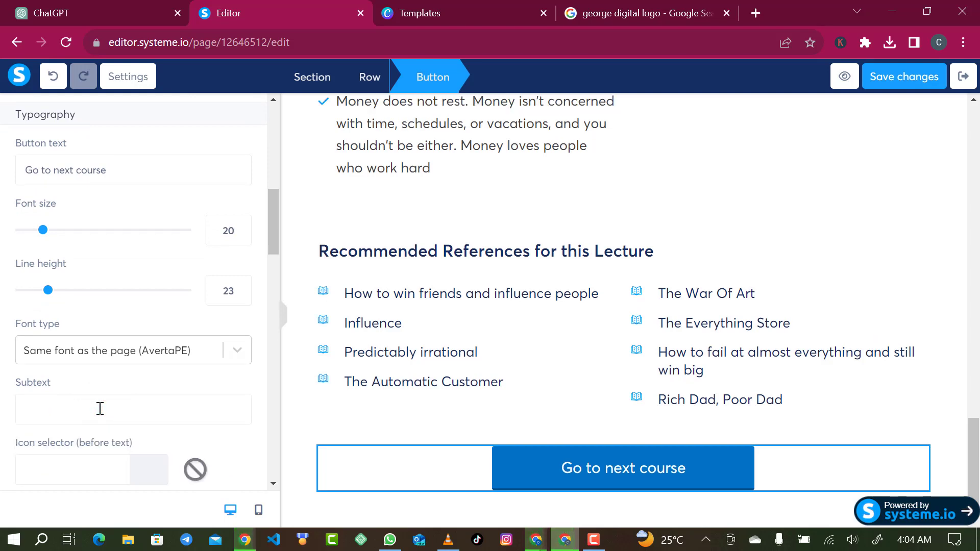
scroll(100, 408, down, 2)
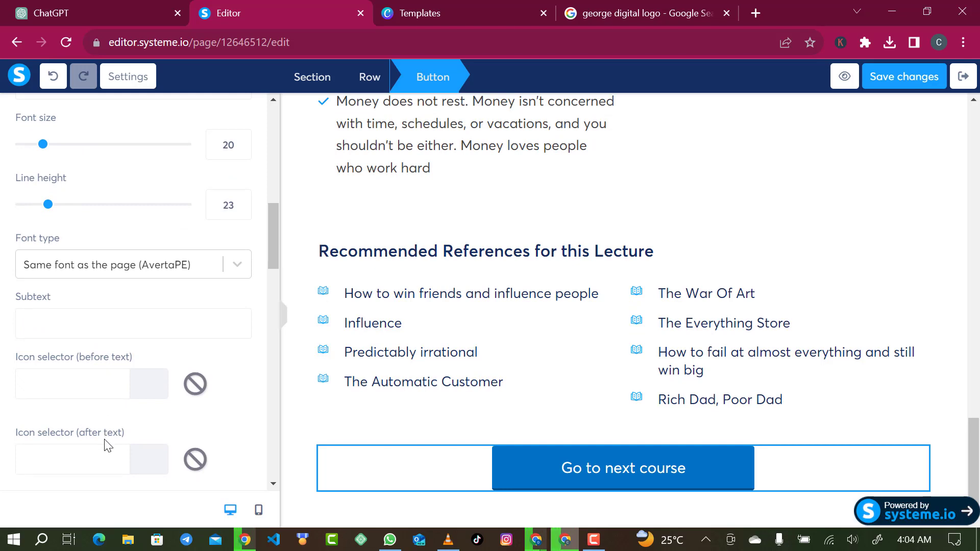
Step: Add the arrow-alt-circle-right icon after the button label
click(136, 462)
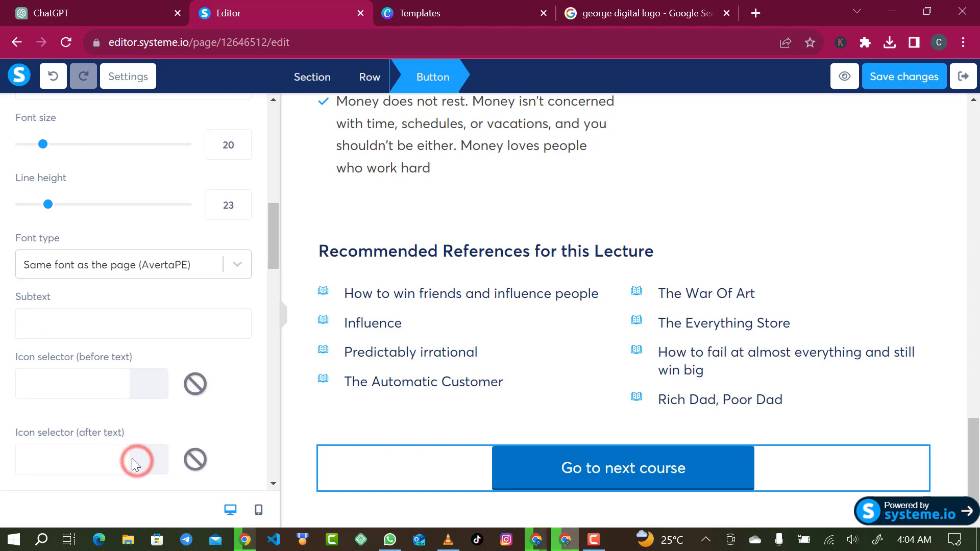
click(84, 454)
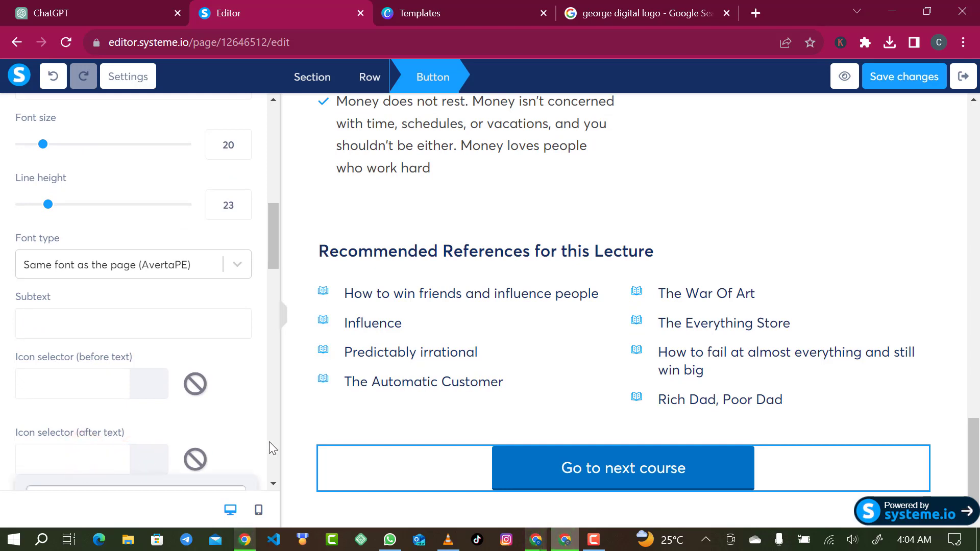
click(273, 482)
click(274, 482)
click(273, 482)
click(274, 481)
click(273, 481)
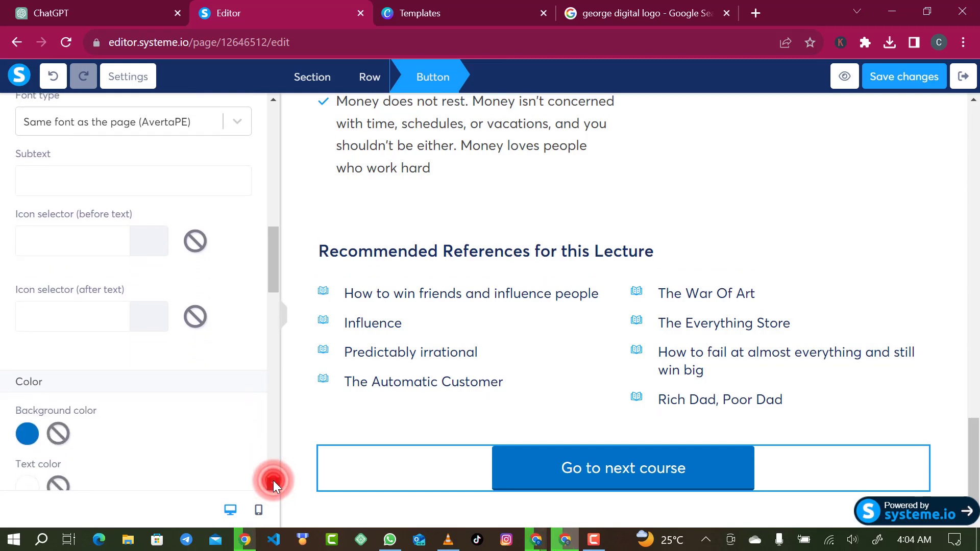
click(274, 481)
click(273, 482)
click(123, 245)
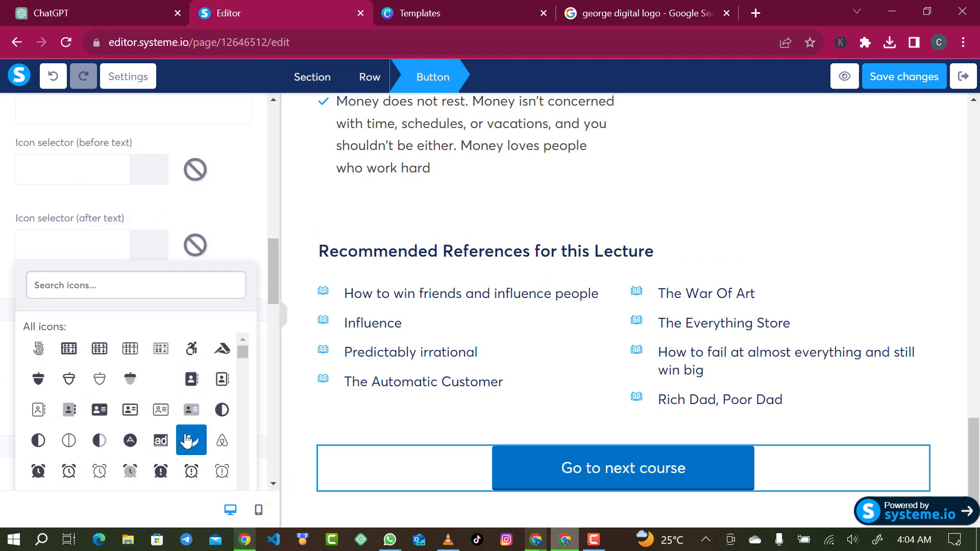
click(124, 293)
text(arro)
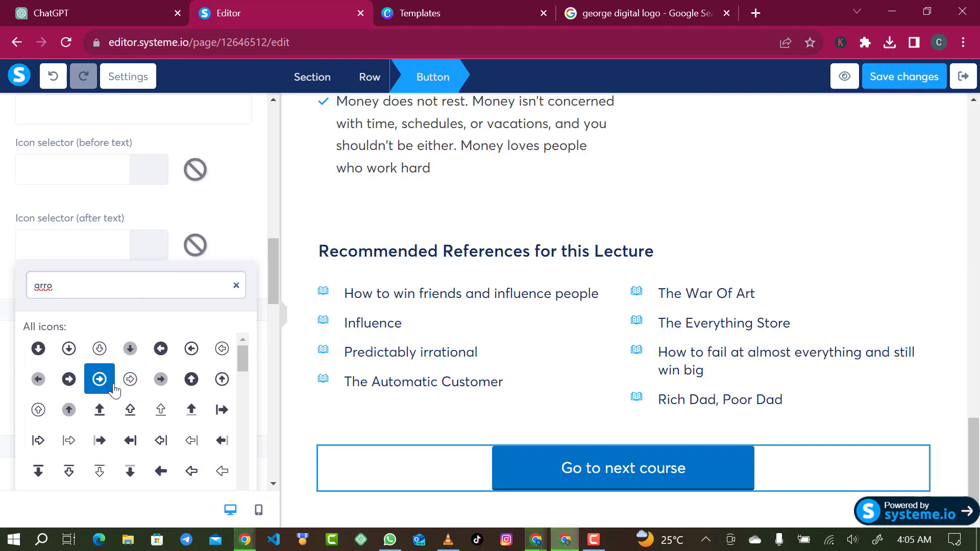
click(113, 385)
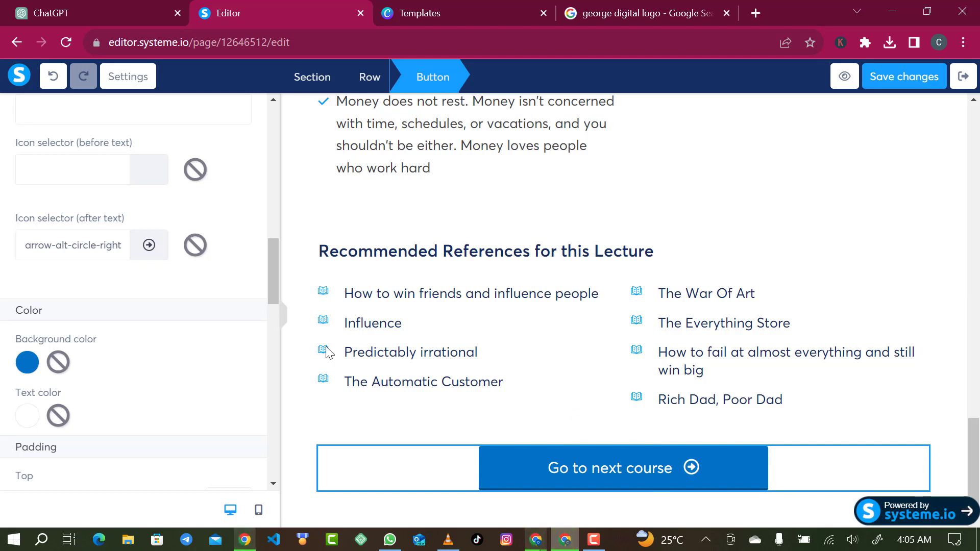
scroll(179, 281, up, 8)
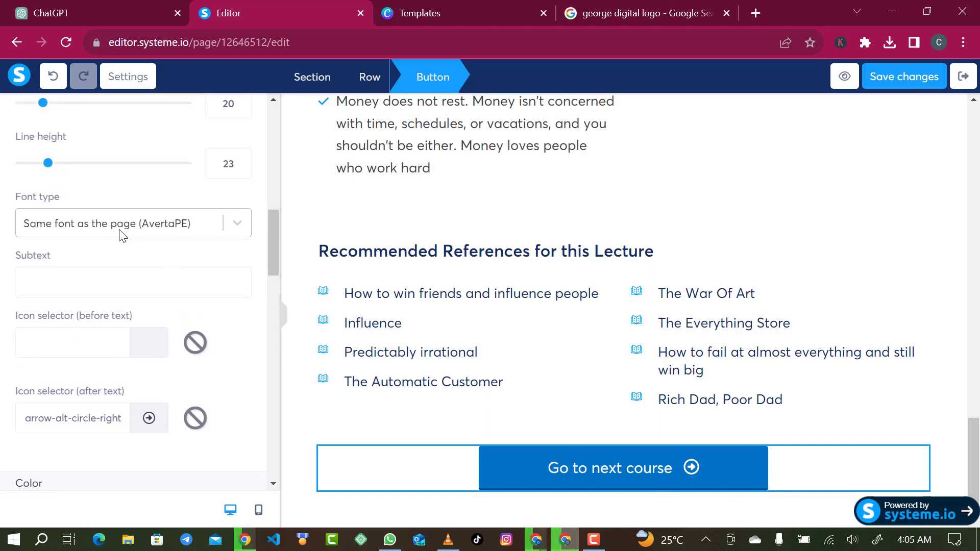
scroll(123, 235, up, 9)
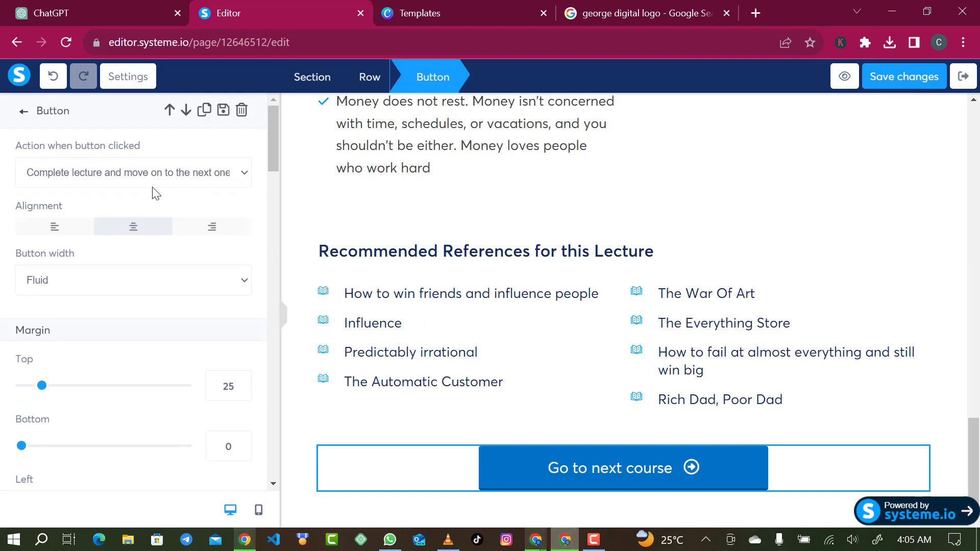
scroll(155, 193, down, 9)
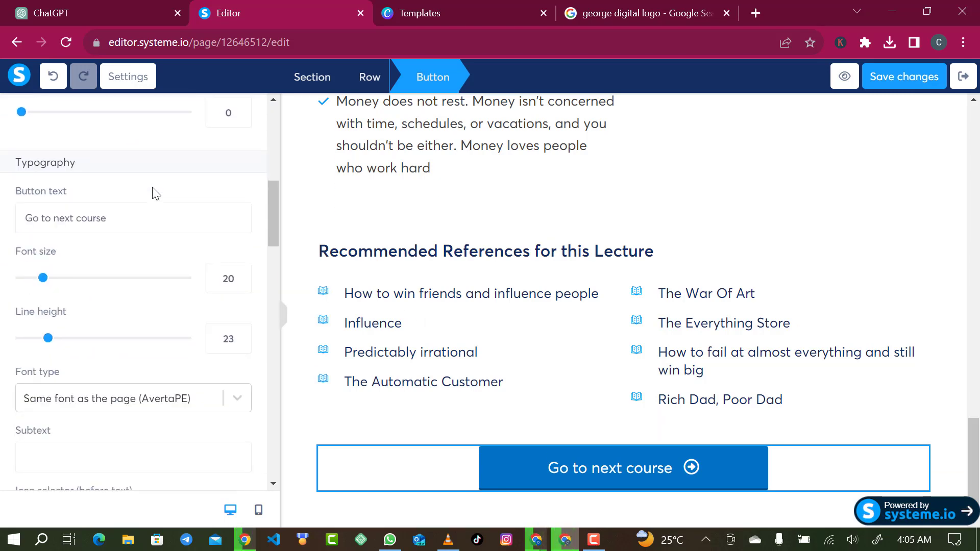
scroll(156, 193, down, 9)
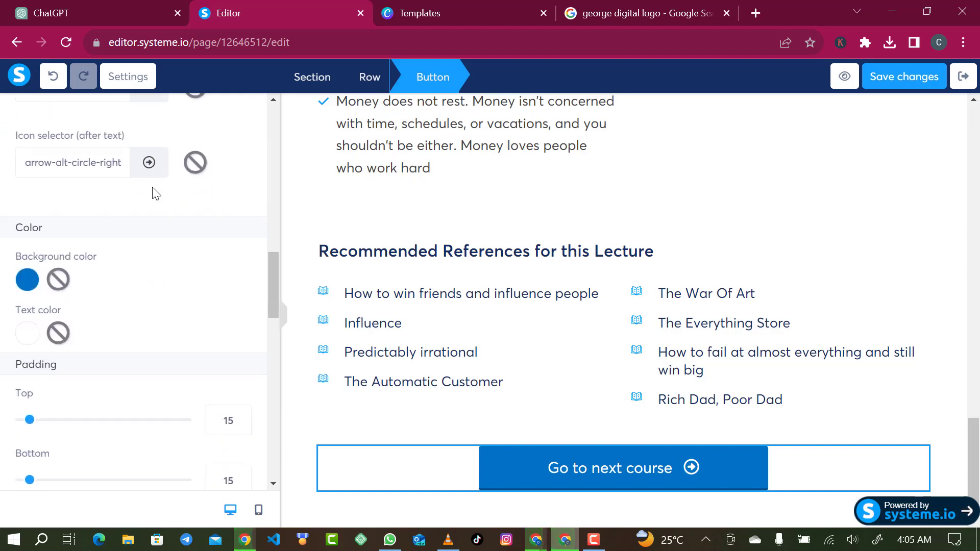
Step: Try background colours, settle on red, and save the lecture page
click(31, 275)
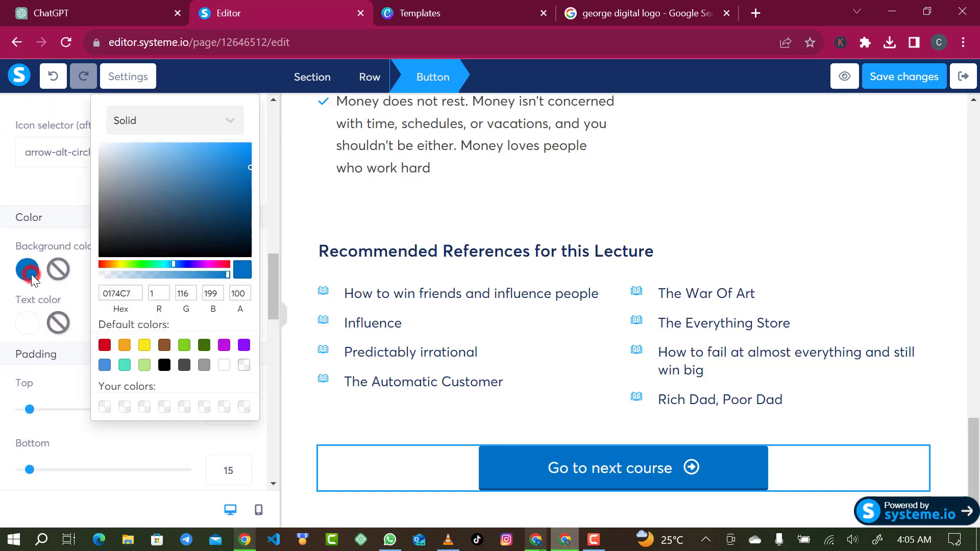
click(128, 347)
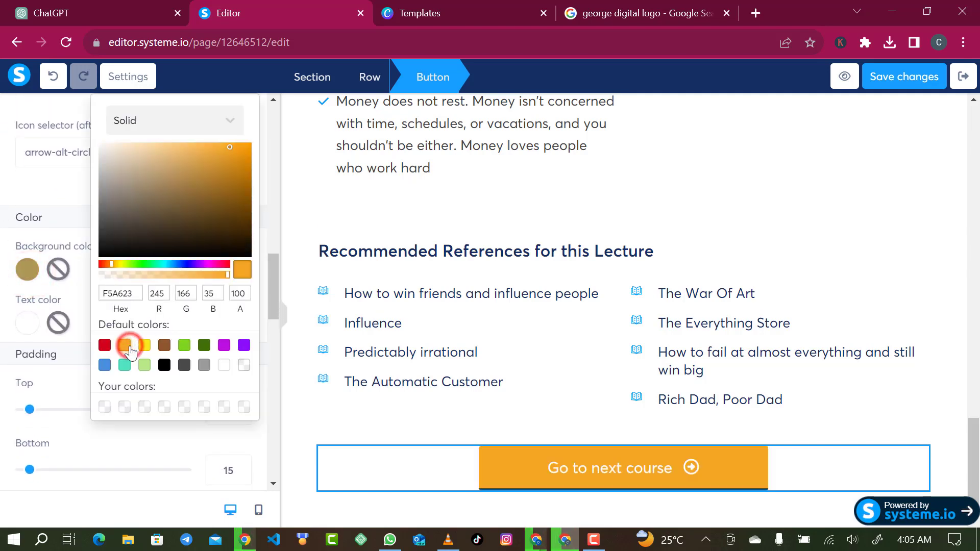
click(167, 347)
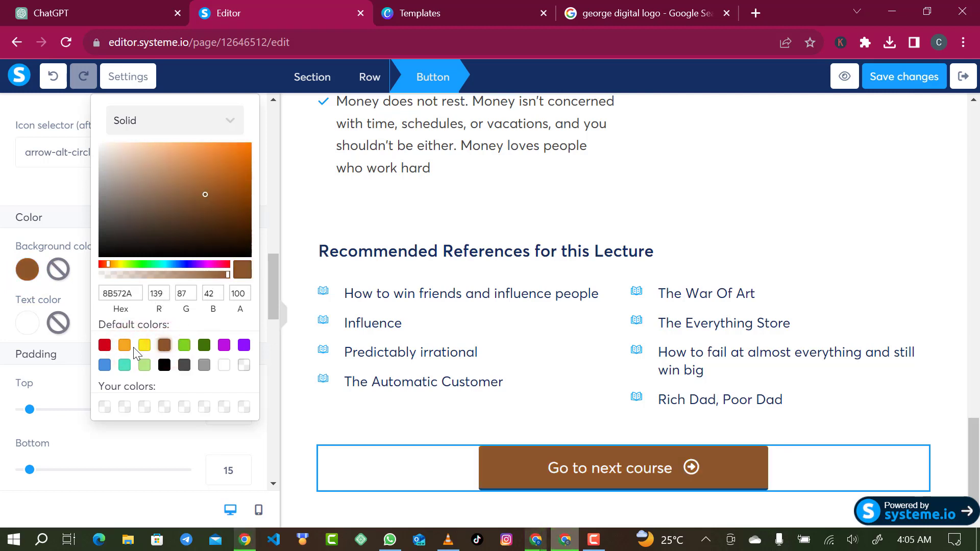
click(106, 346)
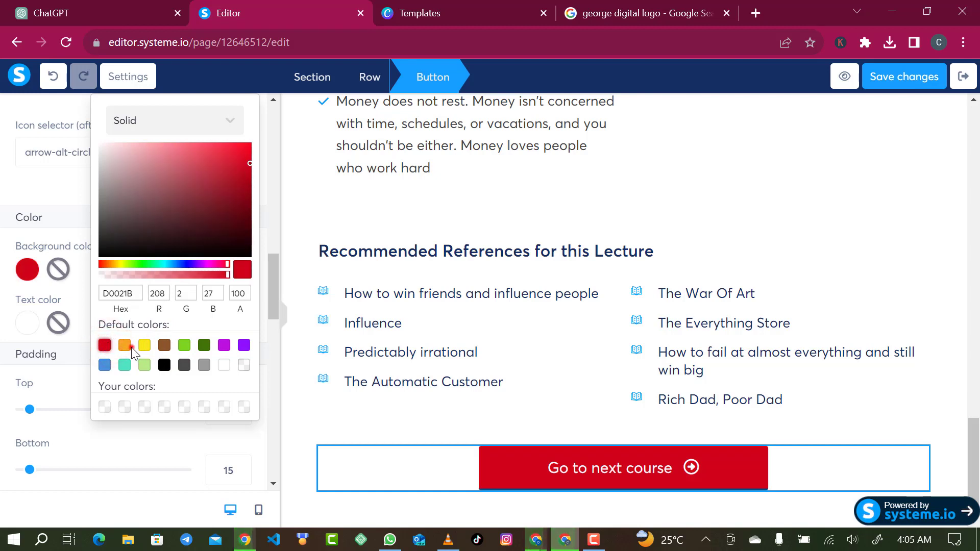
click(128, 346)
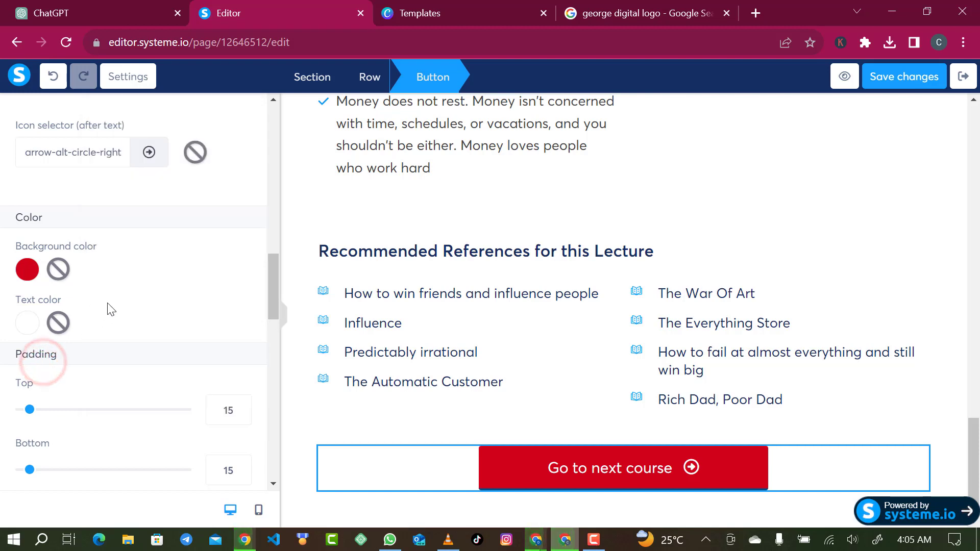
scroll(96, 350, down, 4)
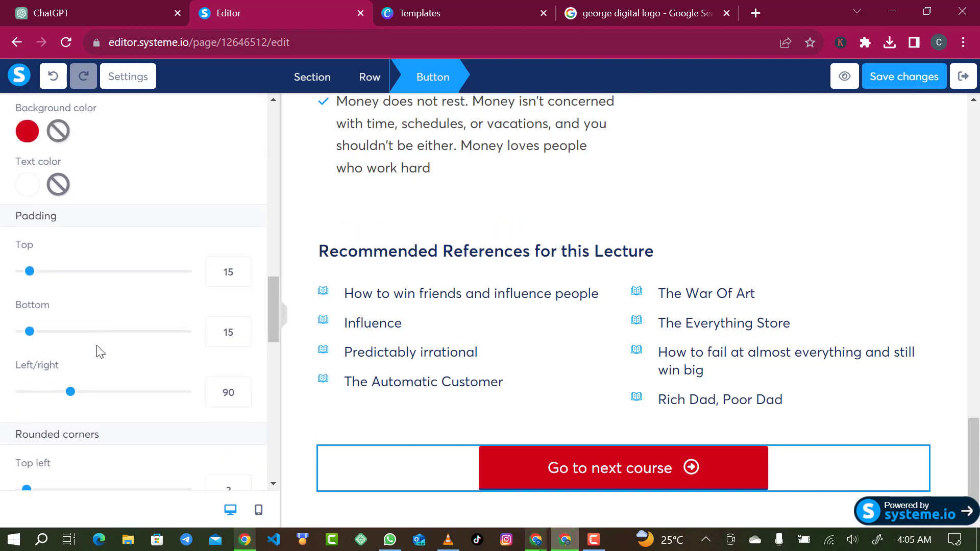
scroll(99, 351, up, 5)
scroll(101, 351, up, 3)
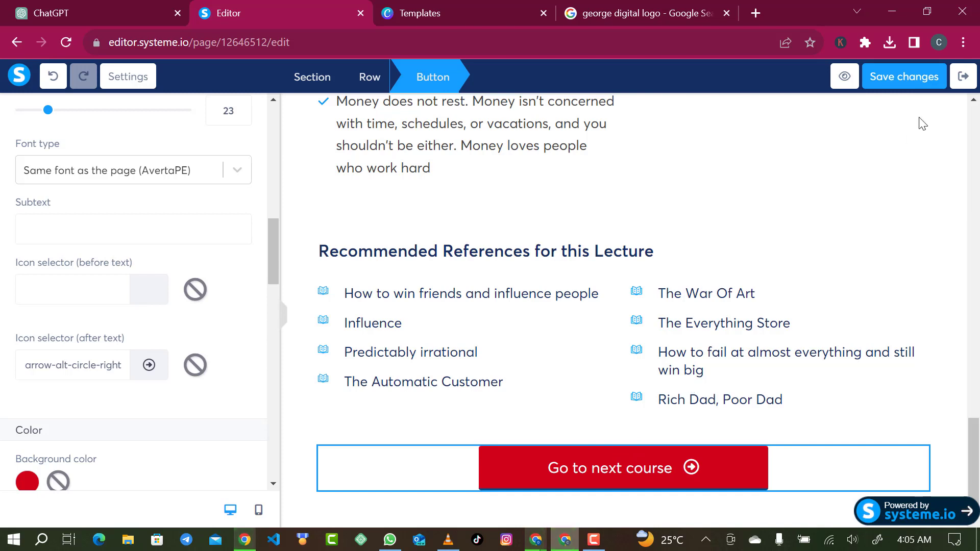
click(904, 72)
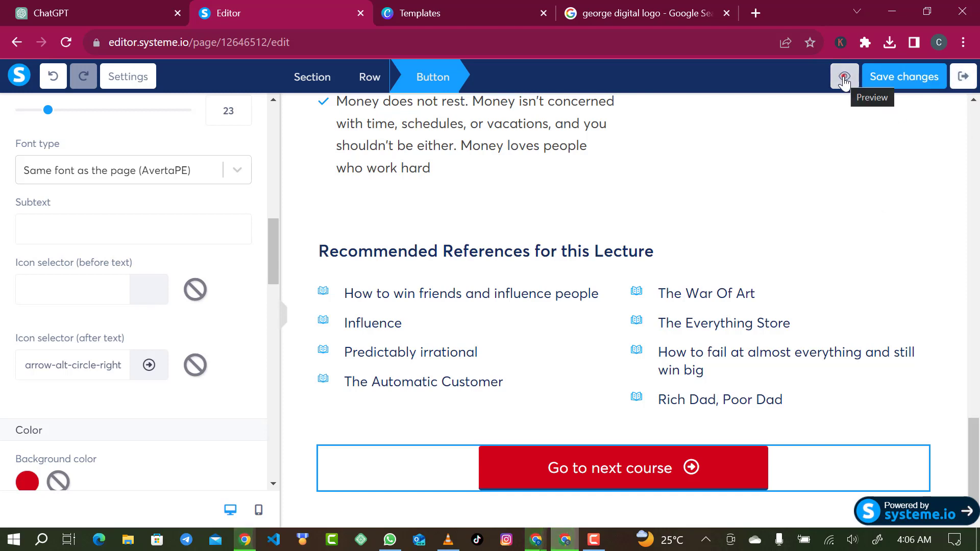
Step: Preview the lecture and follow its Go to next course link to the empty course page
click(844, 78)
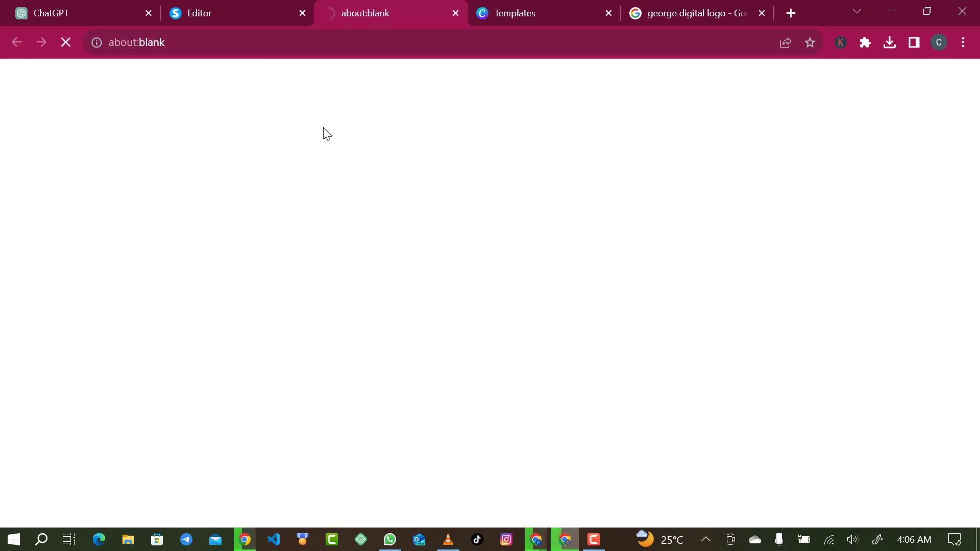
scroll(570, 264, down, 1)
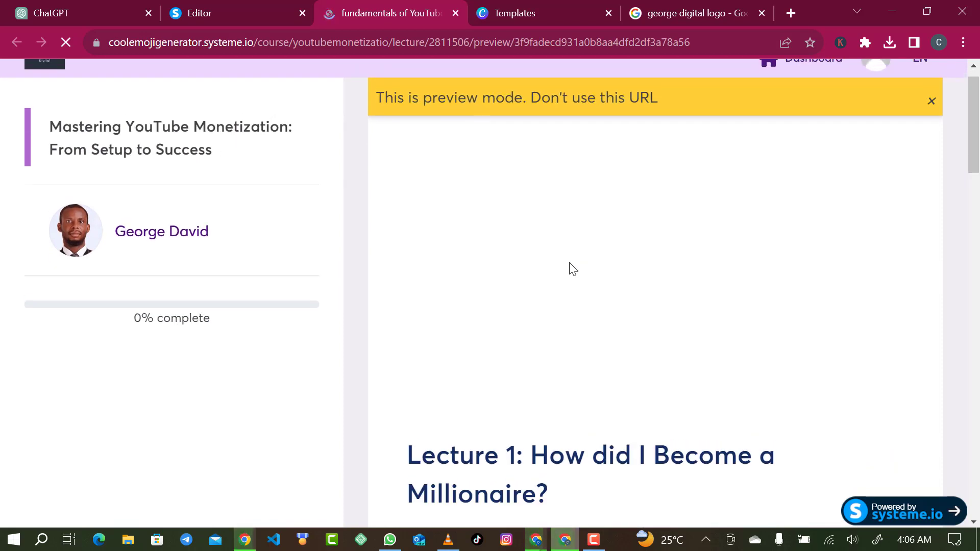
scroll(569, 264, up, 1)
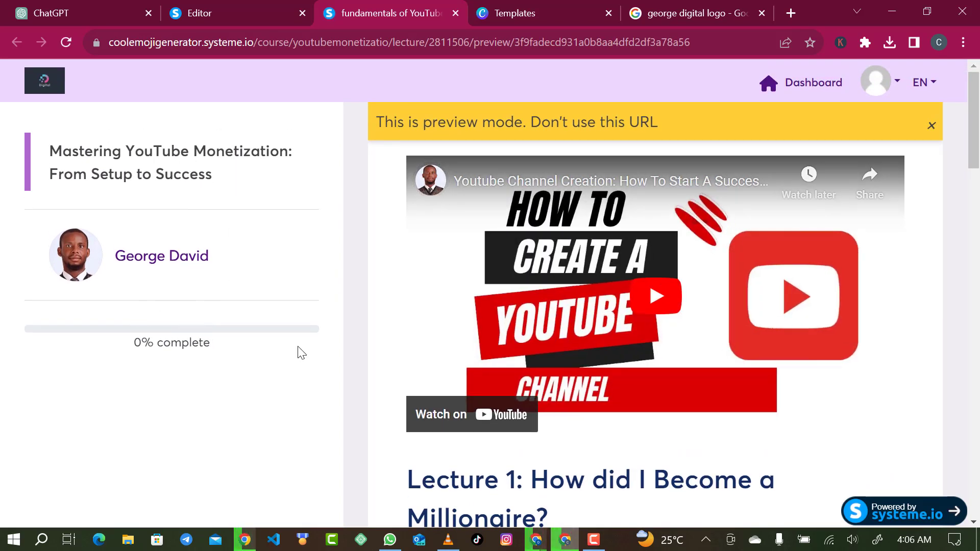
scroll(247, 350, down, 5)
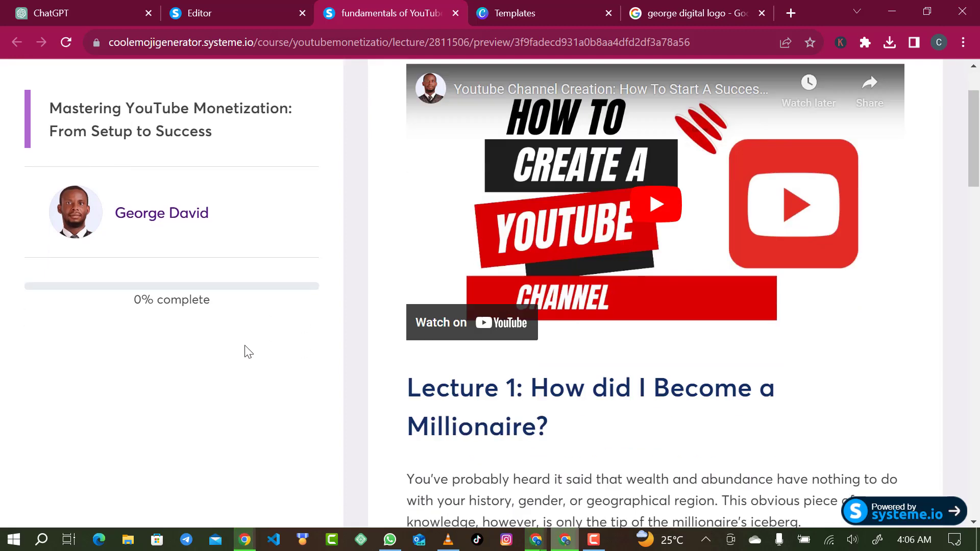
scroll(490, 285, down, 13)
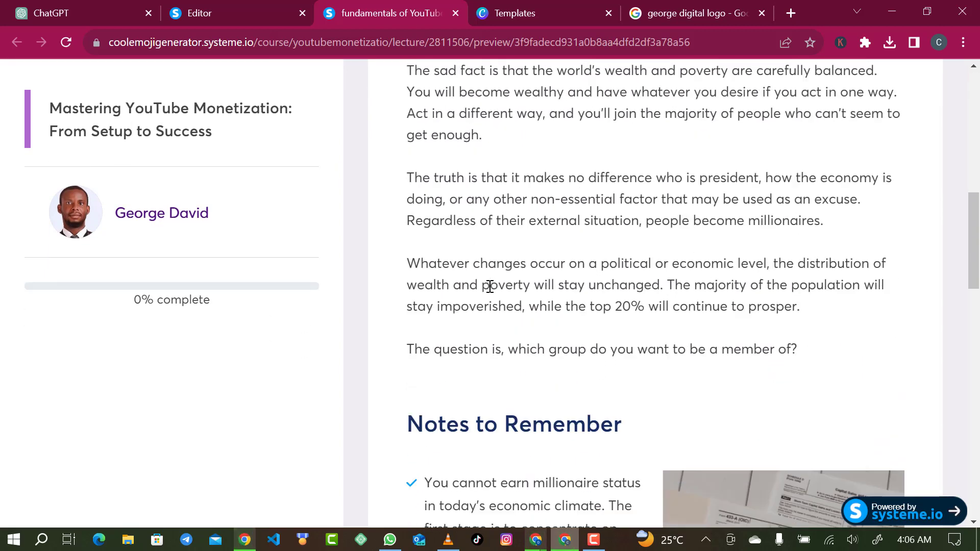
scroll(490, 287, down, 8)
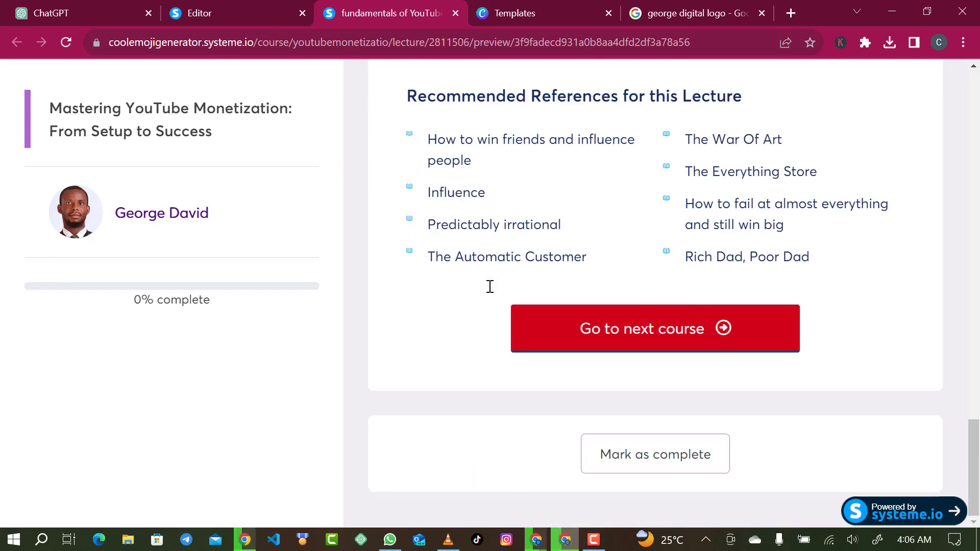
click(619, 346)
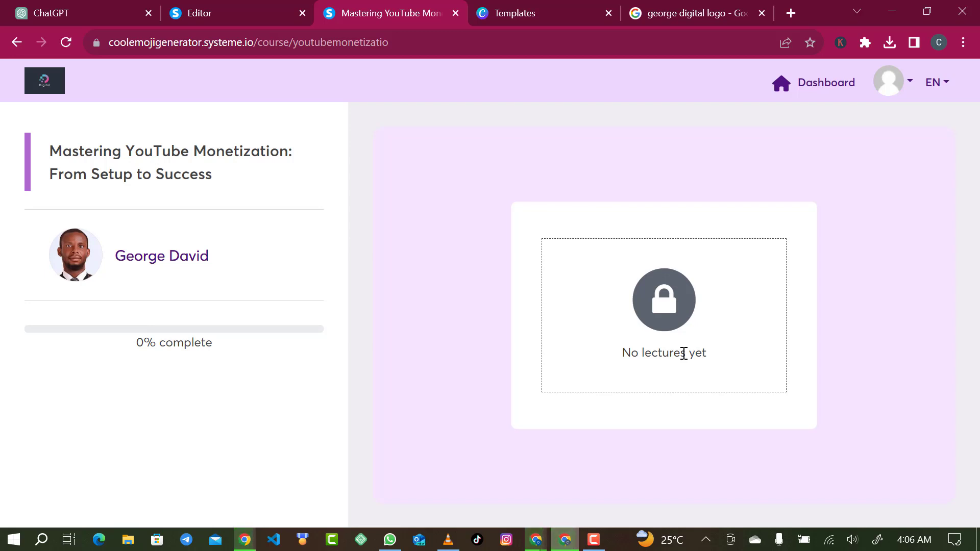
Step: Exit the lecture editor back to the course curriculum and expand Module 2
click(213, 9)
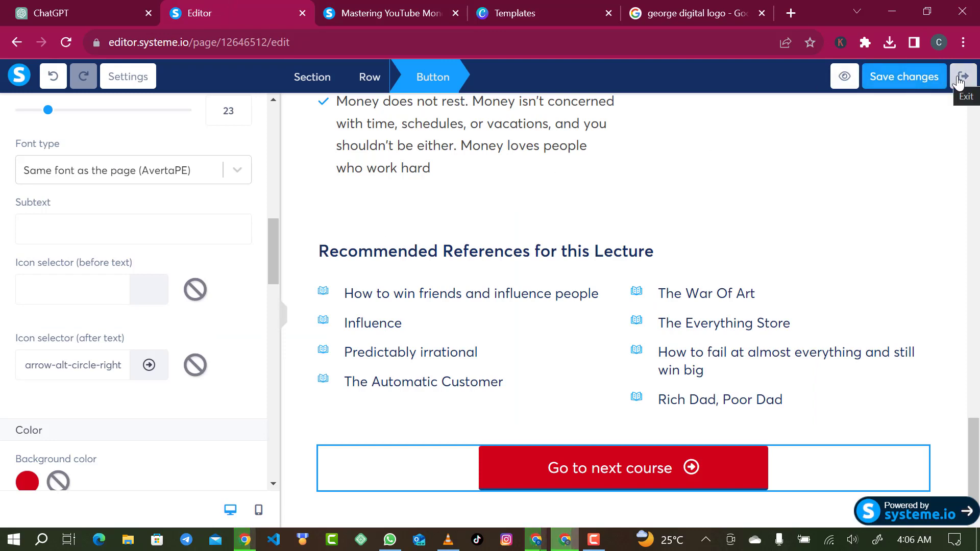
click(962, 77)
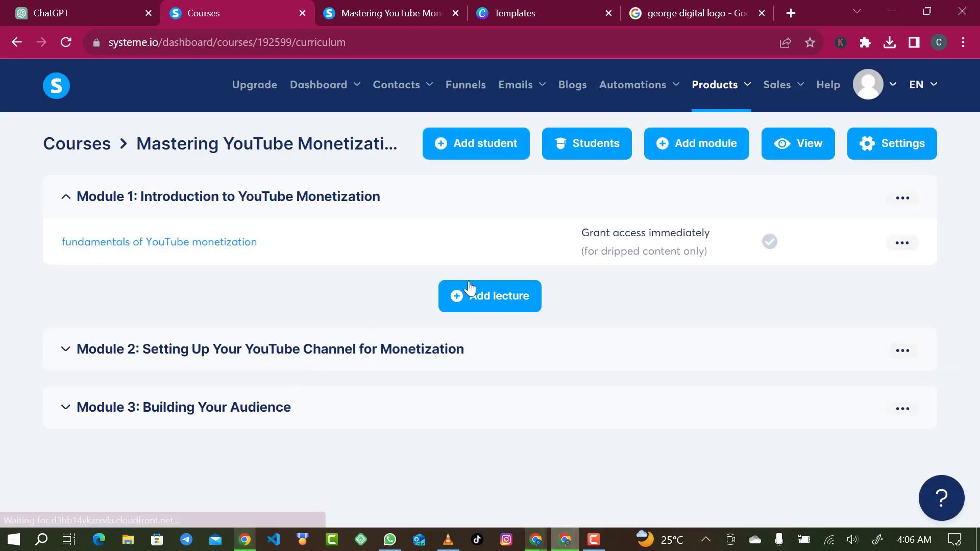
click(383, 202)
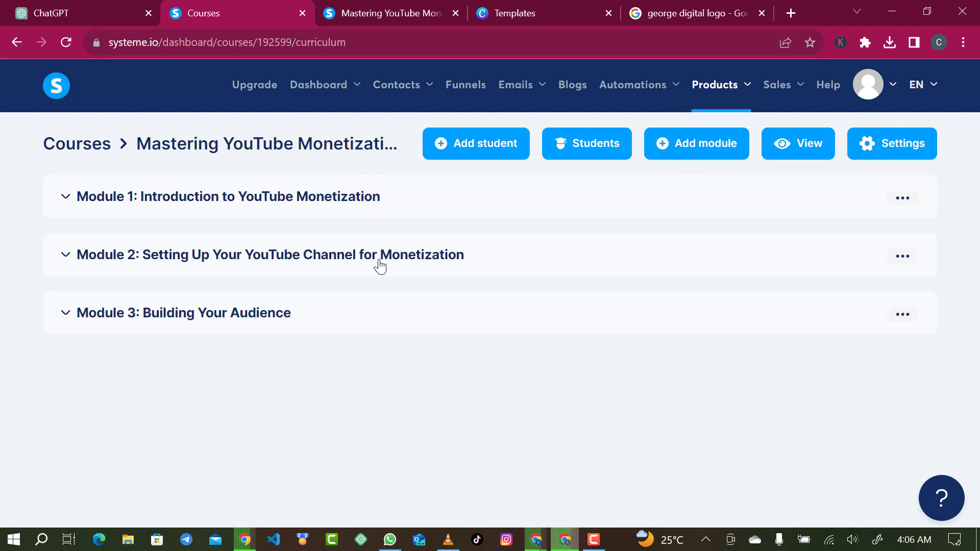
click(379, 262)
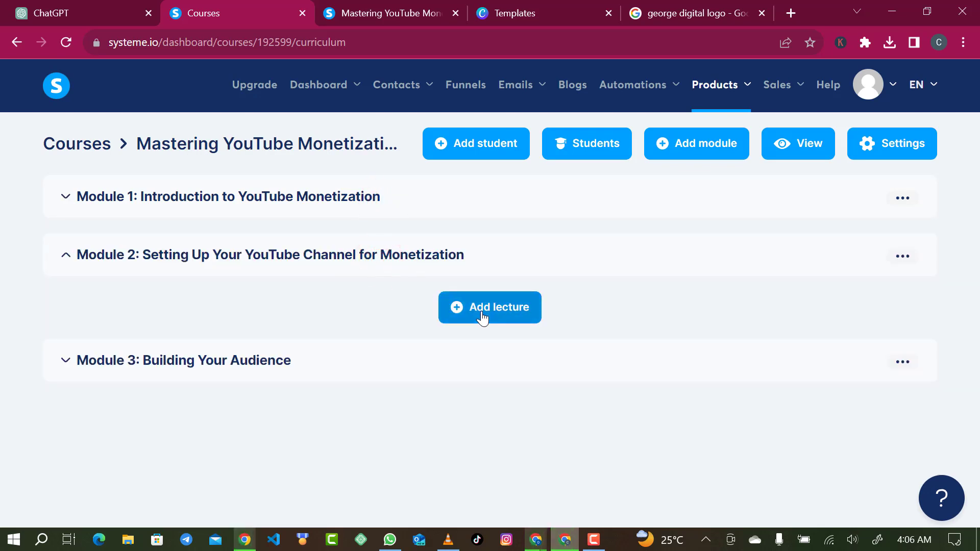
Step: Open the Create a lecture form for Module 2
click(480, 318)
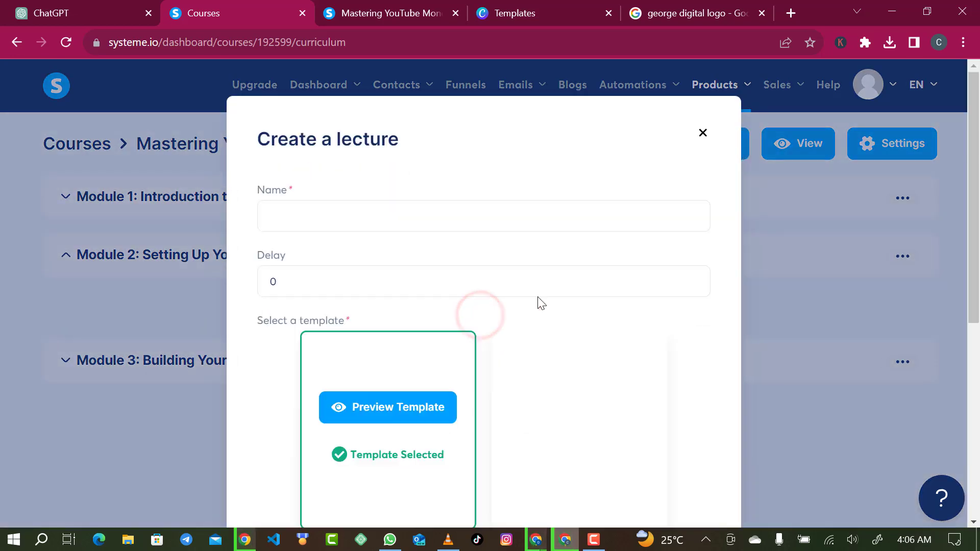
click(704, 134)
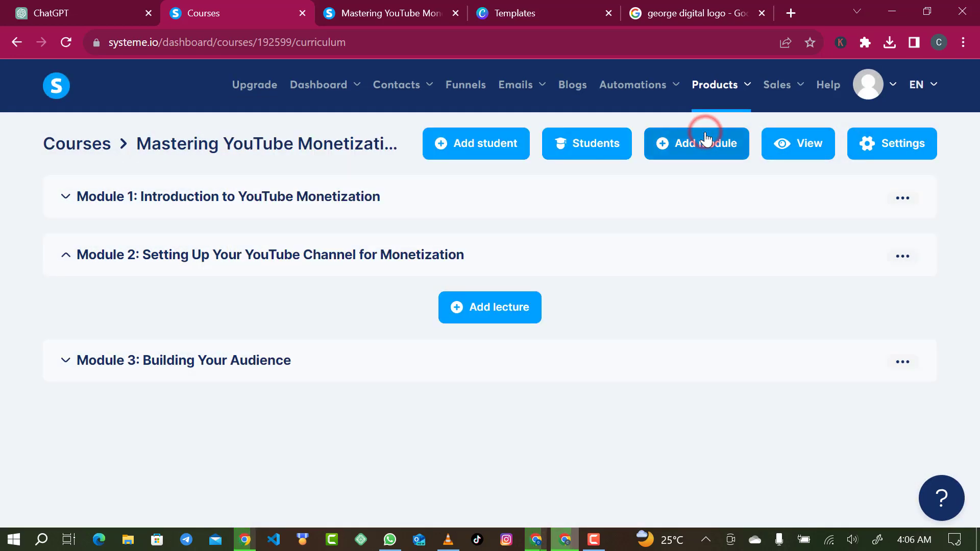
click(59, 253)
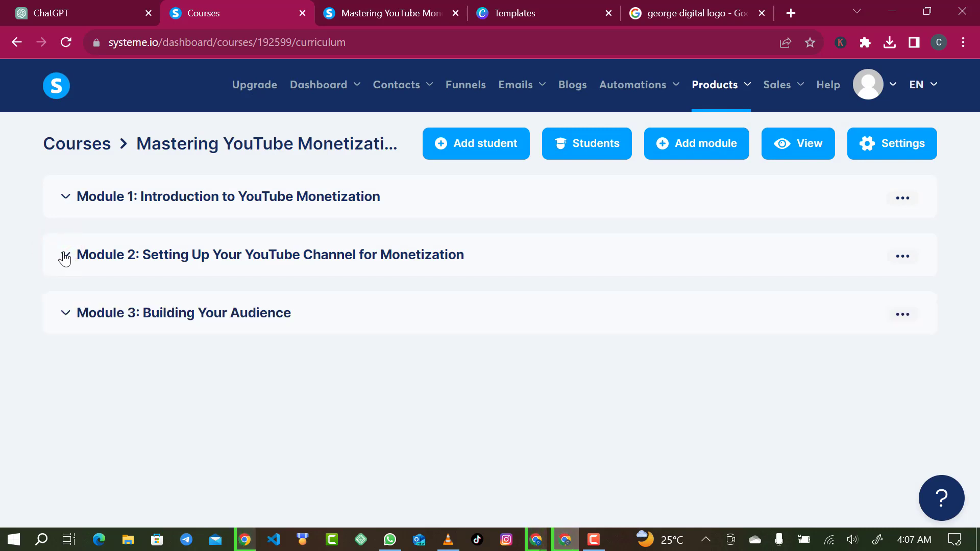
click(64, 254)
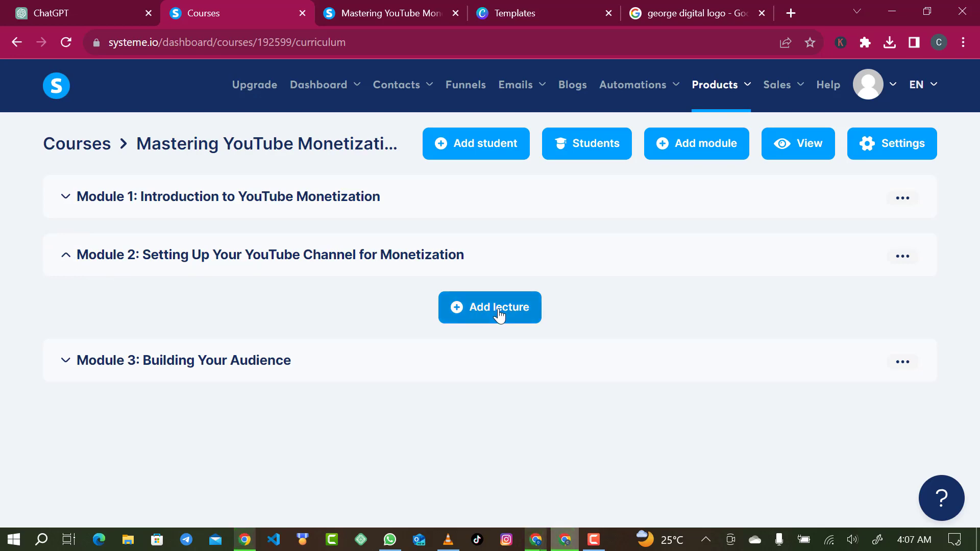
click(498, 309)
scroll(351, 61, down, 3)
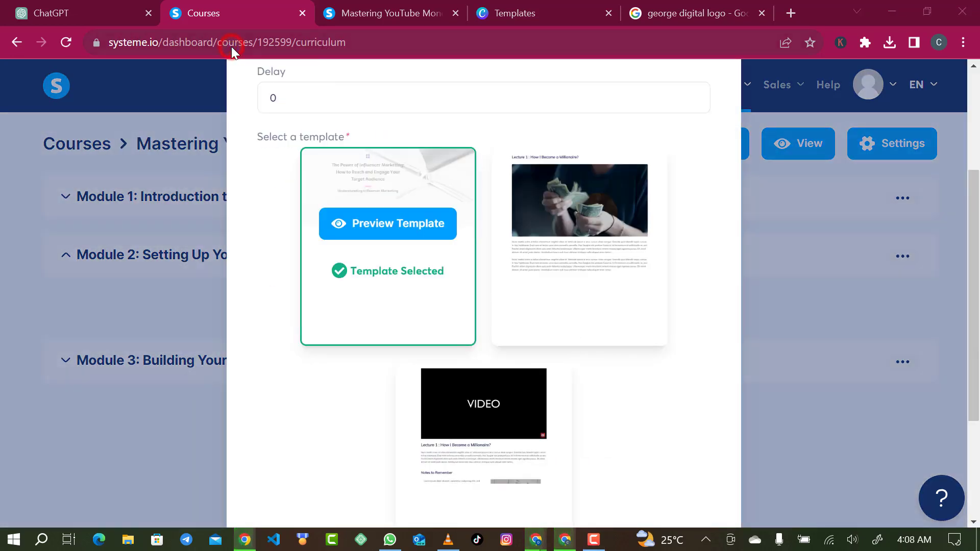
Step: Preview the first lecture template and keep it selected for the new lecture
click(383, 229)
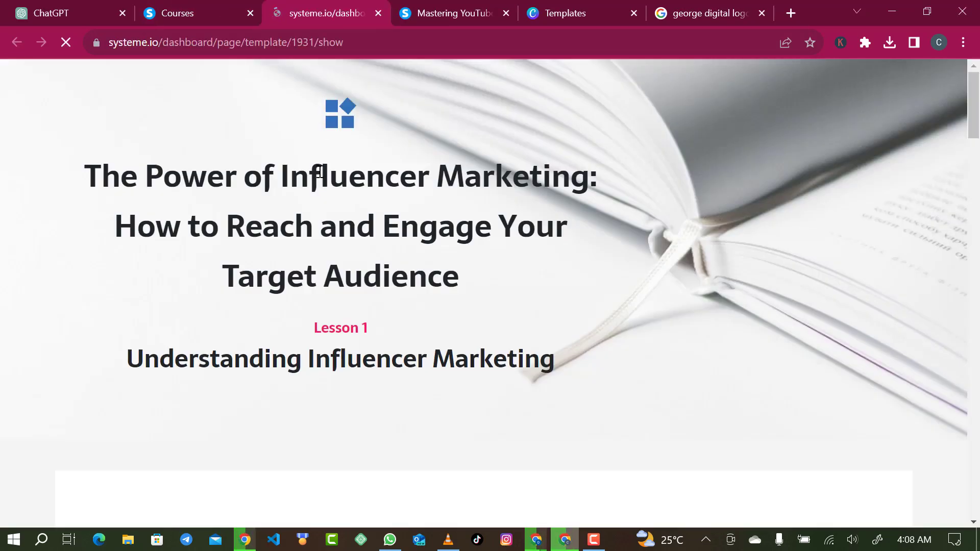
scroll(320, 172, down, 3)
scroll(319, 172, up, 3)
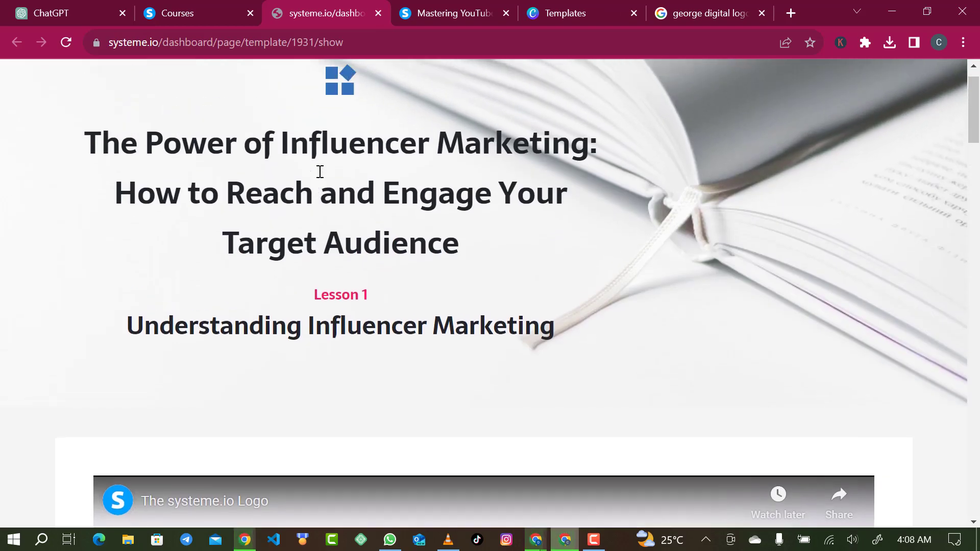
scroll(320, 172, down, 1)
scroll(320, 172, down, 5)
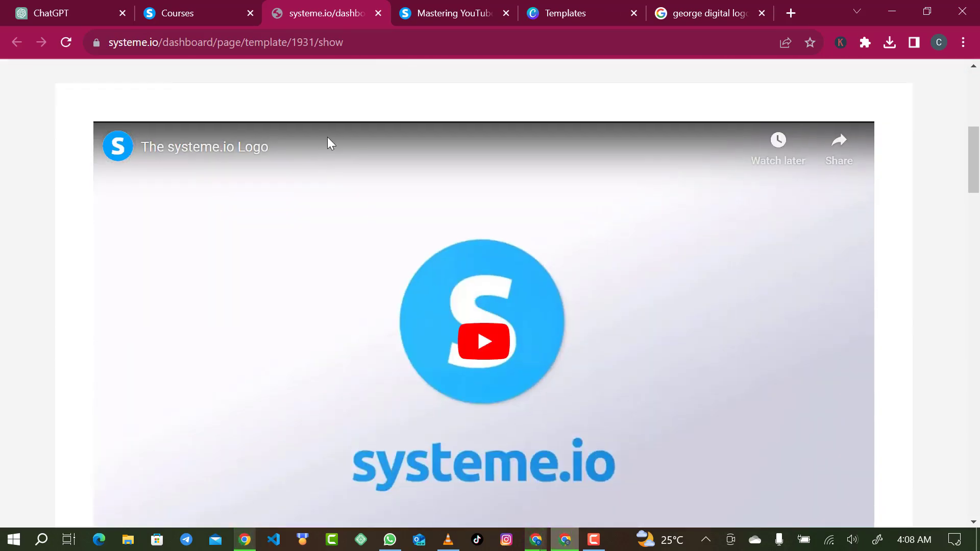
scroll(329, 143, down, 2)
scroll(329, 143, down, 6)
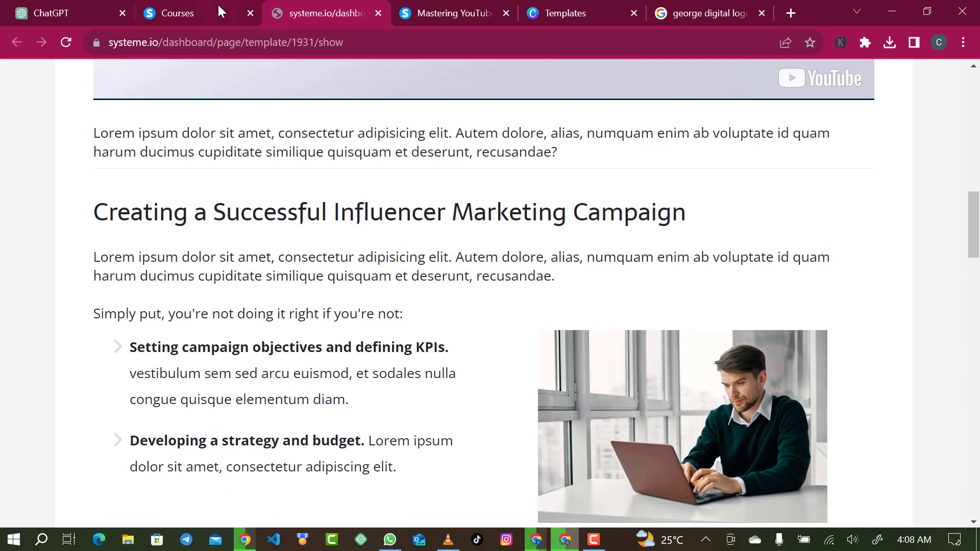
click(217, 4)
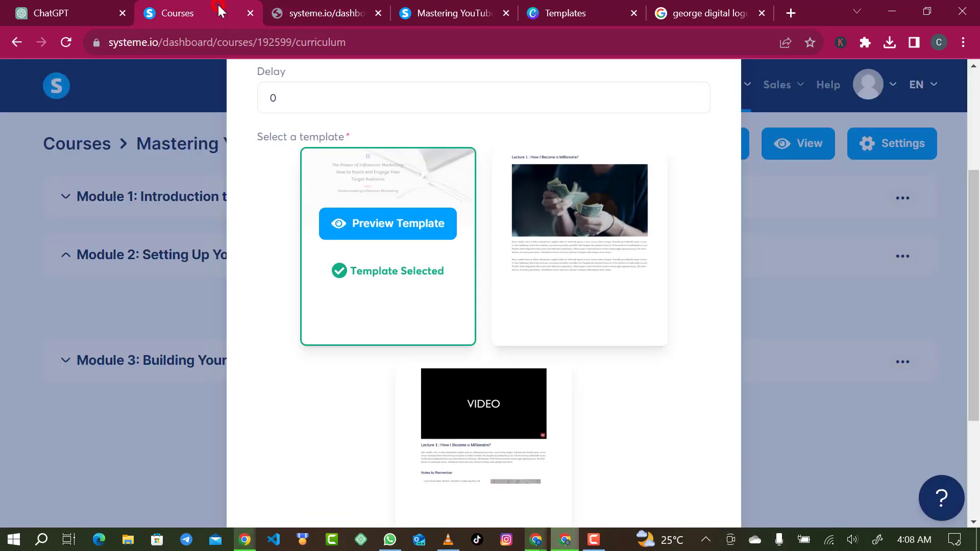
click(355, 272)
Step: Name the lecture 'how to create a compelling YouTube channel' and save it
scroll(417, 291, up, 4)
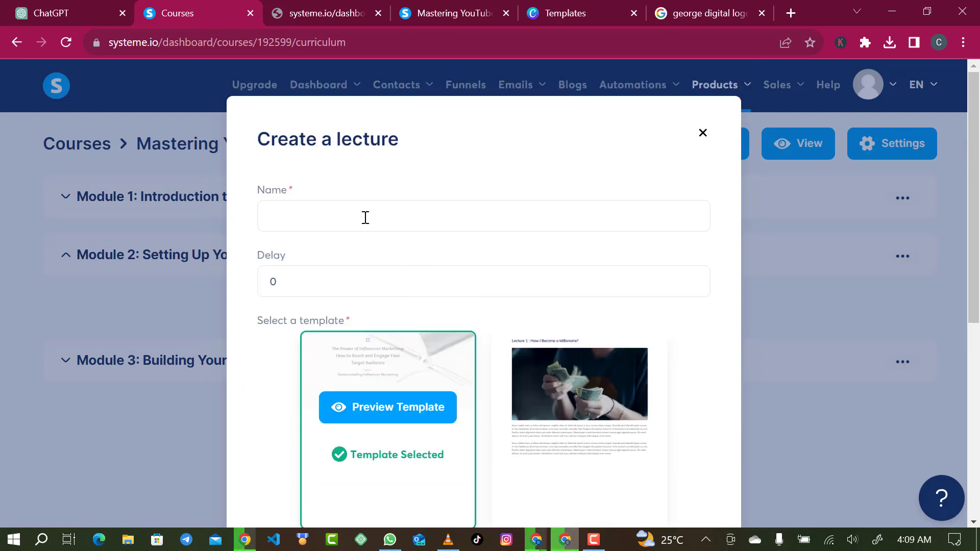
click(365, 218)
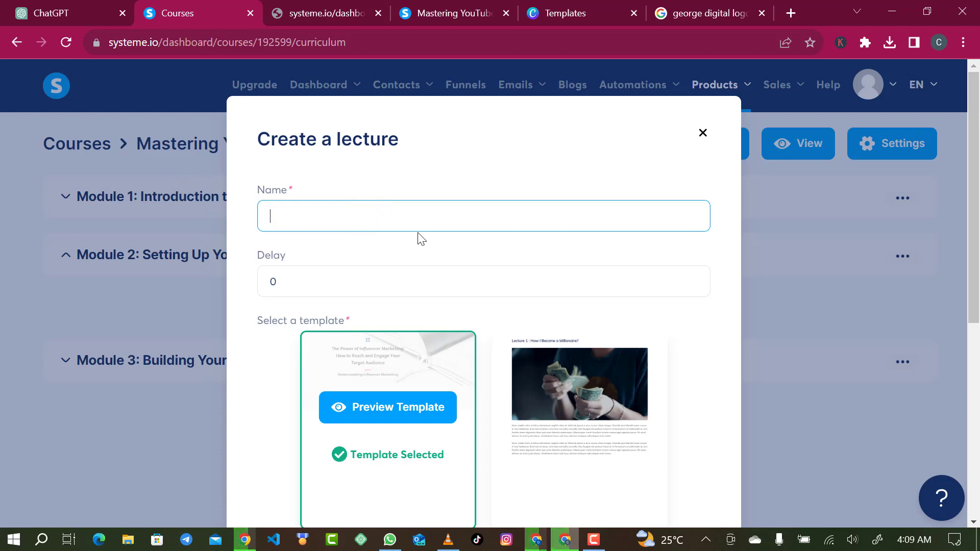
text(how to create a compelling YouTube channel)
scroll(393, 393, down, 7)
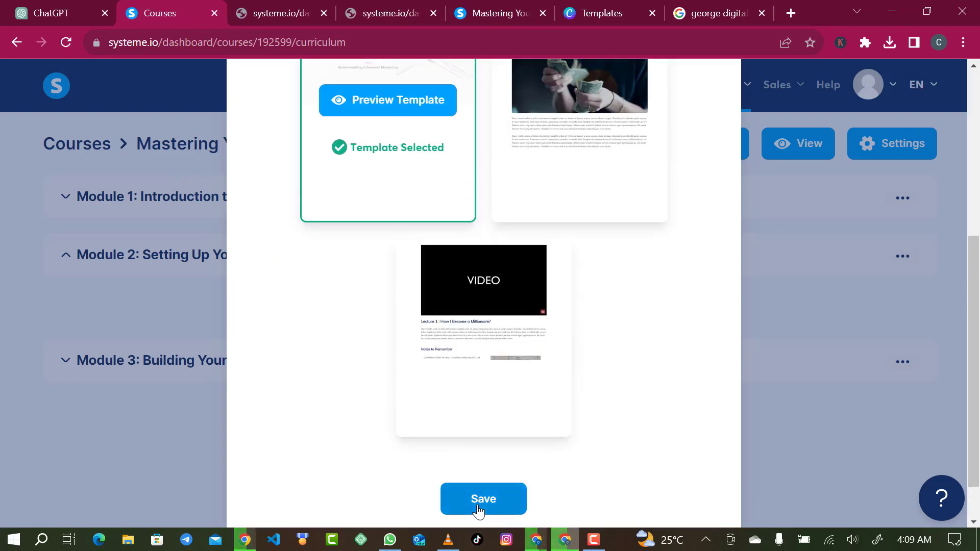
click(478, 510)
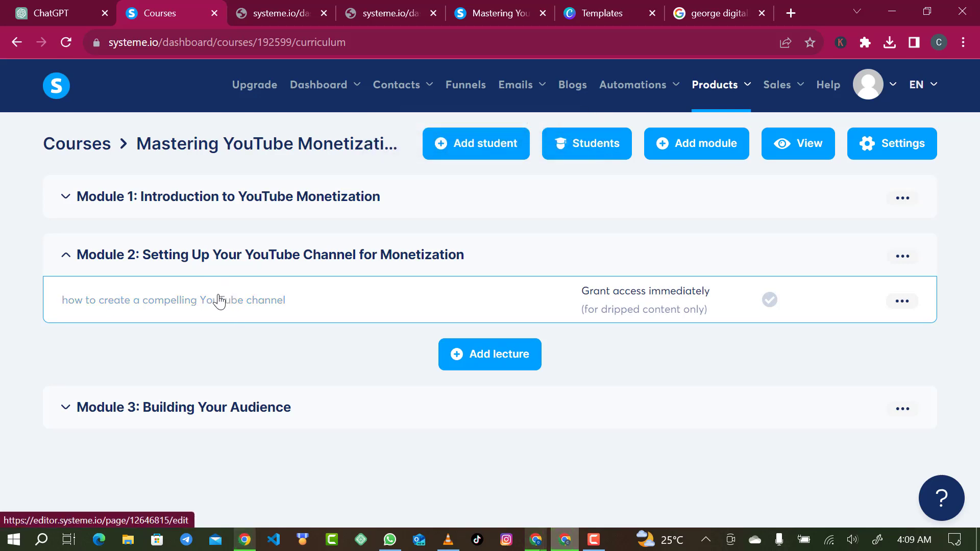
Step: Swap the lecture's placeholder video link for the YouTube Studio Step by Step Tutorial 2024 URL
click(219, 301)
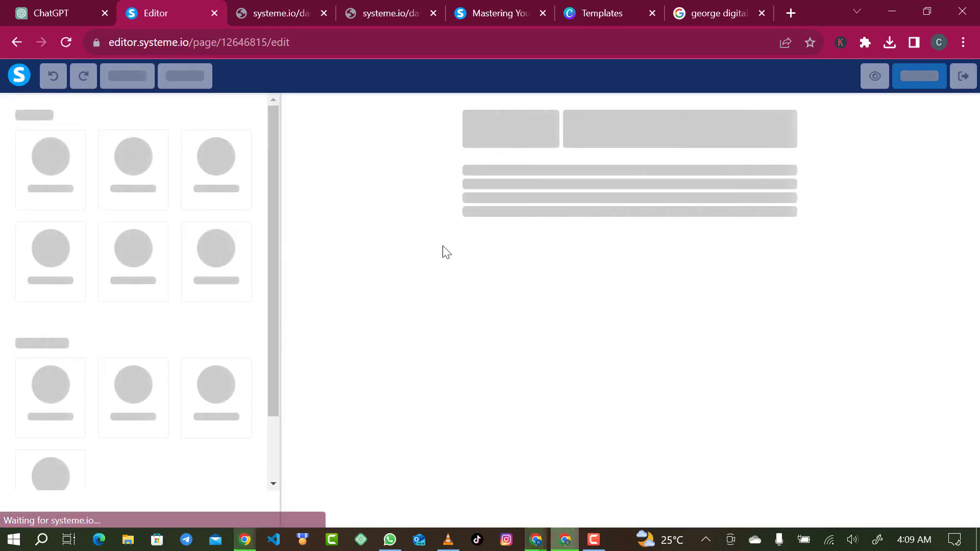
scroll(526, 271, down, 7)
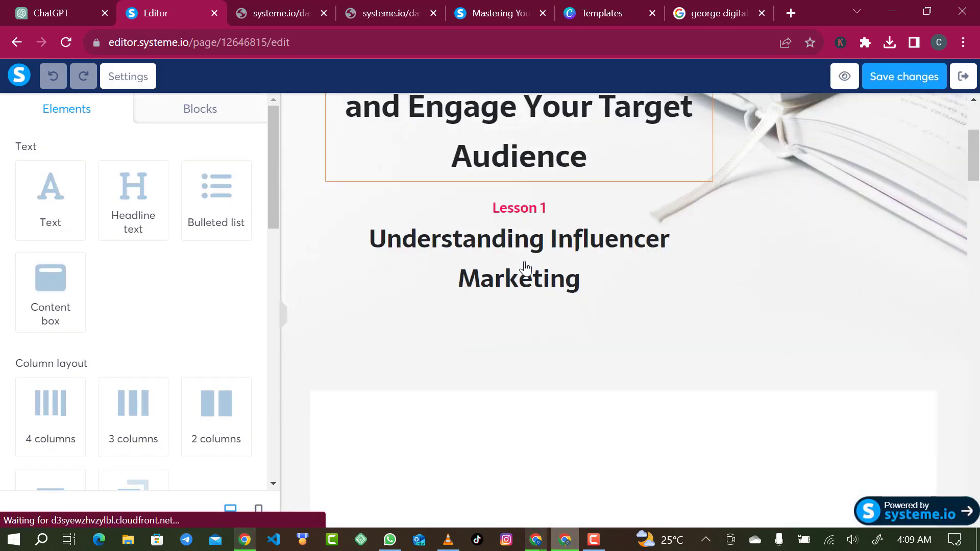
scroll(526, 268, down, 2)
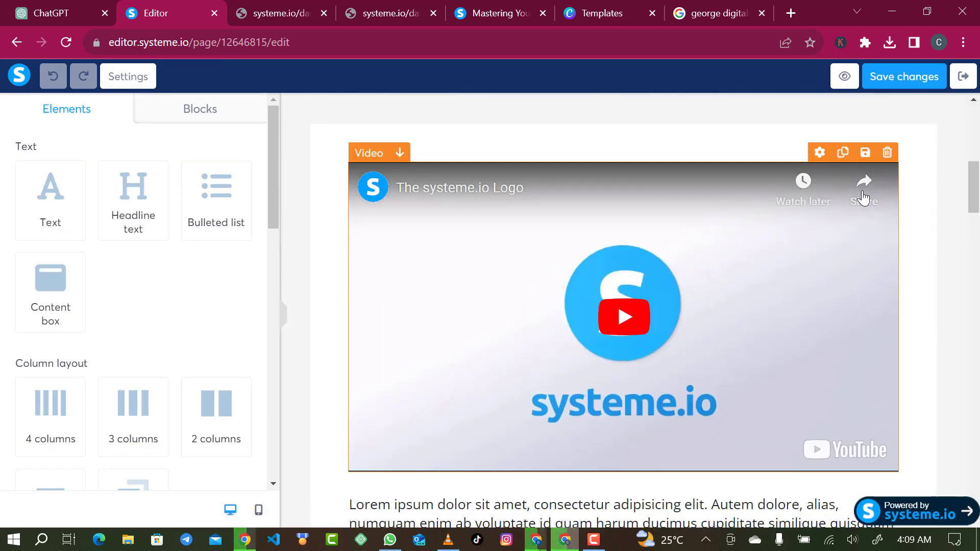
click(373, 265)
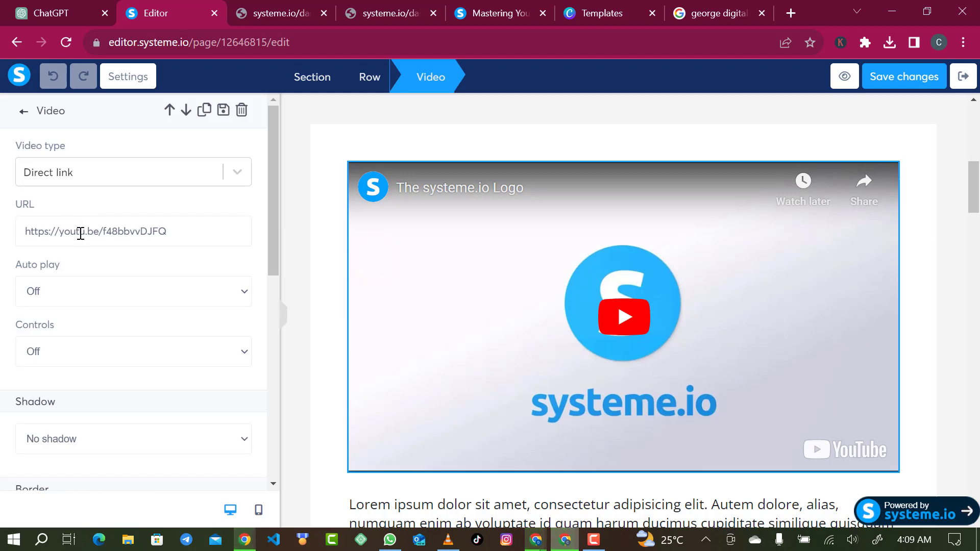
triple_click(80, 235)
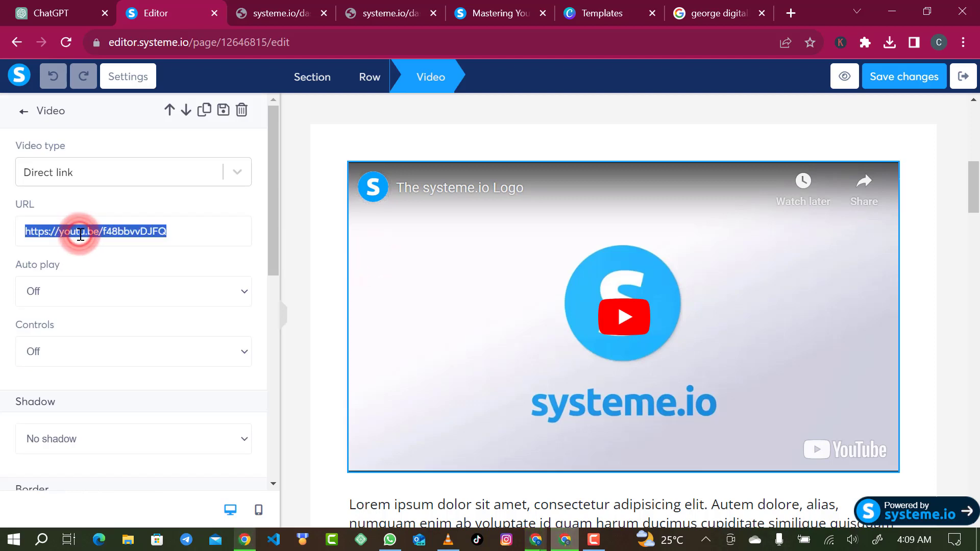
key(BackSpace)
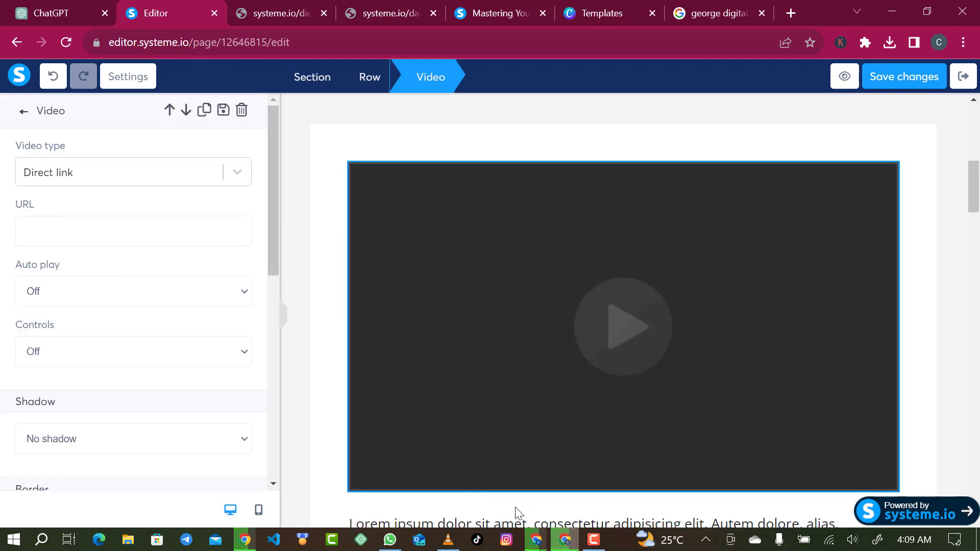
key(ctrl+v)
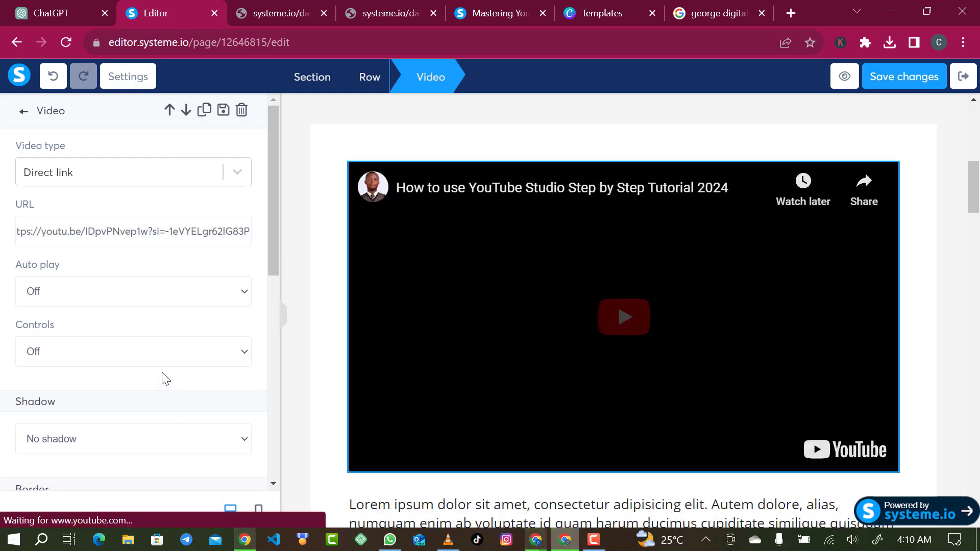
click(975, 196)
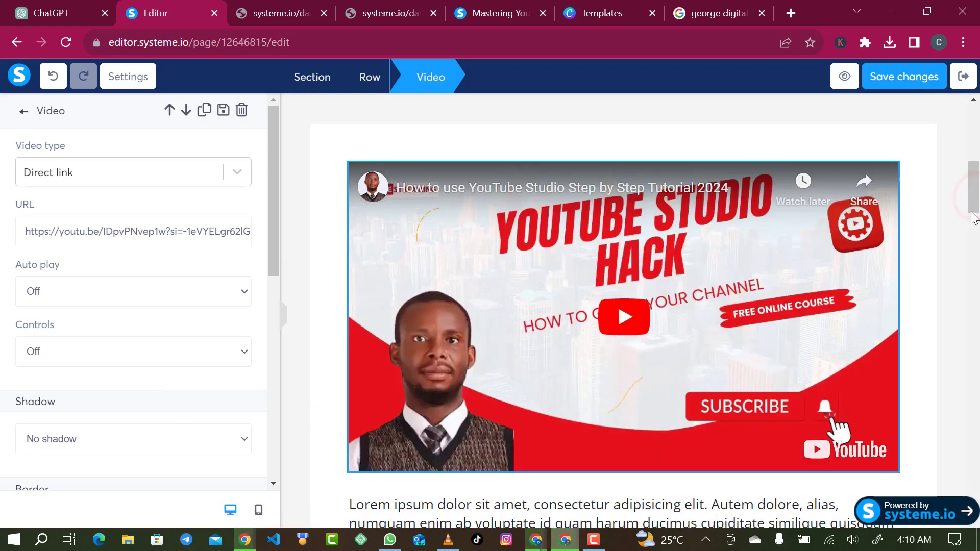
drag(972, 204, 975, 255)
Step: Drag a Button element onto the lecture page below the List of Resources downloads
scroll(684, 257, down, 12)
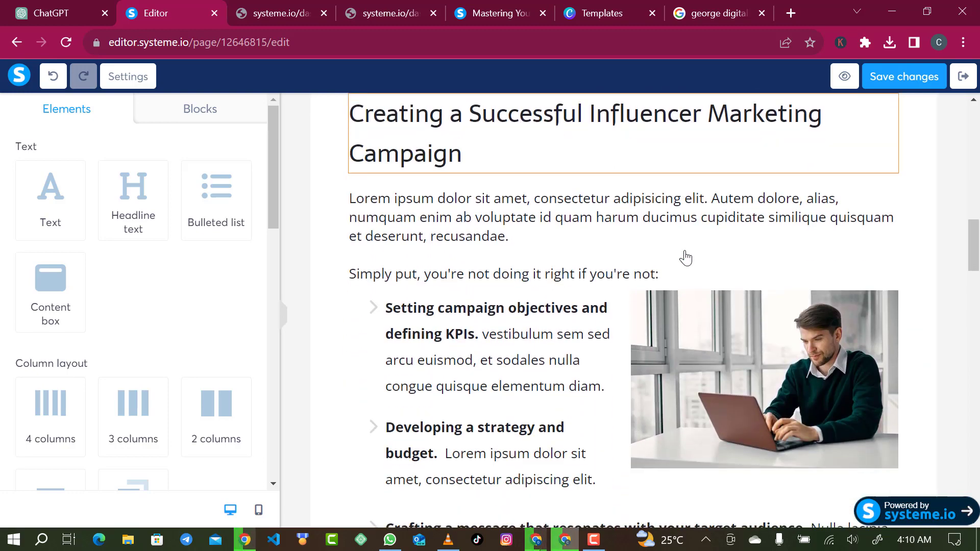
scroll(685, 256, down, 5)
scroll(564, 209, up, 3)
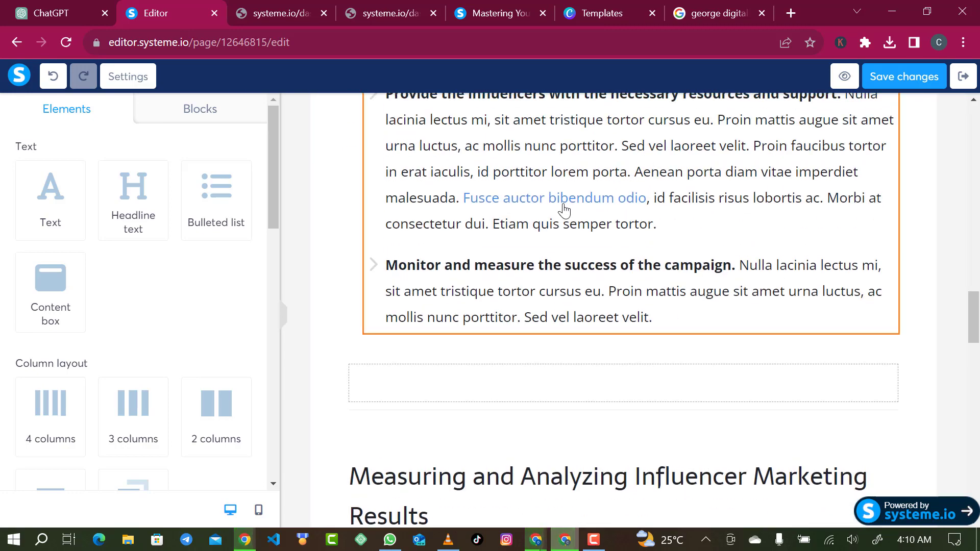
scroll(602, 281, up, 3)
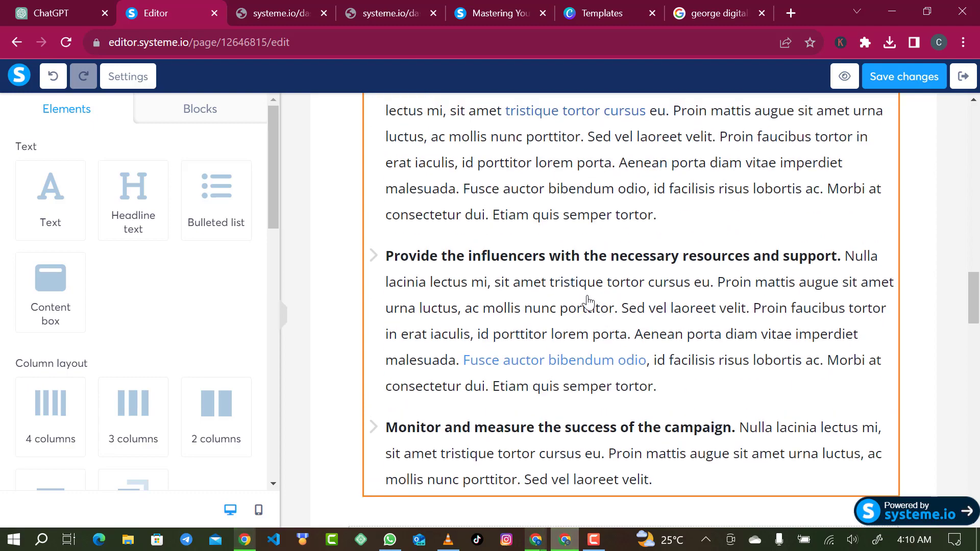
scroll(586, 304, down, 7)
scroll(611, 285, down, 10)
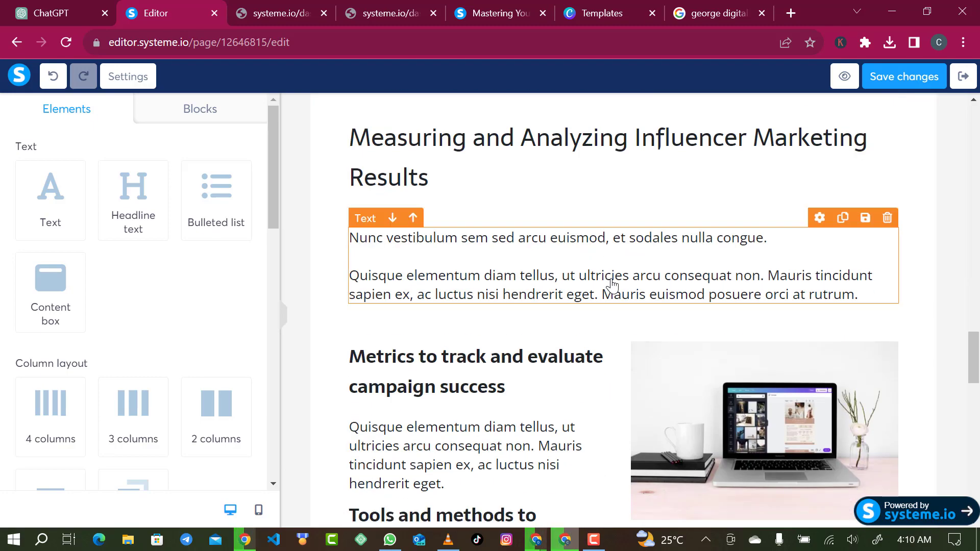
scroll(613, 286, down, 5)
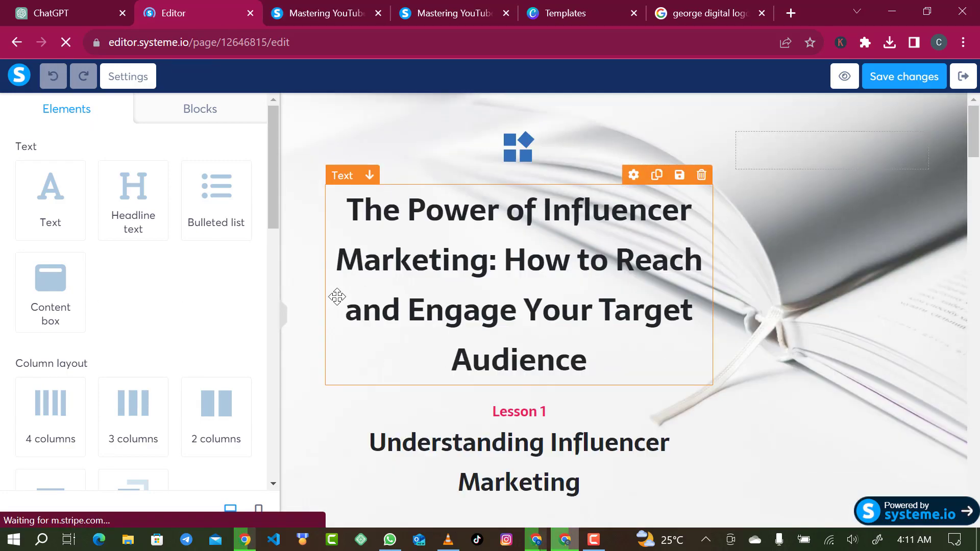
scroll(550, 374, down, 20)
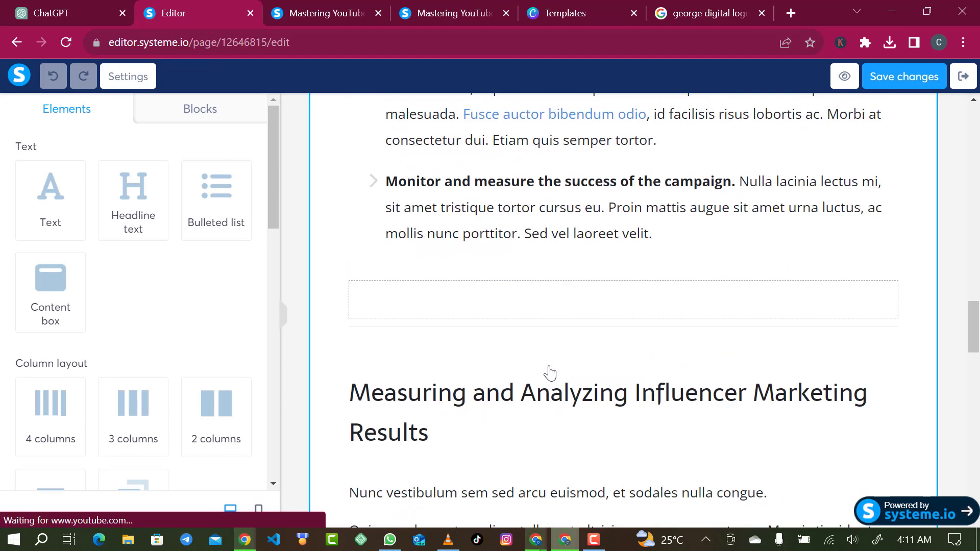
scroll(36, 393, down, 8)
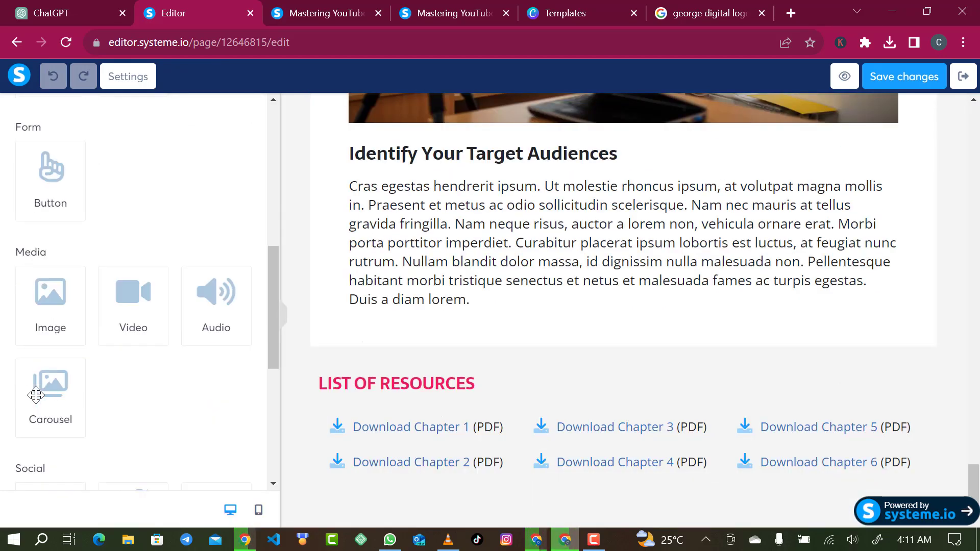
drag(47, 170, 386, 503)
scroll(384, 499, down, 2)
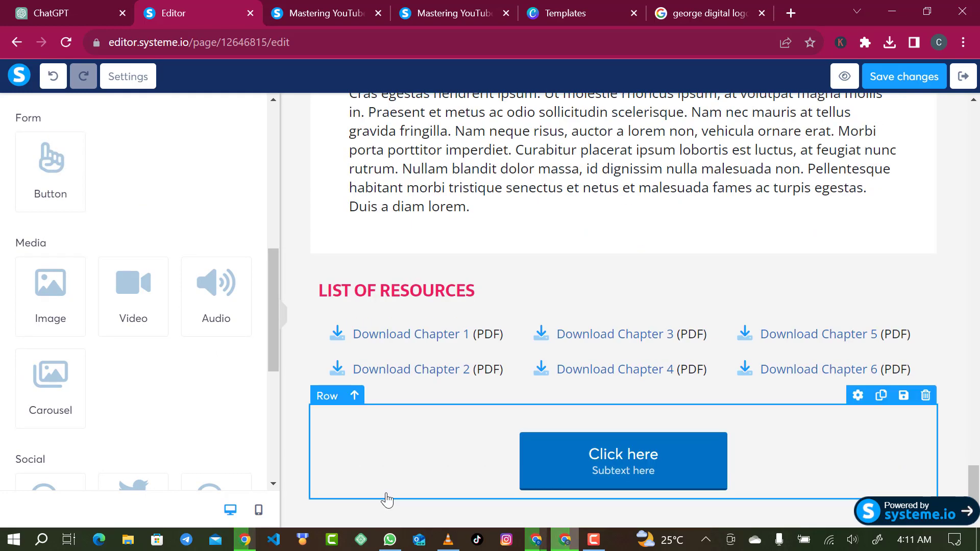
Step: Change the button text to 'Next Course' with an arrow-alt-circle-right icon after it
click(386, 494)
scroll(99, 334, down, 10)
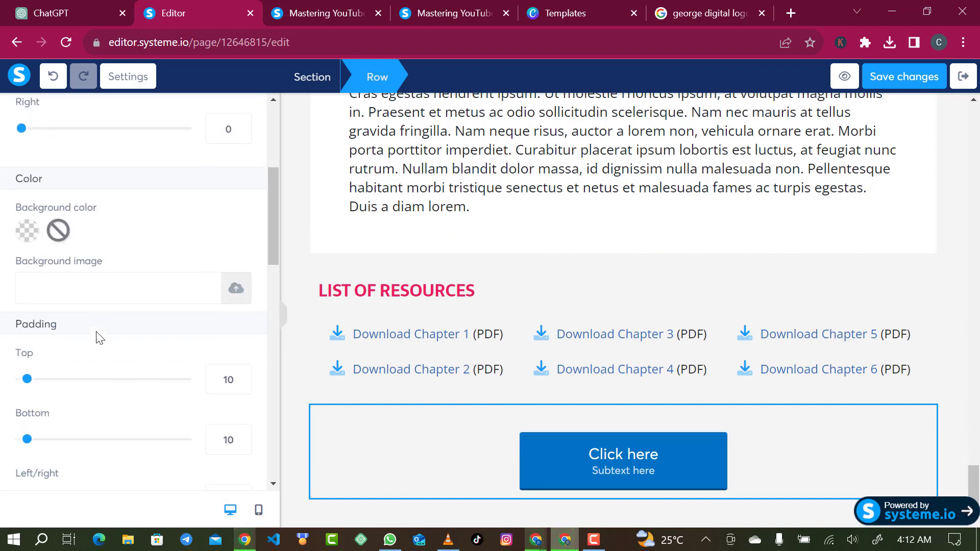
click(609, 454)
triple_click(66, 324)
text(Next)
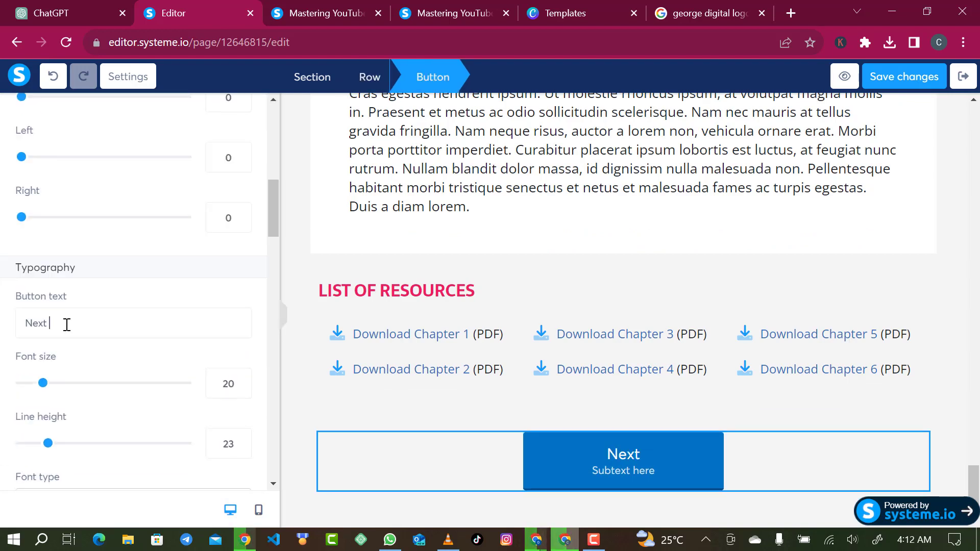
text( Course)
scroll(178, 337, down, 4)
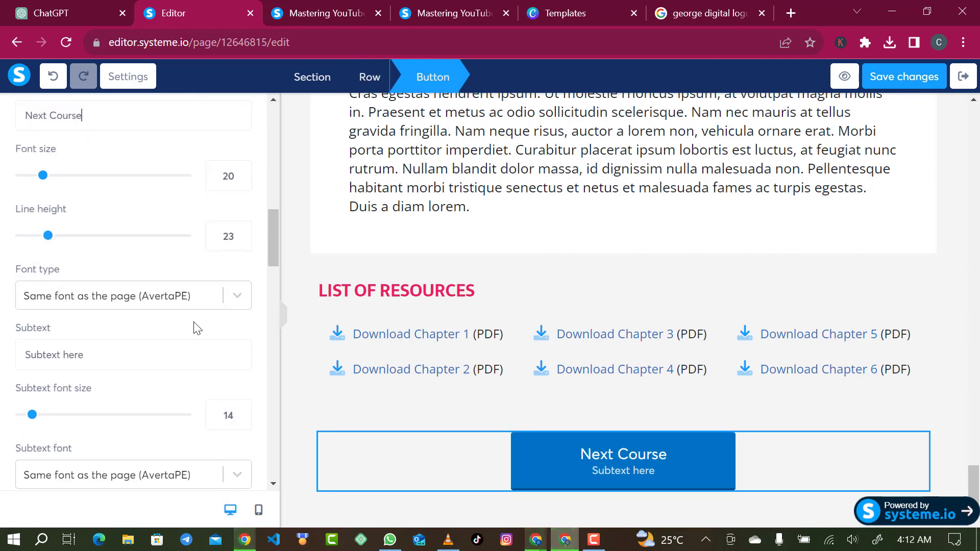
scroll(194, 412, down, 2)
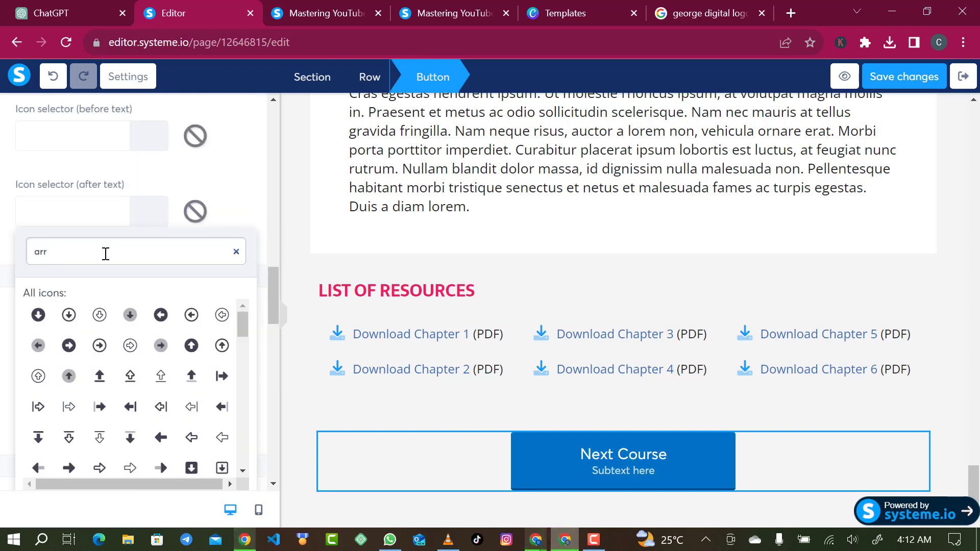
click(99, 347)
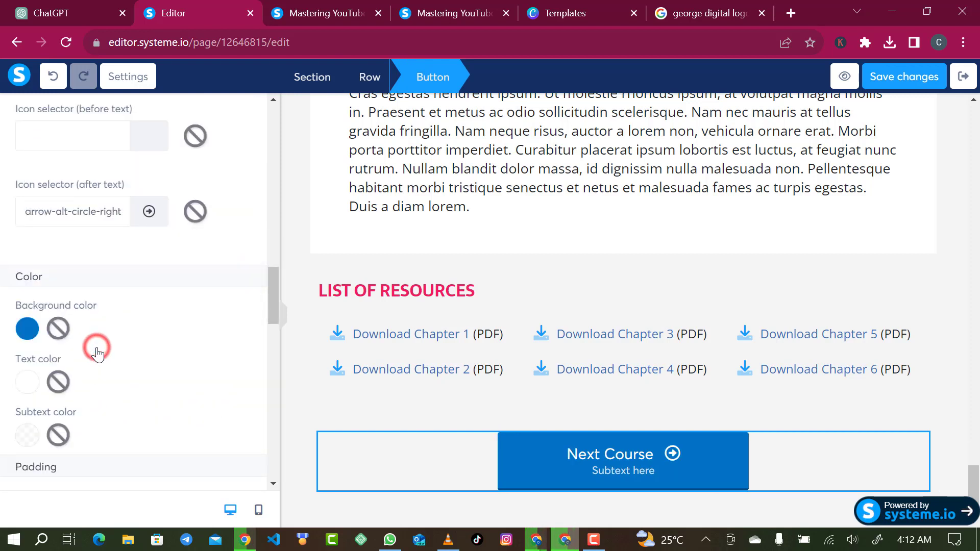
scroll(135, 451, down, 5)
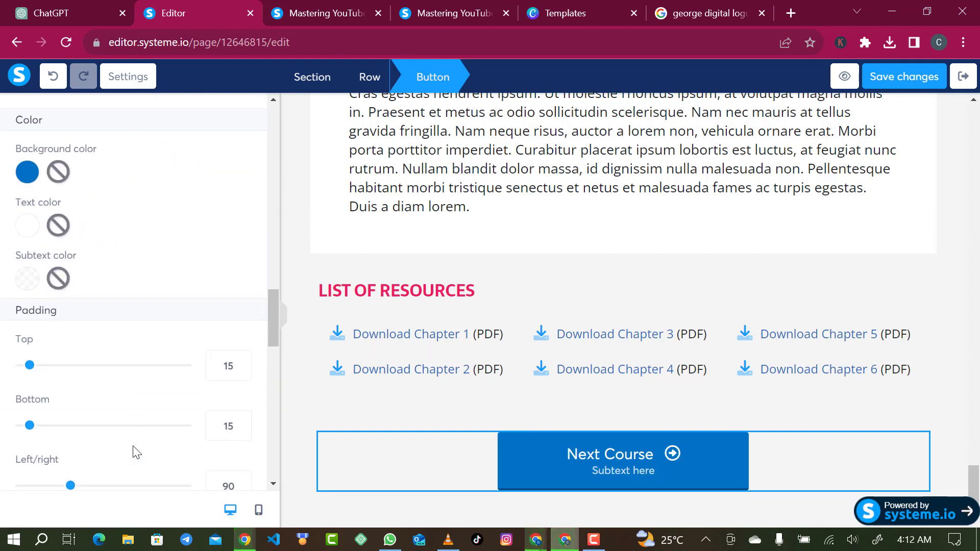
scroll(135, 452, up, 3)
scroll(135, 452, up, 6)
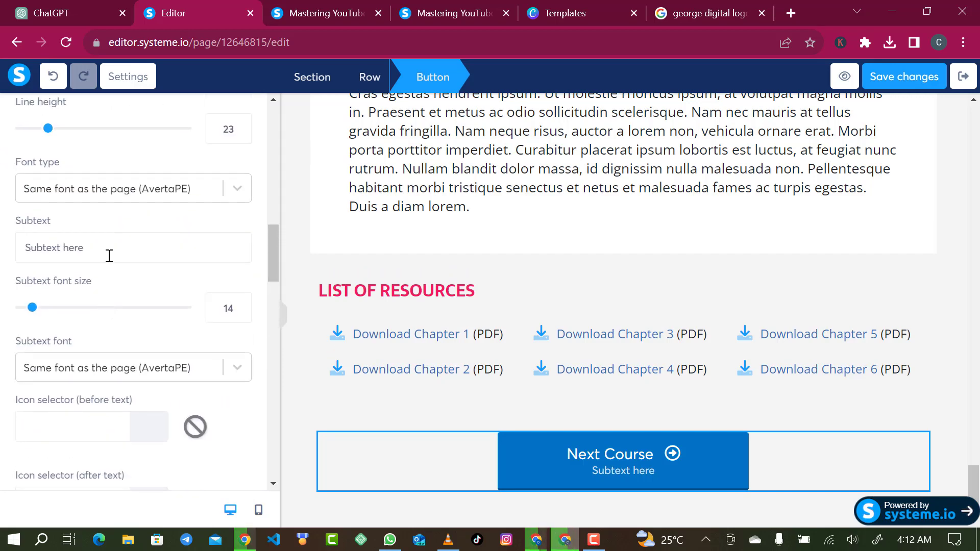
Step: Remove the button subtext, make its background red, and save the page
key(BackSpace)
key(BackSpace)
key(BackSpace)
key(BackSpace)
key(BackSpace)
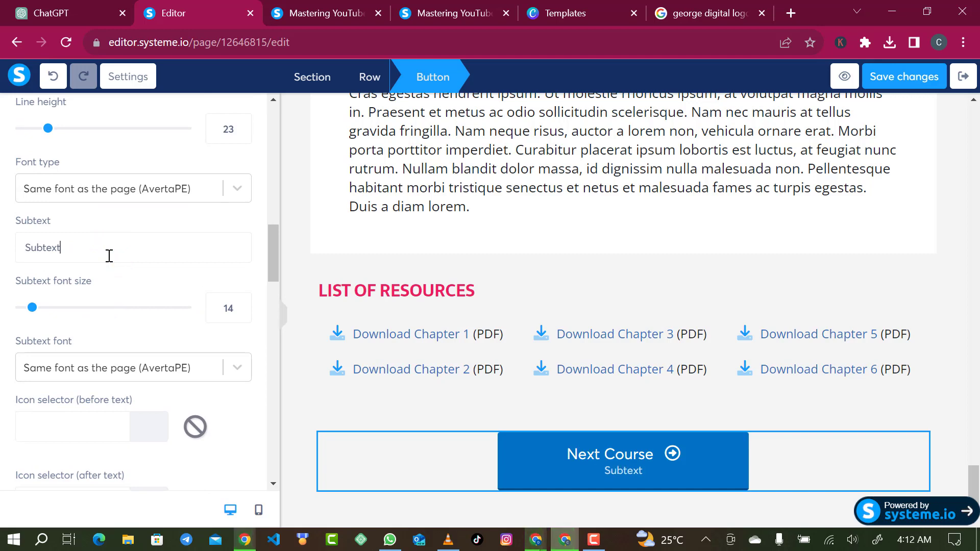
key(BackSpace)
key(BackSpace)
key(BackSpace)
key(BackSpace)
key(BackSpace)
key(BackSpace)
key(BackSpace)
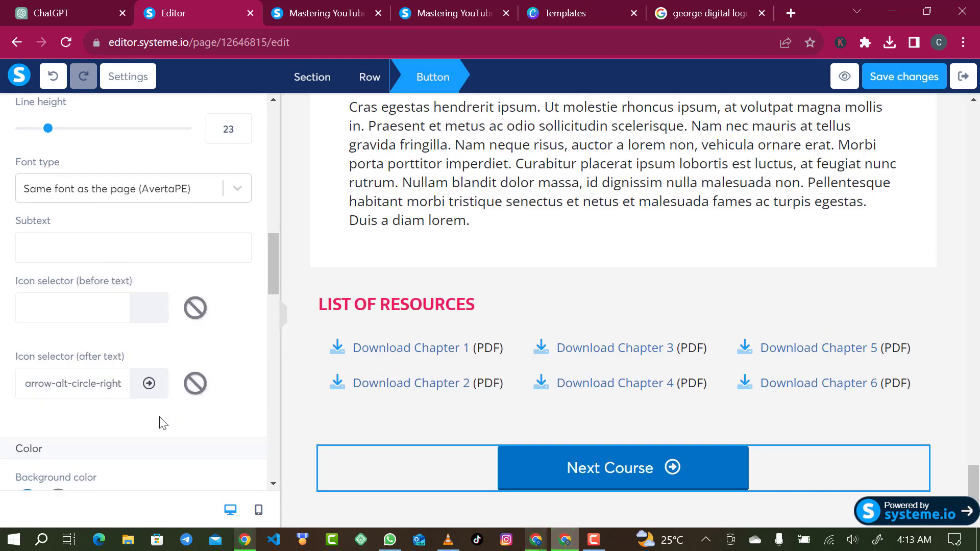
scroll(161, 422, down, 10)
scroll(67, 285, up, 6)
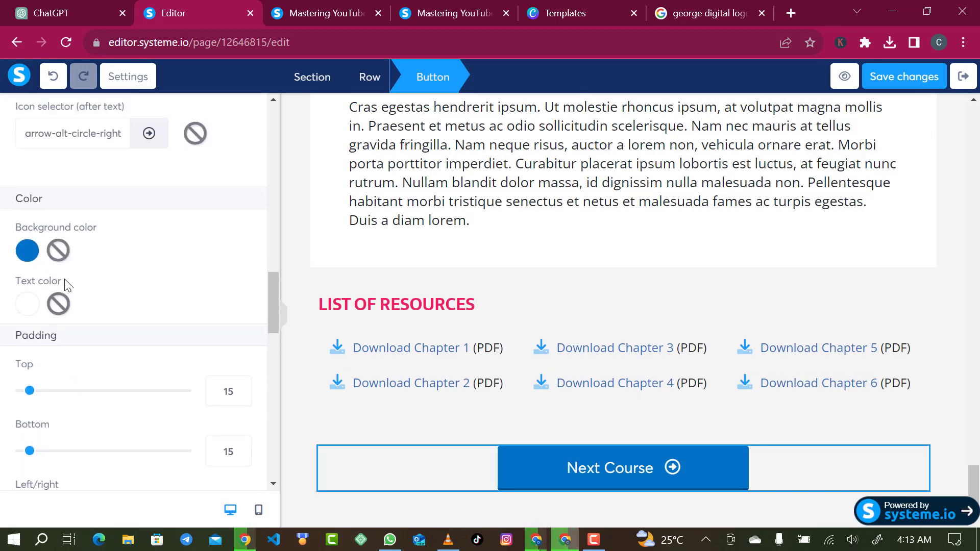
click(27, 251)
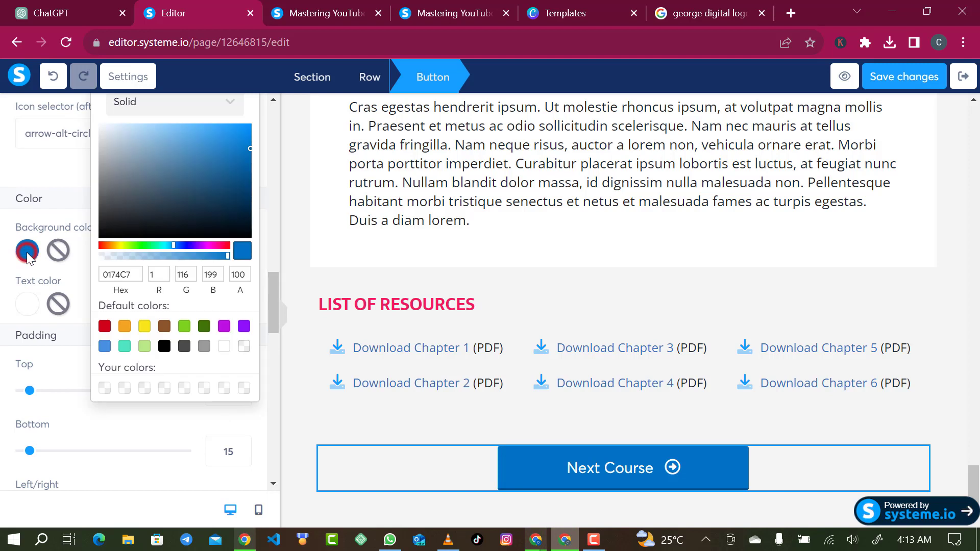
click(104, 329)
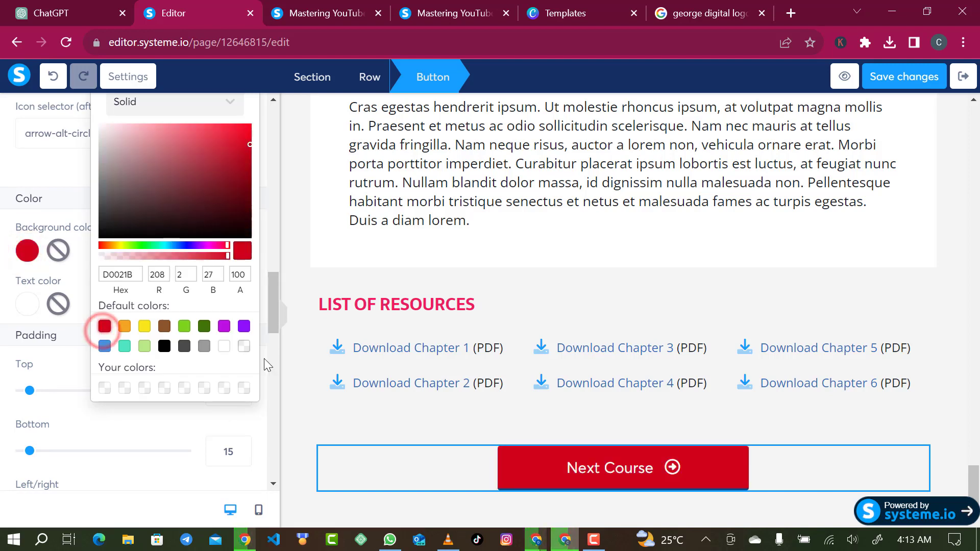
click(437, 434)
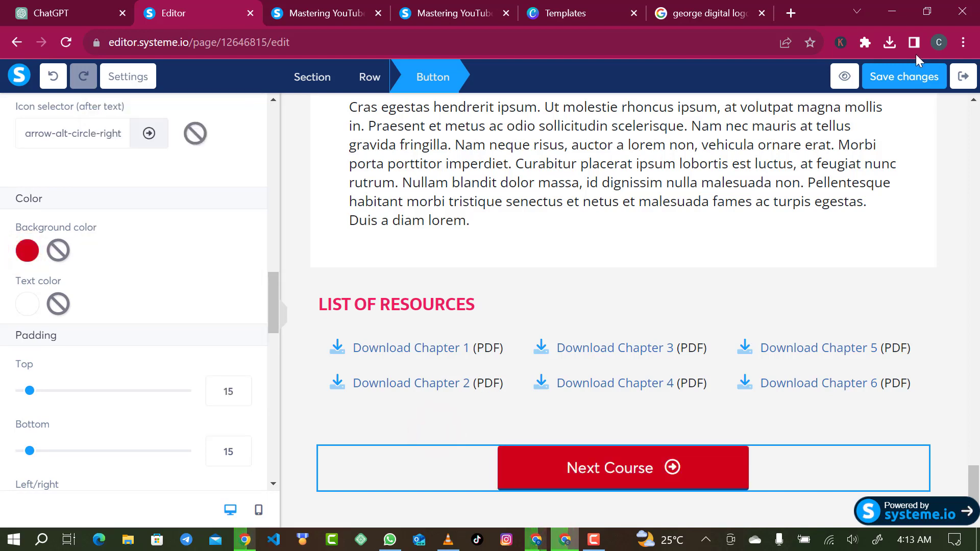
click(914, 80)
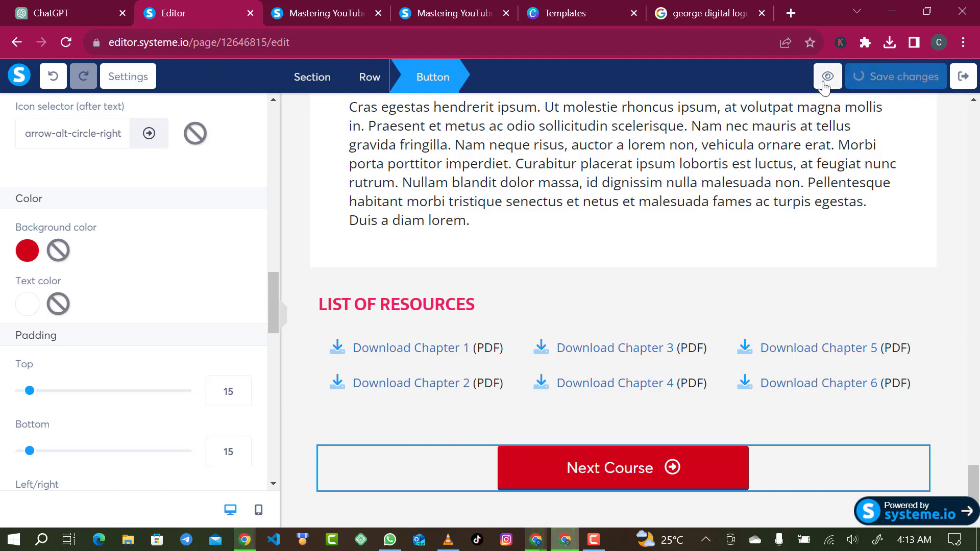
Step: Preview the edited Module 2 lecture and scroll through it
click(828, 76)
scroll(628, 346, up, 10)
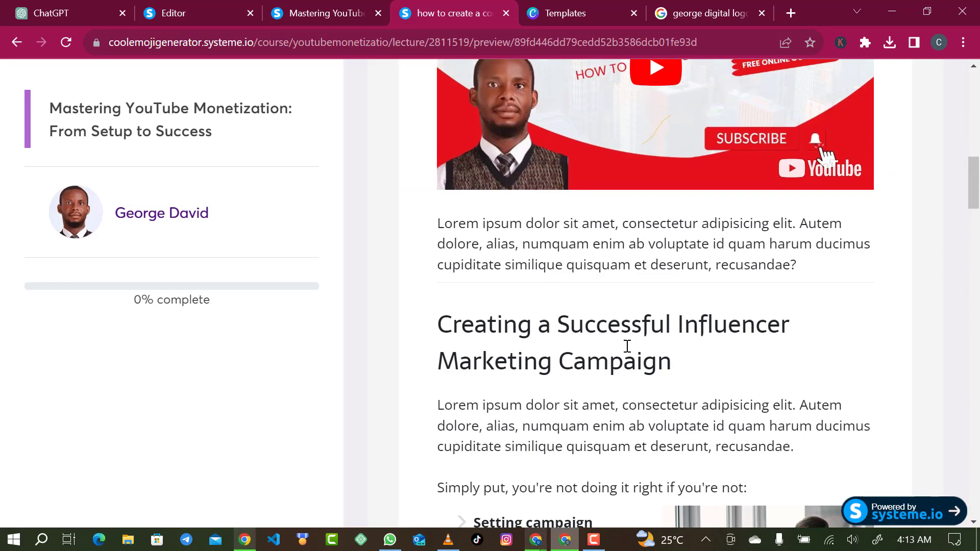
scroll(627, 346, down, 7)
scroll(627, 346, up, 8)
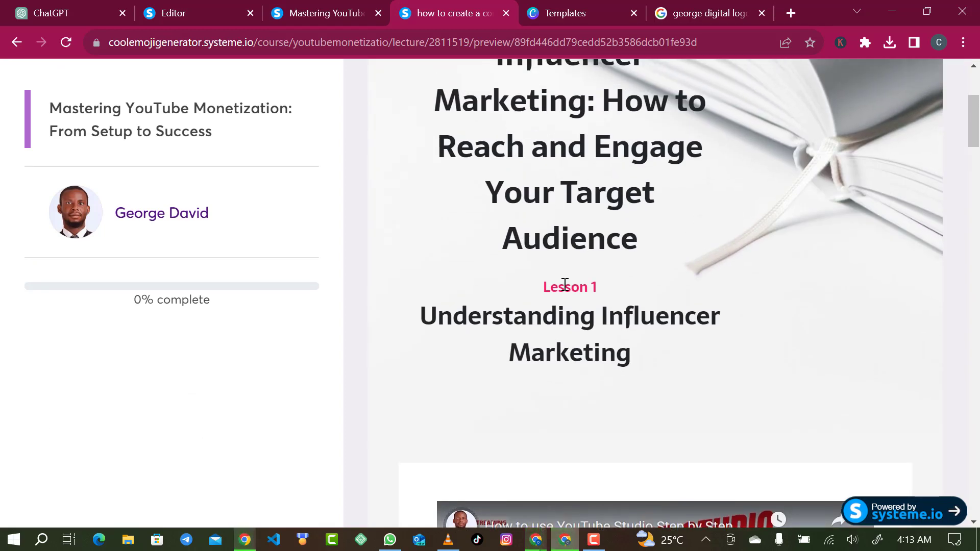
scroll(583, 280, down, 9)
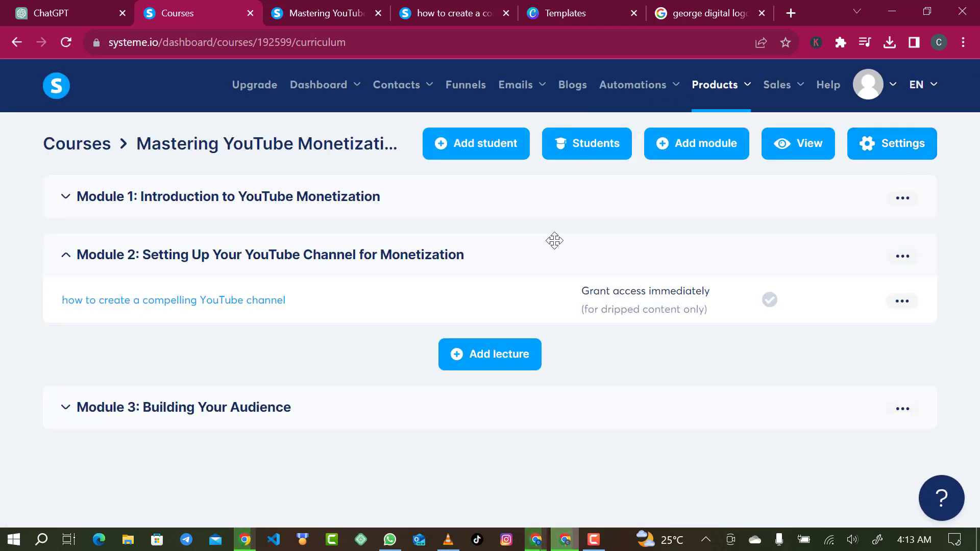
Step: Collapse Module 2 and open the empty Physical products list from the Products menu
drag(505, 266, 506, 266)
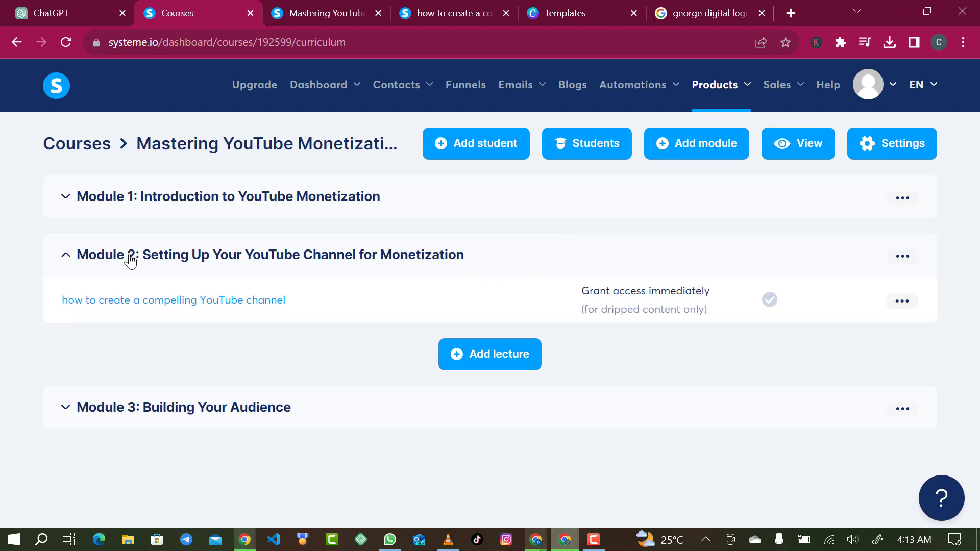
click(71, 257)
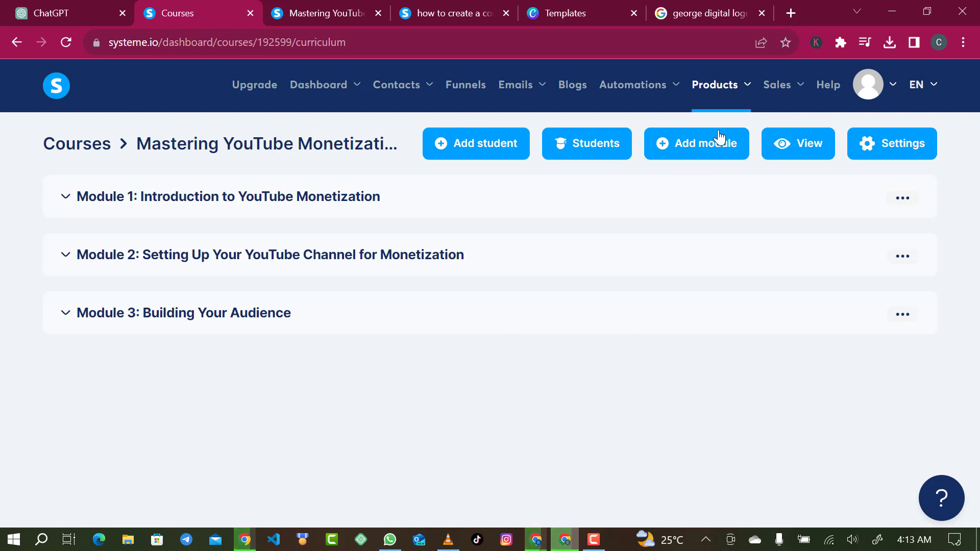
mouse_move(721, 98)
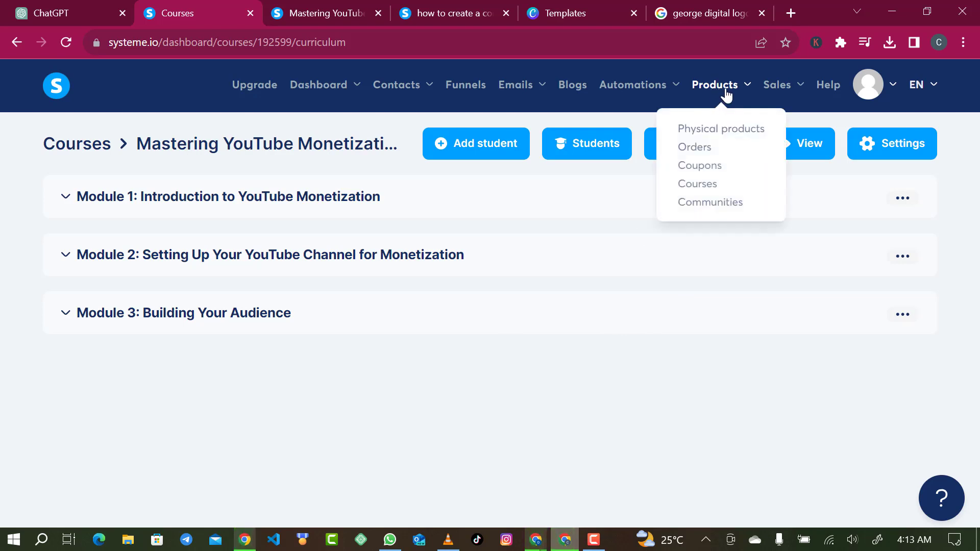
click(713, 133)
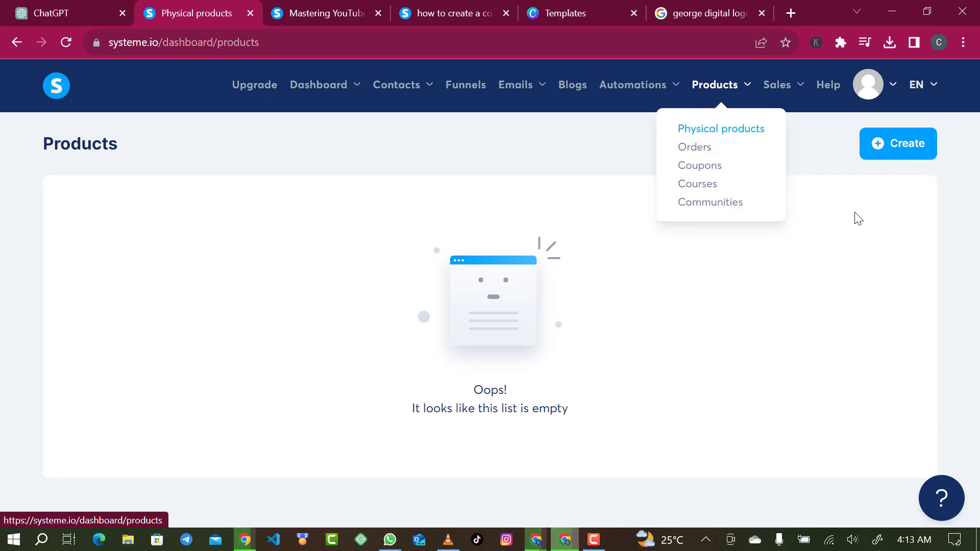
Step: Create a T Shirt product described 'For Sports and Events' with SKU T S-360
click(889, 149)
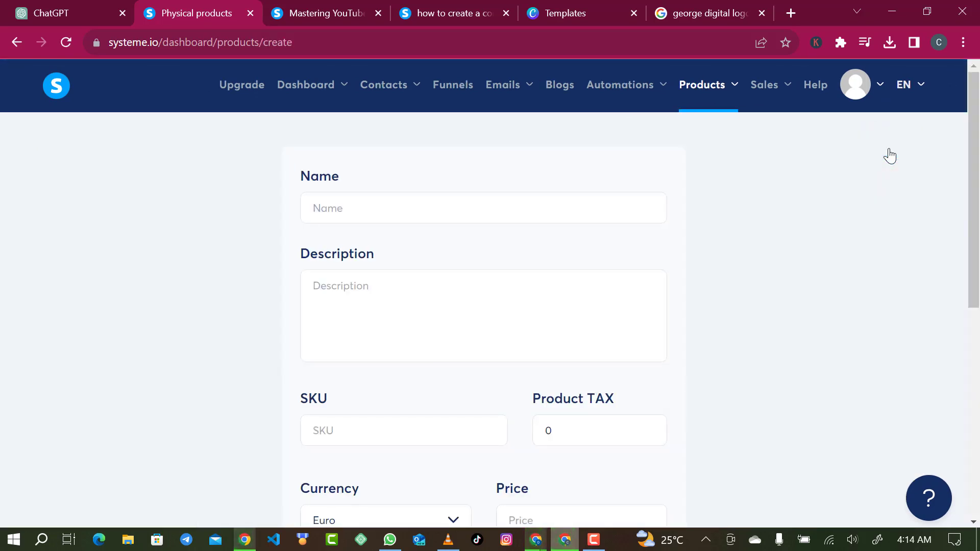
click(624, 194)
text(T Shirt)
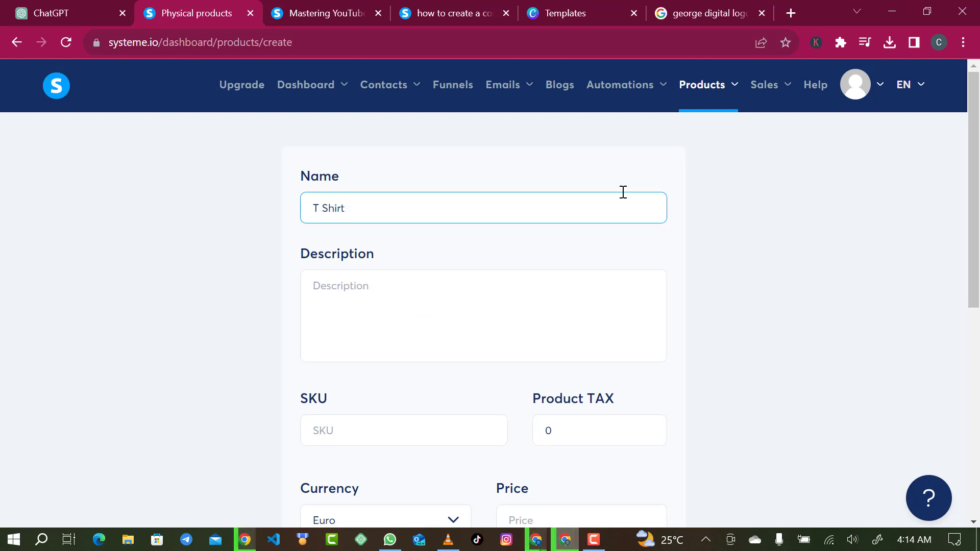
click(523, 296)
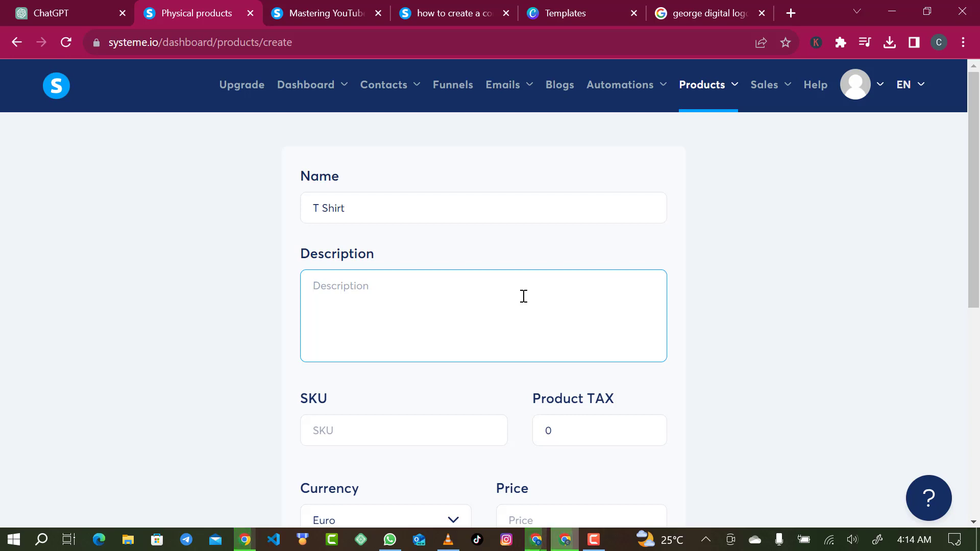
text(For Sports and Events)
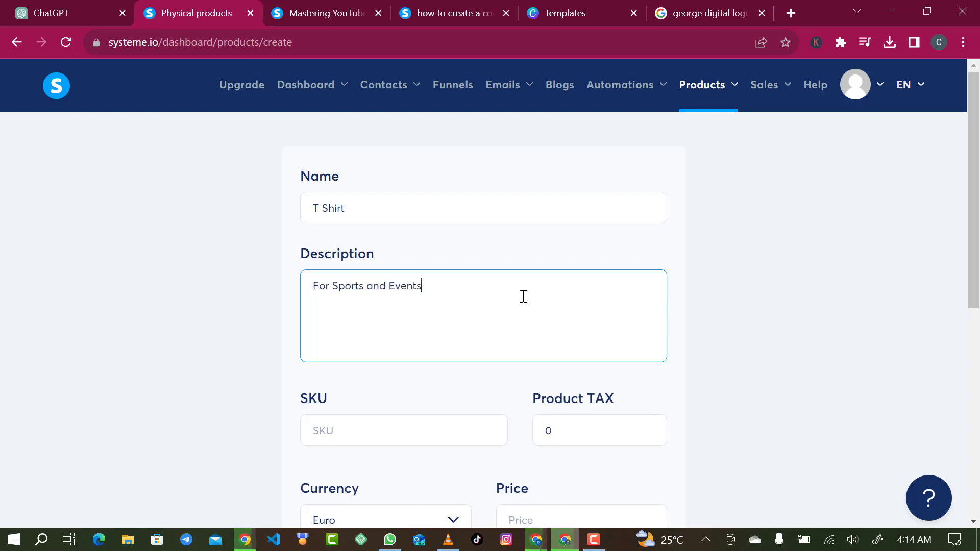
scroll(466, 337, down, 1)
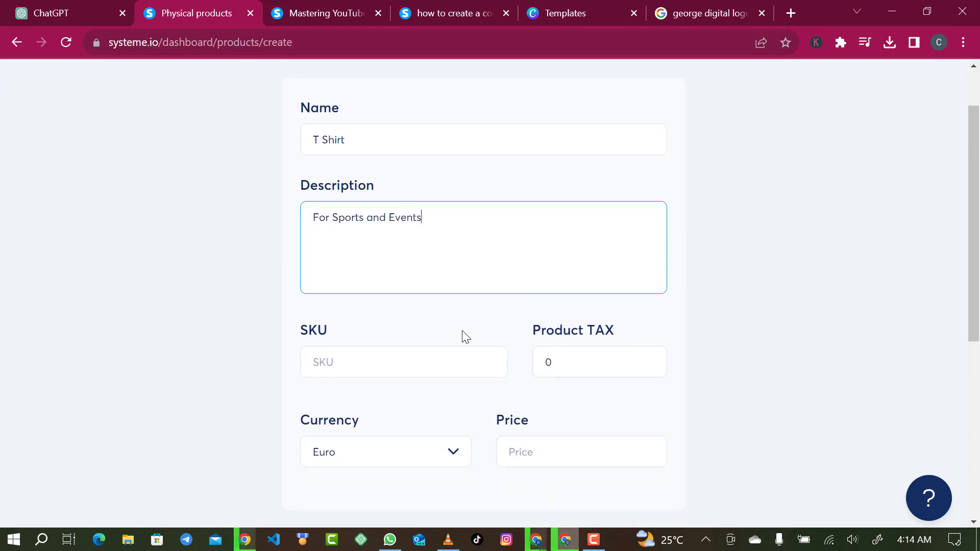
click(449, 359)
text(T S-360)
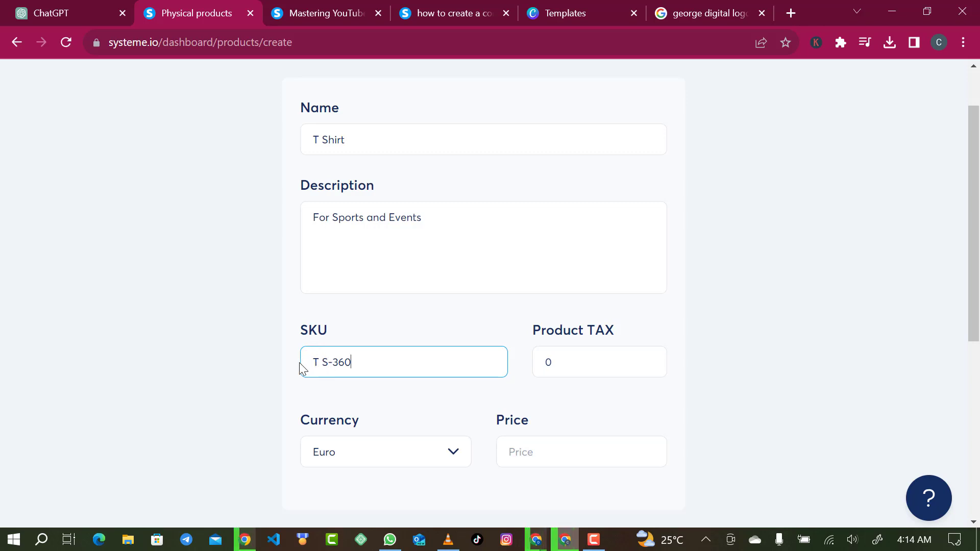
Step: Set the product tax to 0.9
click(549, 362)
click(564, 362)
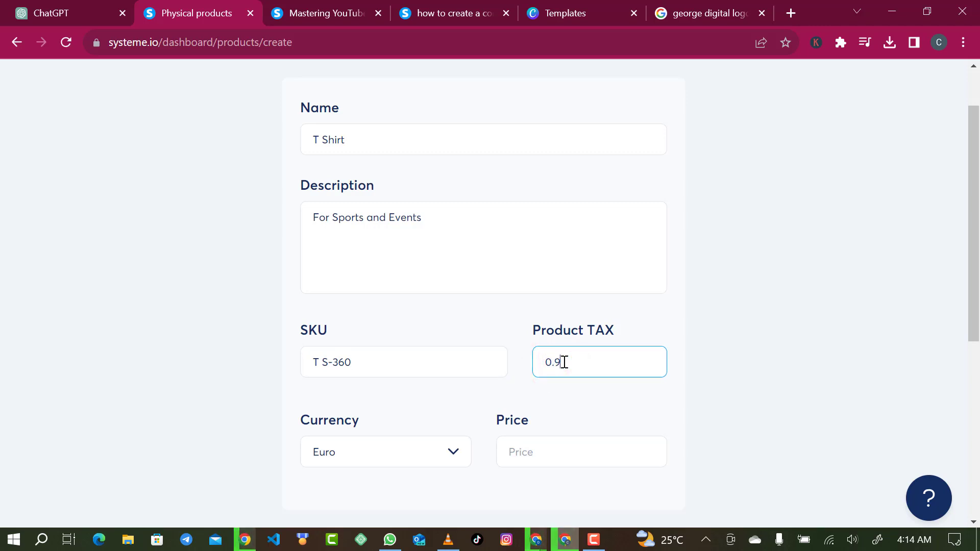
click(549, 362)
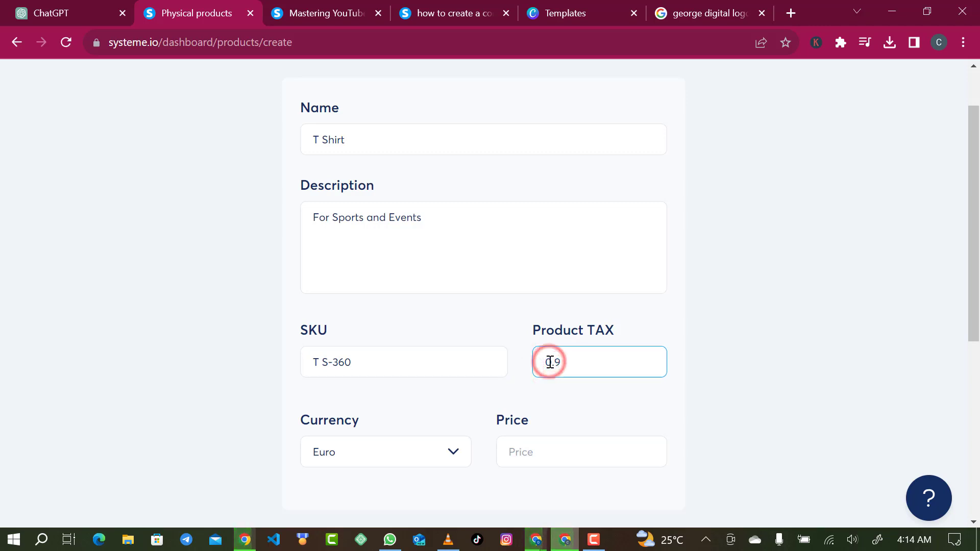
double_click(549, 362)
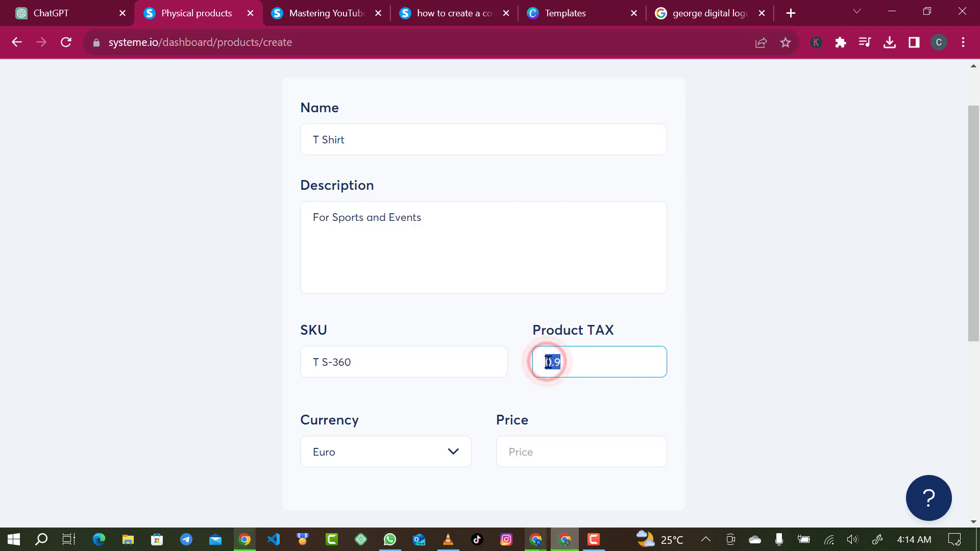
click(520, 410)
scroll(472, 412, down, 2)
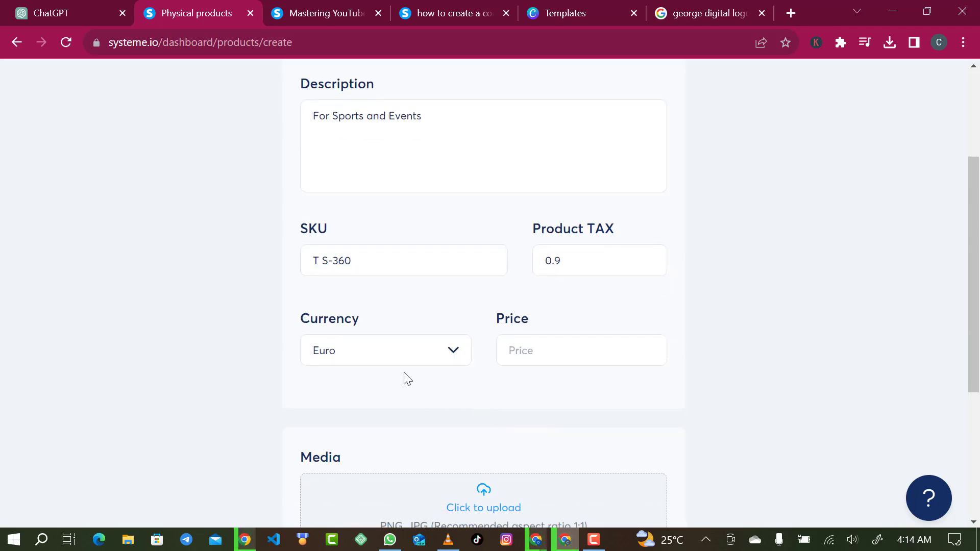
Step: Set the currency to U.S. Dollar and the price to 25
click(452, 353)
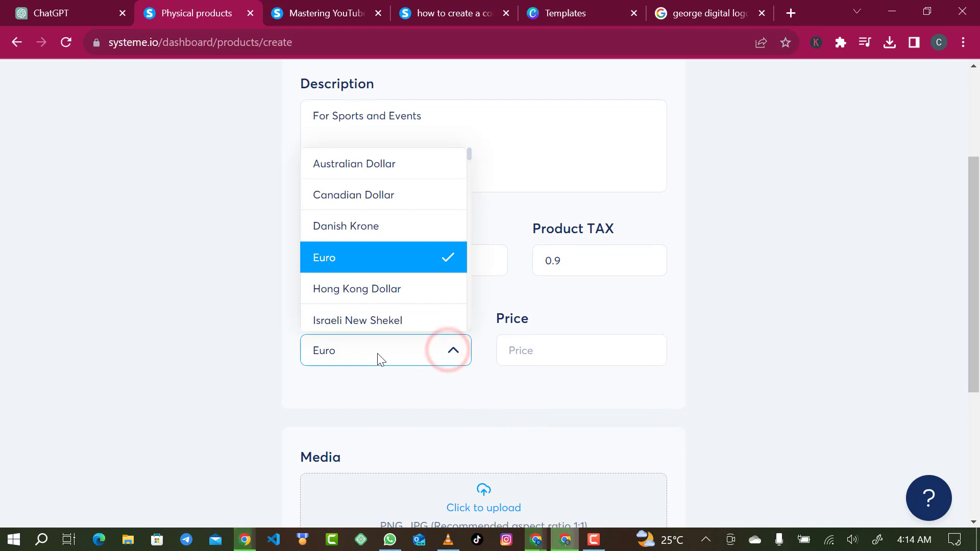
key(BackSpace)
key(BackSpace)
key(BackSpace)
key(BackSpace)
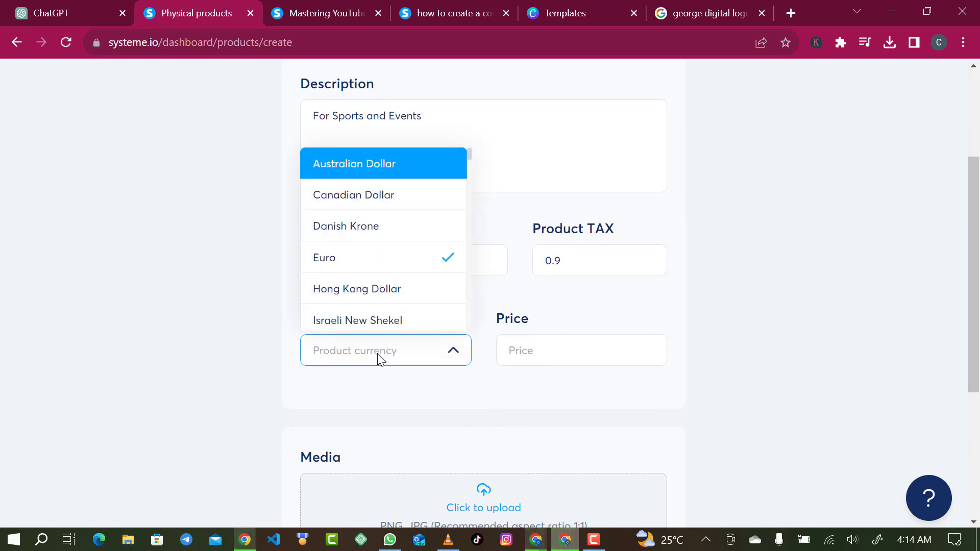
text(us)
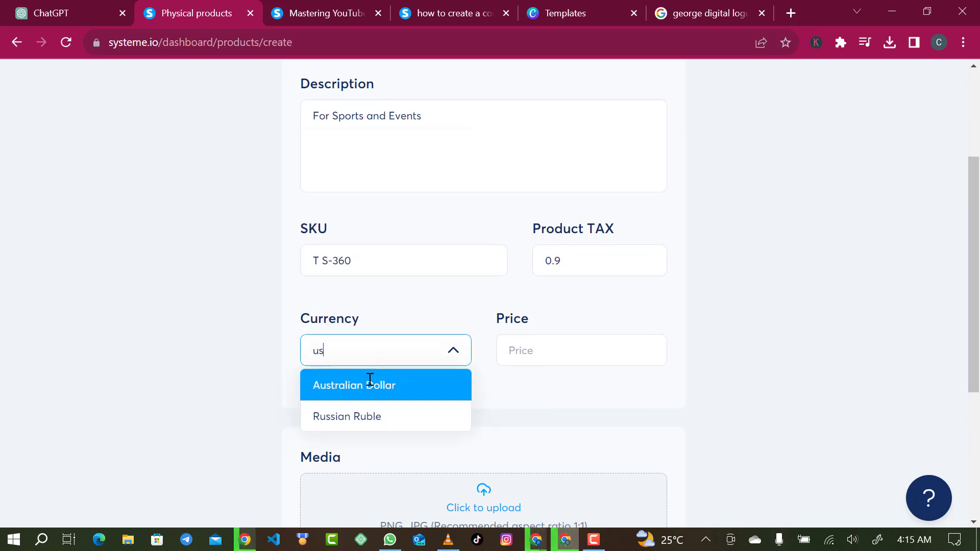
key(BackSpace)
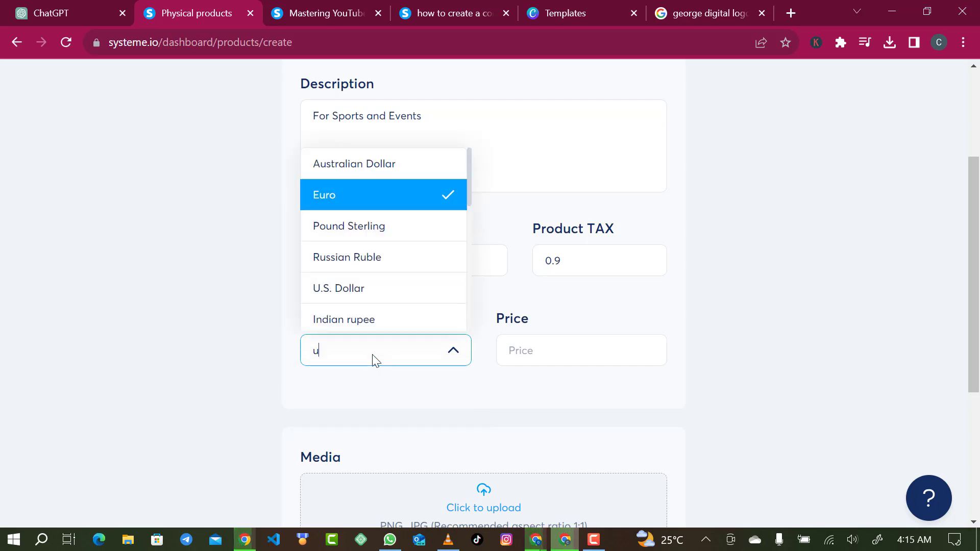
click(375, 288)
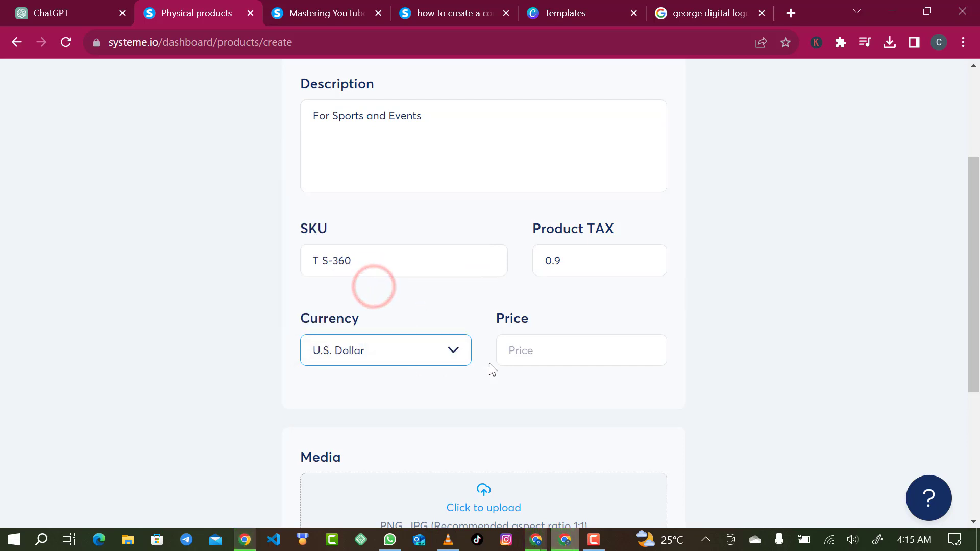
click(559, 351)
text(20)
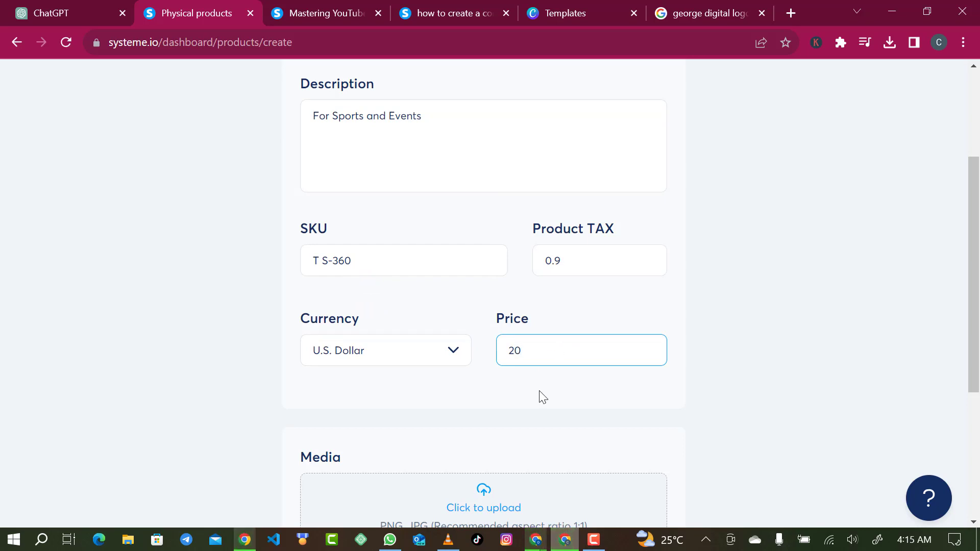
click(500, 429)
scroll(500, 428, down, 1)
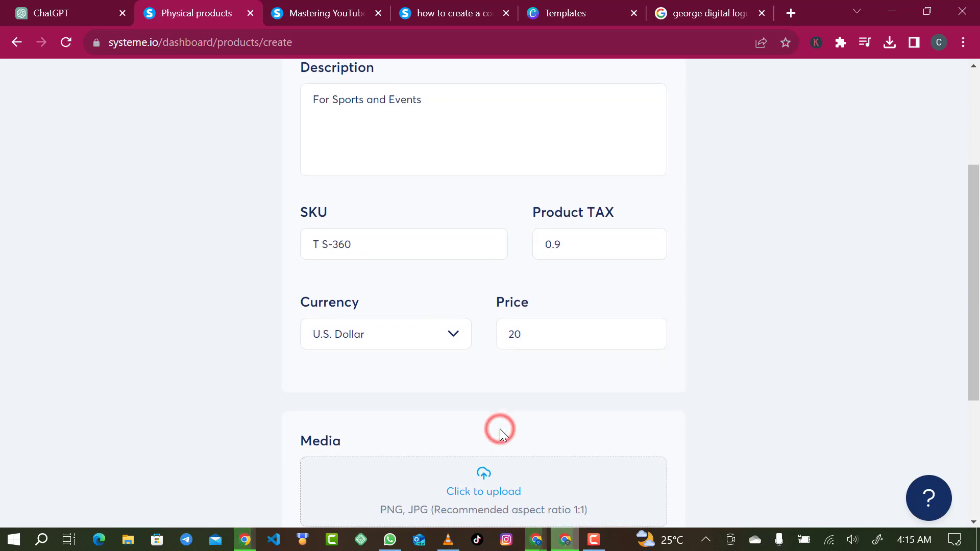
click(529, 320)
key(BackSpace)
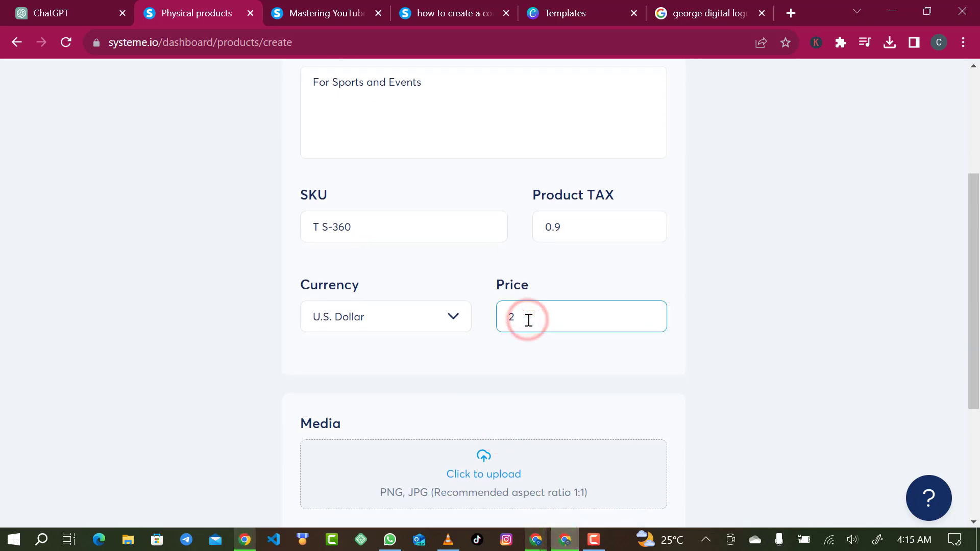
click(493, 390)
scroll(492, 388, down, 2)
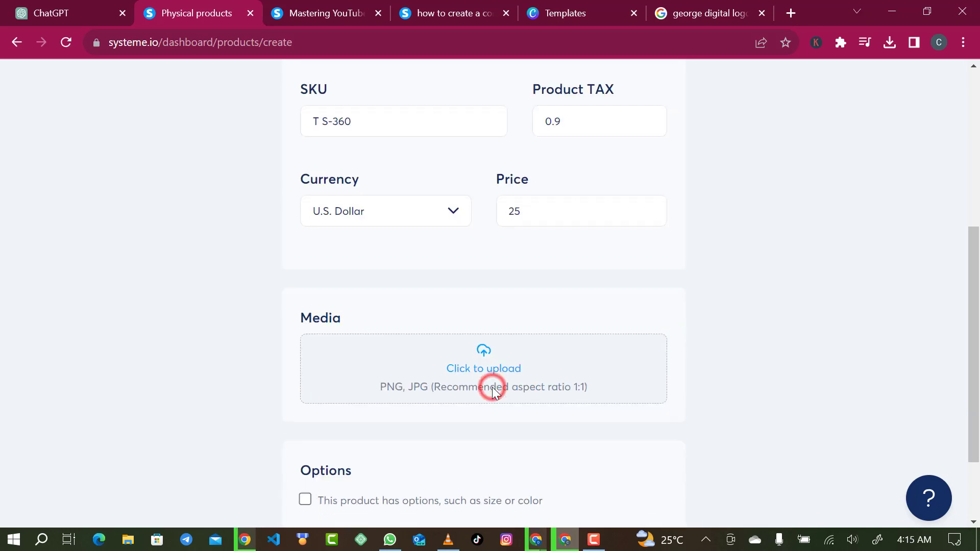
Step: Upload the 'light blue tshirt' image from Downloads as the product's media
click(484, 366)
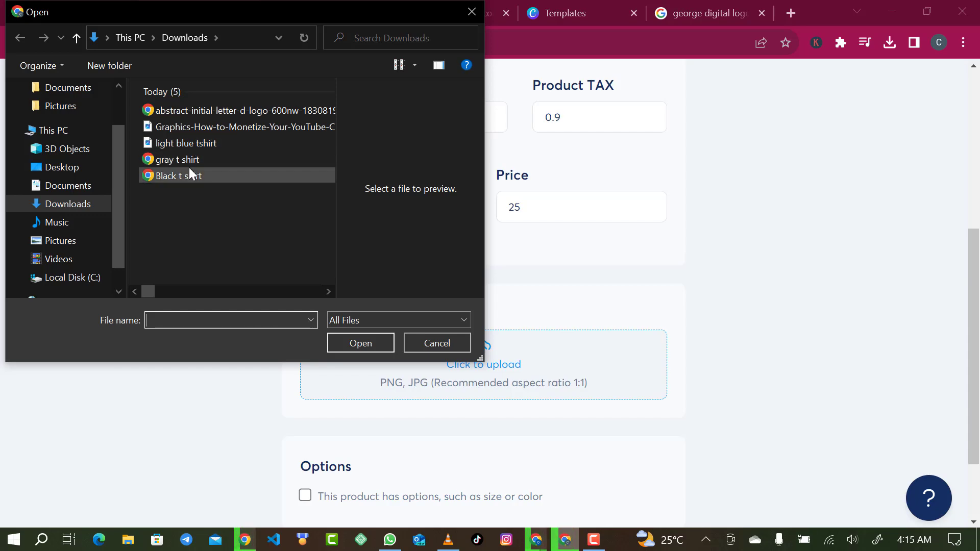
click(185, 142)
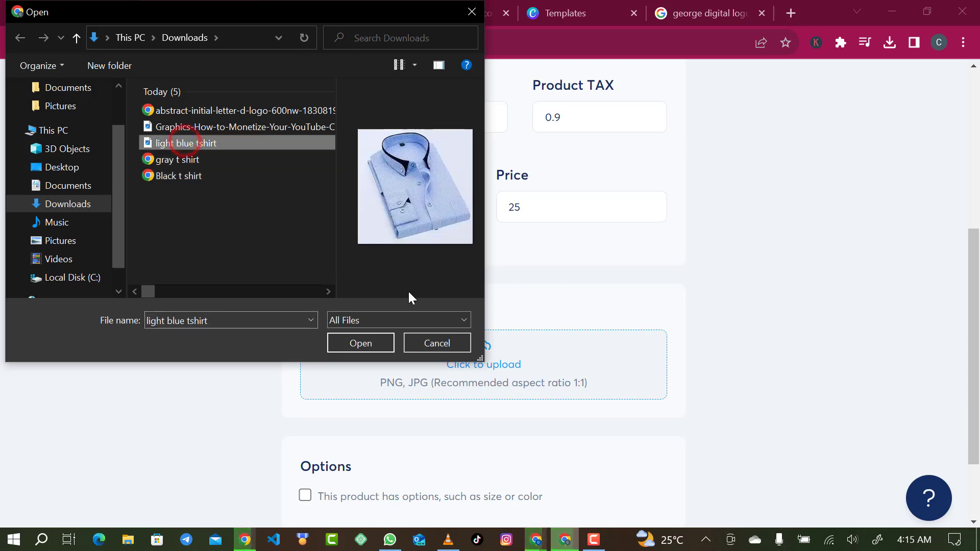
click(361, 347)
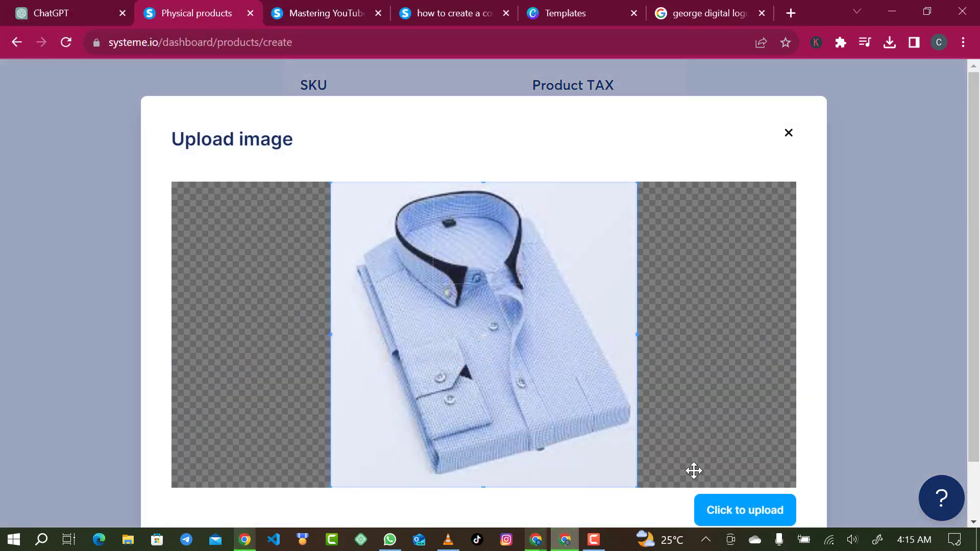
click(735, 517)
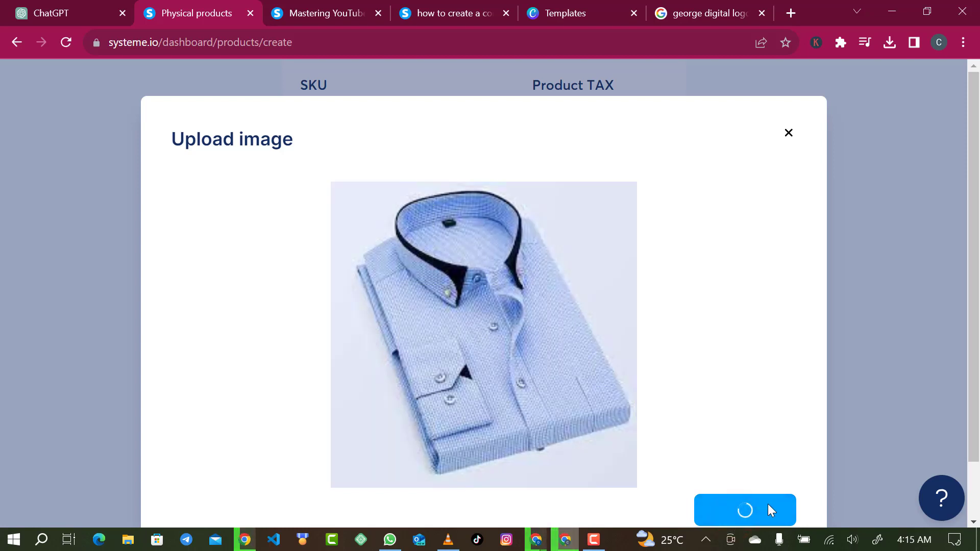
scroll(749, 483, down, 2)
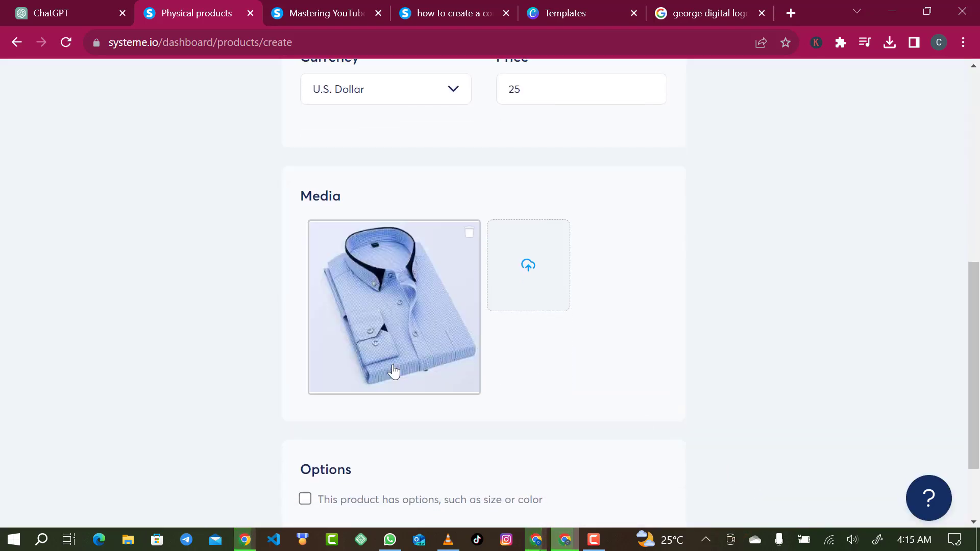
Step: Enable product options and name the option 'Blue T Shirt'
scroll(388, 373, down, 1)
scroll(381, 370, down, 1)
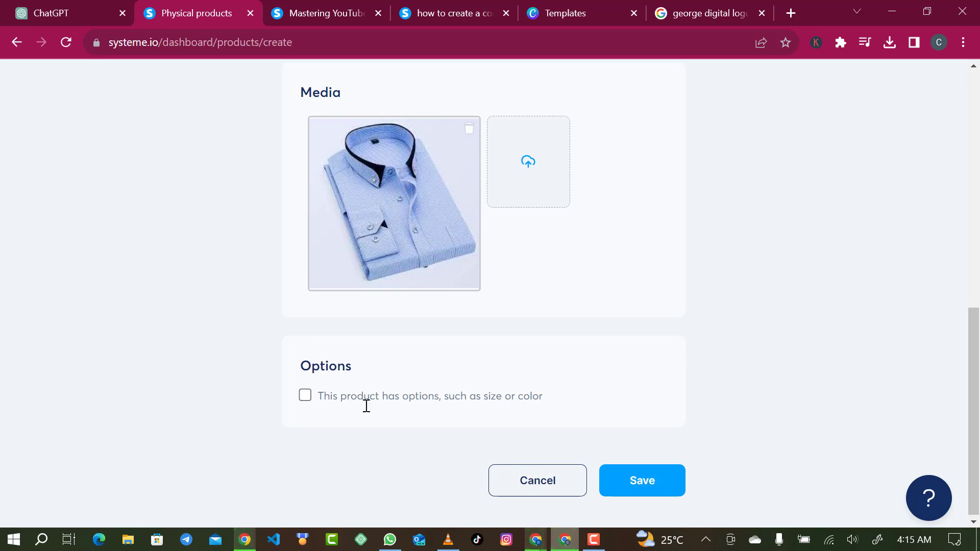
scroll(426, 323, up, 1)
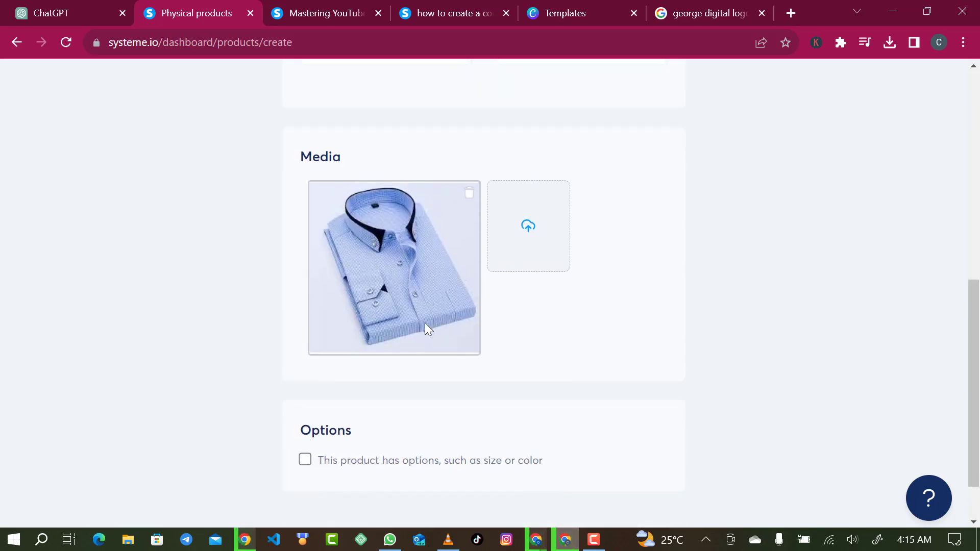
scroll(425, 323, down, 1)
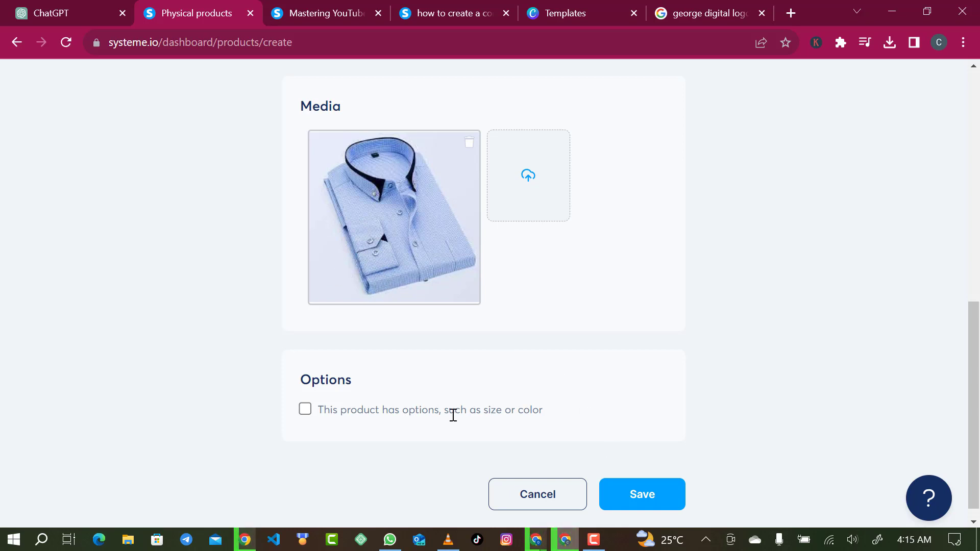
click(305, 410)
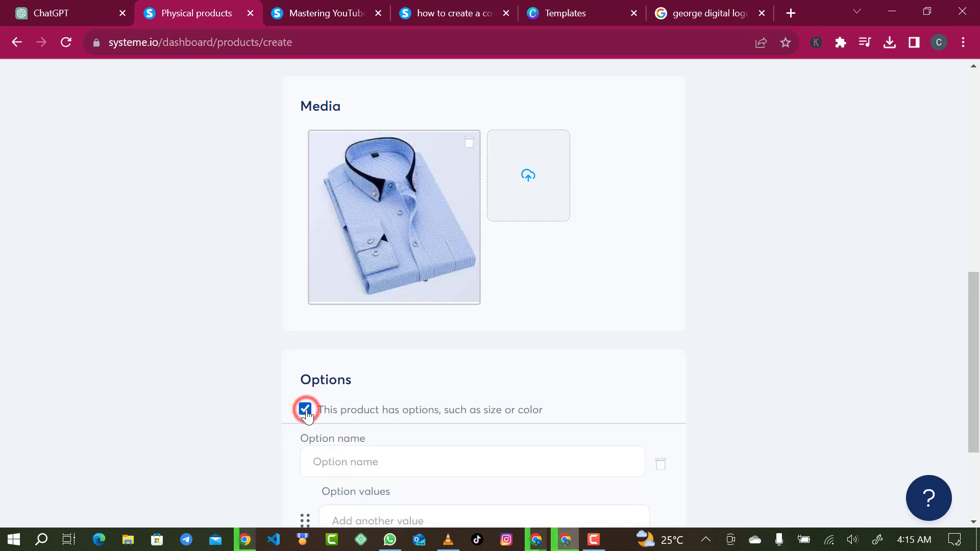
scroll(306, 410, down, 3)
click(386, 307)
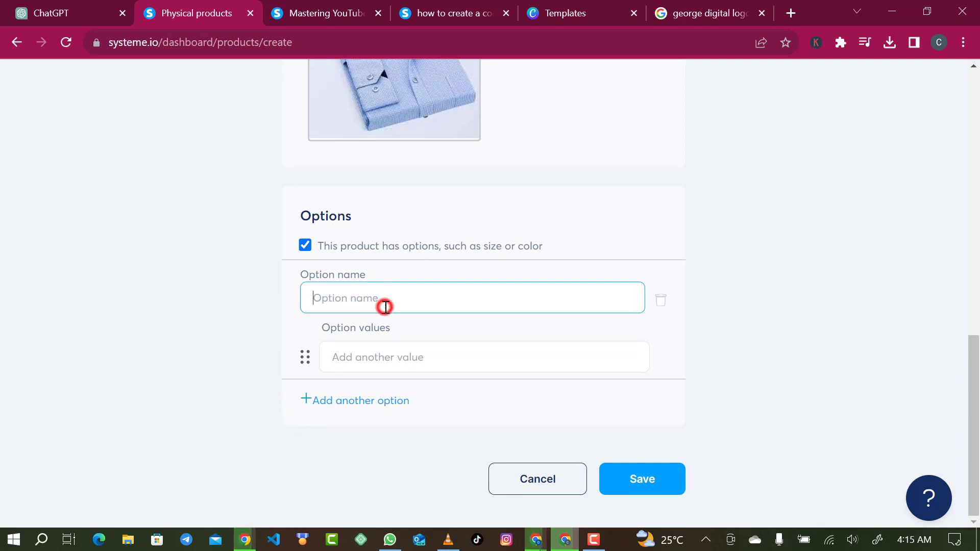
text(Blue T Shi)
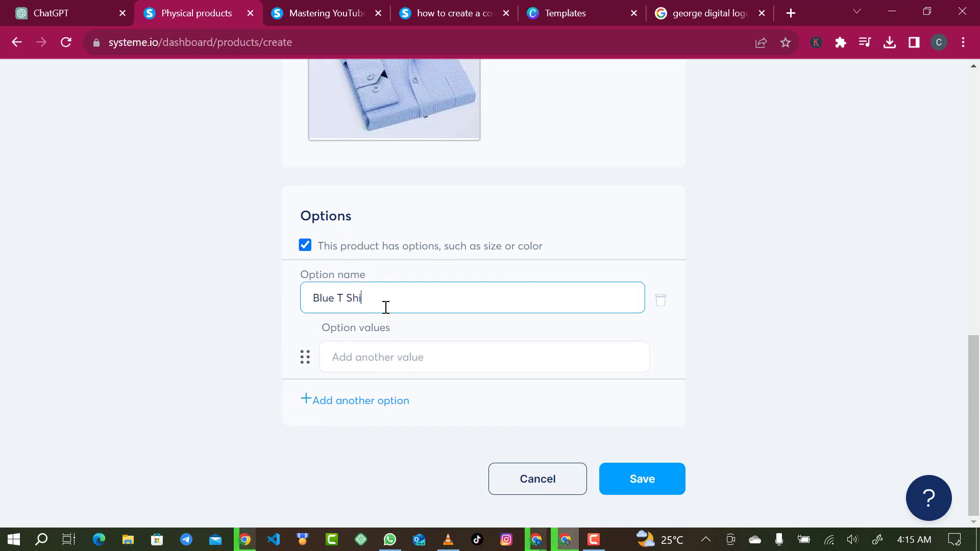
text(rt)
Step: Add the option values 'Black T Shirt' and 'Gray T Shirt'
click(382, 351)
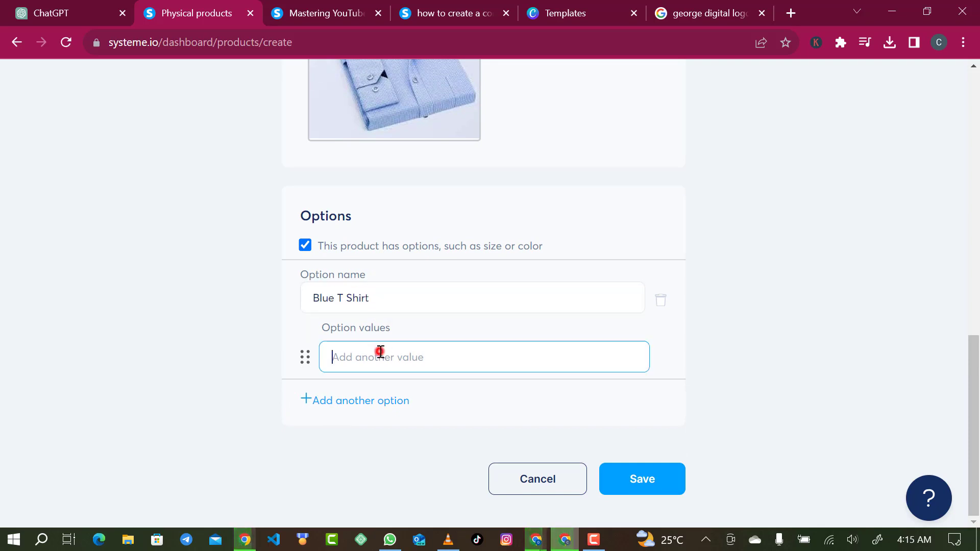
text(Bla)
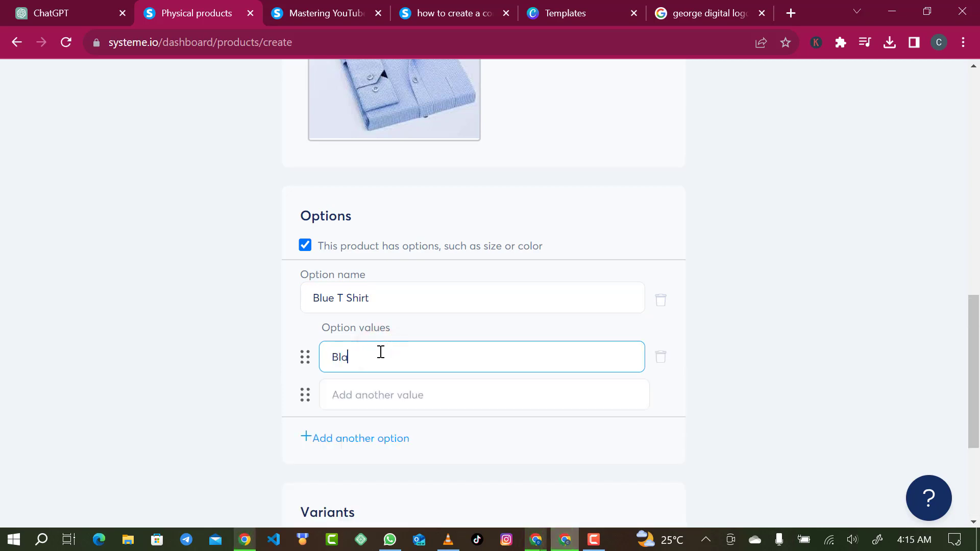
text(ck T Shirt)
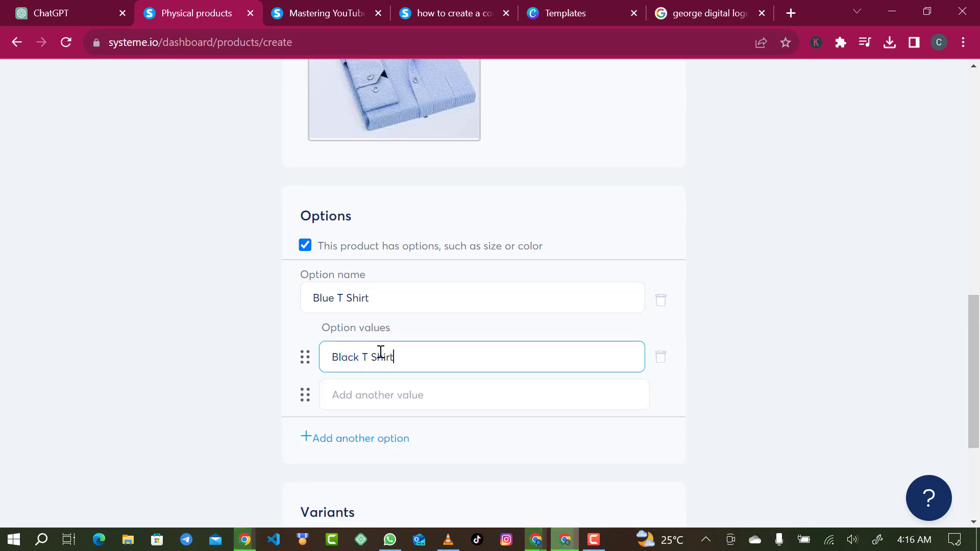
key(Tab)
text(G)
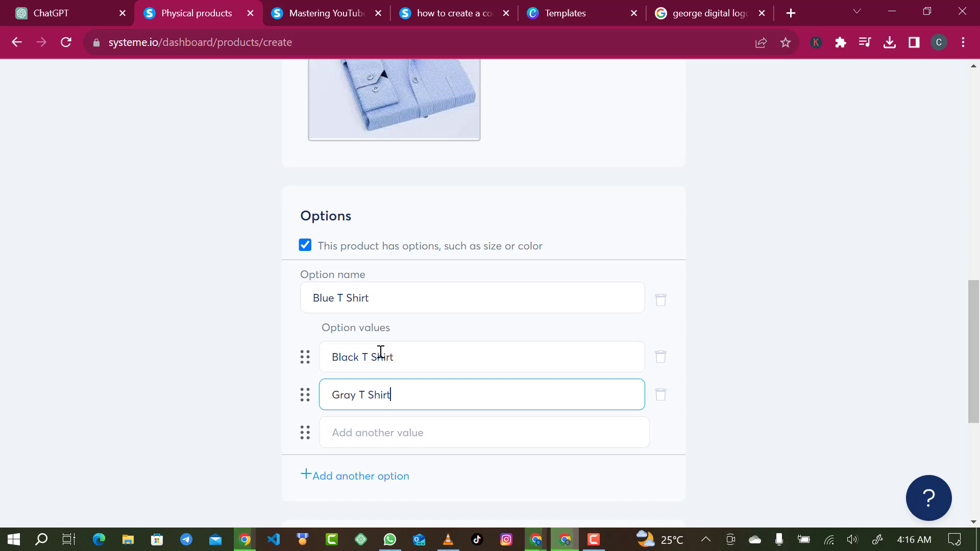
scroll(635, 404, down, 5)
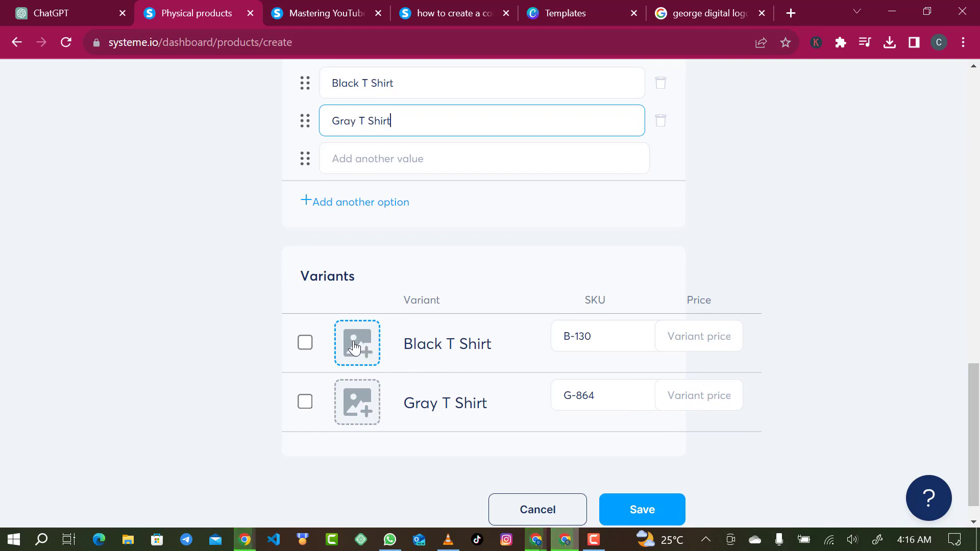
Step: Upload the black t shirt image from Downloads to the Black T Shirt variant
click(354, 347)
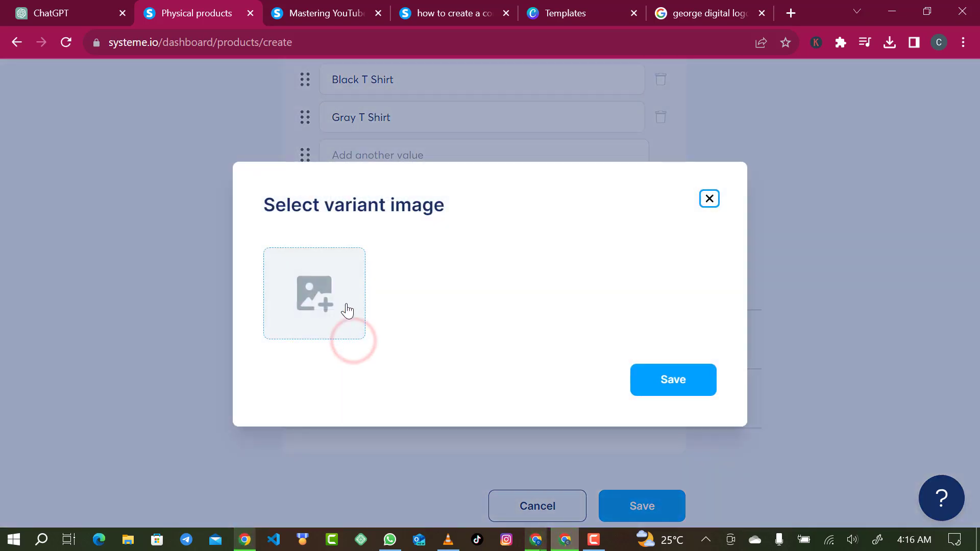
click(329, 299)
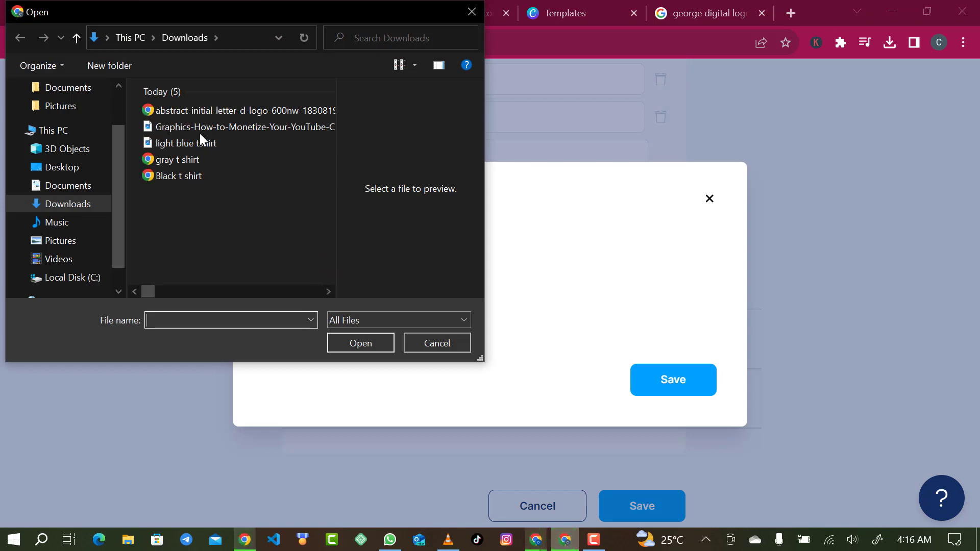
click(198, 173)
click(387, 345)
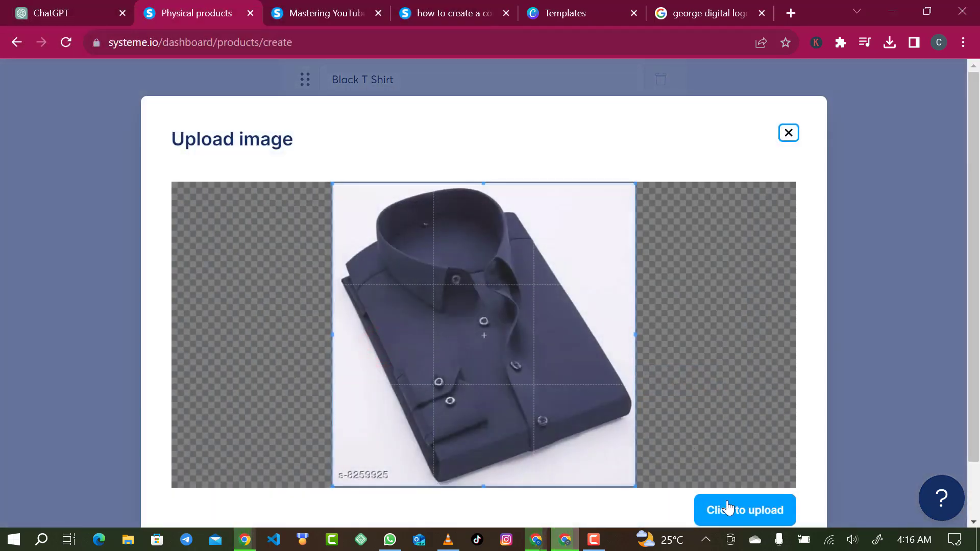
click(728, 508)
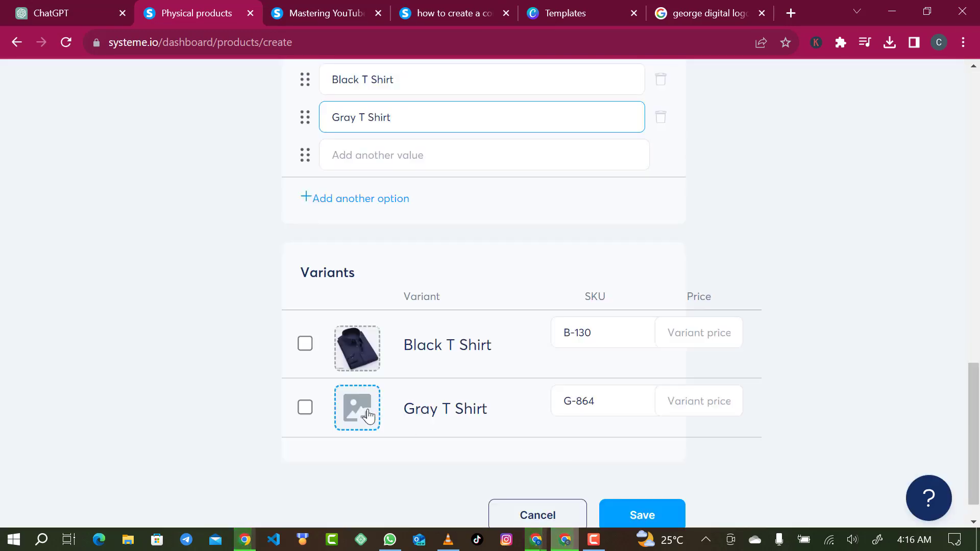
Step: Upload the gray t shirt image to the Gray T Shirt variant and save the product
click(344, 410)
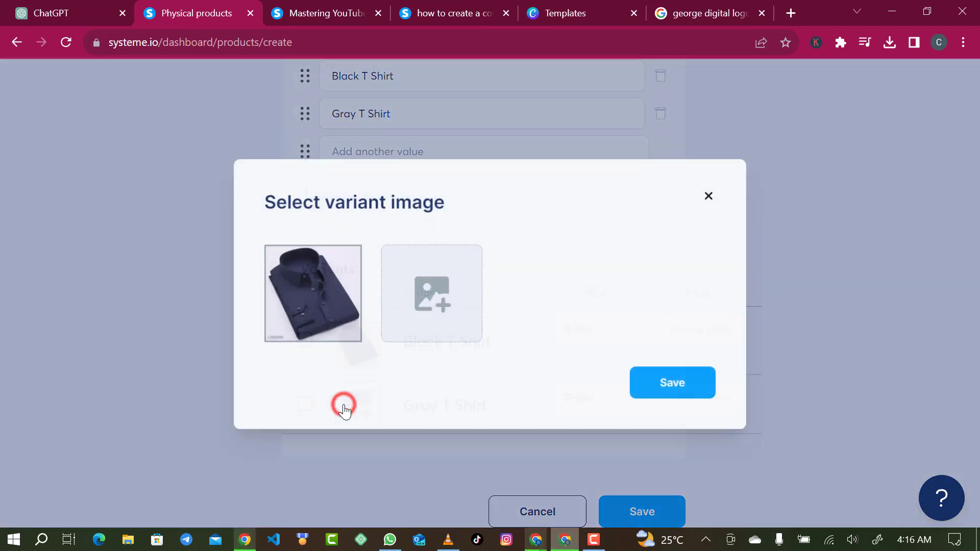
click(430, 315)
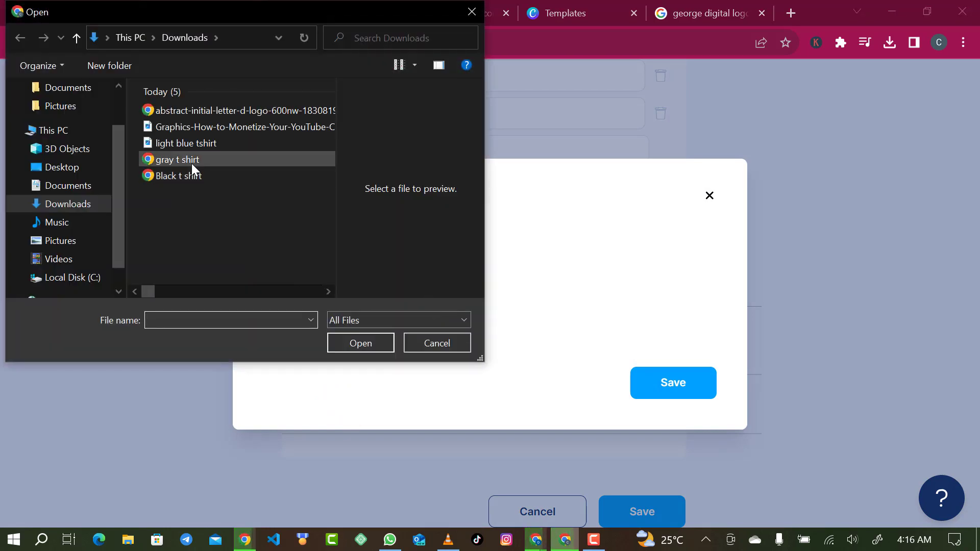
click(192, 163)
click(339, 342)
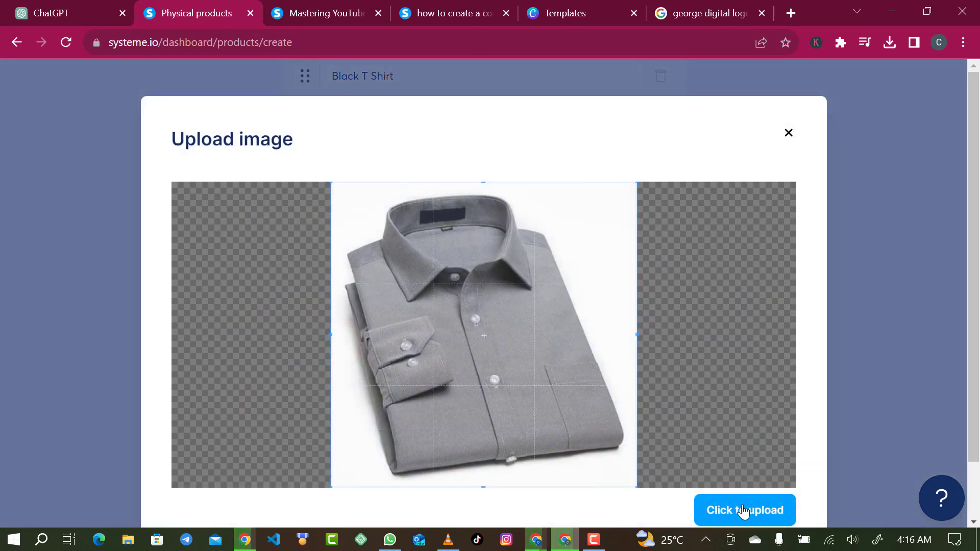
click(744, 520)
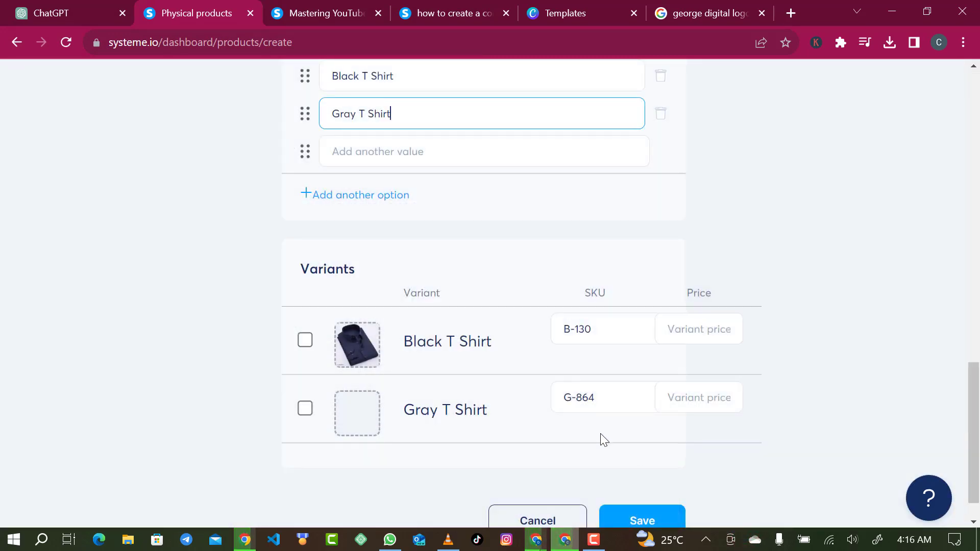
scroll(600, 433, down, 1)
click(666, 483)
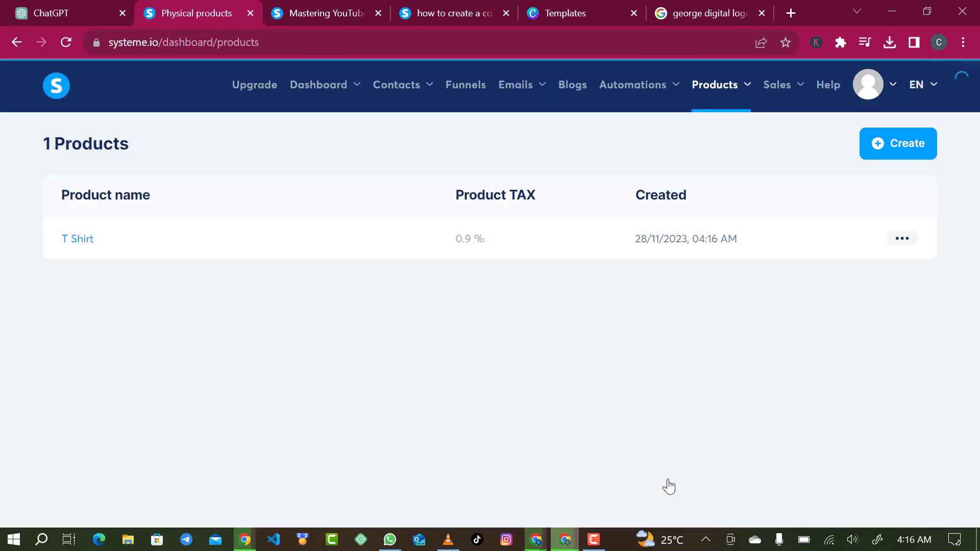
Step: Reopen the T Shirt product, price Black T Shirt at 29, and begin Gray's price
click(74, 239)
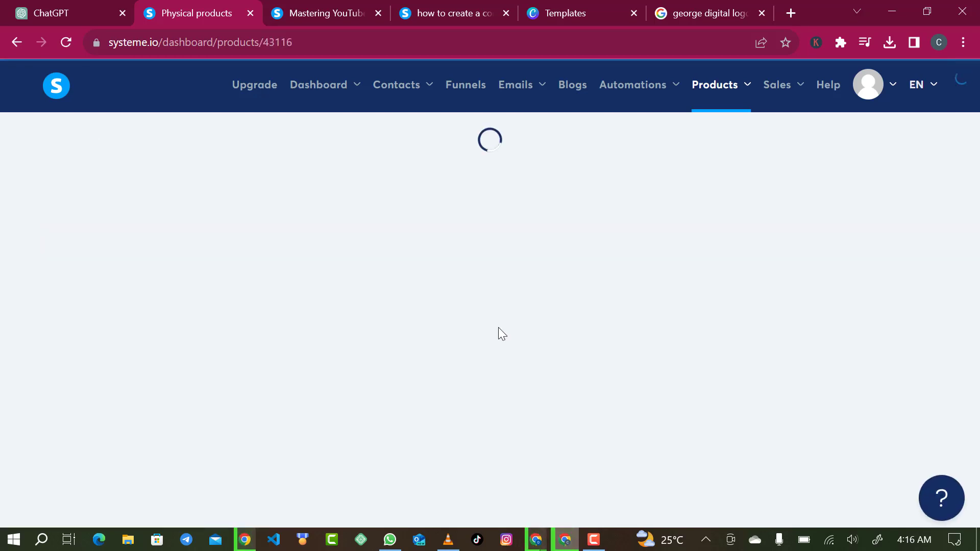
scroll(502, 334, down, 15)
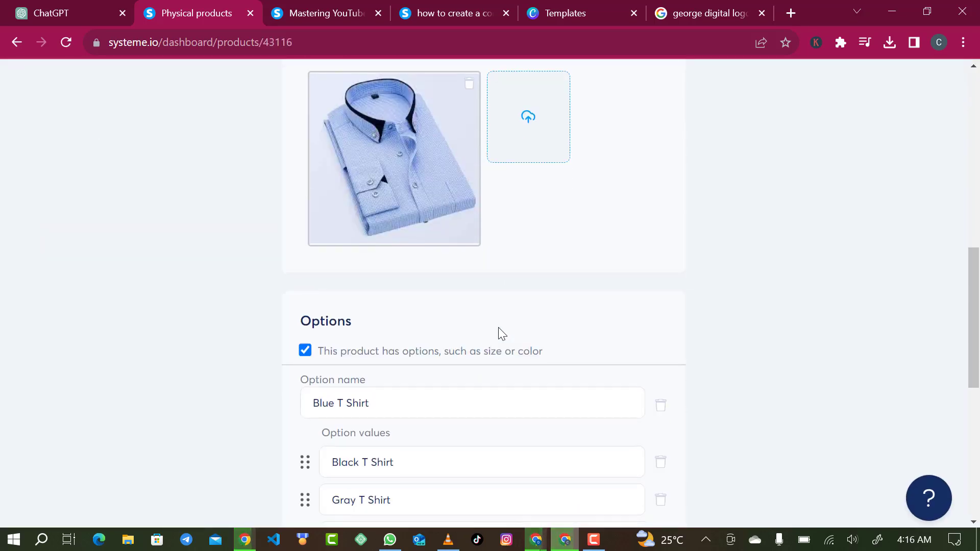
scroll(560, 311, down, 5)
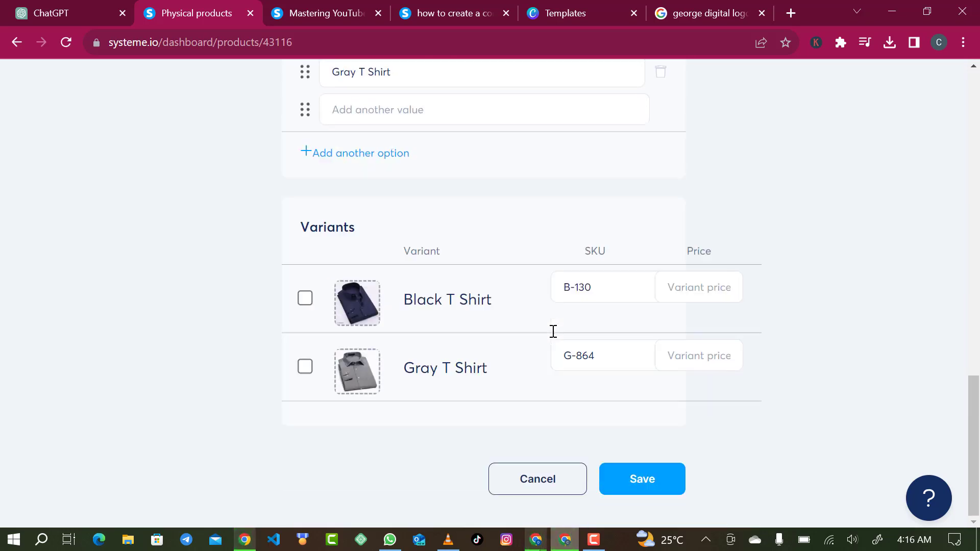
click(706, 293)
text(29)
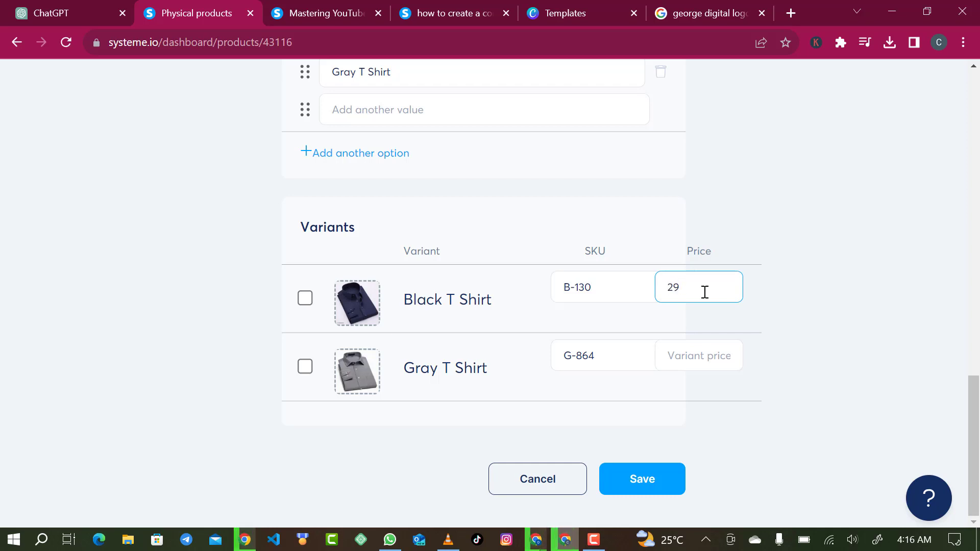
click(673, 349)
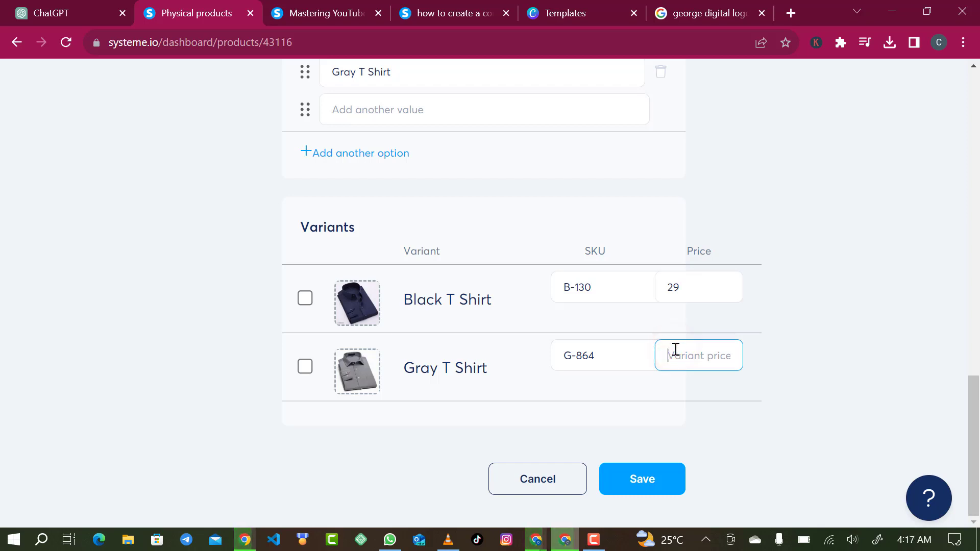
text(3)
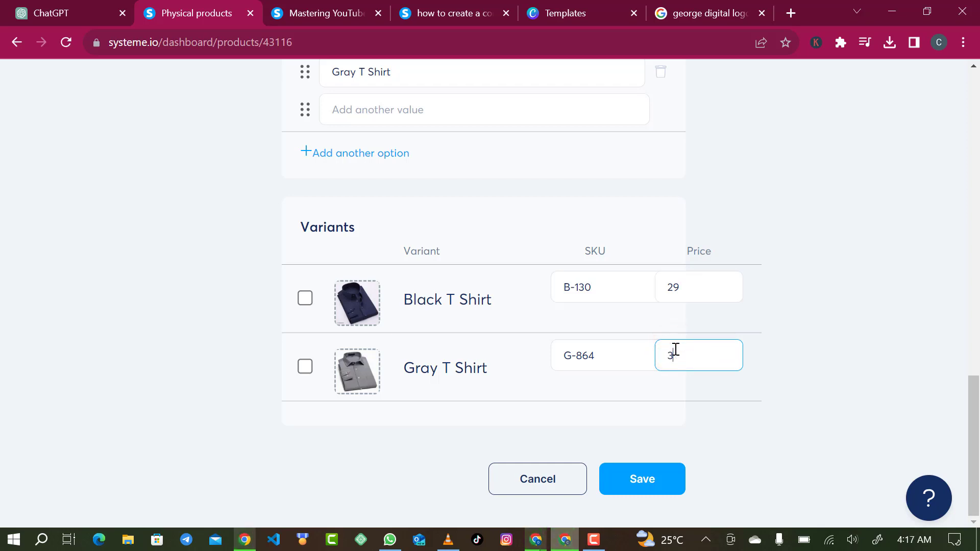
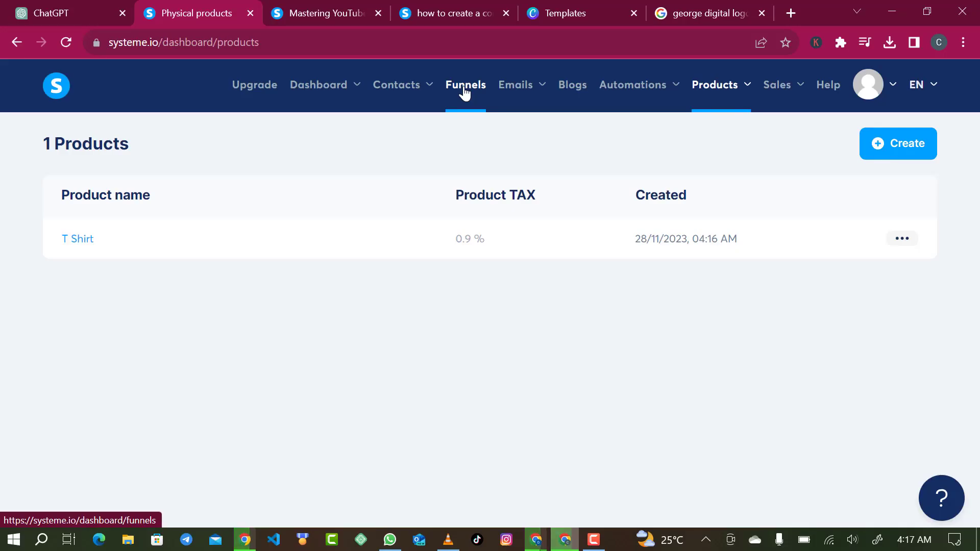
Step: Go to Funnels, open Demo Funnel and start adding a new funnel step
click(463, 87)
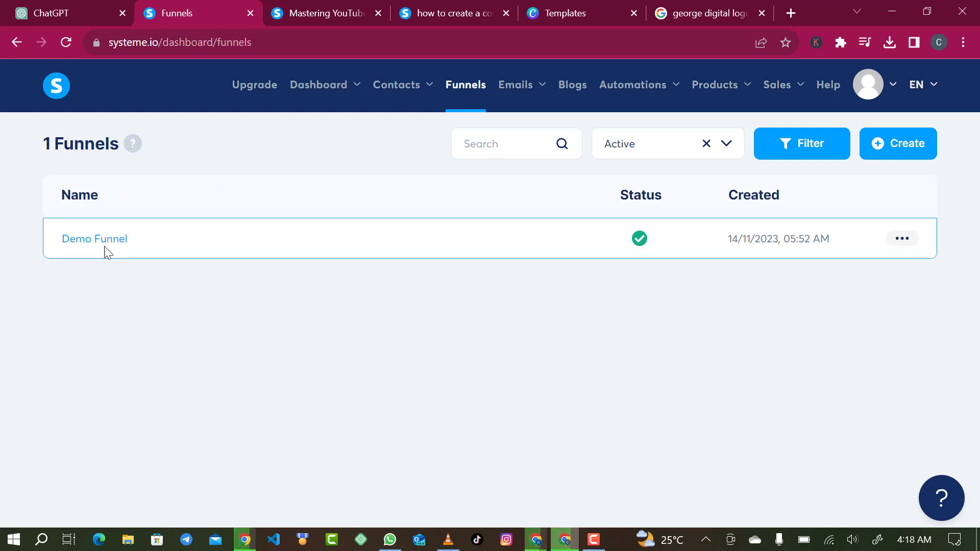
click(90, 241)
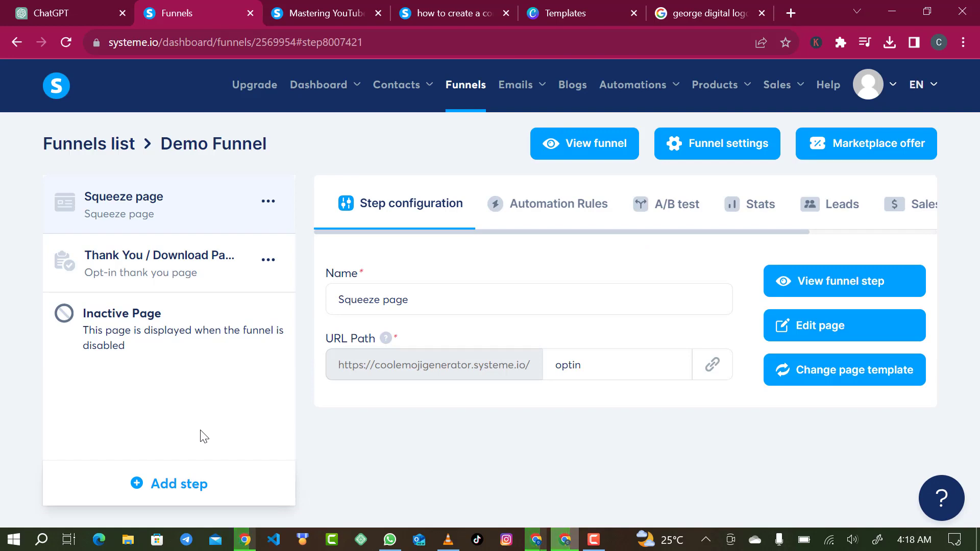
click(169, 484)
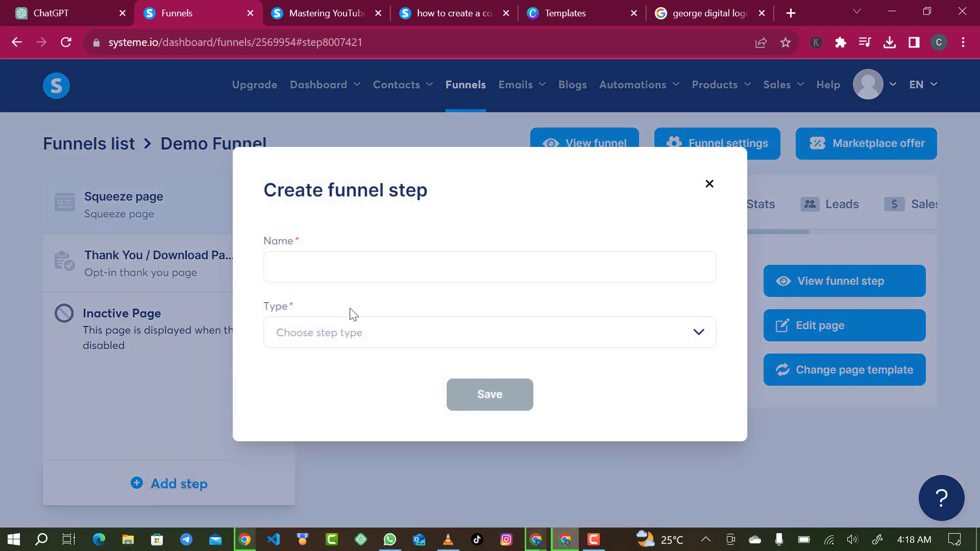
Step: Create a step named 'Sales Page for T shirt' with type Sales page and save it
click(339, 258)
text(S)
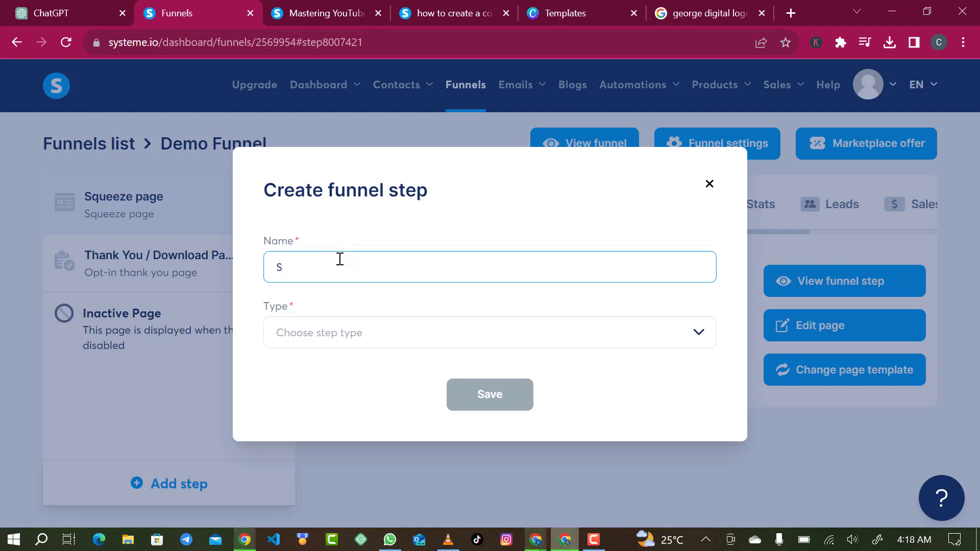
text(ales Pa)
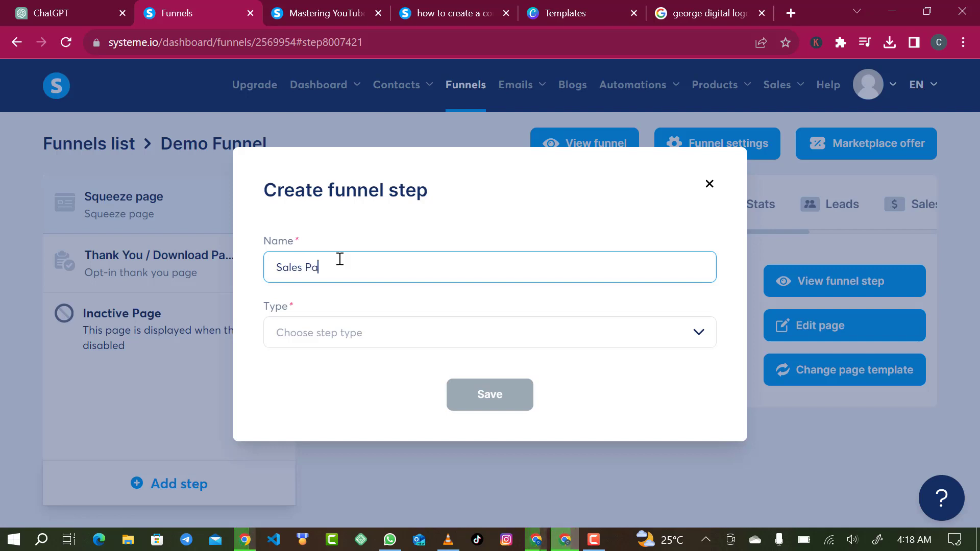
text(ge fo)
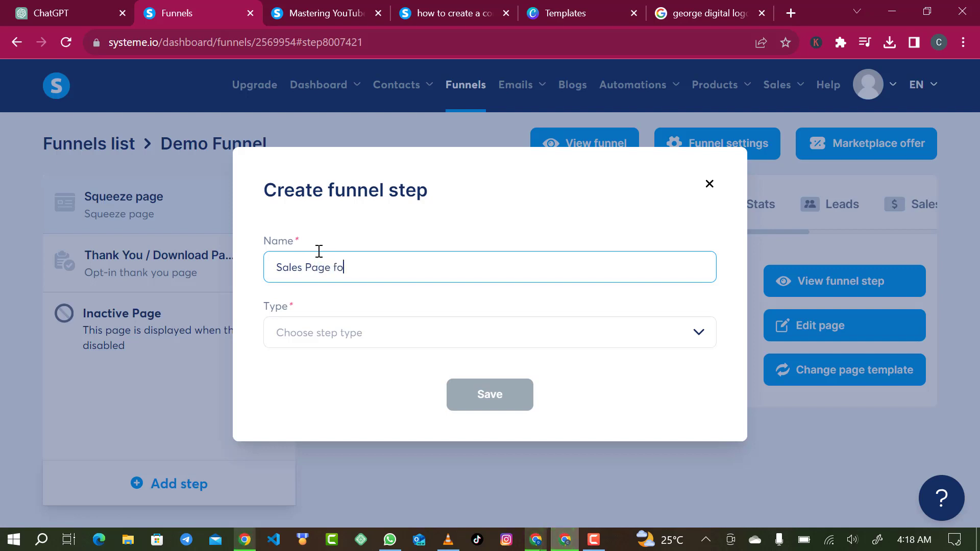
text(r T shirt)
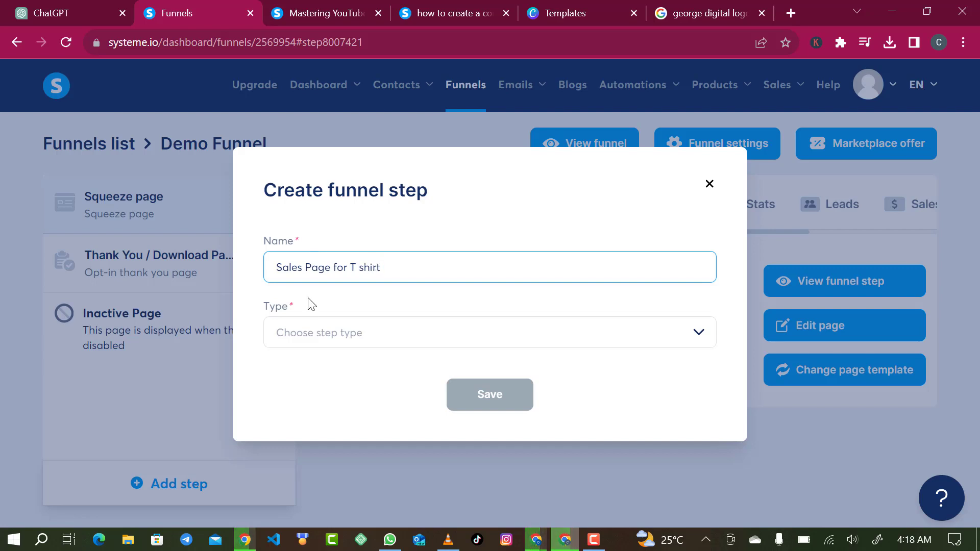
click(345, 338)
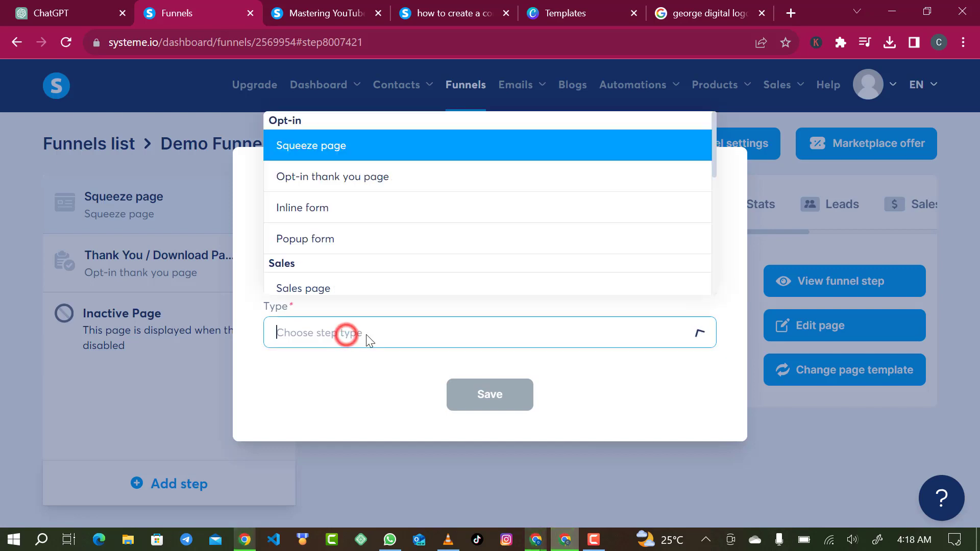
scroll(380, 280, down, 2)
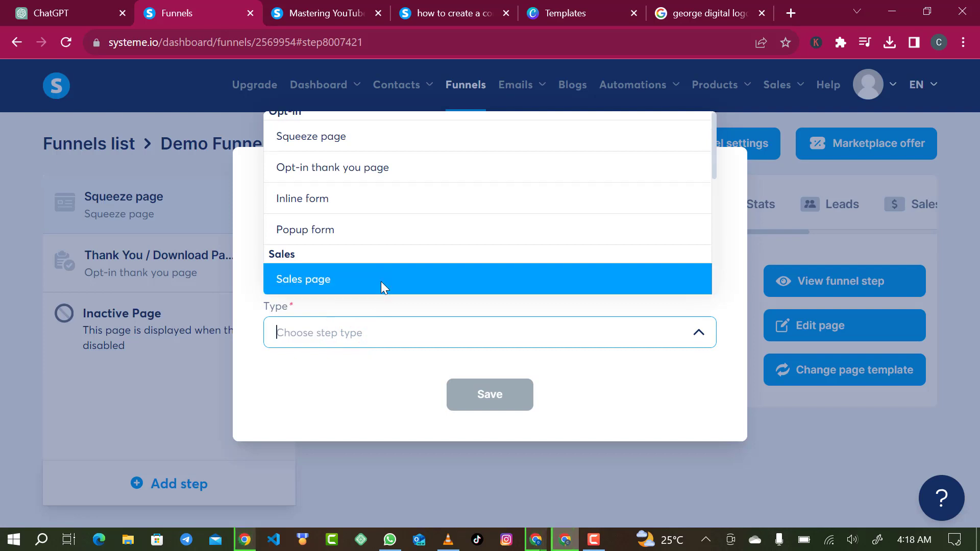
click(356, 252)
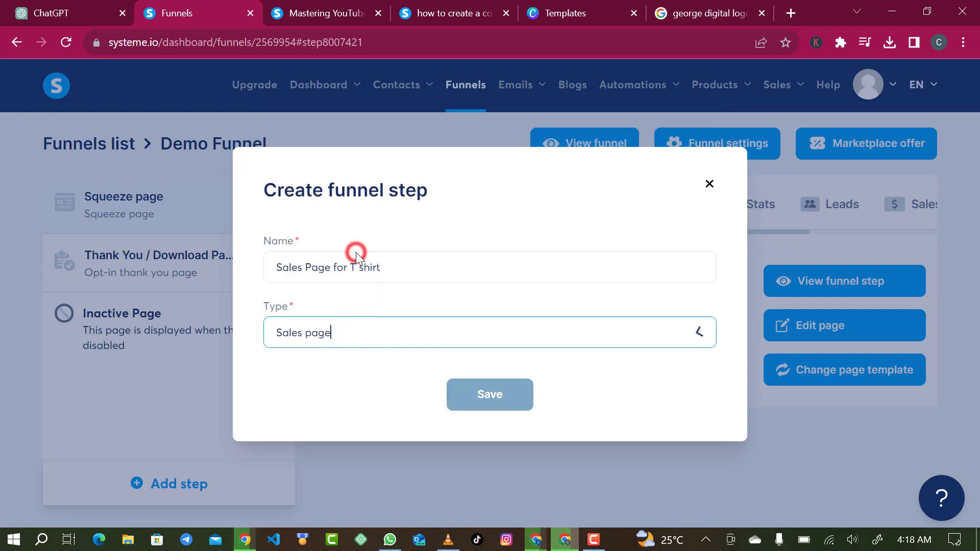
click(499, 402)
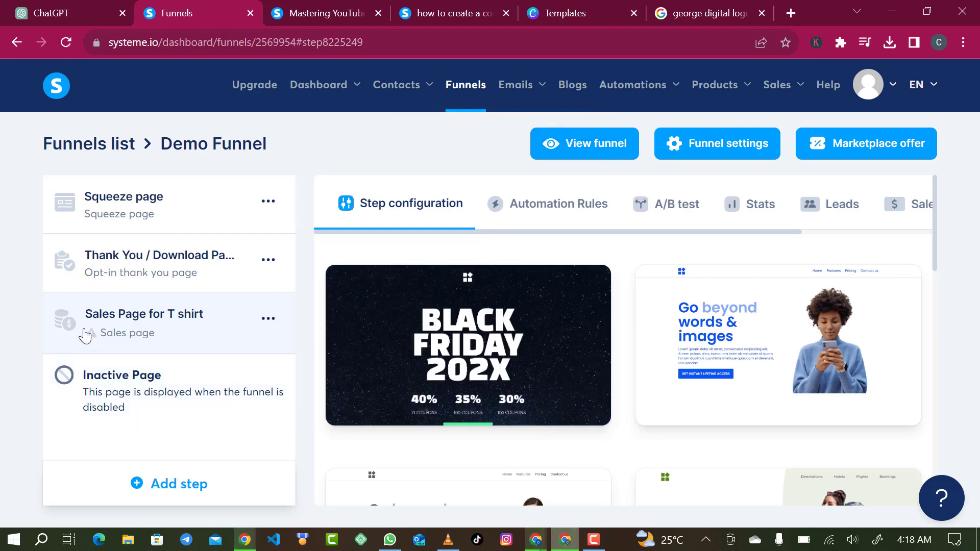
Step: Browse the template gallery and pick the Black Friday 202X template
scroll(547, 395, down, 2)
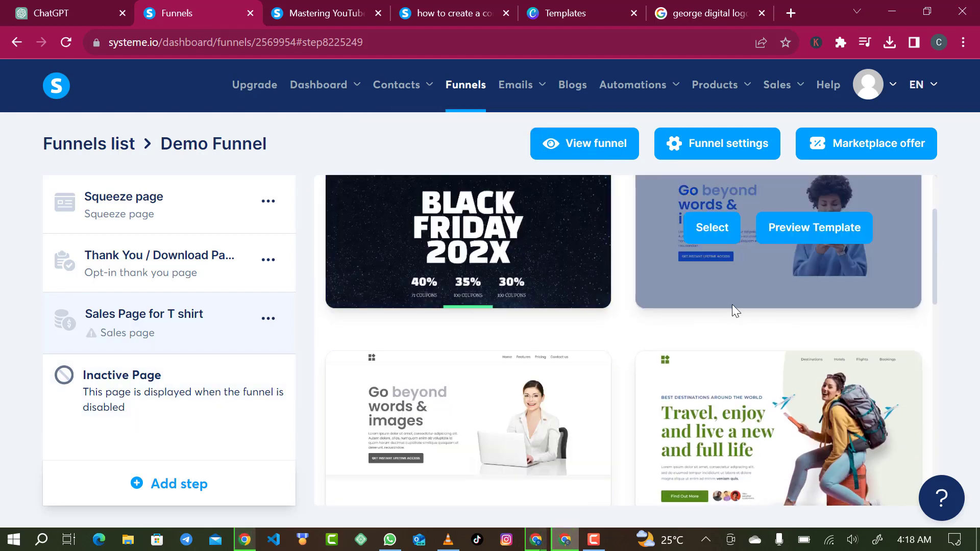
scroll(601, 281, down, 3)
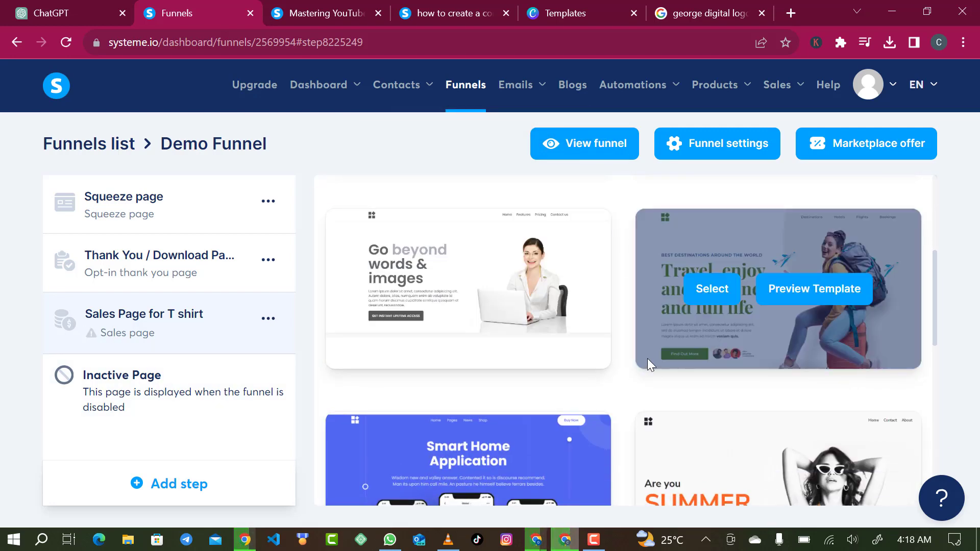
scroll(647, 358, down, 3)
scroll(648, 359, down, 2)
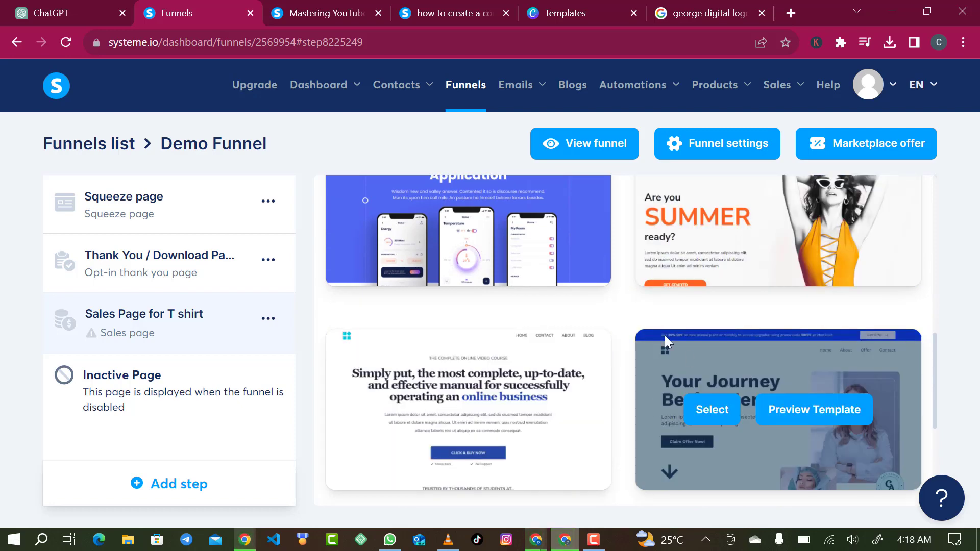
scroll(602, 320, up, 3)
scroll(602, 320, down, 1)
scroll(601, 320, up, 1)
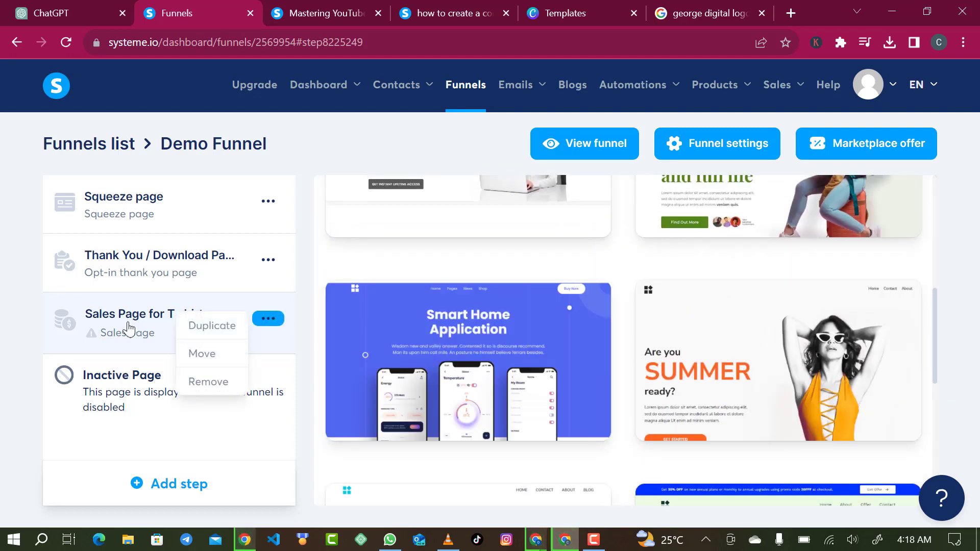
scroll(405, 324, up, 3)
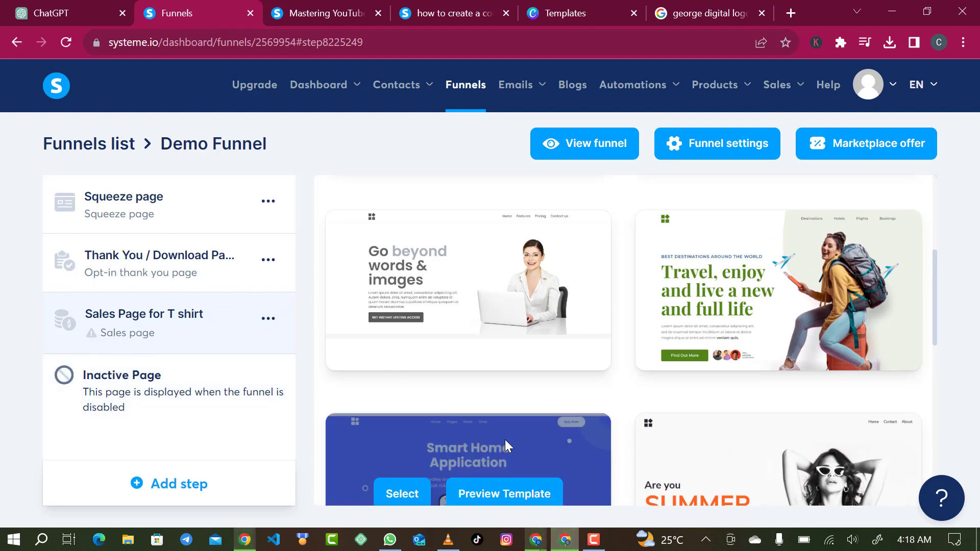
scroll(504, 439, up, 3)
scroll(504, 439, up, 1)
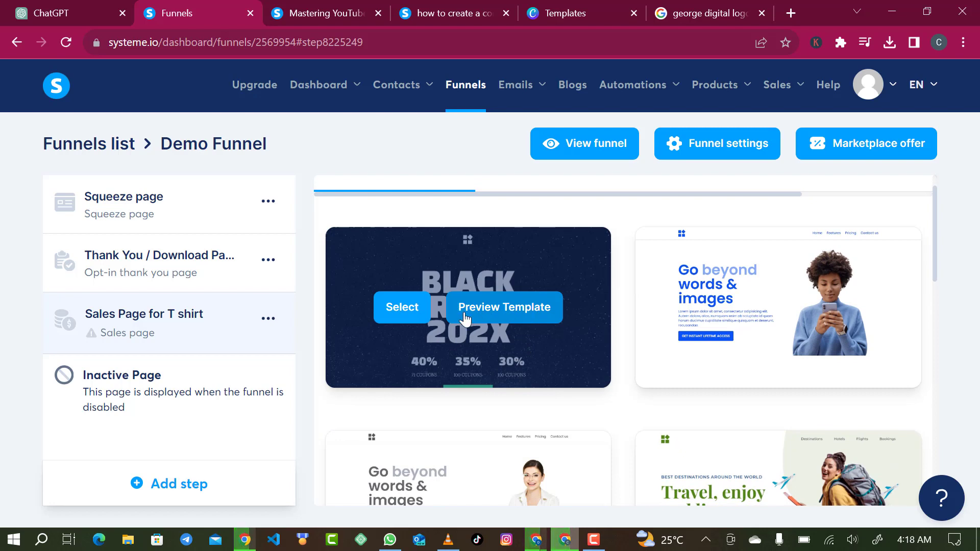
click(401, 309)
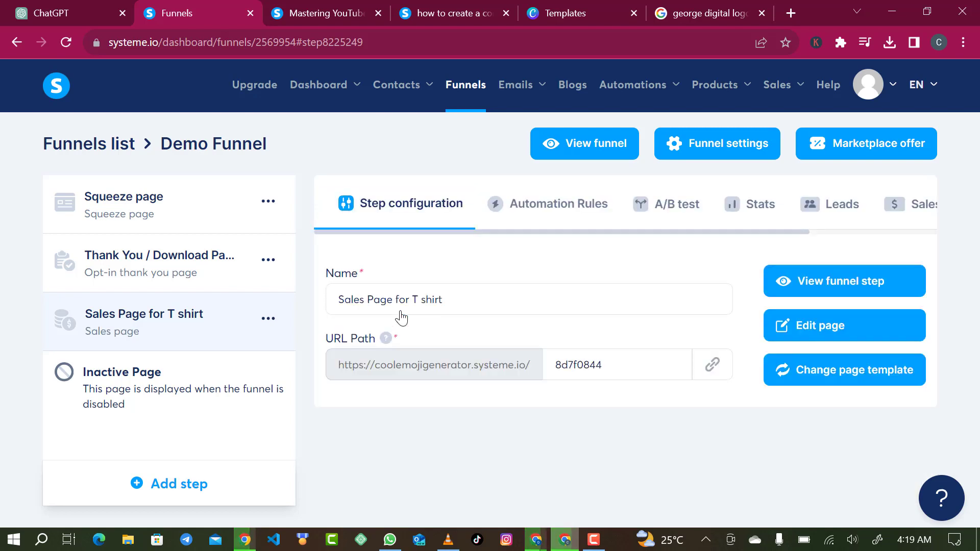
Step: Edit the page and review its coupon, countdown, product and newsletter sections
click(842, 325)
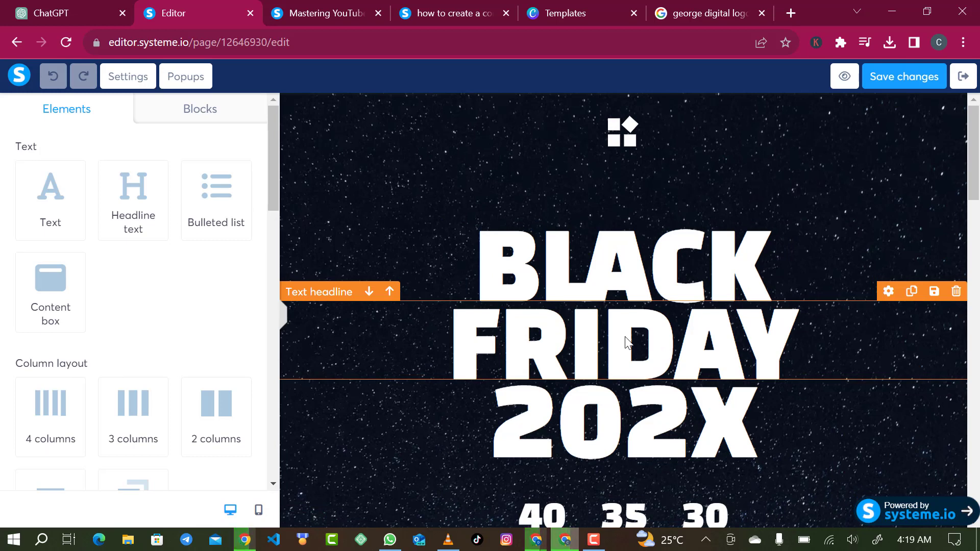
scroll(627, 340, down, 8)
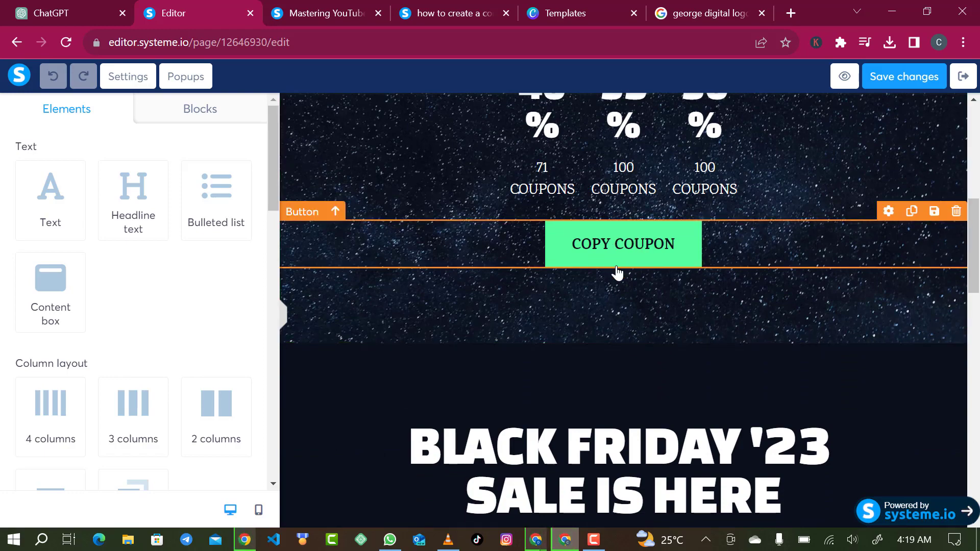
scroll(633, 396, down, 2)
scroll(633, 396, down, 10)
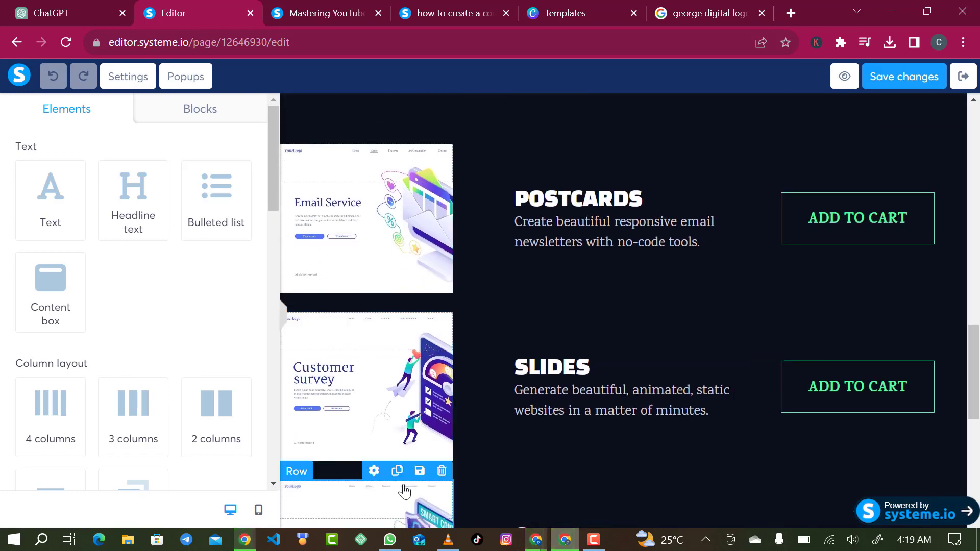
scroll(403, 490, down, 8)
scroll(403, 490, up, 7)
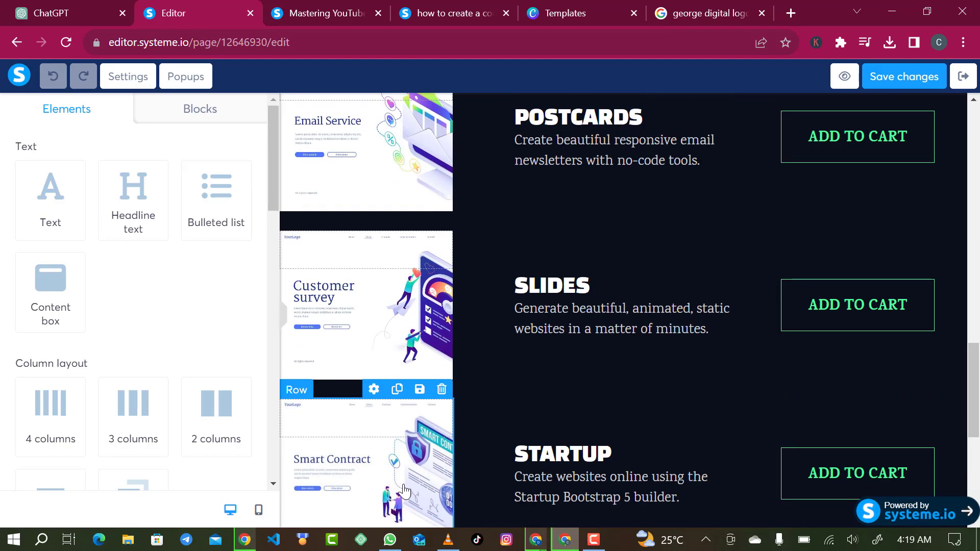
scroll(402, 490, down, 7)
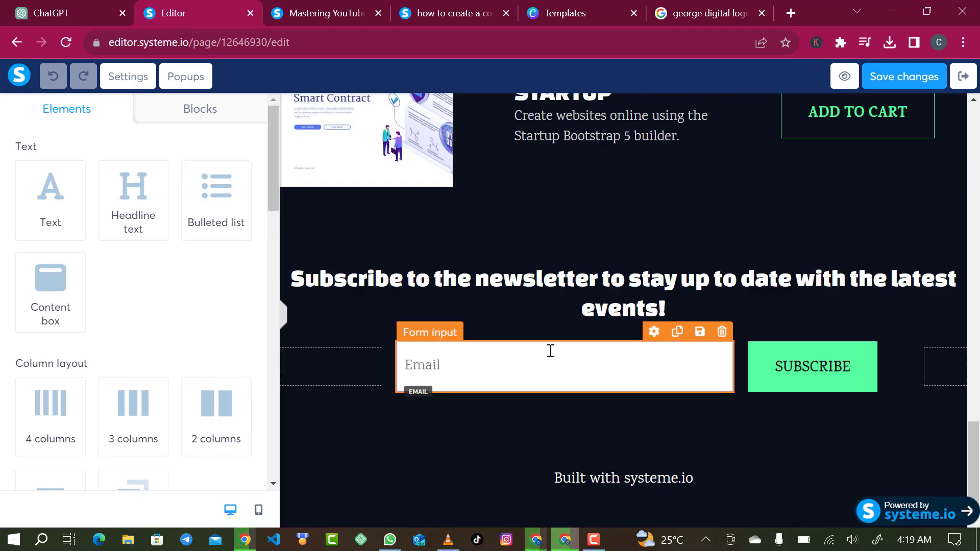
scroll(550, 345, up, 8)
scroll(549, 346, down, 3)
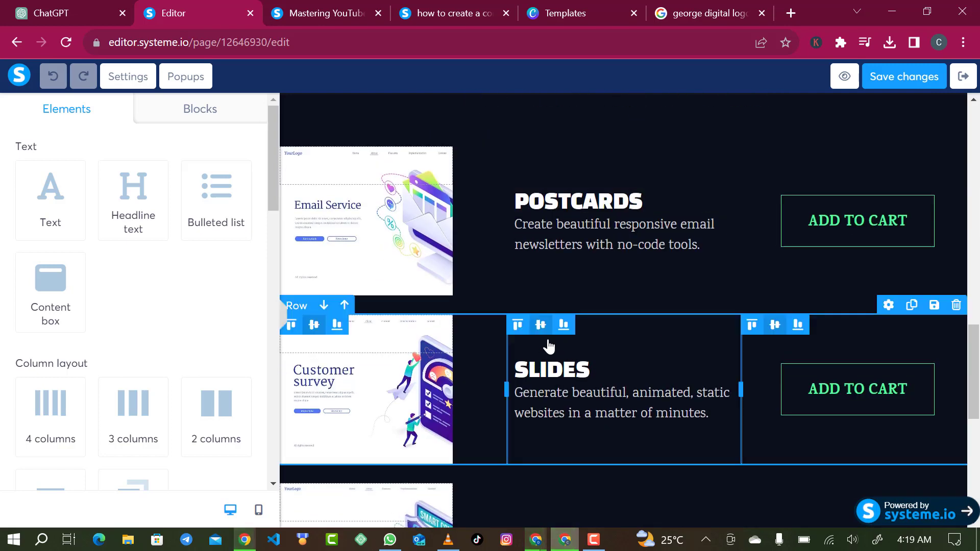
Step: Remove the Email Service background image from the first product's image row
click(330, 267)
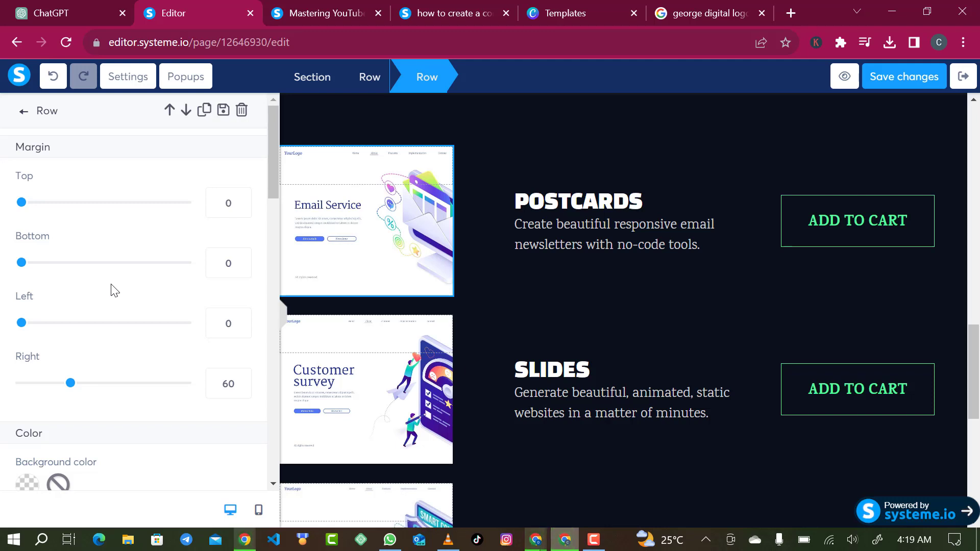
scroll(112, 289, down, 5)
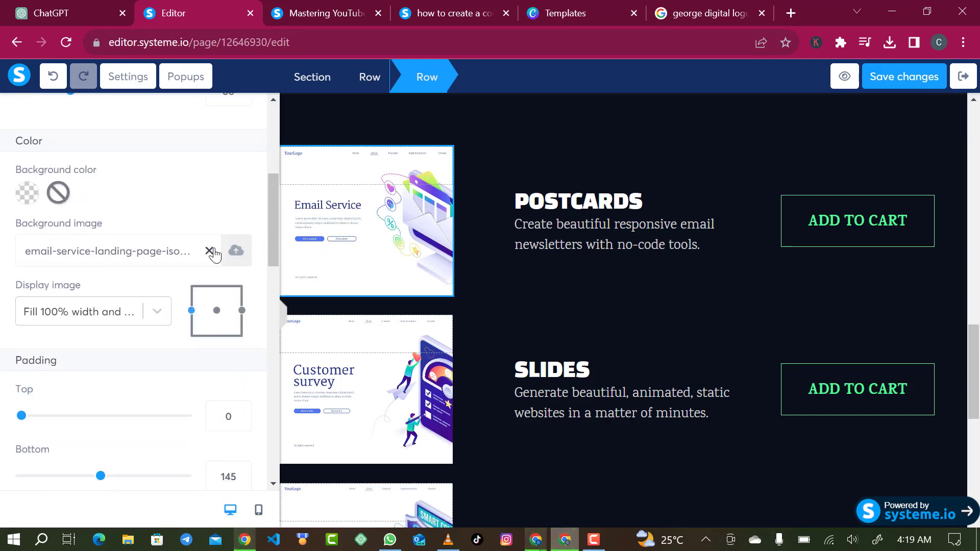
click(209, 252)
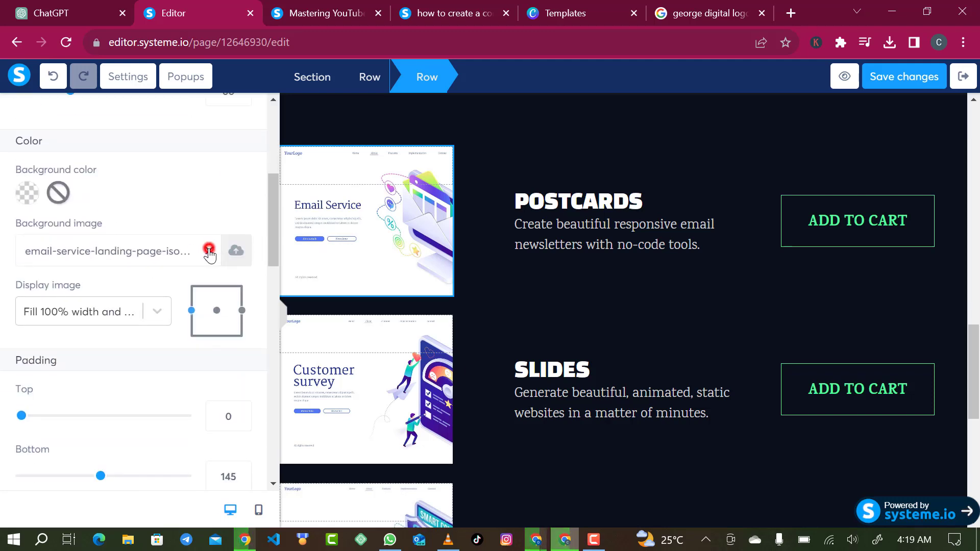
click(128, 247)
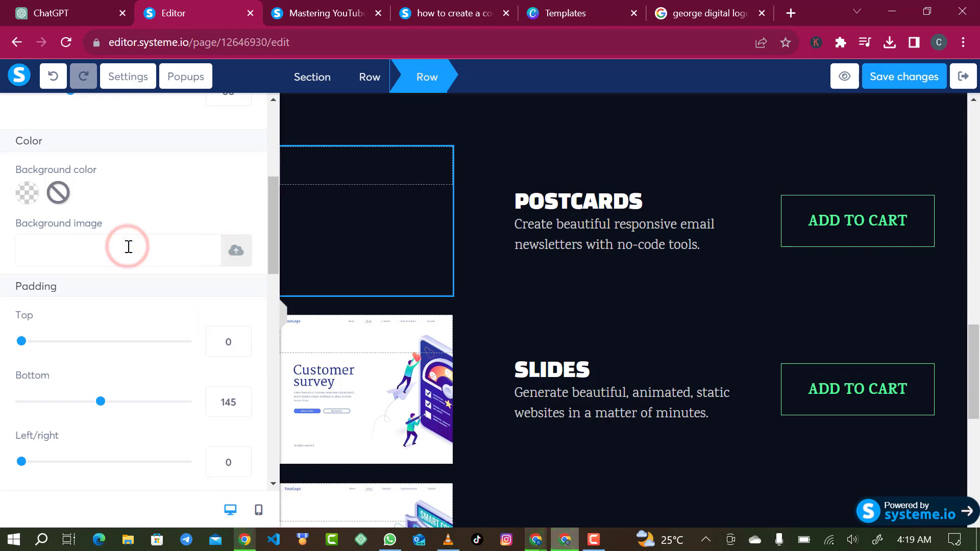
click(128, 246)
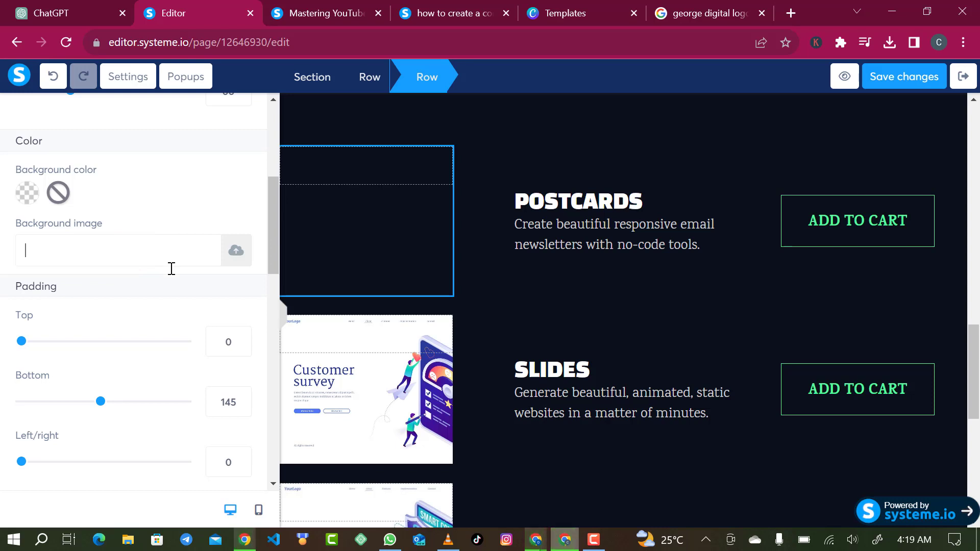
Step: Upload 'light blue tshirt' from Downloads and insert it as the row's background image
click(235, 254)
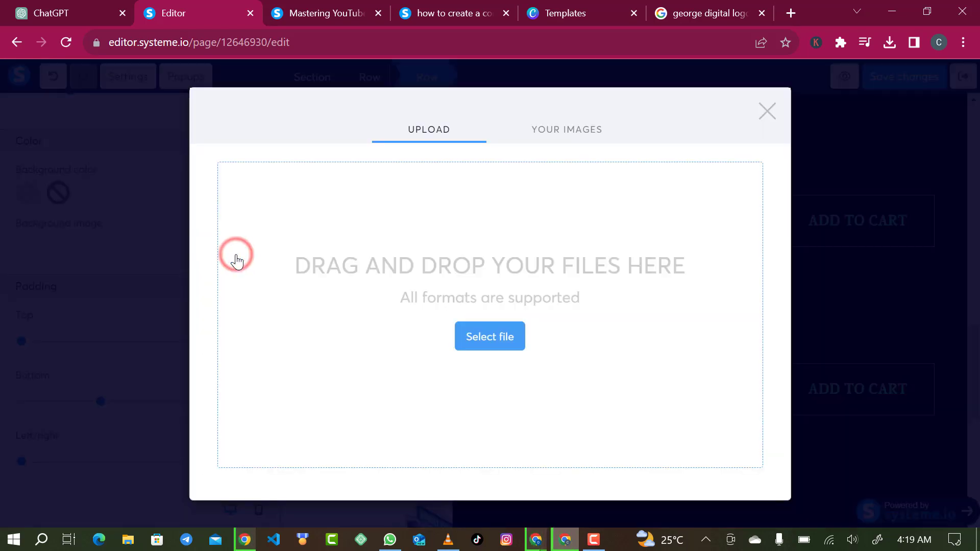
click(531, 133)
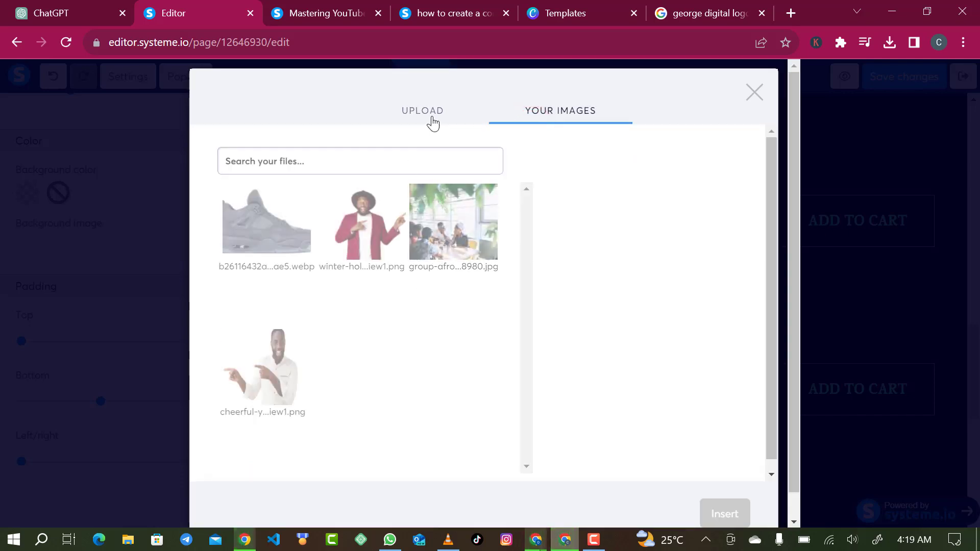
click(434, 119)
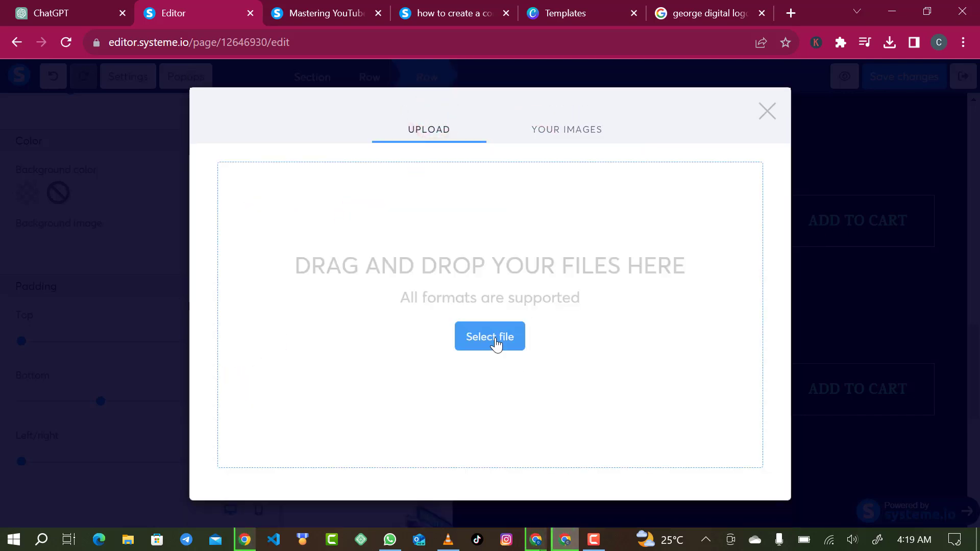
click(495, 338)
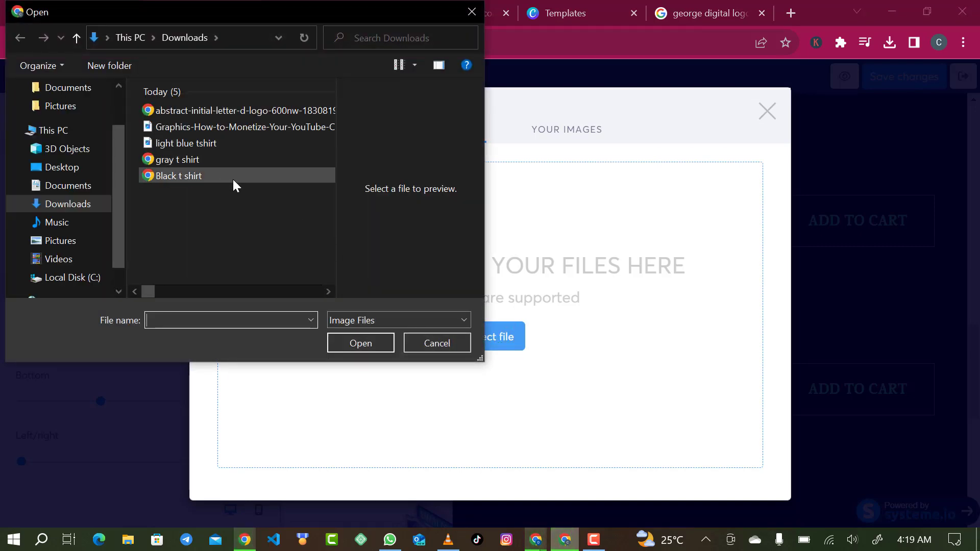
click(232, 178)
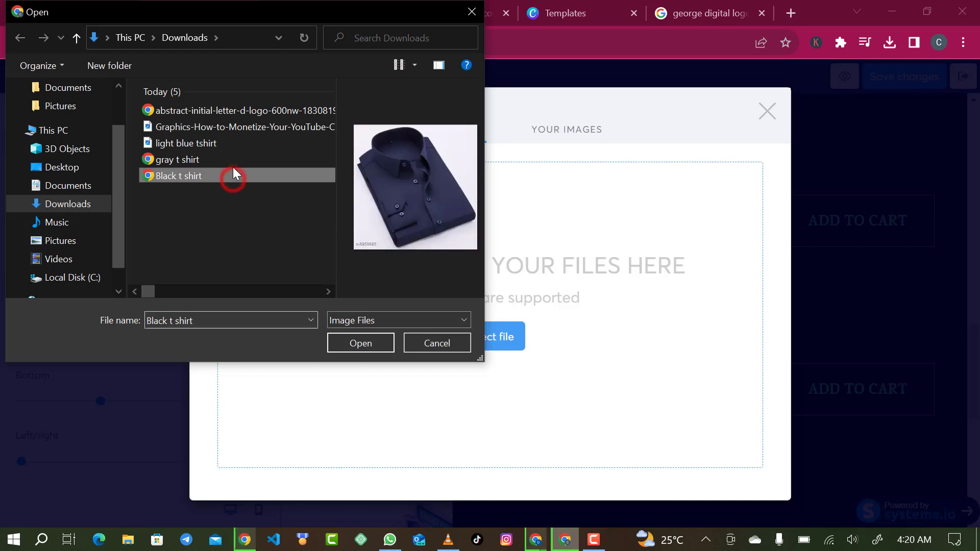
click(228, 174)
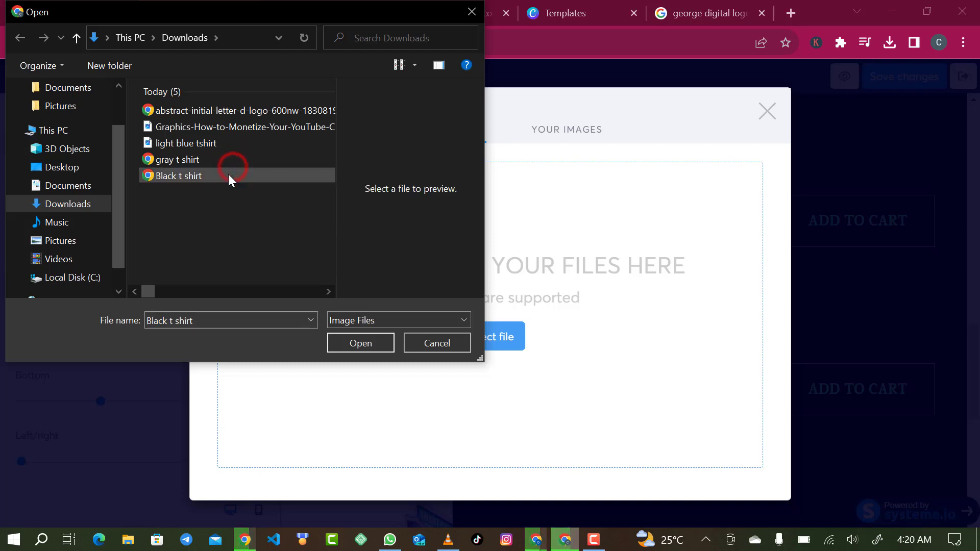
click(224, 155)
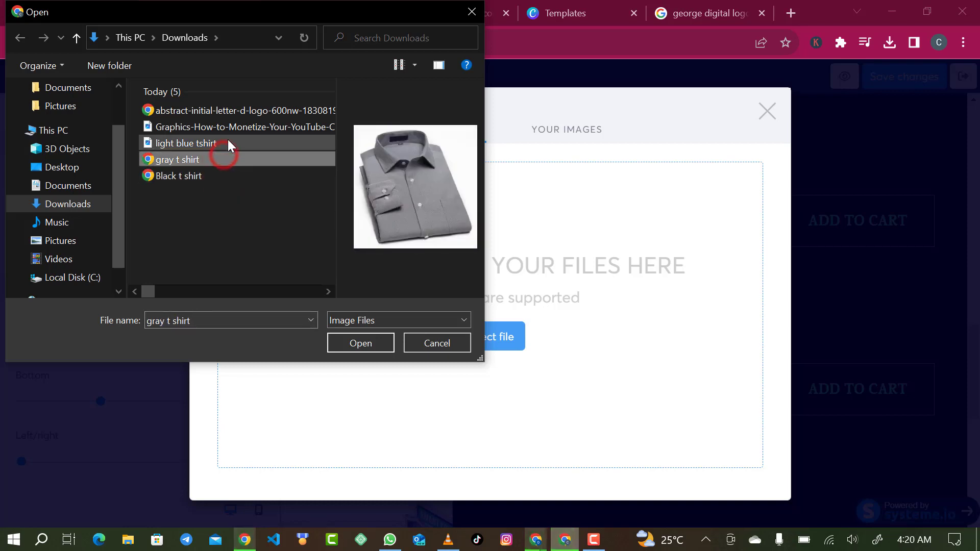
click(227, 144)
click(352, 345)
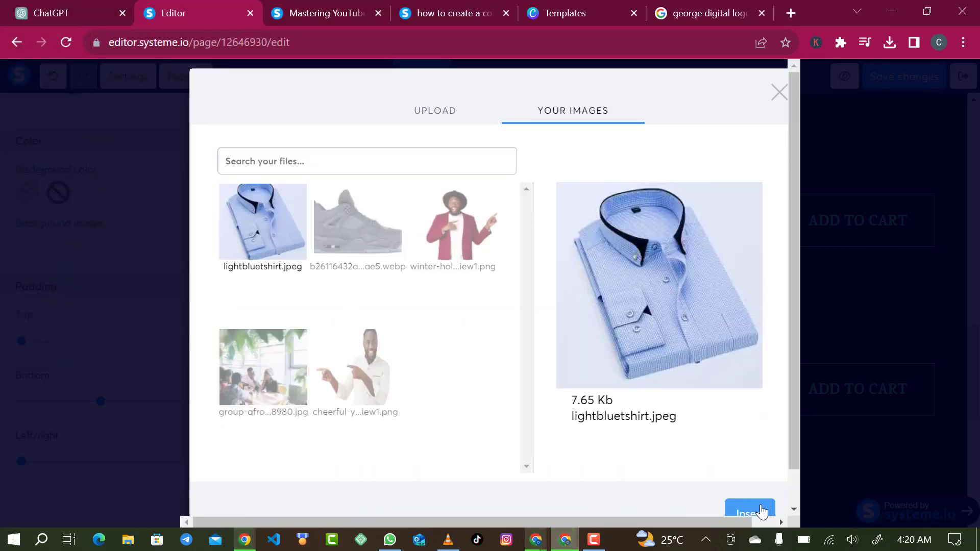
click(760, 510)
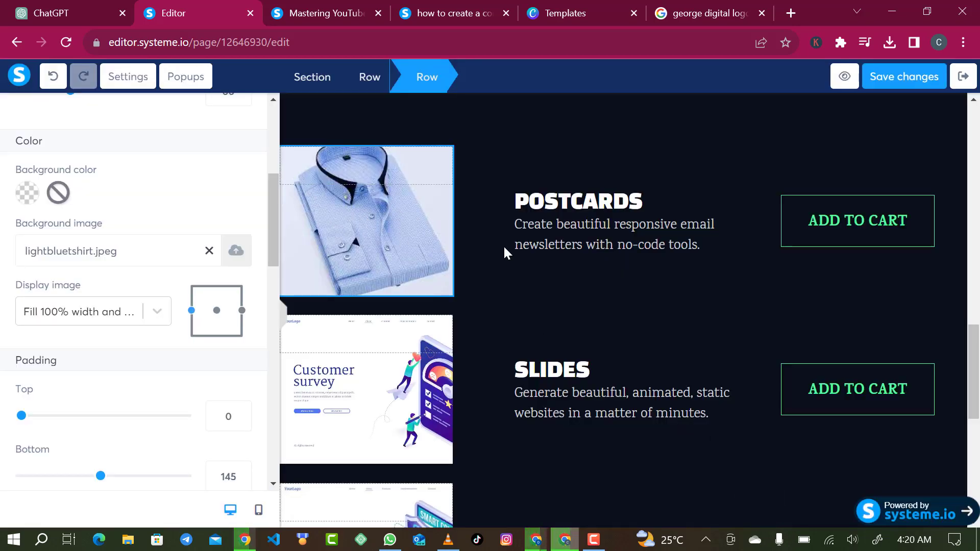
Step: Change the POSTCARDS heading to 'Men T Shirt'
click(564, 197)
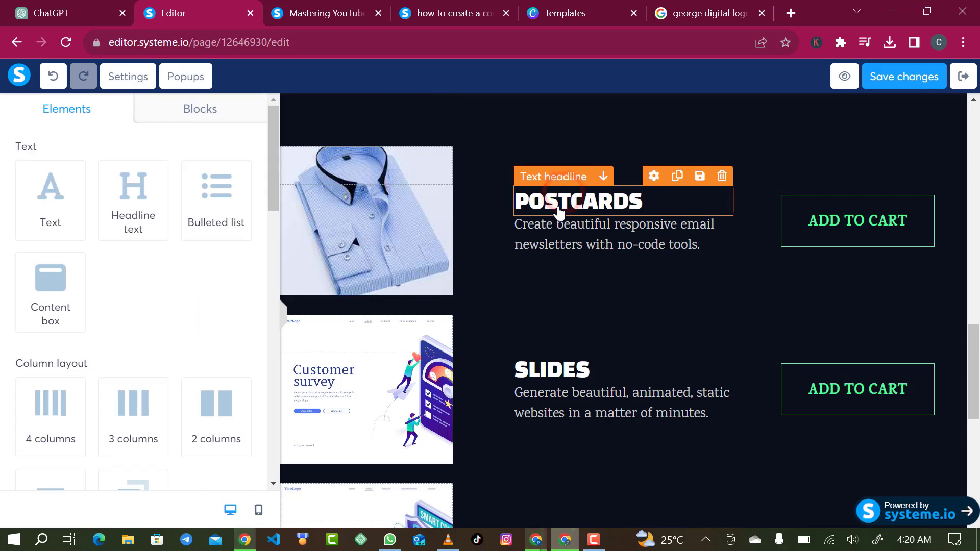
click(558, 206)
double_click(558, 208)
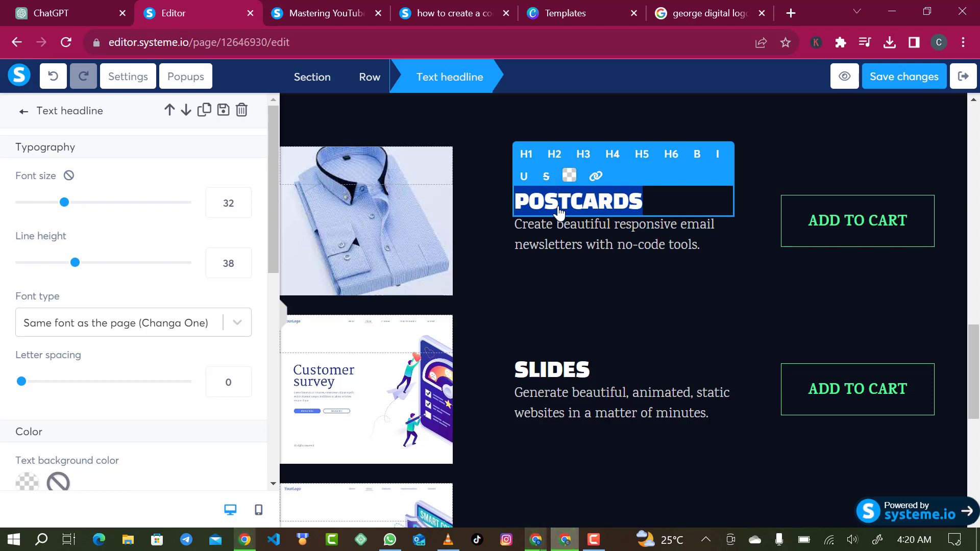
text(T)
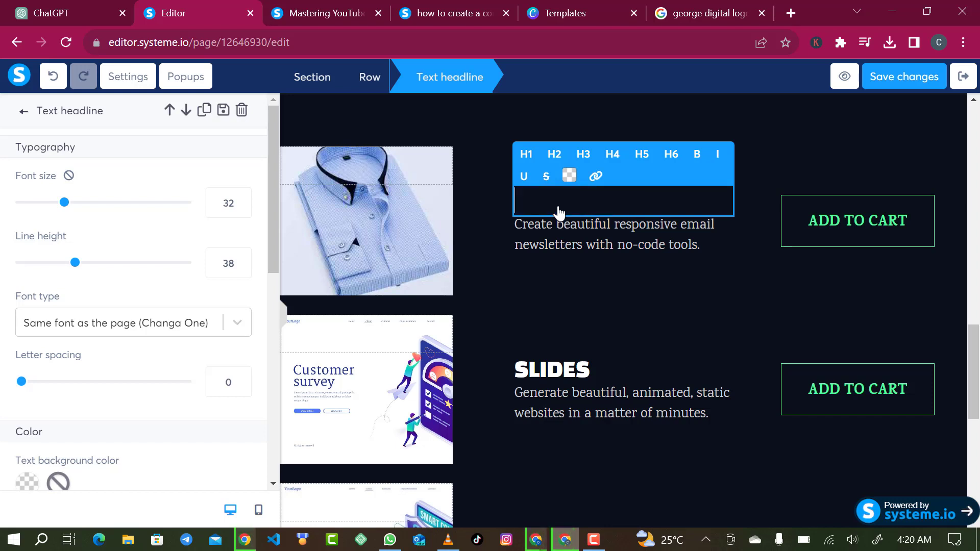
text(Meen)
key(BackSpace)
key(BackSpace)
text(n )
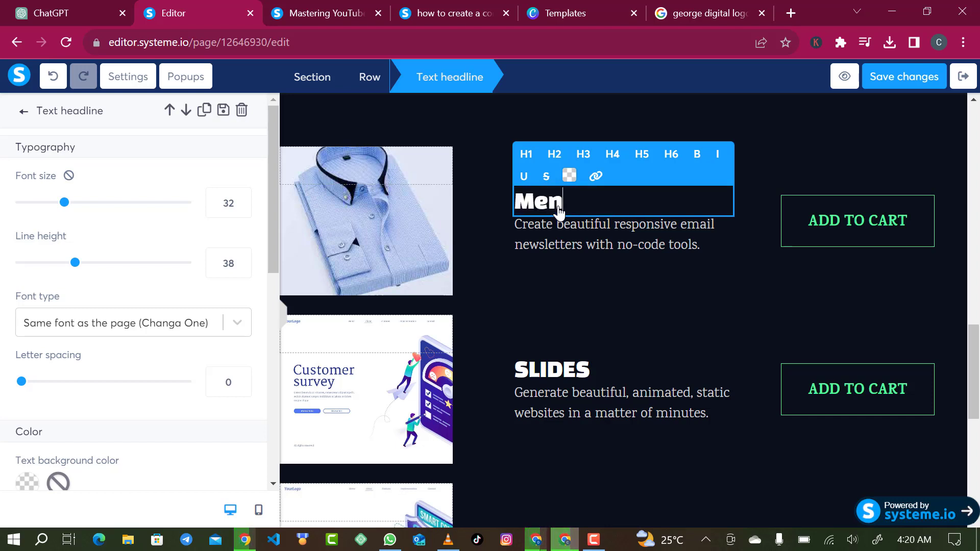
text(T Shirt)
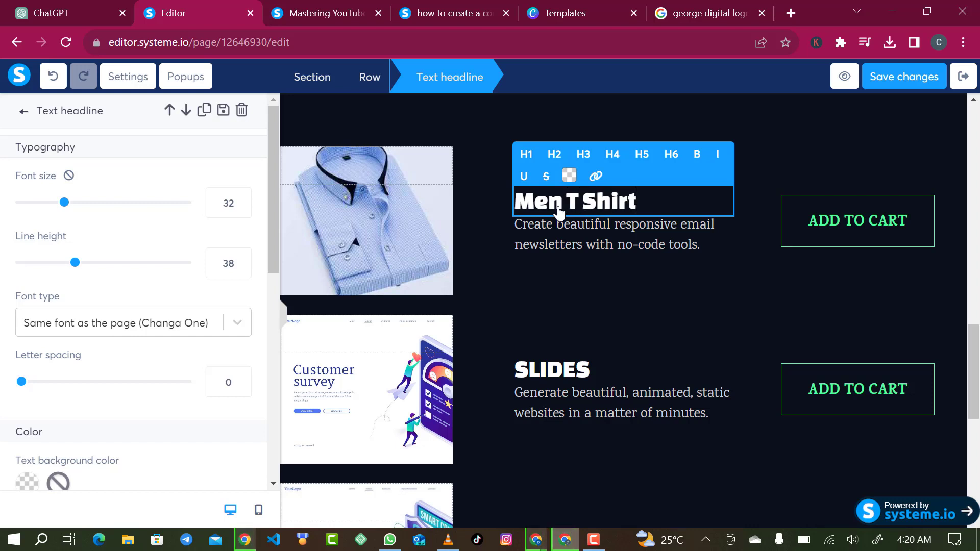
Step: Replace the description with 'This T-shirt is suitable for Sports and event'
click(529, 229)
click(534, 239)
triple_click(541, 241)
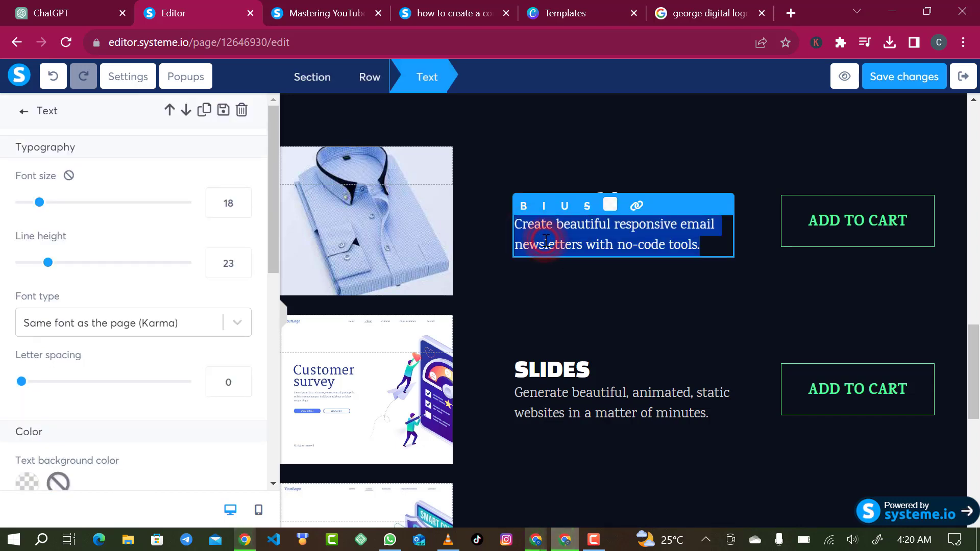
text(This T-shirt is suitable for Sports and)
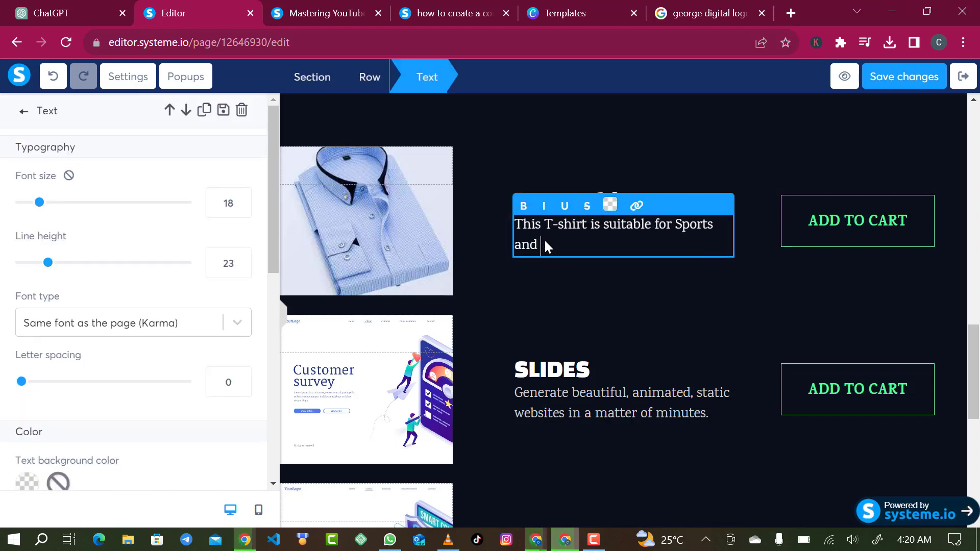
text(R event)
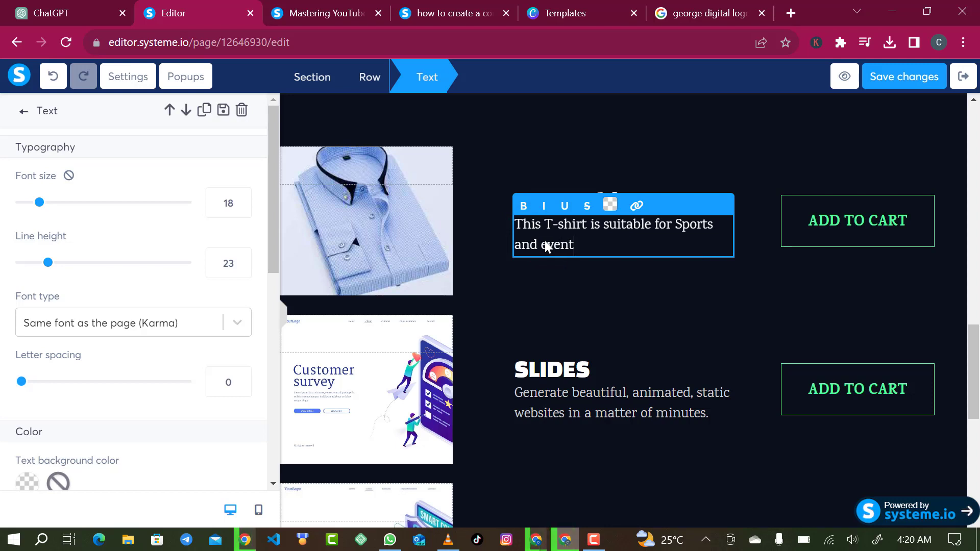
Step: Set the Men T Shirt ADD TO CART button's click action to Next step URL
click(794, 235)
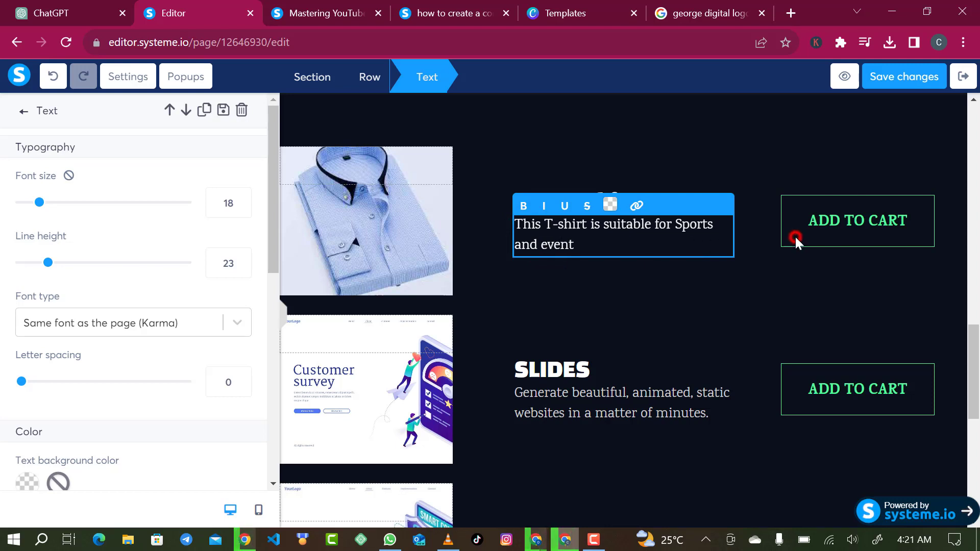
click(823, 238)
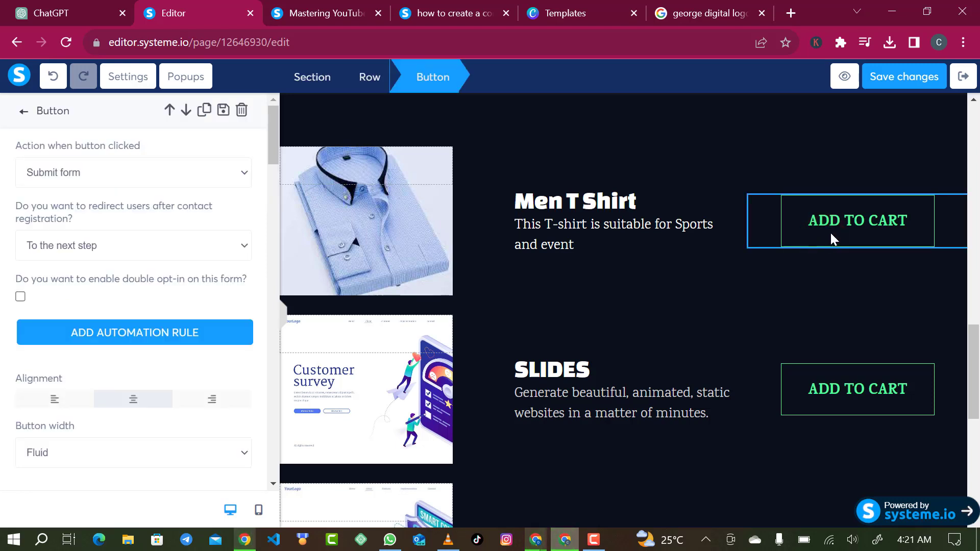
click(160, 177)
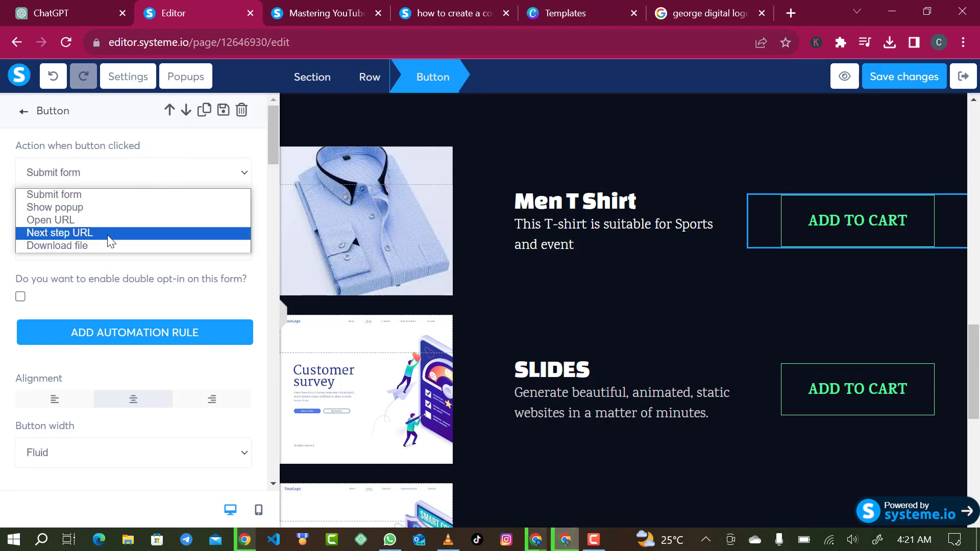
click(121, 196)
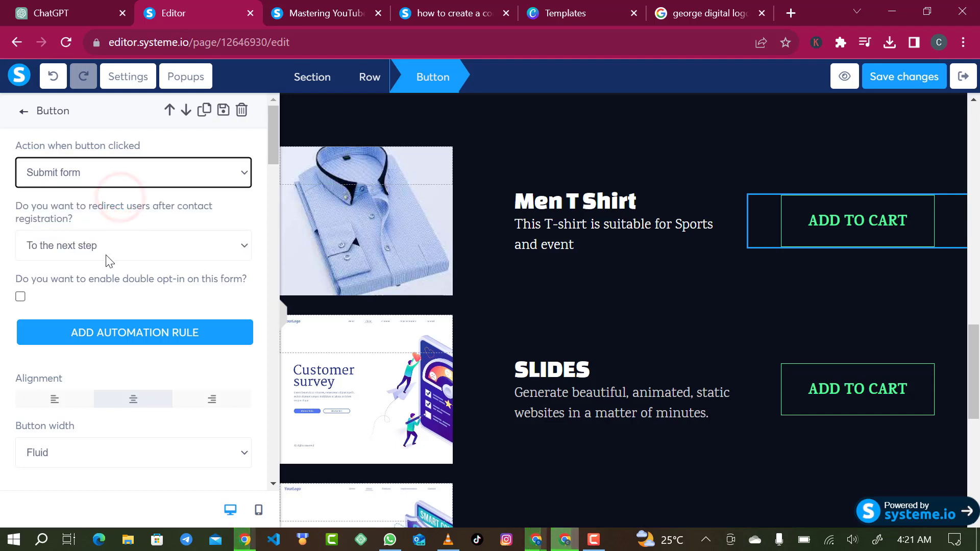
click(107, 188)
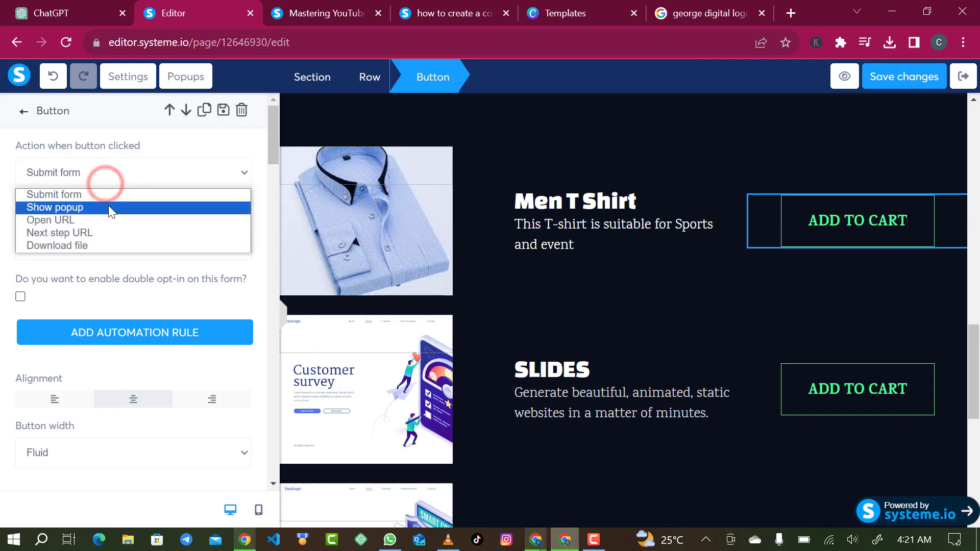
click(121, 231)
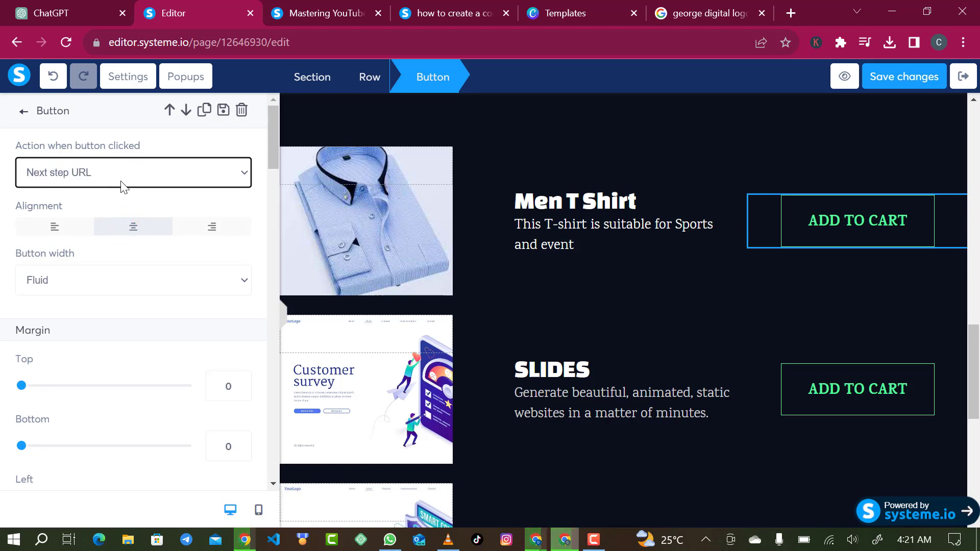
click(123, 185)
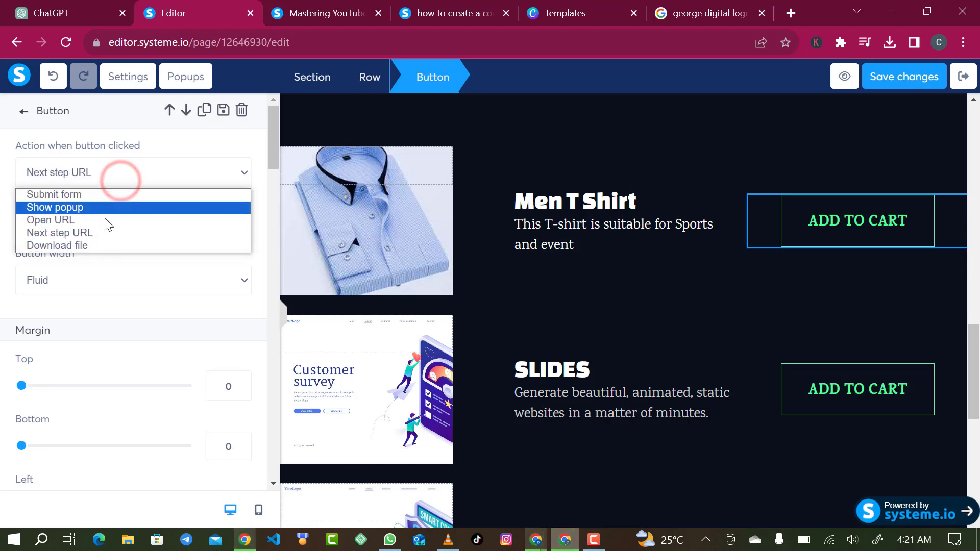
click(110, 200)
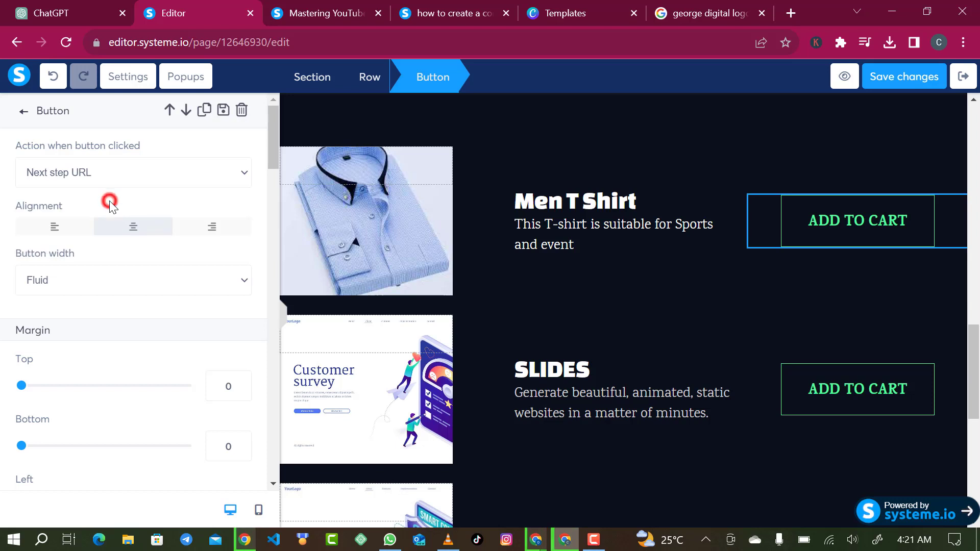
click(118, 179)
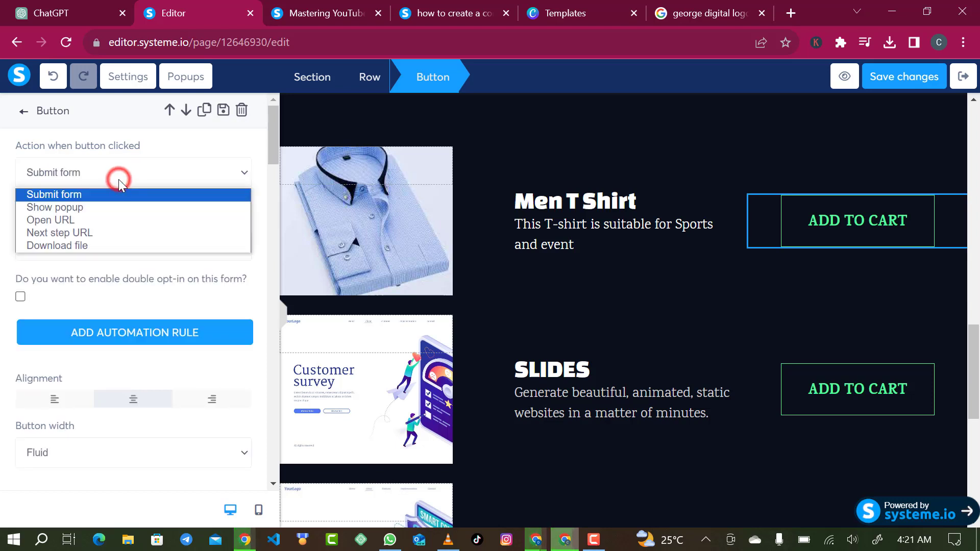
click(103, 232)
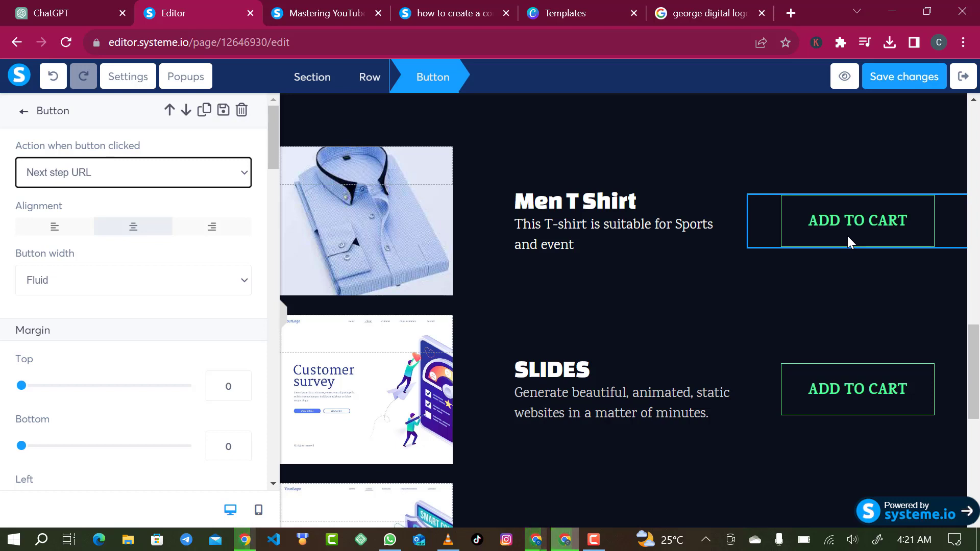
click(858, 388)
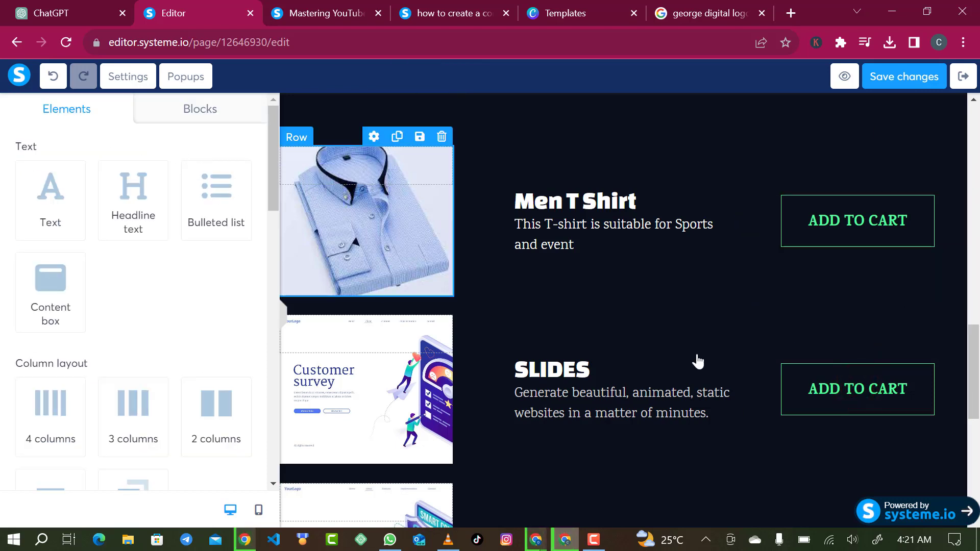
Step: Switch the SLIDES ADD TO CART button's click action from Submit form to Next step URL
click(840, 407)
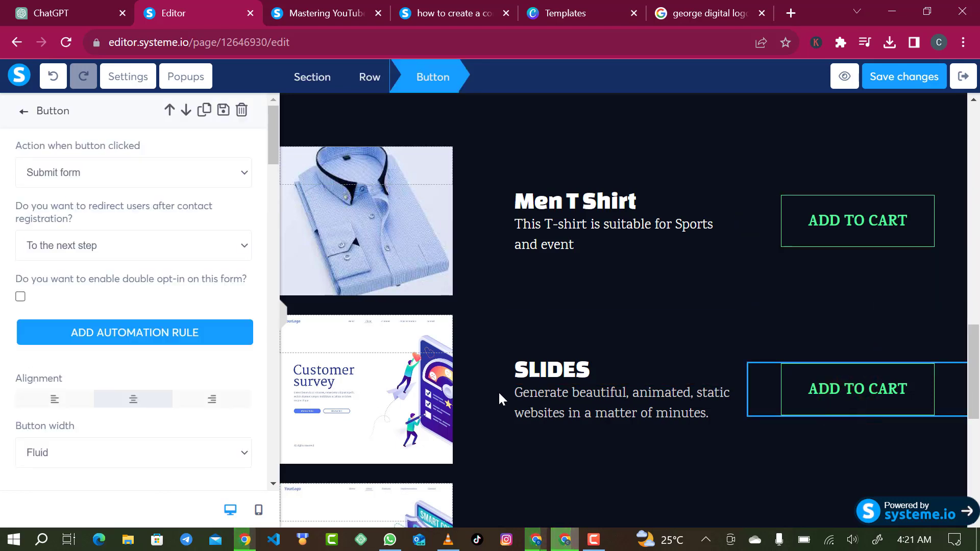
click(129, 173)
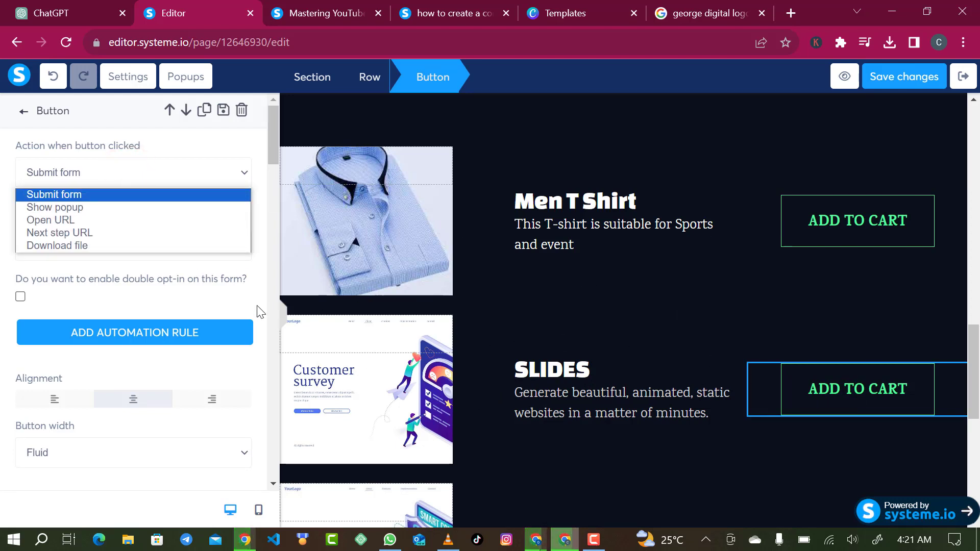
click(98, 233)
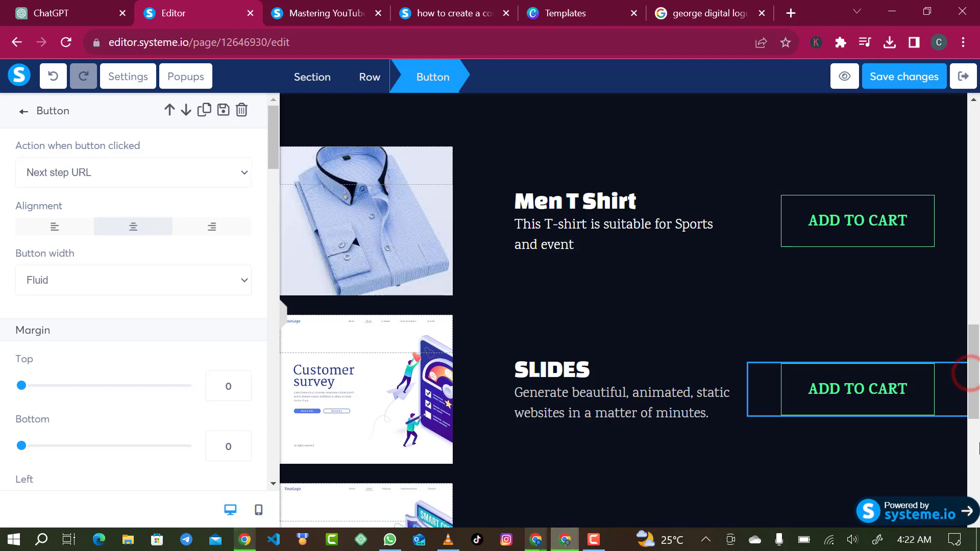
click(975, 371)
drag(975, 371, 974, 426)
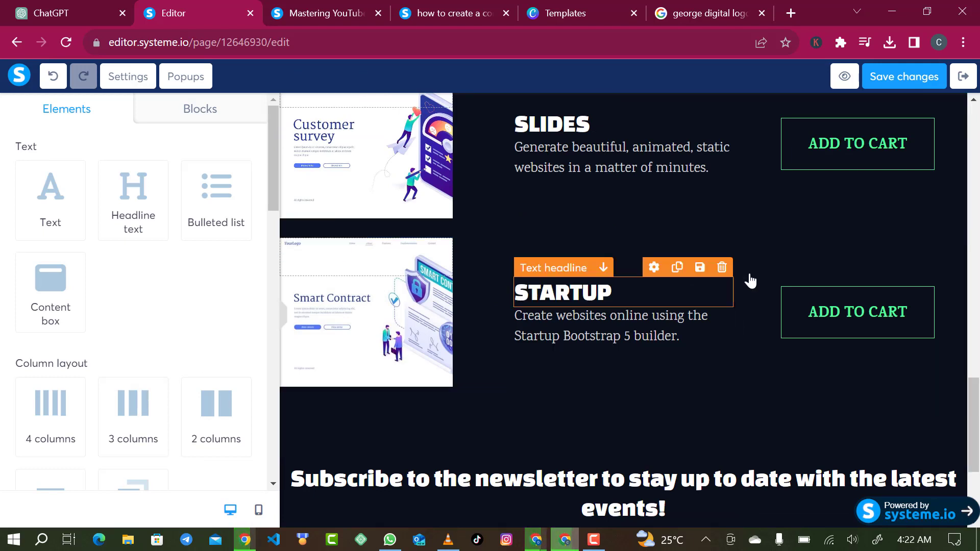
Step: Delete the STARTUP row from the row toolbar and confirm with OK
mouse_move(932, 245)
click(955, 228)
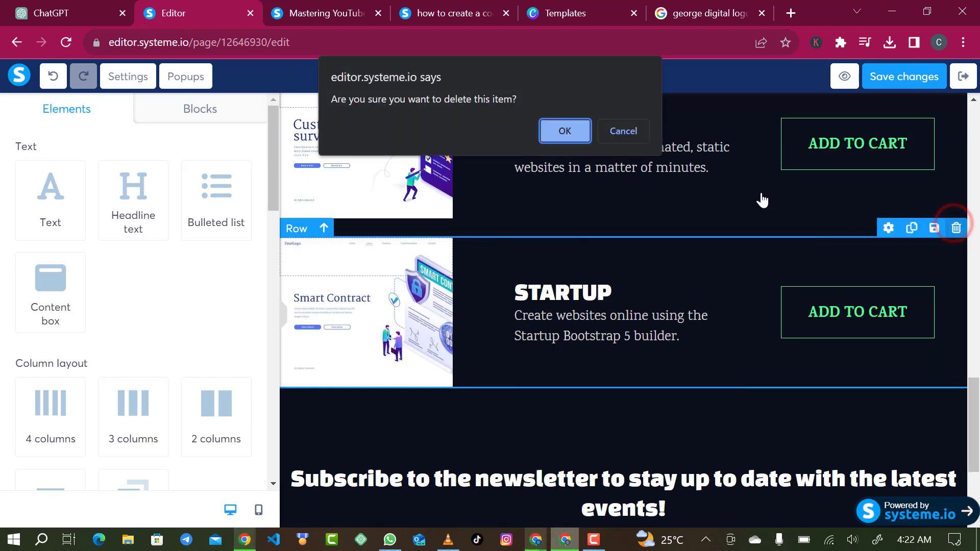
click(566, 127)
scroll(644, 167, up, 4)
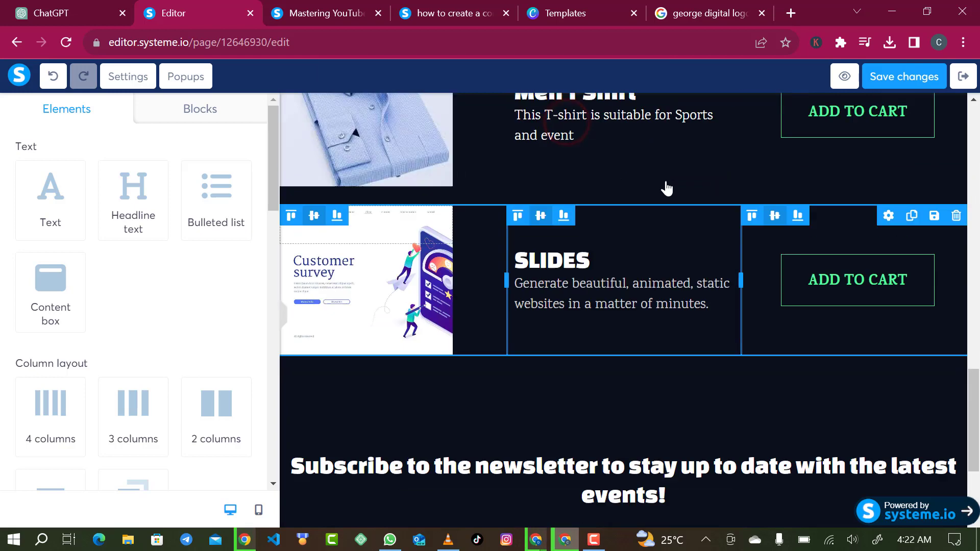
mouse_move(956, 280)
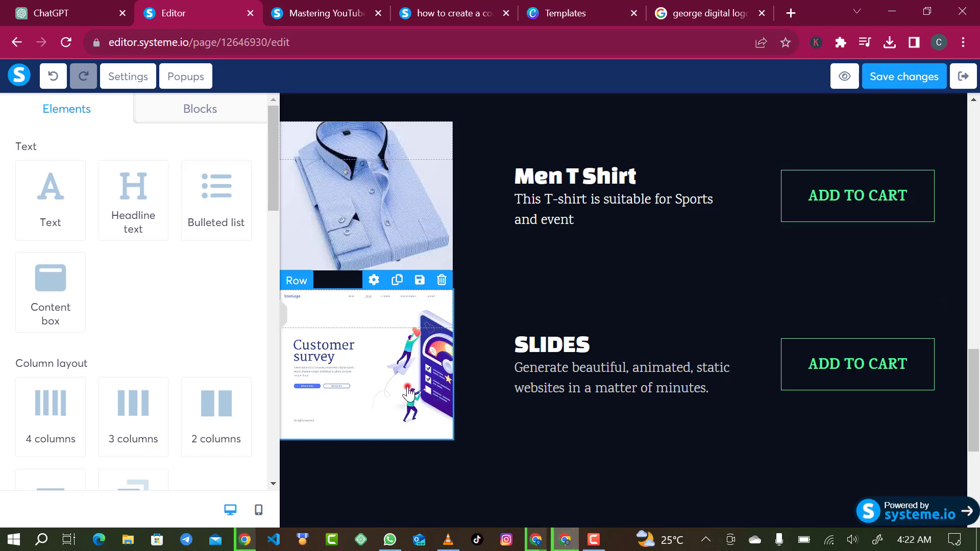
Step: Swap the SLIDES row's customer-survey background for the uploaded YouTube monetization graphic
click(402, 385)
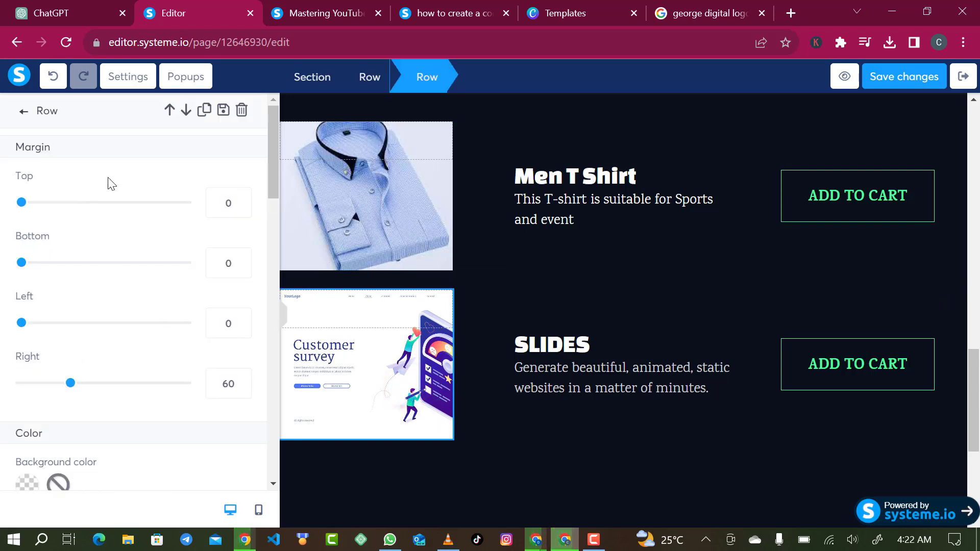
scroll(74, 312, down, 5)
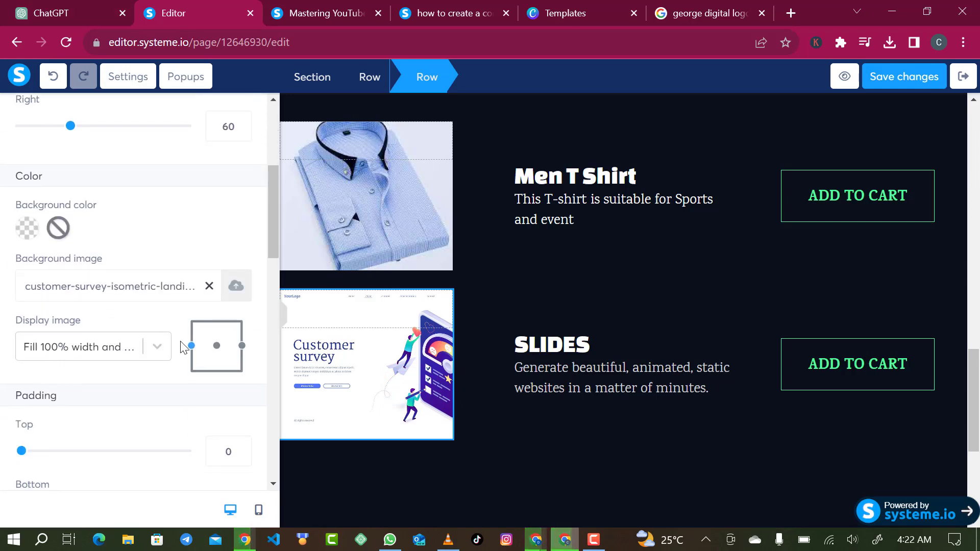
click(209, 286)
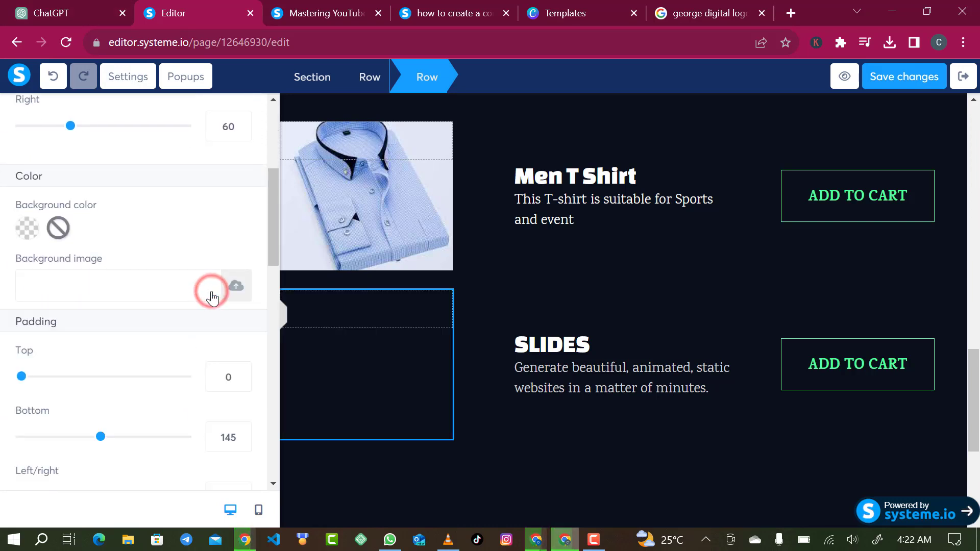
click(163, 298)
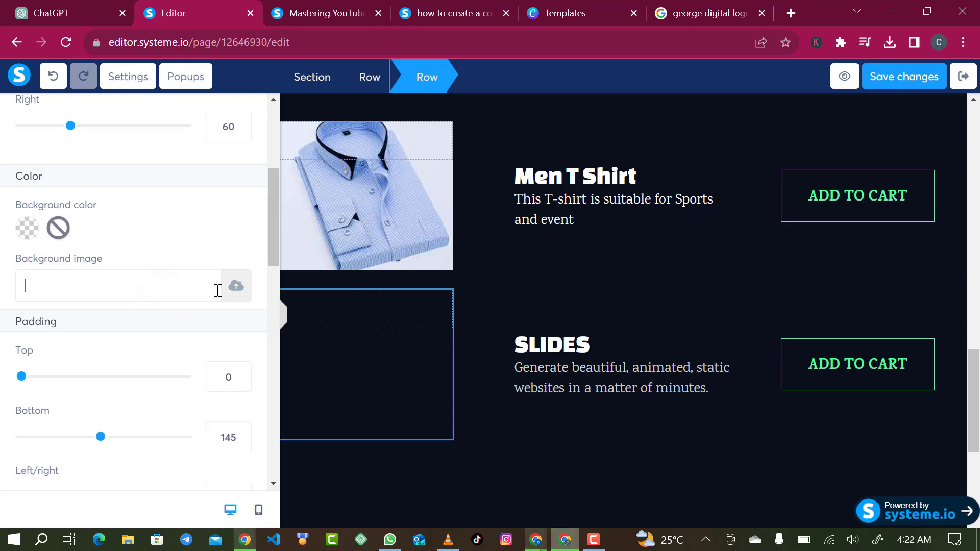
click(233, 288)
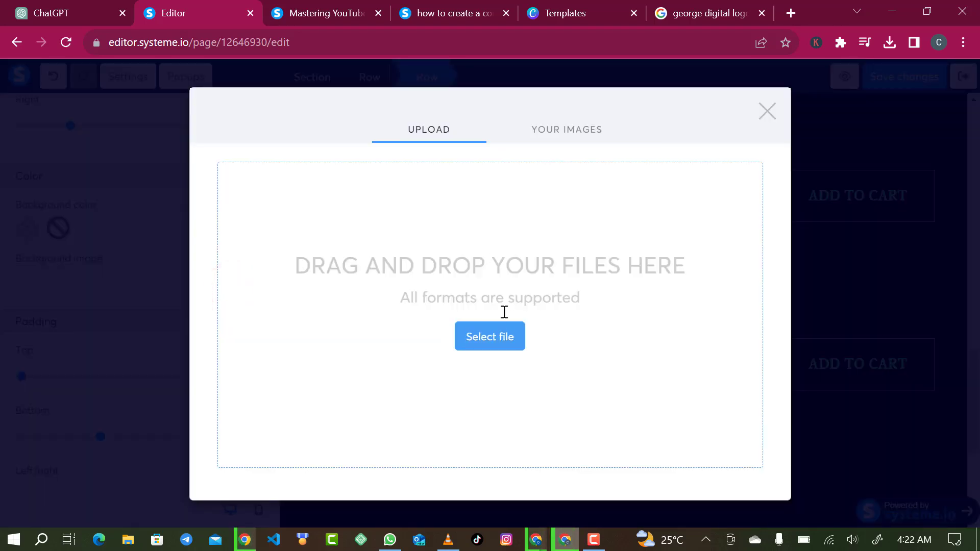
click(489, 339)
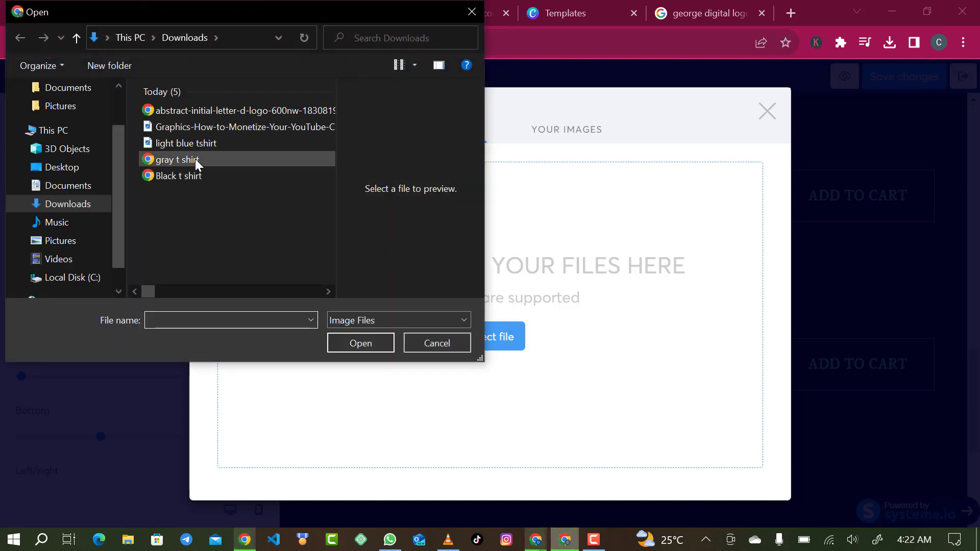
click(199, 113)
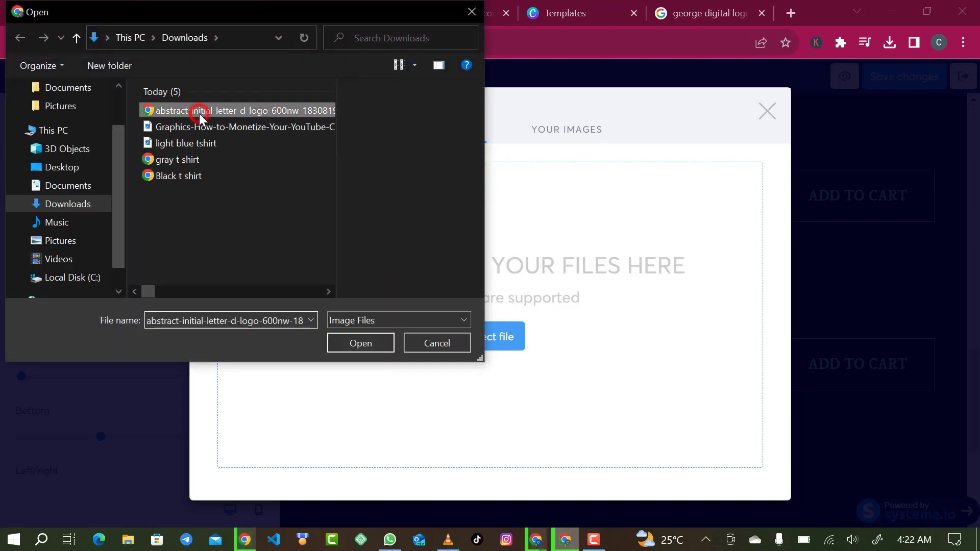
click(201, 126)
click(366, 343)
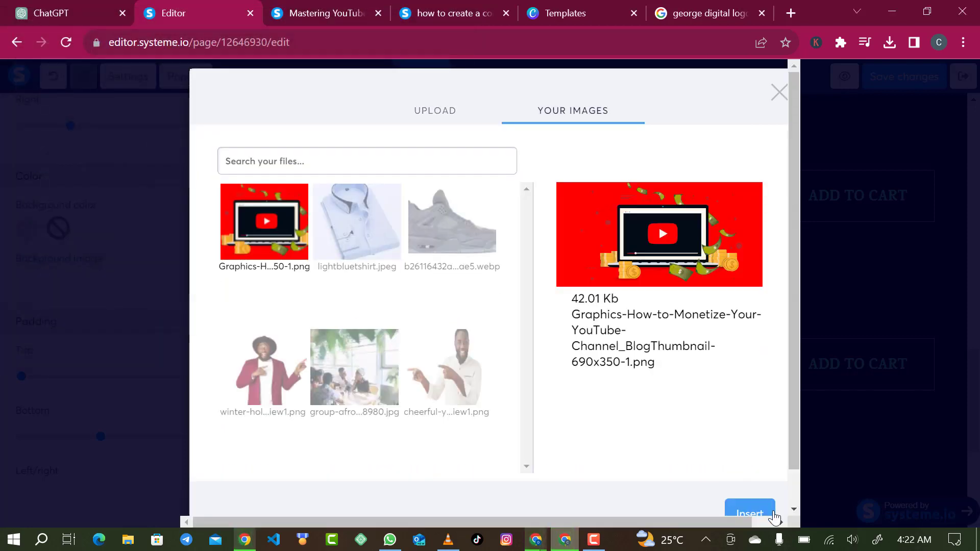
click(746, 509)
Step: Reselect the image row and collapse, then restore, the settings panel to preview the page
click(742, 499)
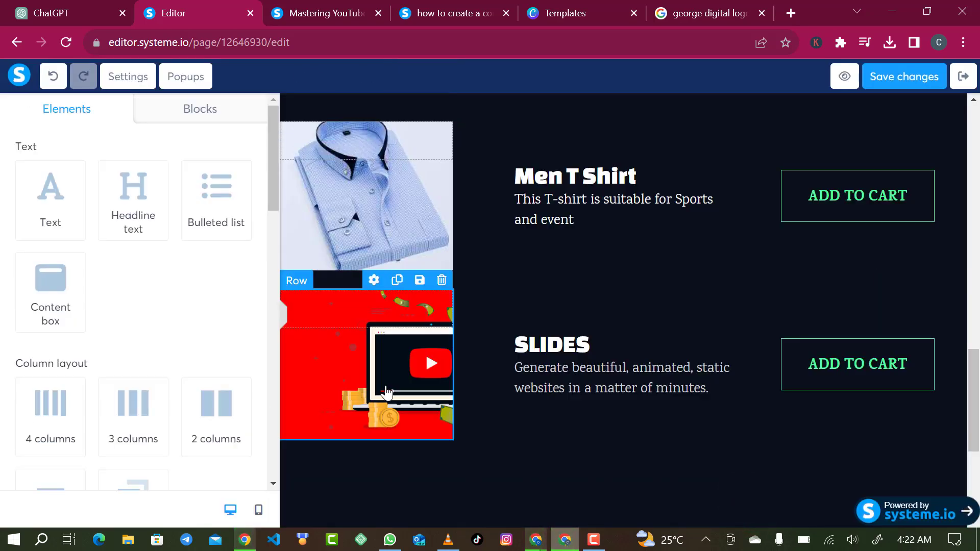
click(385, 393)
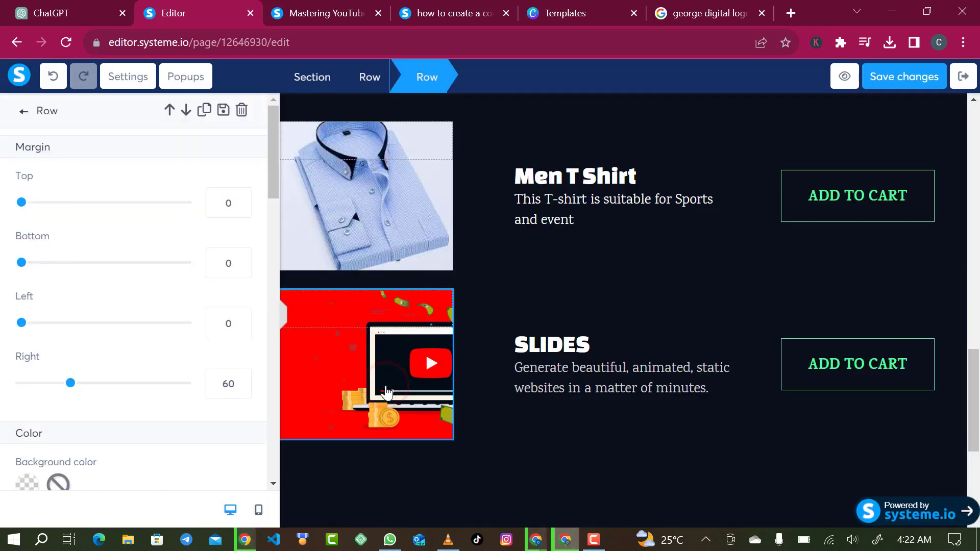
click(284, 314)
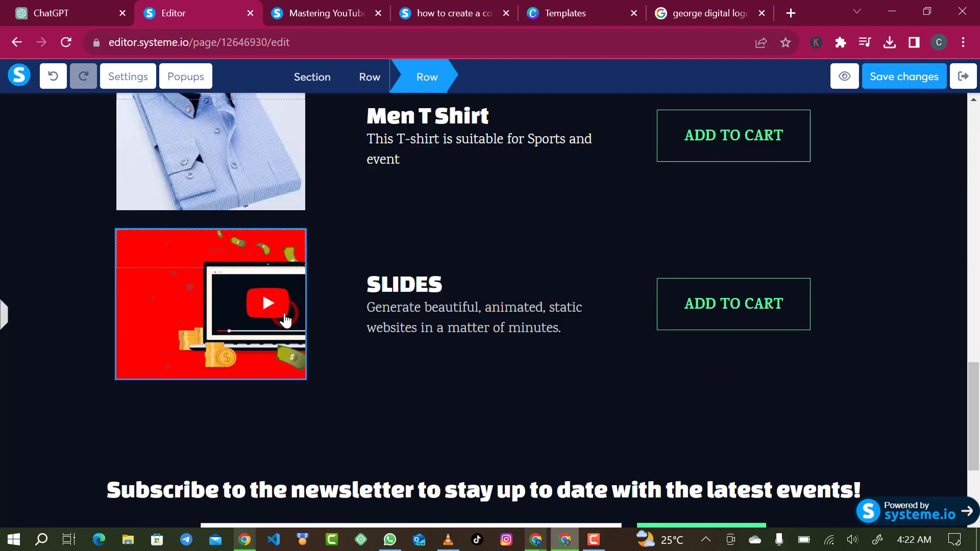
click(3, 314)
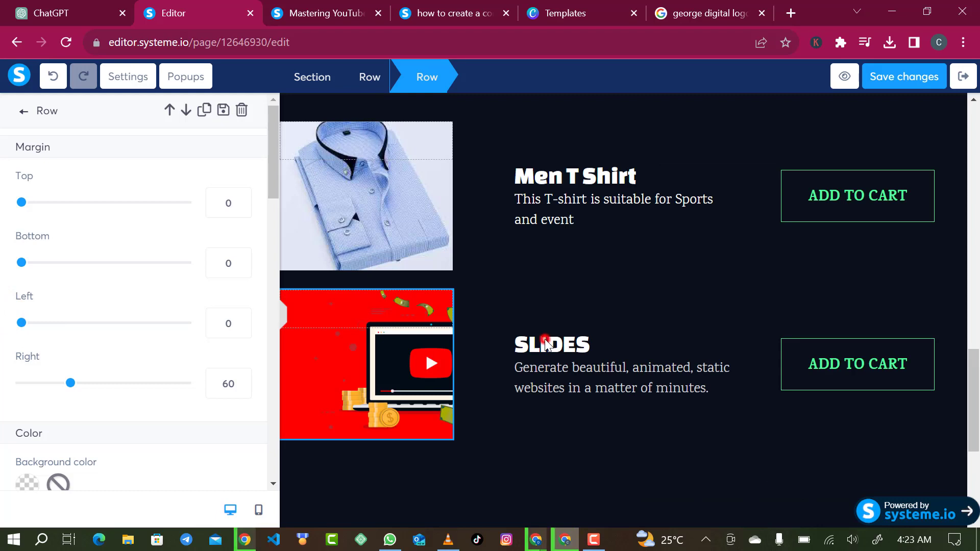
Step: Select the SLIDES headline text, then bring up the Mastering YouTube Monetization course tab
click(546, 343)
click(591, 344)
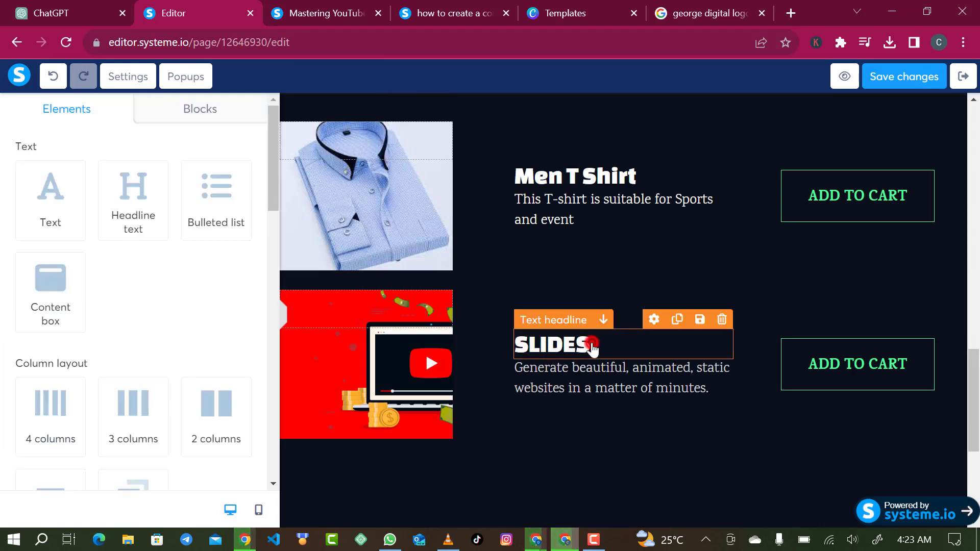
double_click(591, 345)
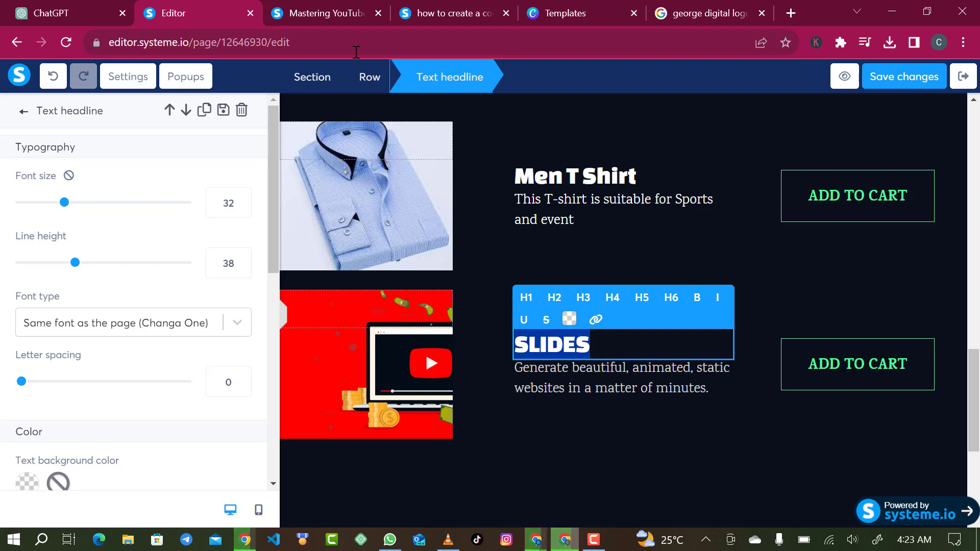
click(314, 15)
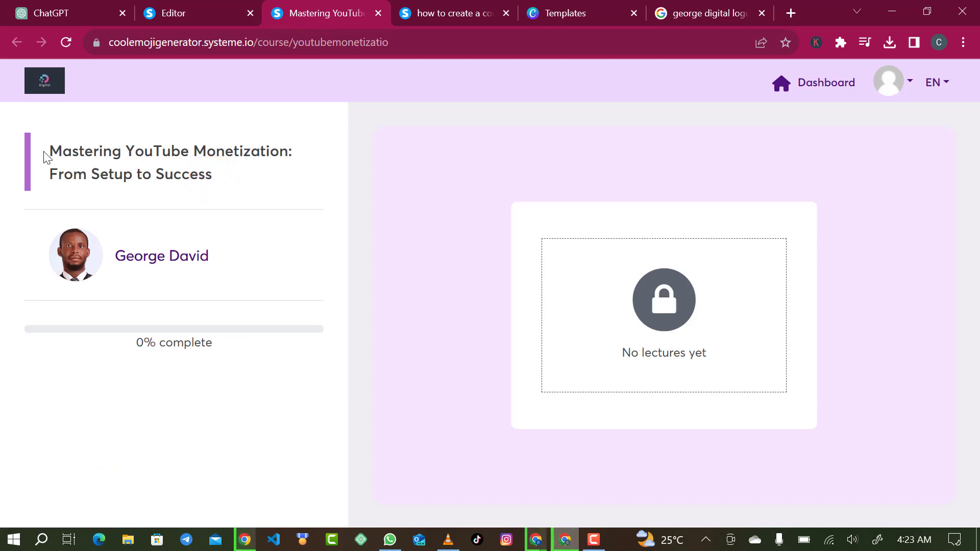
Step: Copy 'Mastering YouTube Monetization: From Setup to Success' from ChatGPT and return to the editor
click(64, 151)
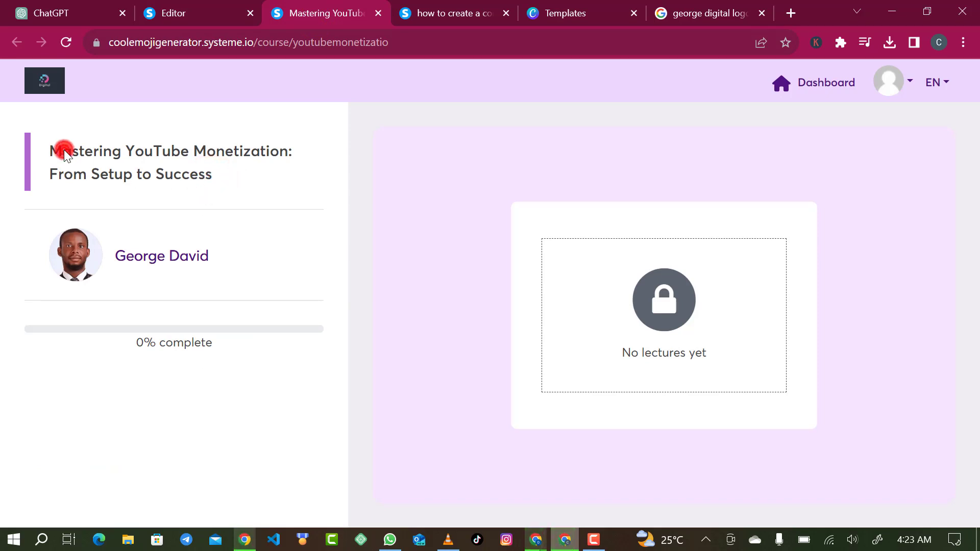
click(220, 172)
click(51, 12)
drag(51, 13, 466, 191)
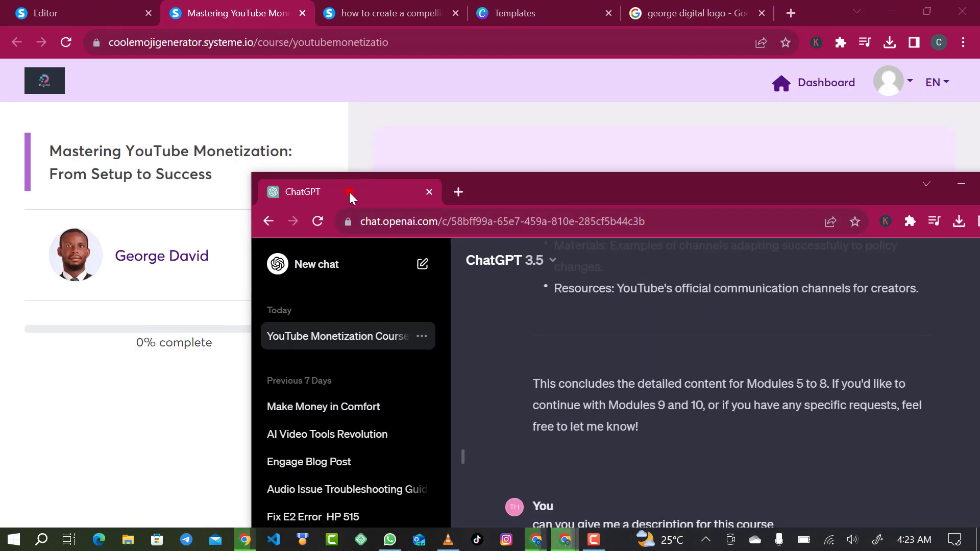
drag(349, 192, 285, 1)
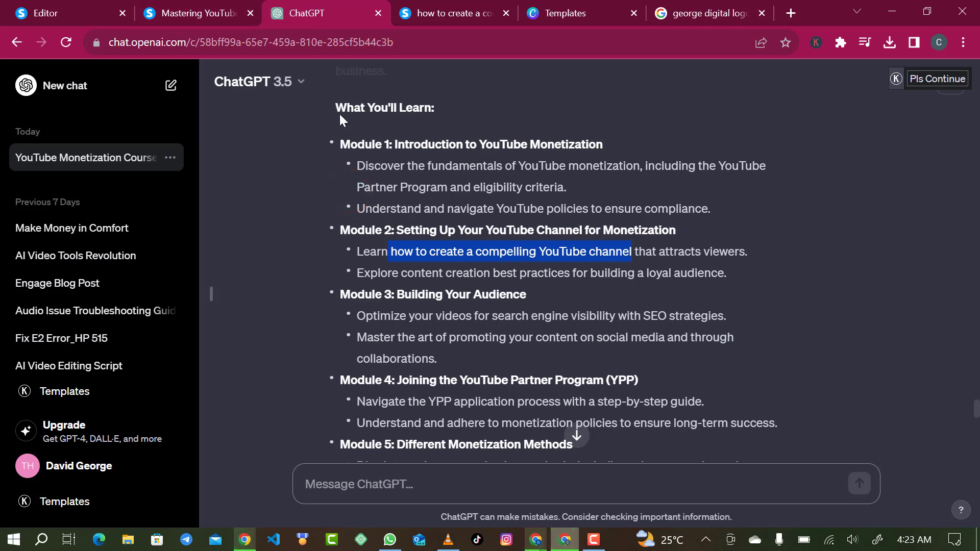
scroll(340, 118, up, 5)
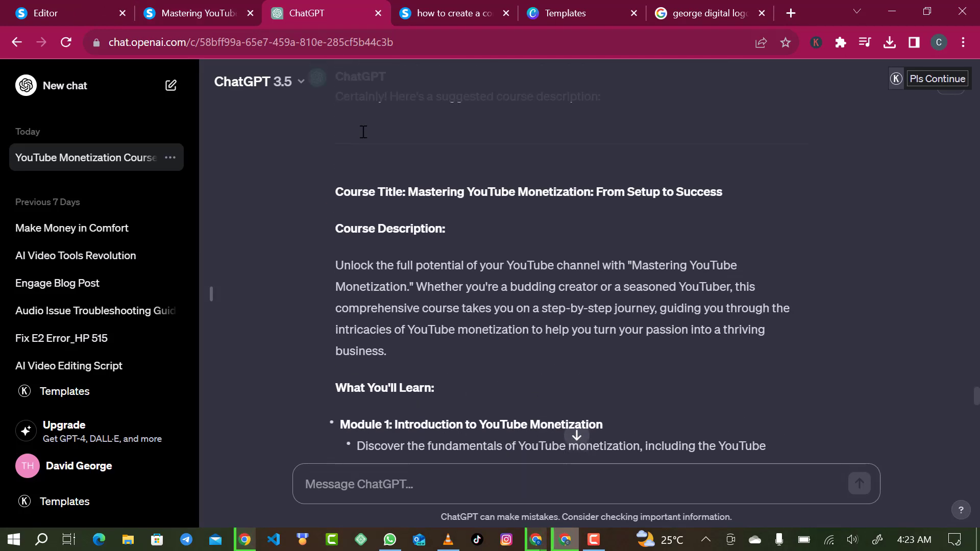
drag(412, 197, 604, 199)
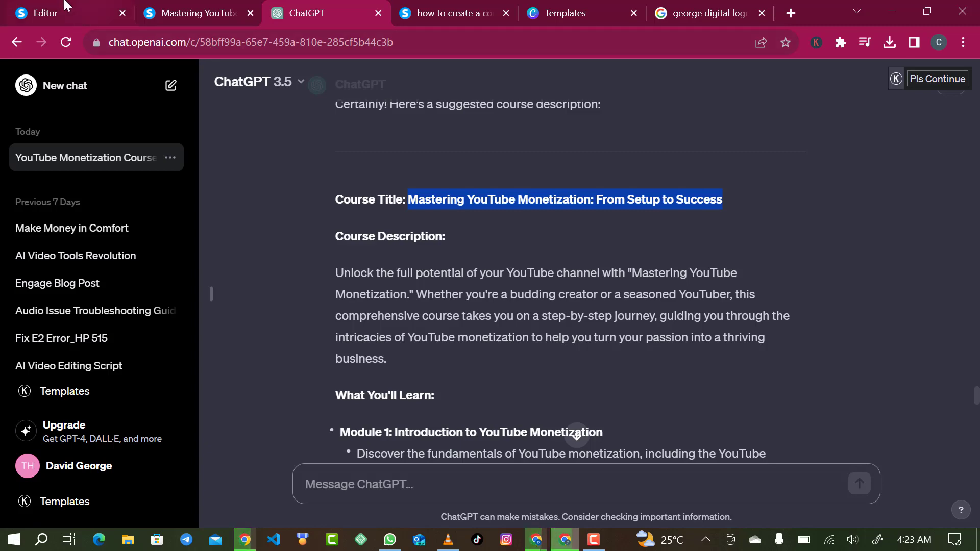
click(44, 13)
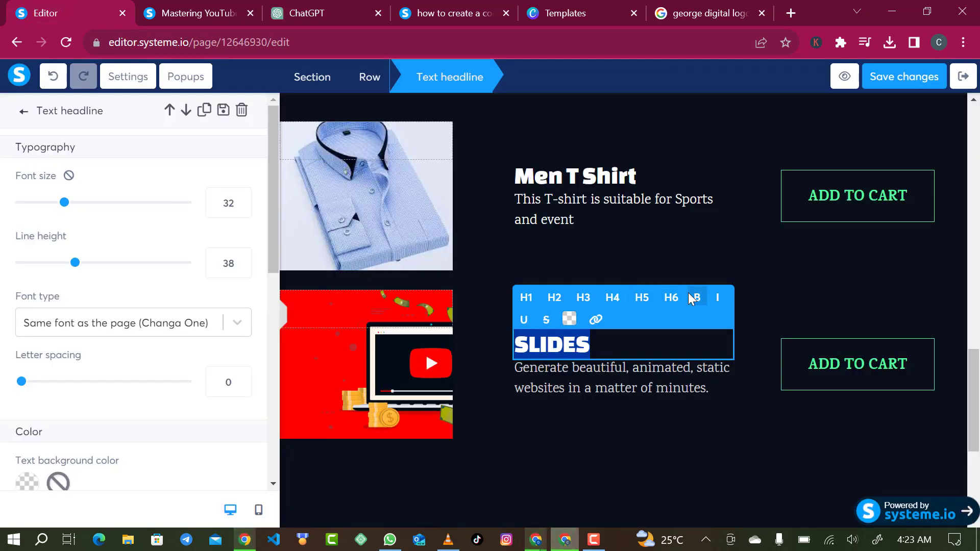
Step: Replace the SLIDES headline with 'Mastering YouTube Monetization: From Setup to Success'
text(Mastering YouTube Monetization: From Setup to Success)
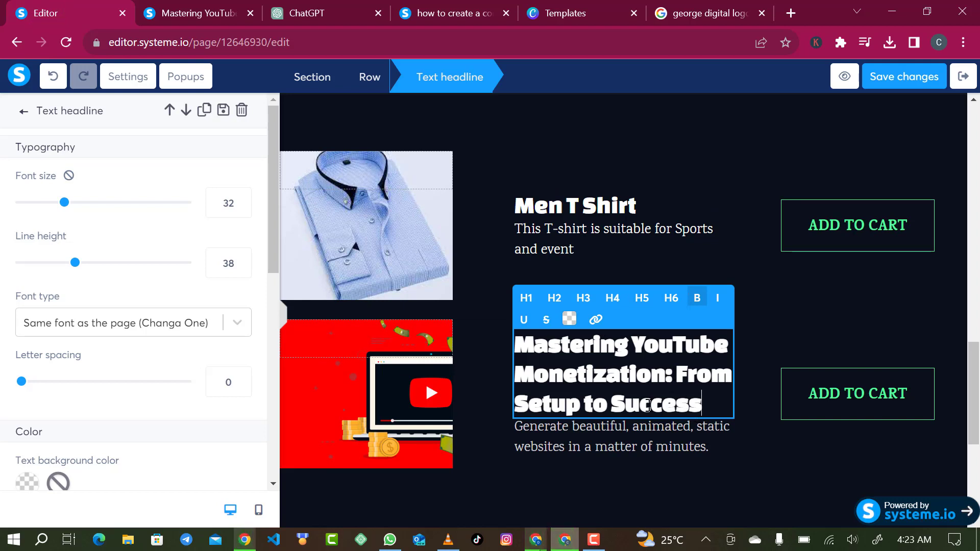
key(ctrl+z)
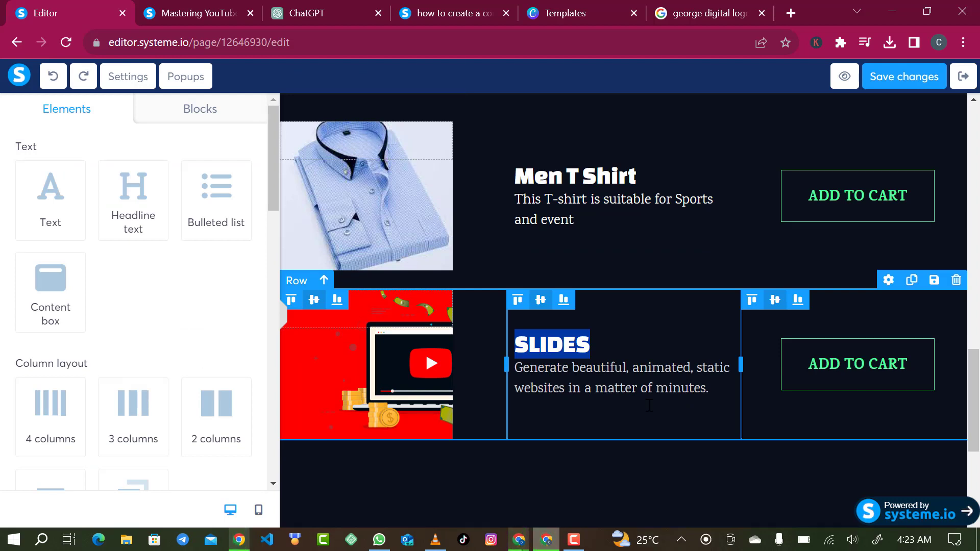
text(Mastering YouTube Monetization: From Setup to Success)
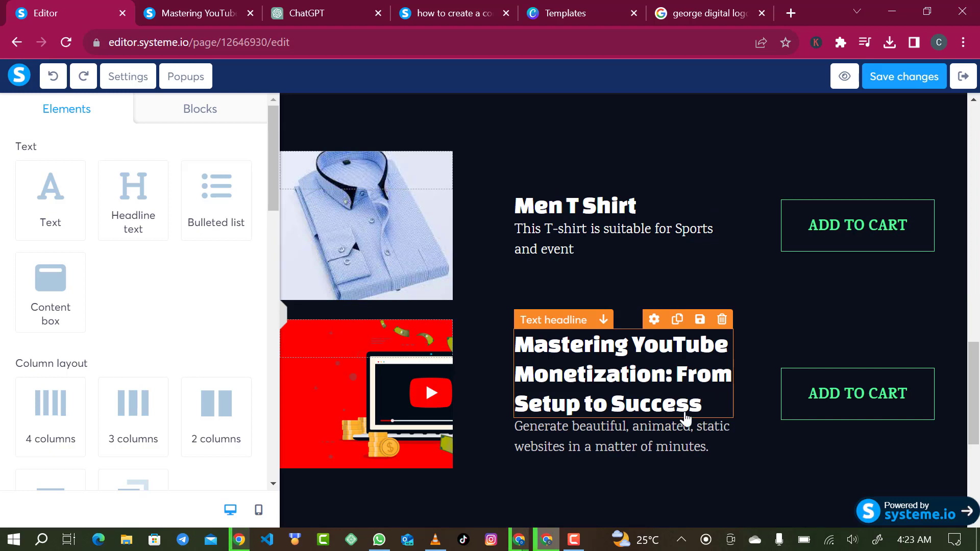
Step: Save the sales page and open its live preview
click(836, 382)
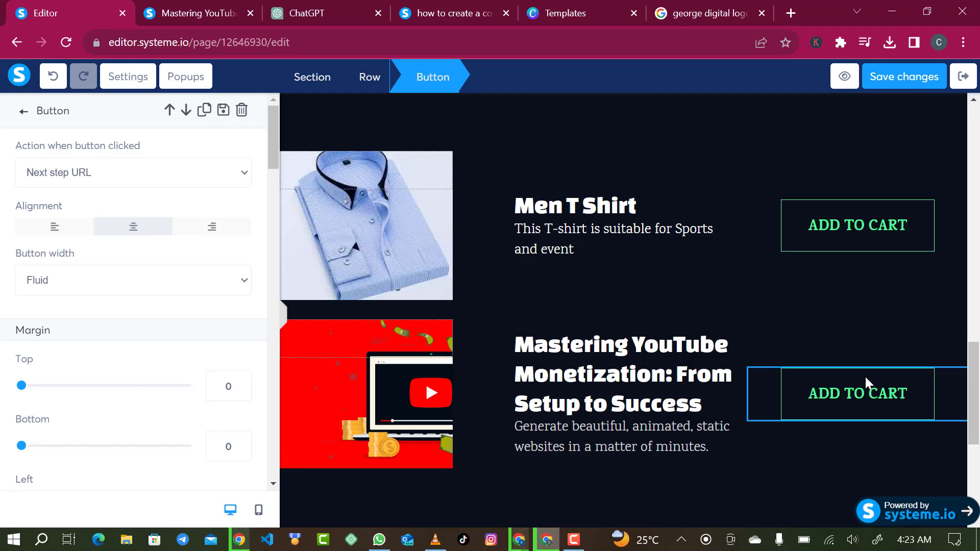
click(893, 81)
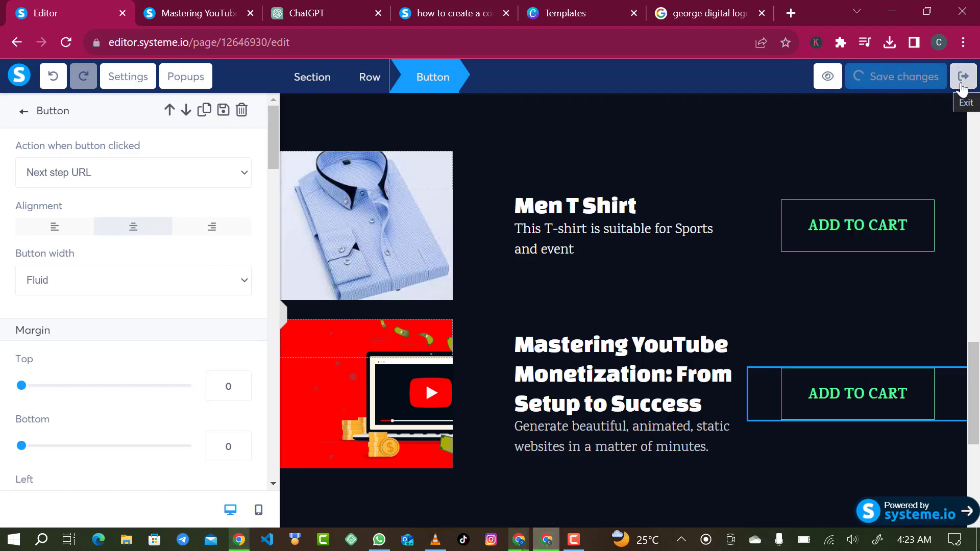
click(844, 81)
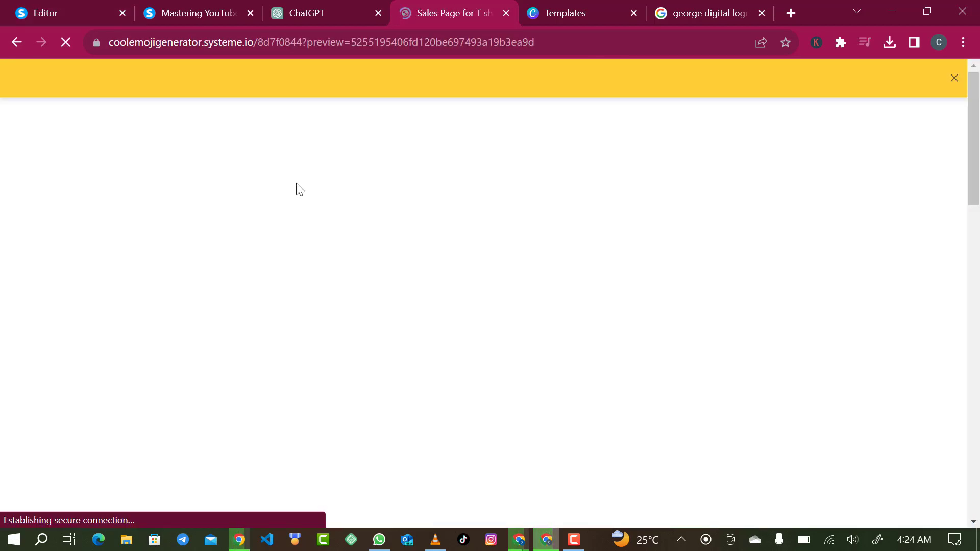
Step: On the live preview, test adding the course to the cart
scroll(370, 306, down, 6)
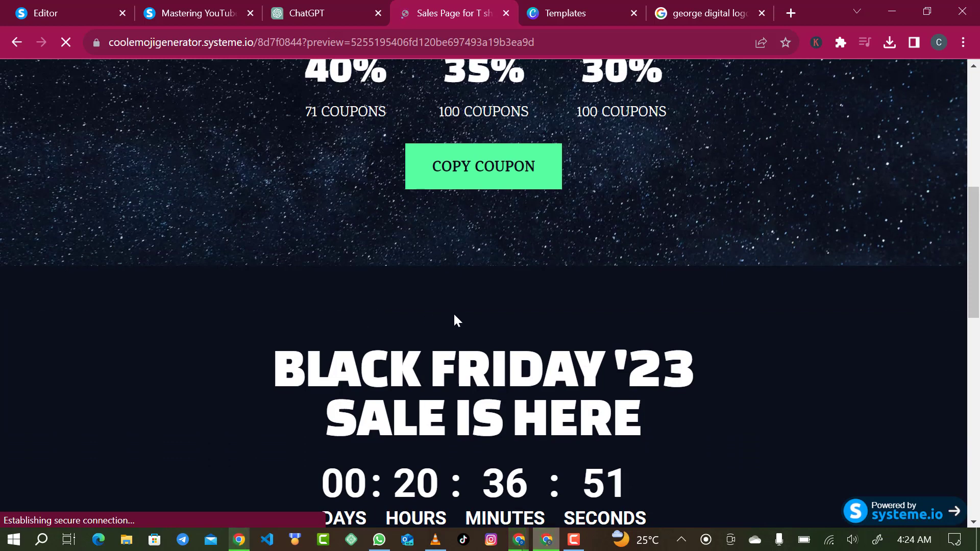
scroll(454, 314, down, 9)
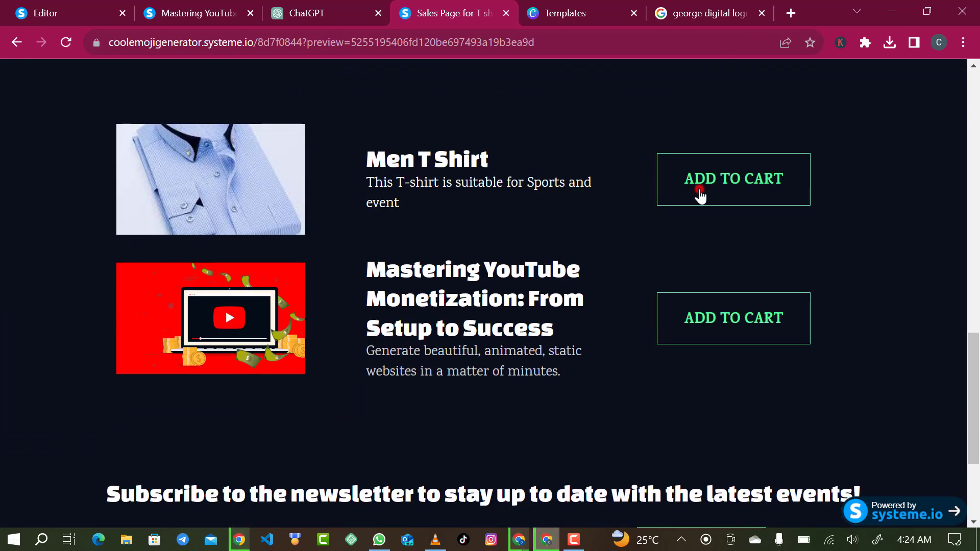
click(700, 196)
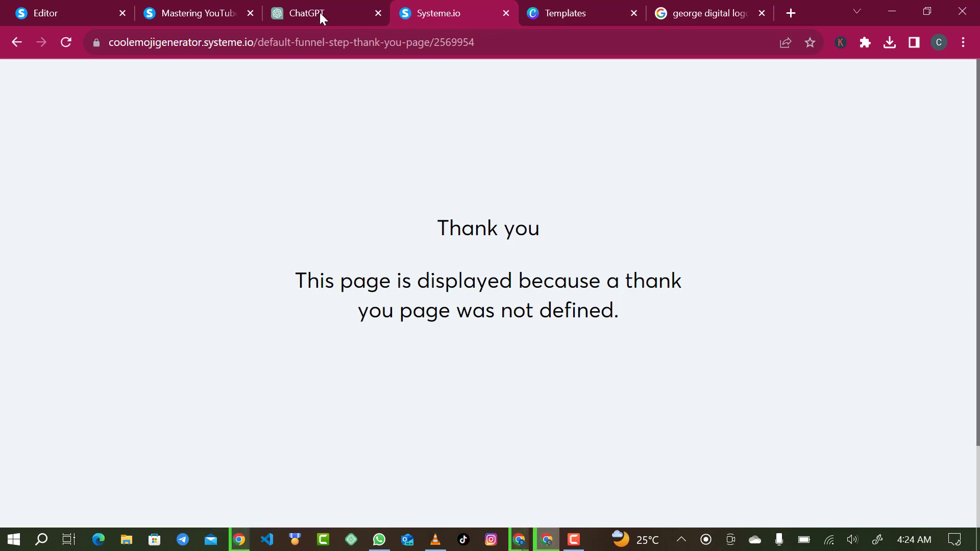
Step: Save the sales page again and exit the editor back to the funnel
click(39, 6)
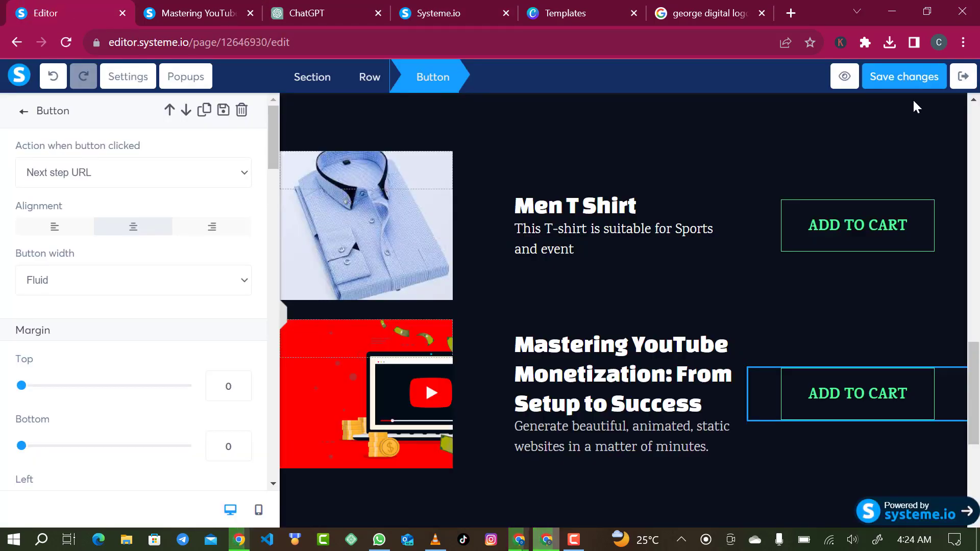
click(916, 80)
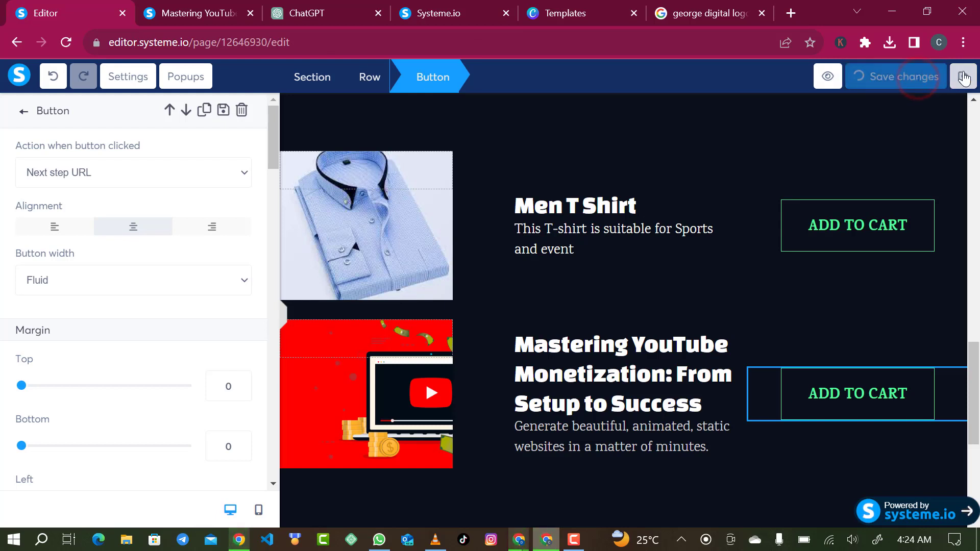
click(964, 78)
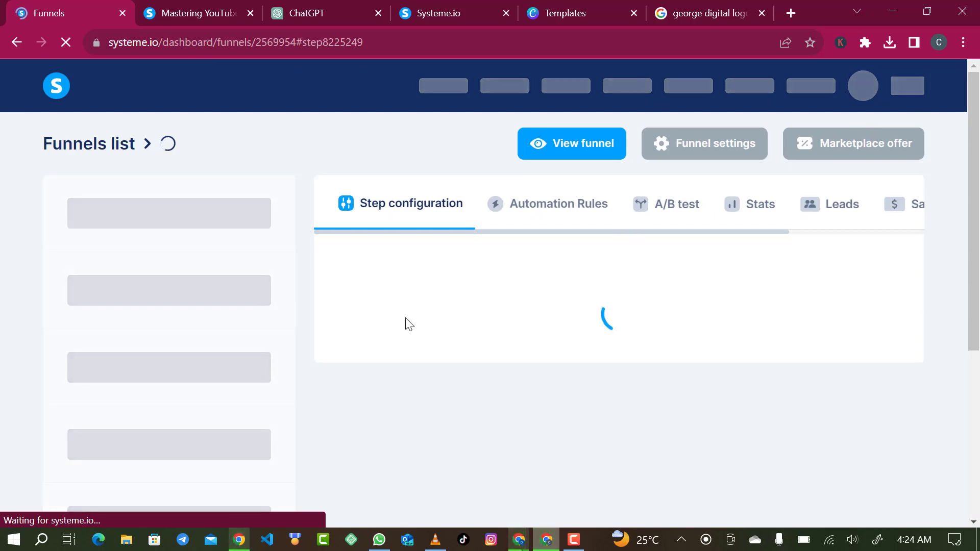
Step: Add a Demo Funnel step named 'order' with the type Order form
scroll(406, 324, down, 1)
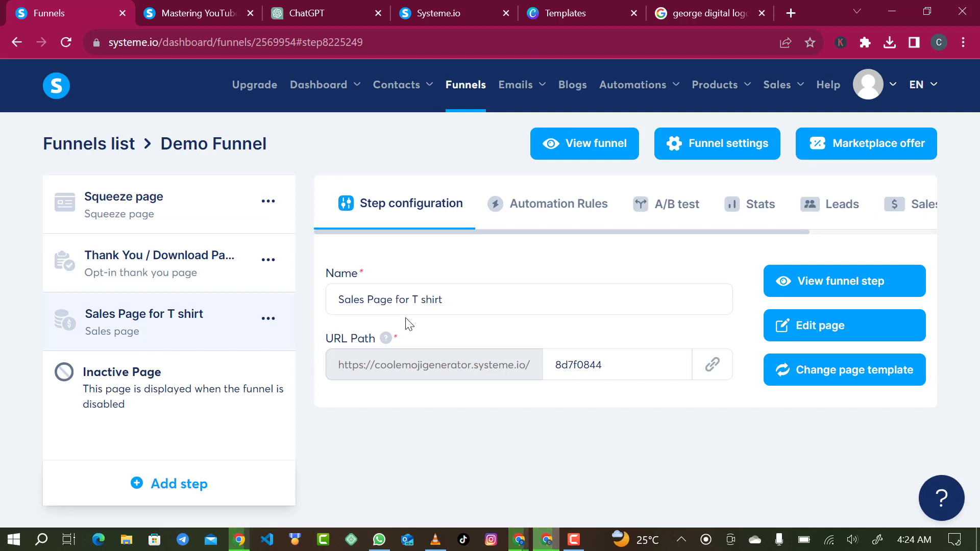
click(151, 485)
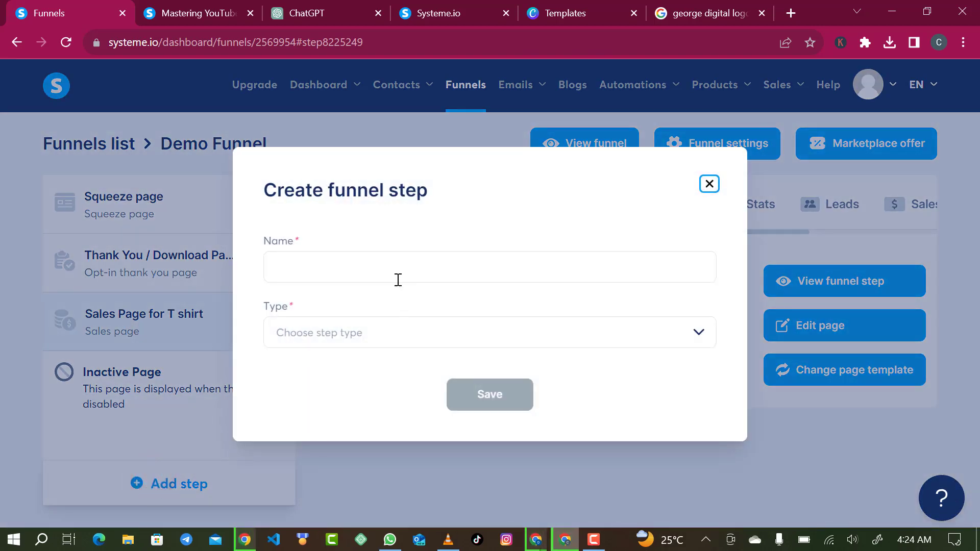
click(398, 257)
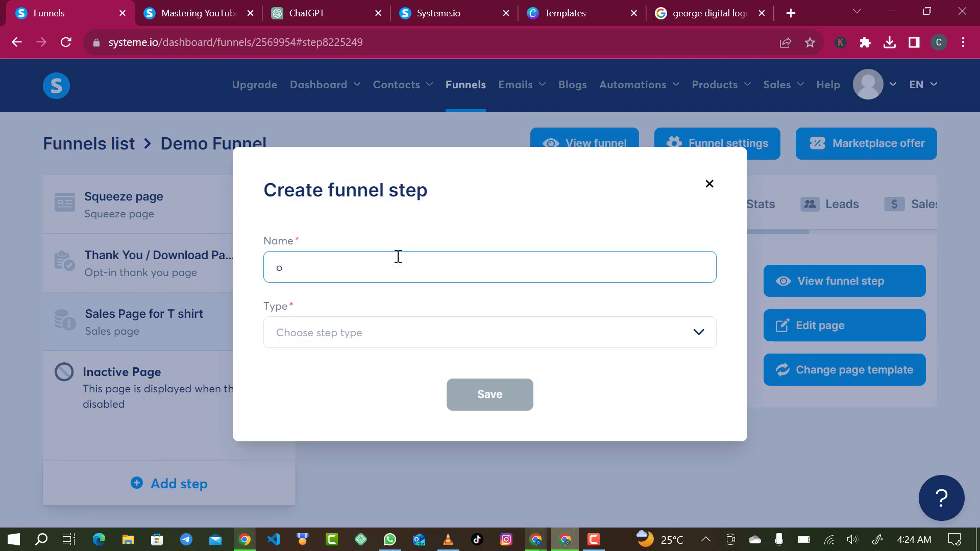
text(order)
click(365, 333)
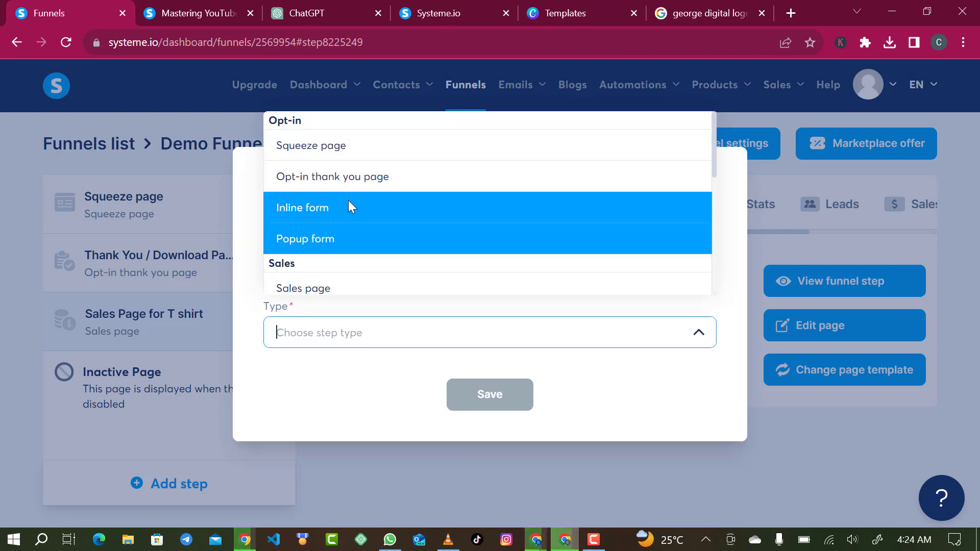
scroll(367, 271, down, 3)
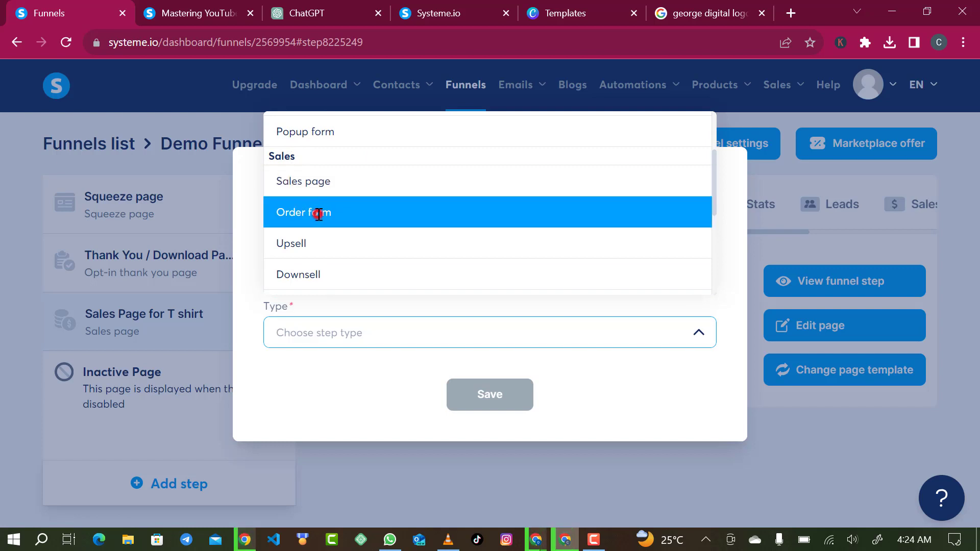
click(319, 214)
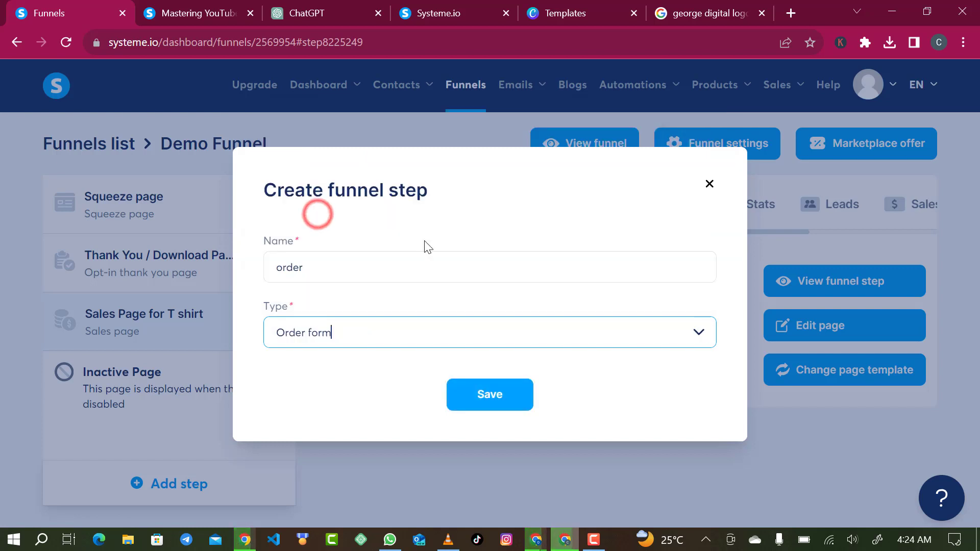
click(480, 409)
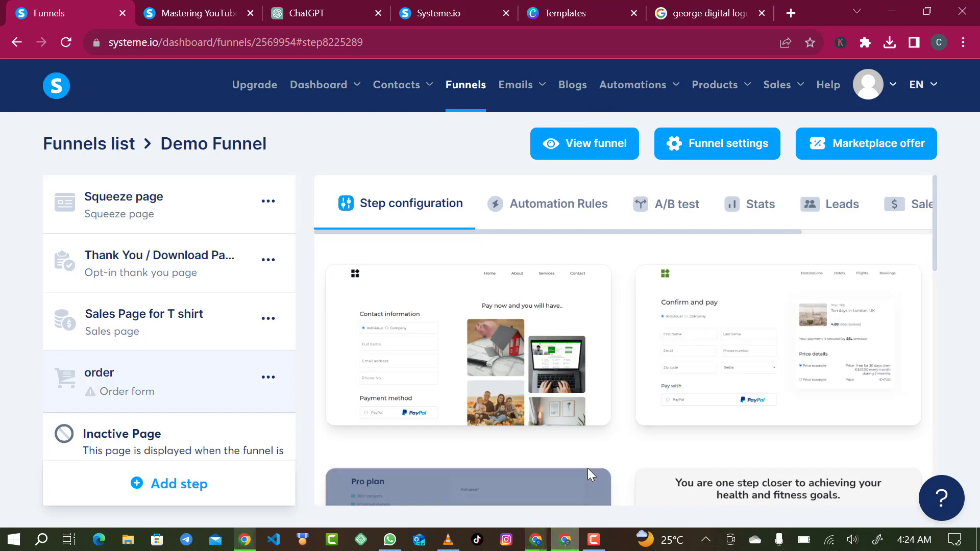
Step: Preview the Confirm and pay checkout template, trying its PayPal payment option
scroll(587, 467, down, 5)
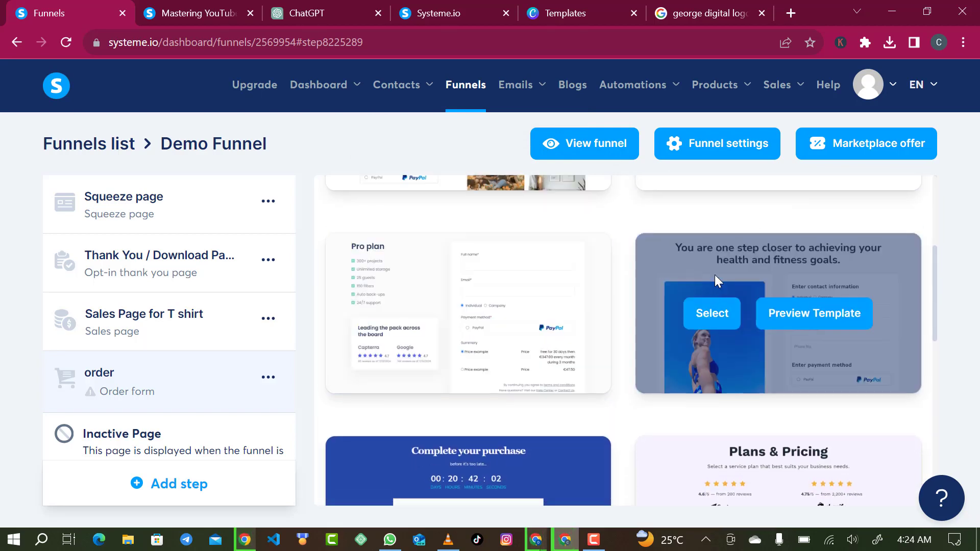
scroll(714, 275, up, 4)
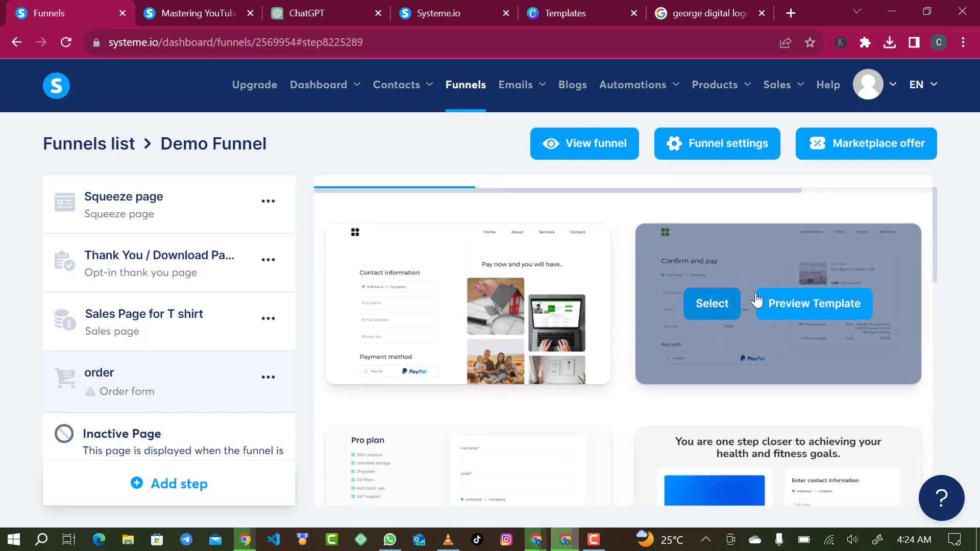
click(804, 308)
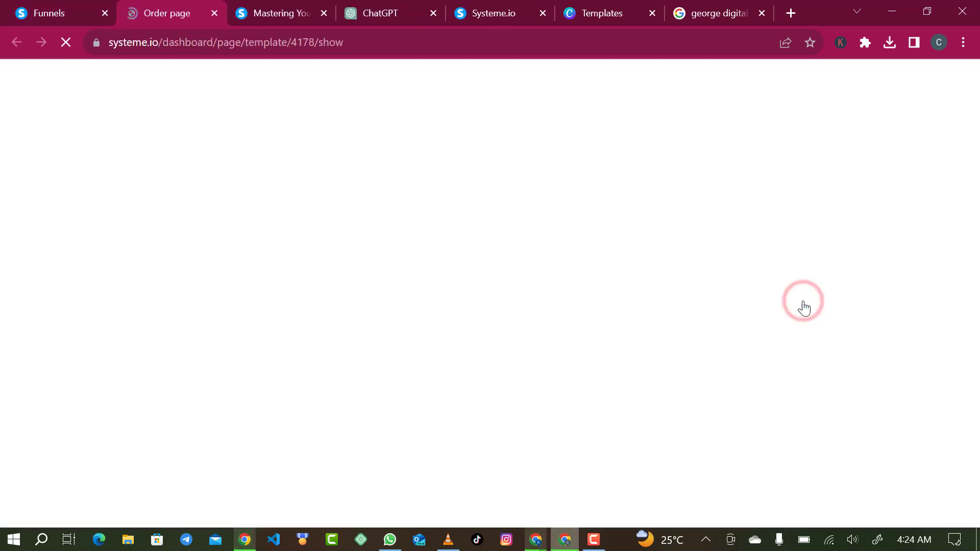
scroll(284, 272, down, 2)
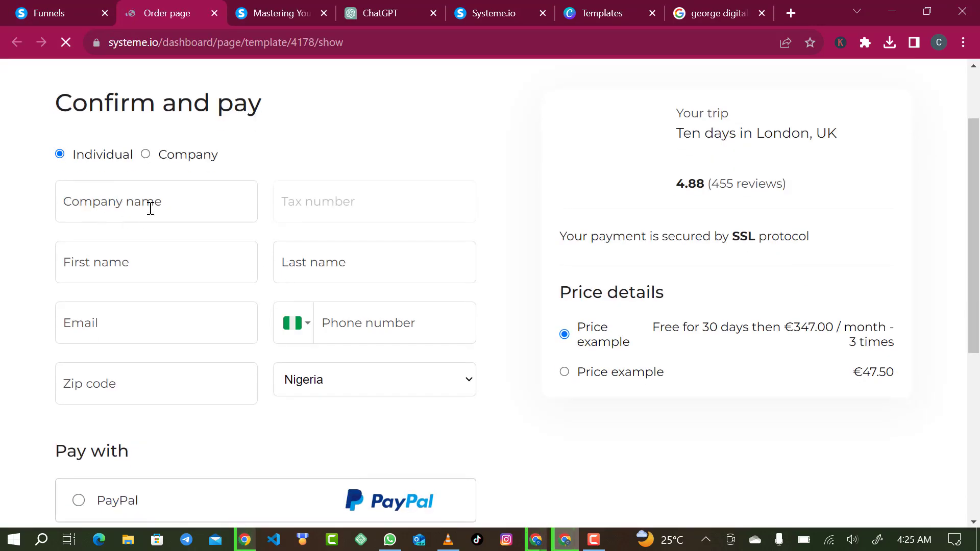
click(150, 208)
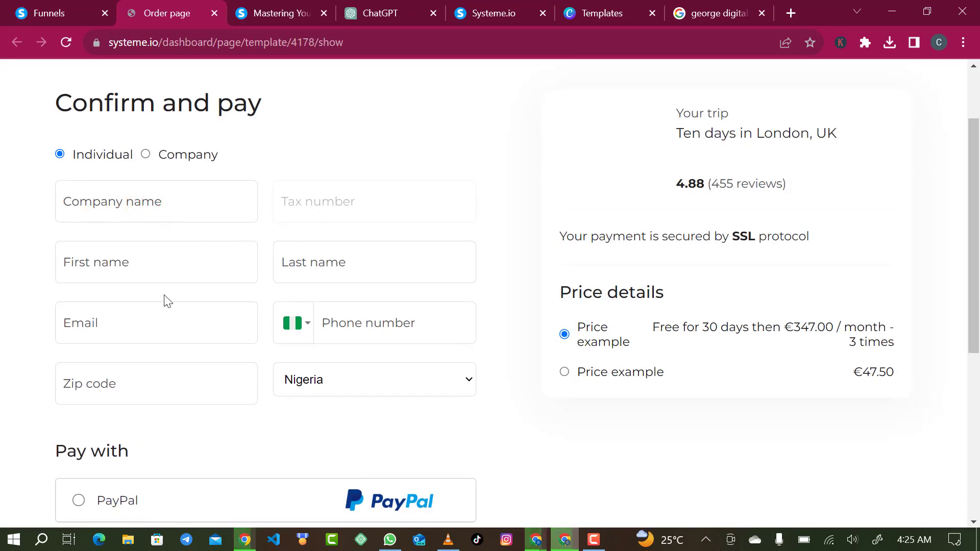
scroll(165, 300, down, 6)
click(79, 177)
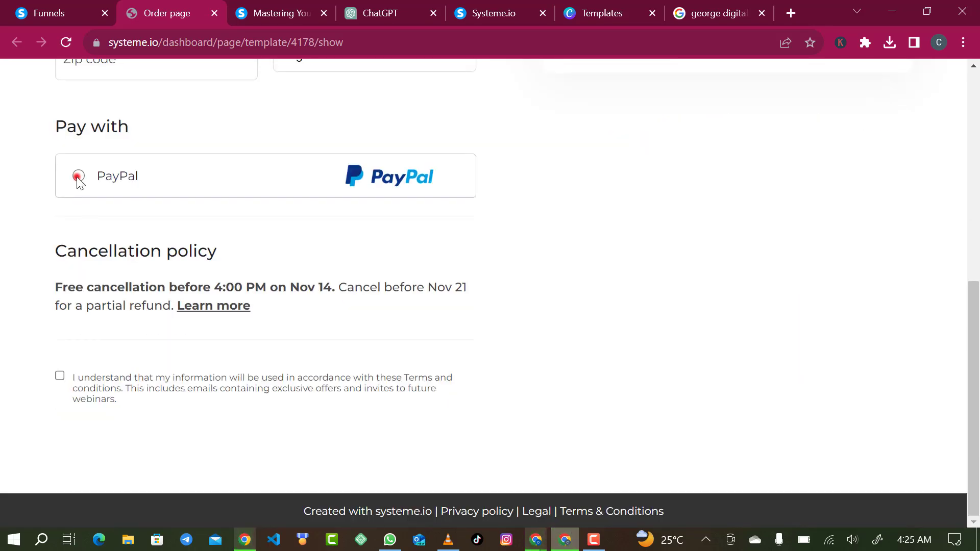
scroll(196, 176, up, 6)
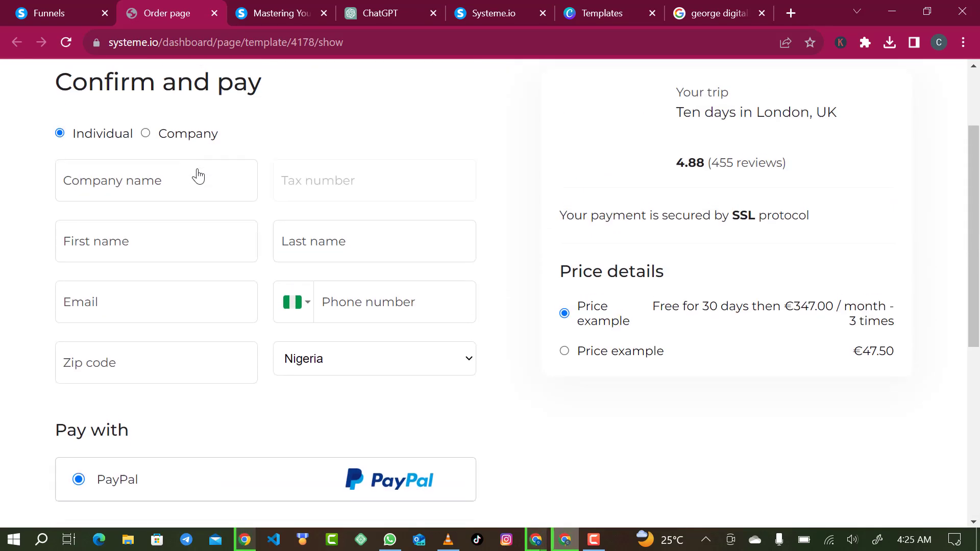
scroll(199, 176, down, 7)
scroll(198, 177, up, 9)
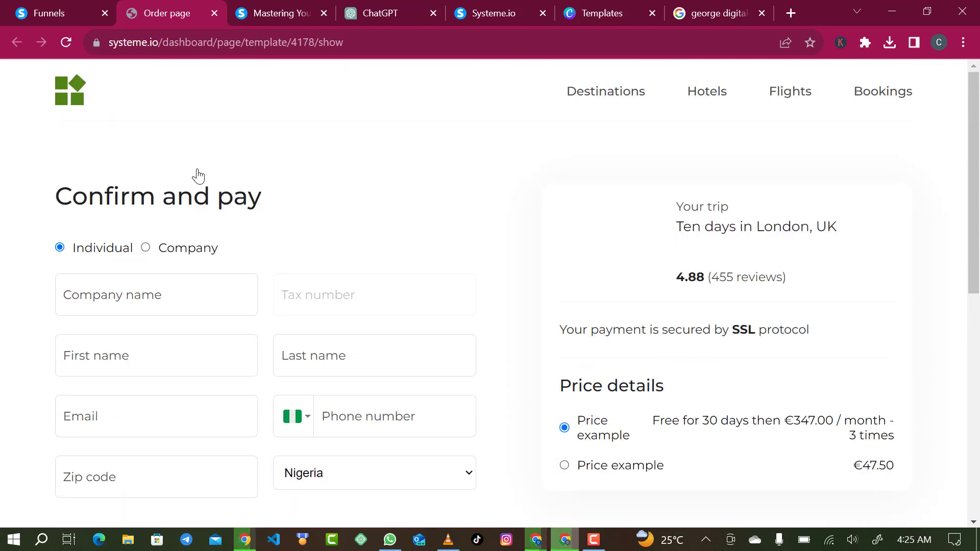
scroll(198, 176, down, 5)
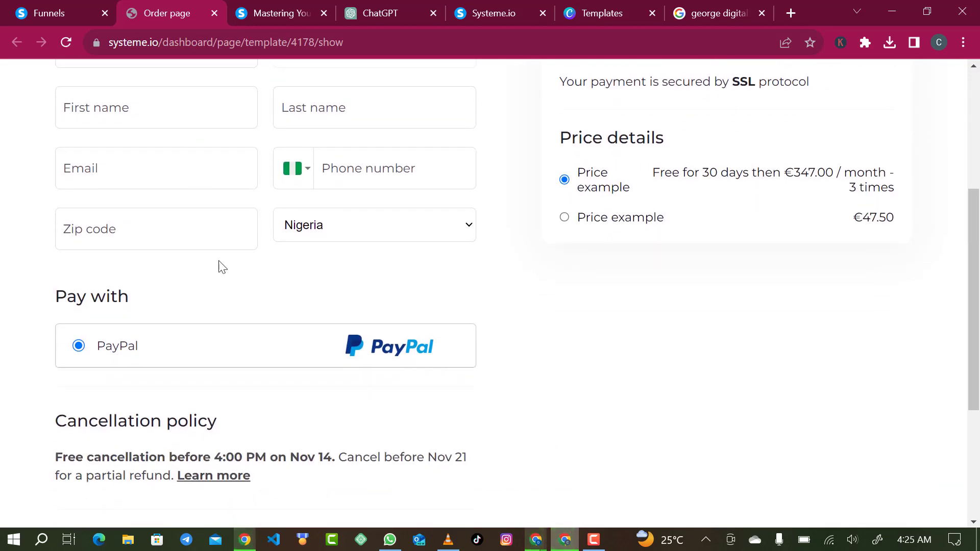
scroll(199, 351, down, 4)
scroll(199, 350, up, 9)
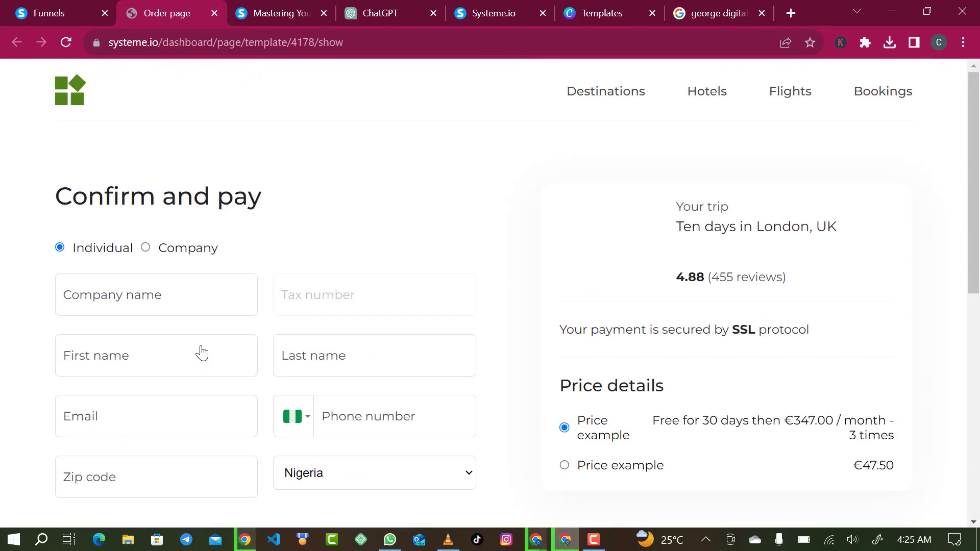
click(75, 16)
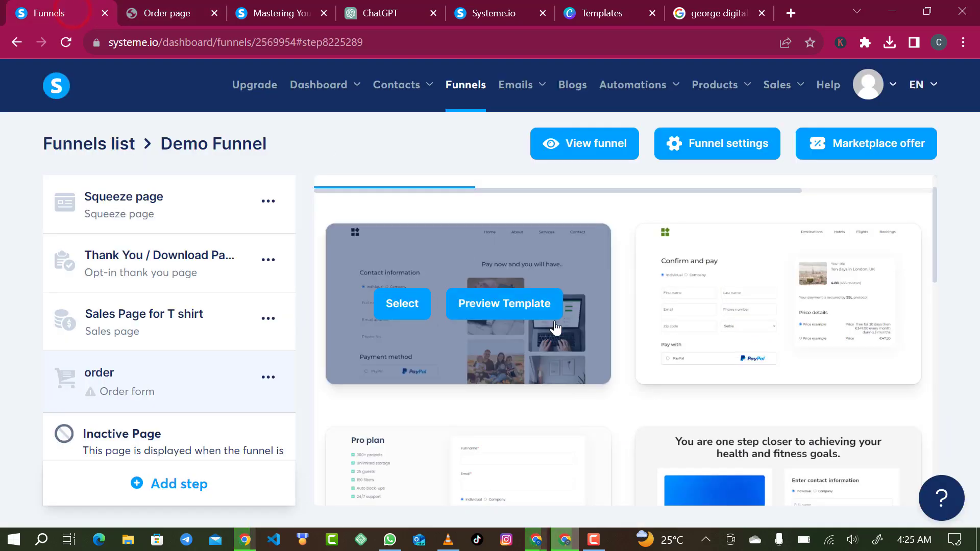
Step: Select the Confirm and pay template for the order step, then return to its settings
scroll(520, 422, down, 3)
scroll(519, 423, down, 2)
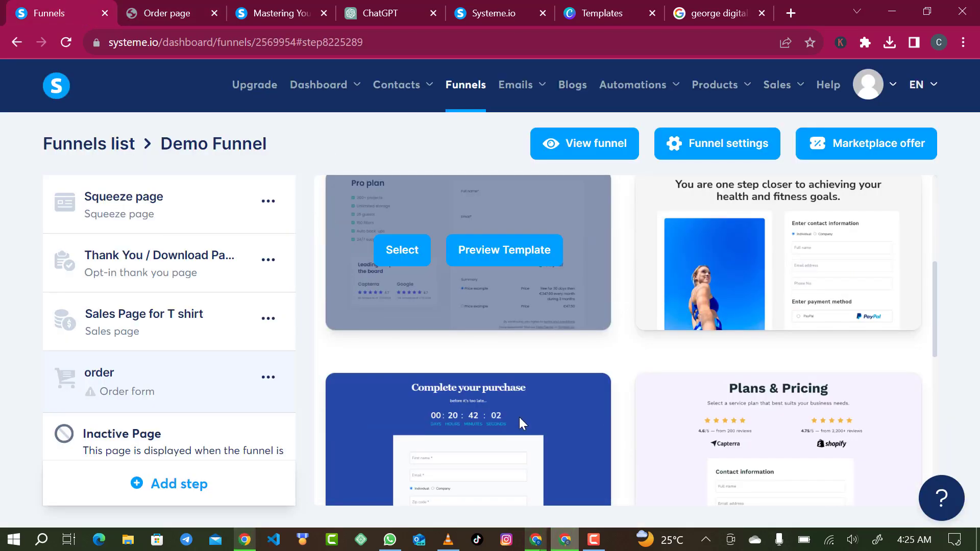
scroll(713, 363, down, 2)
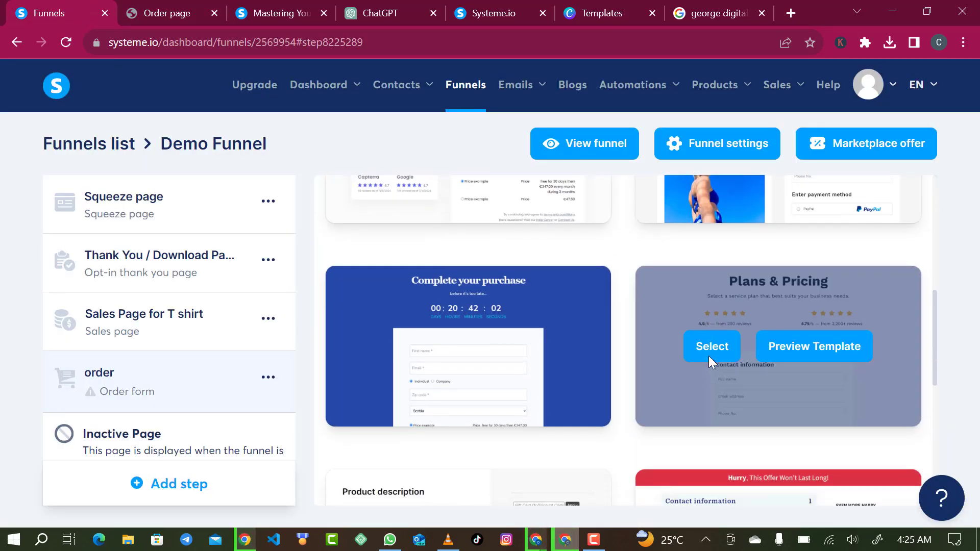
scroll(623, 407, up, 8)
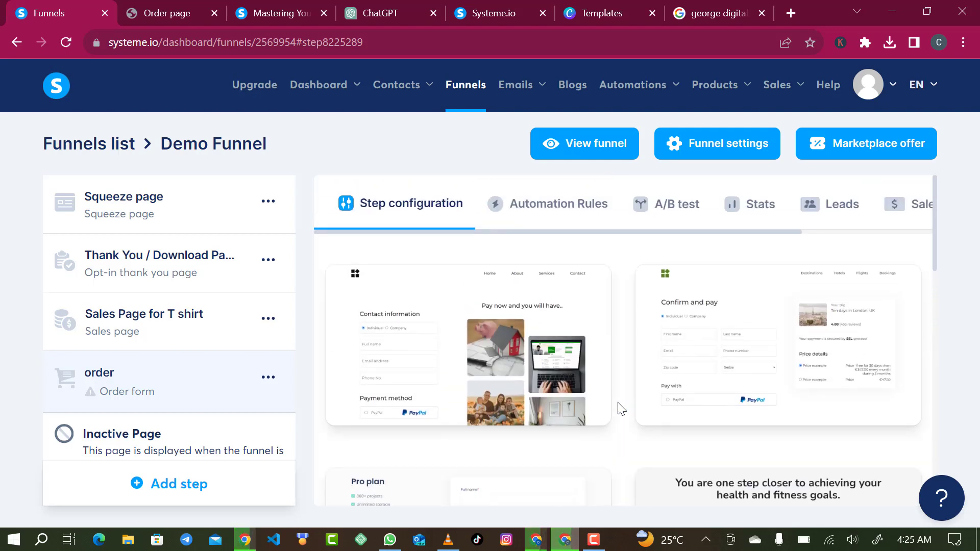
click(699, 338)
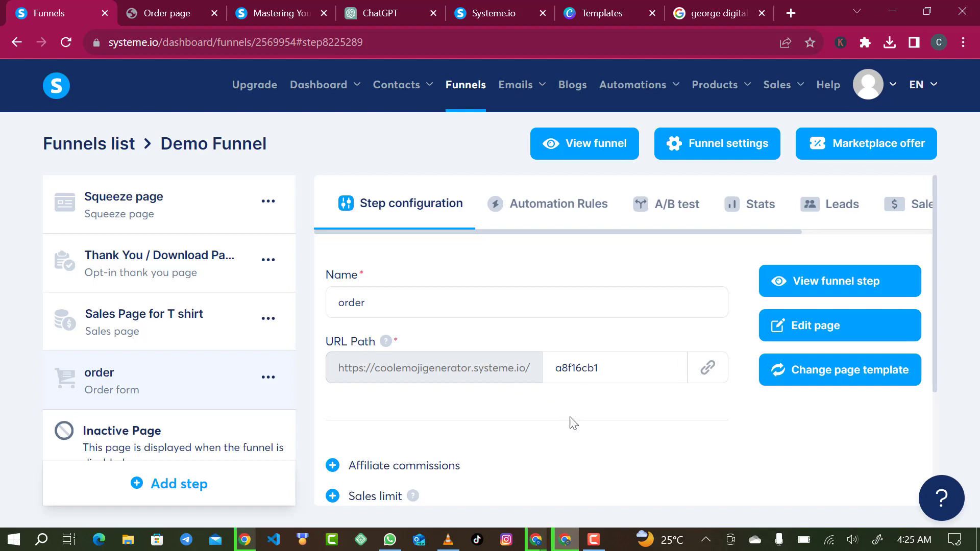
click(806, 326)
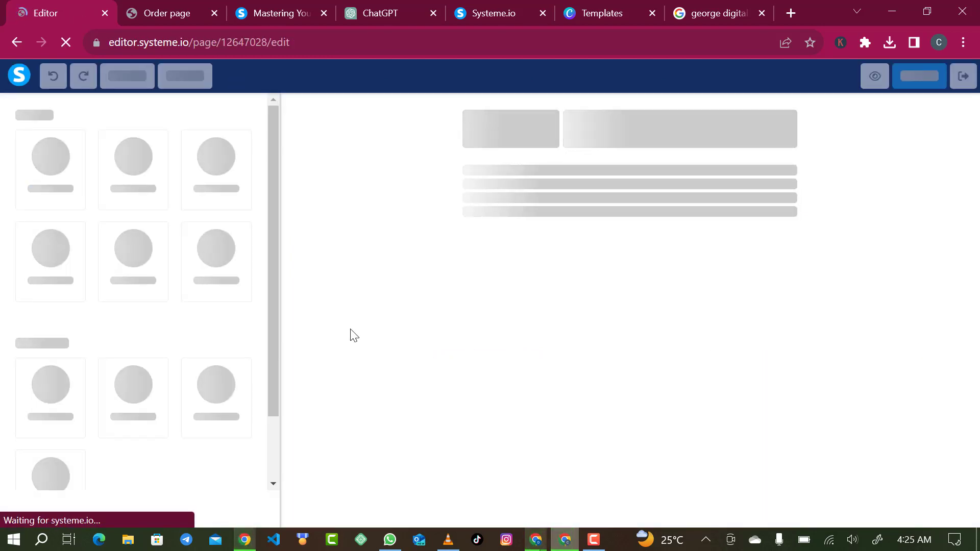
click(13, 51)
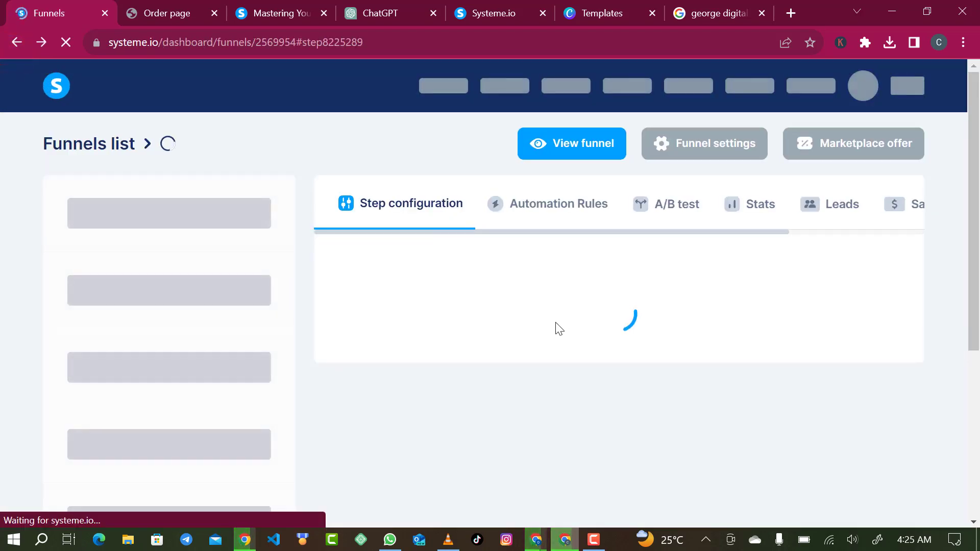
scroll(559, 329, down, 1)
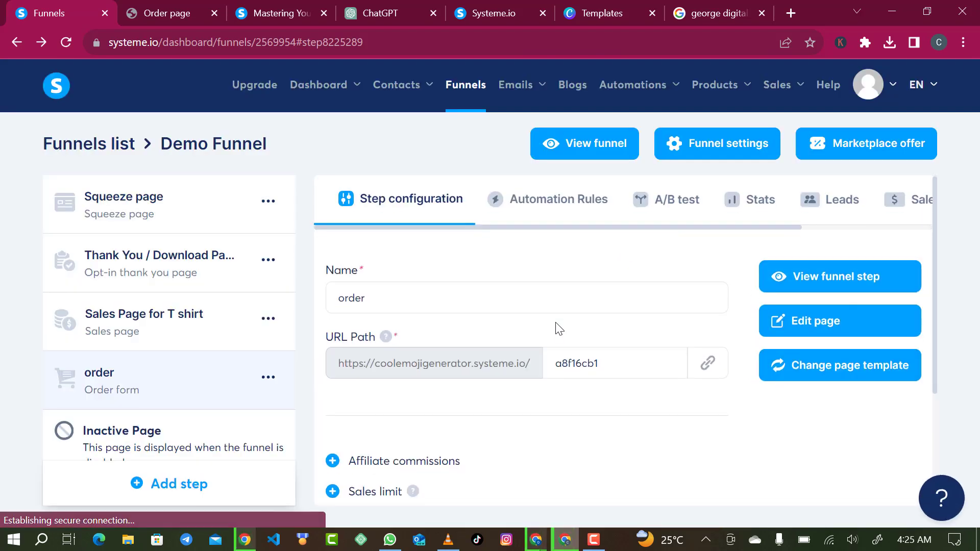
Step: Set the order step's offer type to Digital product
scroll(559, 329, down, 3)
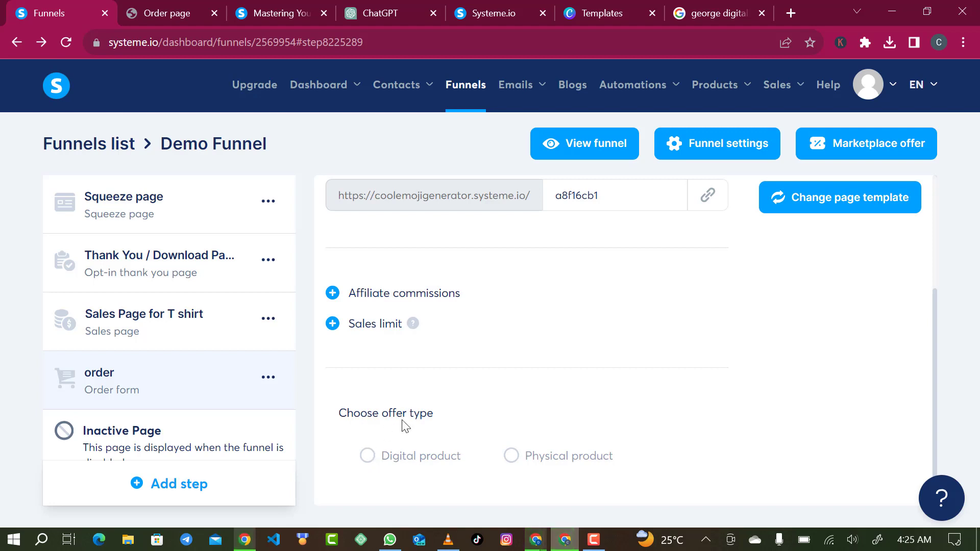
click(368, 456)
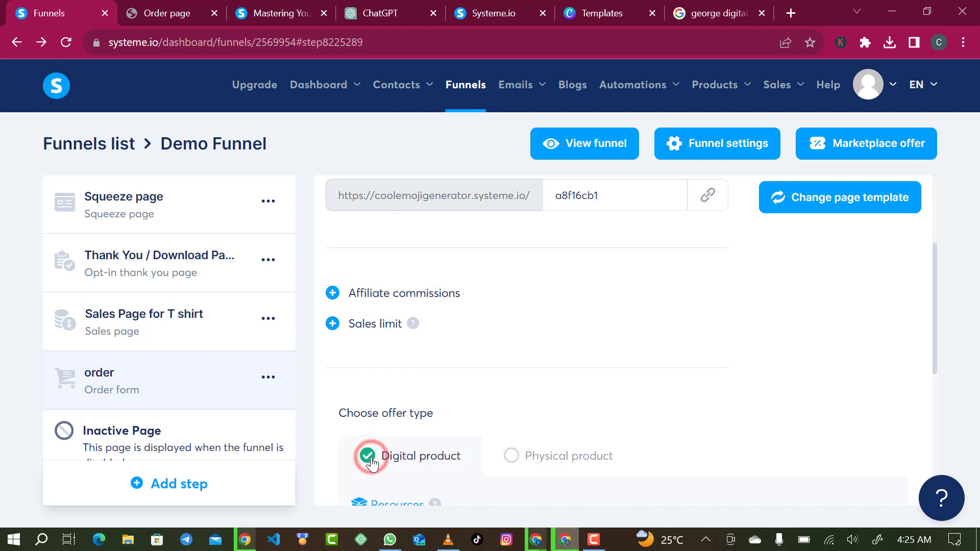
click(509, 455)
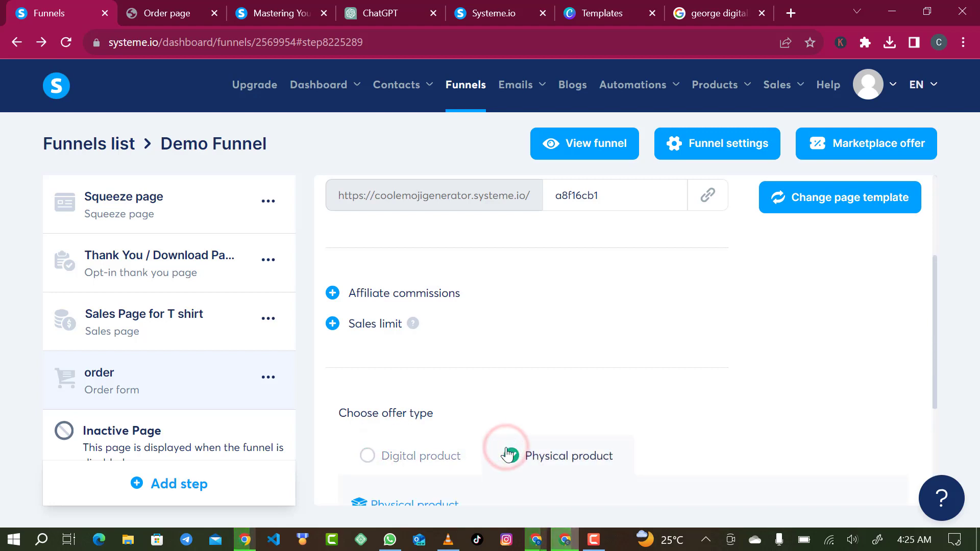
scroll(504, 452, down, 2)
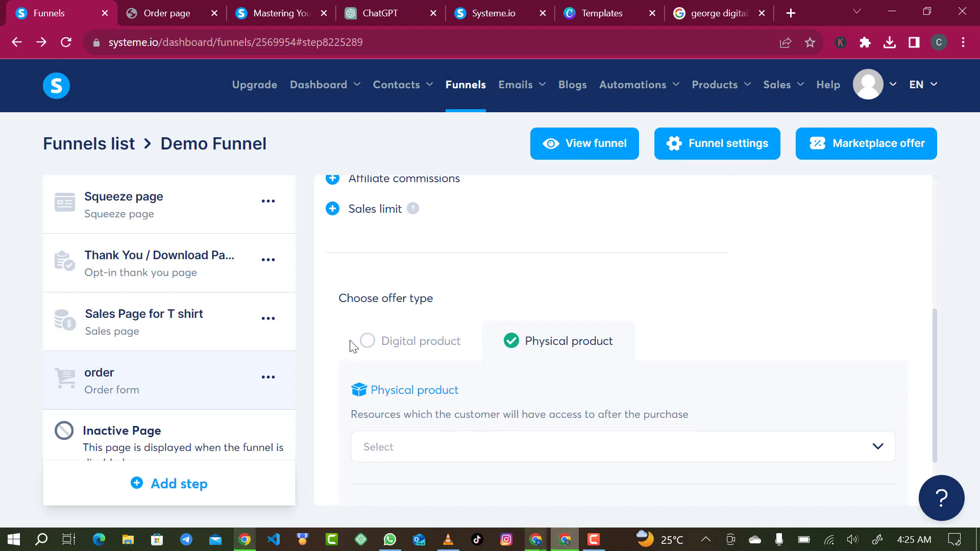
click(366, 341)
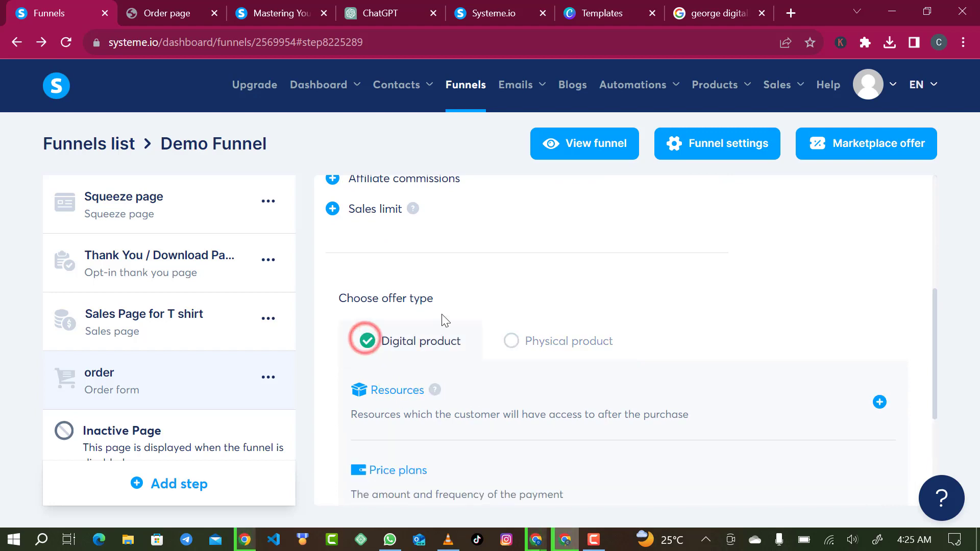
scroll(446, 320, up, 3)
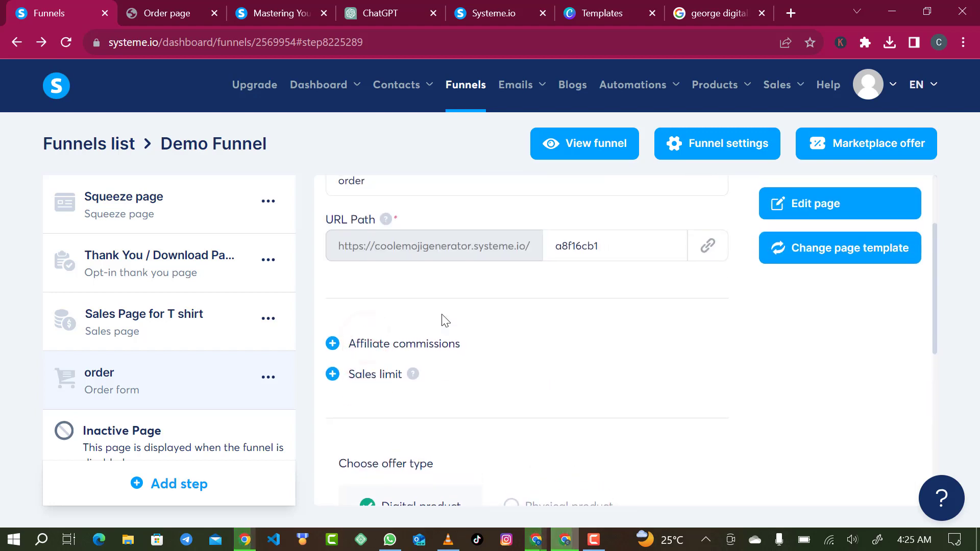
Step: Set the affiliate commission to 30% with a 7-day payout delay
click(332, 345)
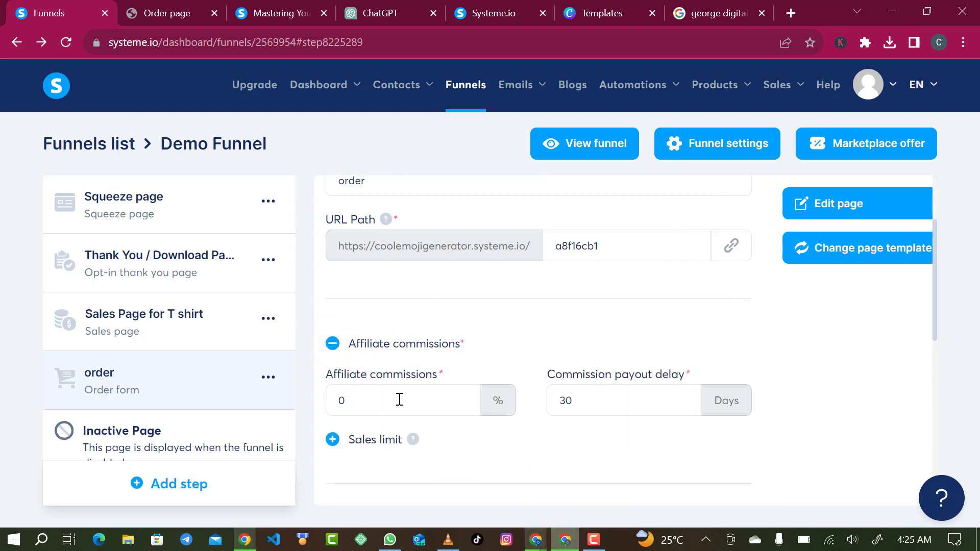
click(341, 399)
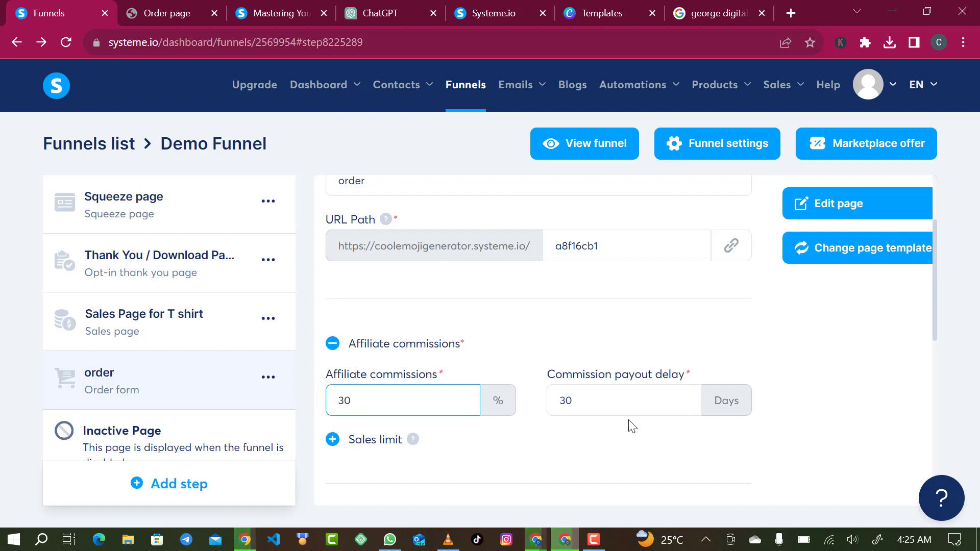
click(565, 400)
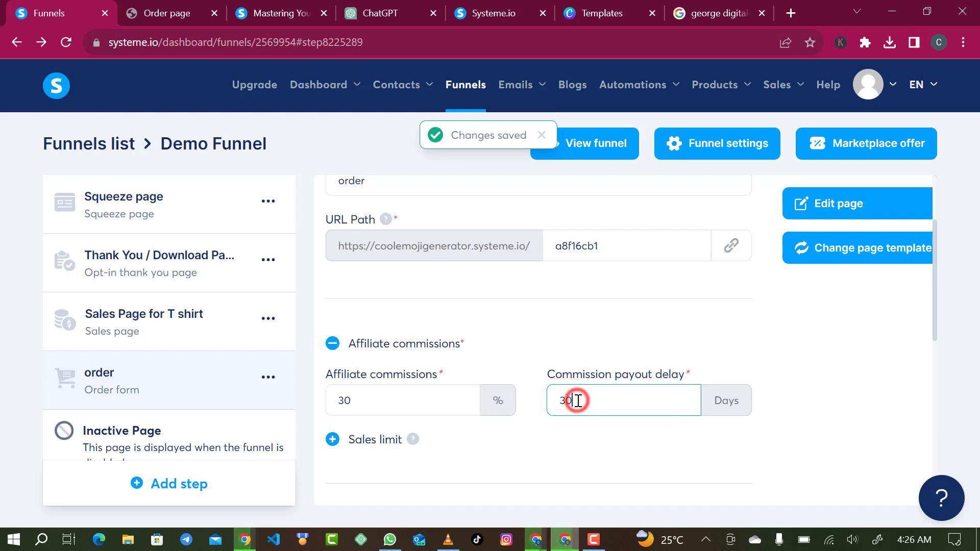
key(BackSpace)
key(BackSpace)
text(7)
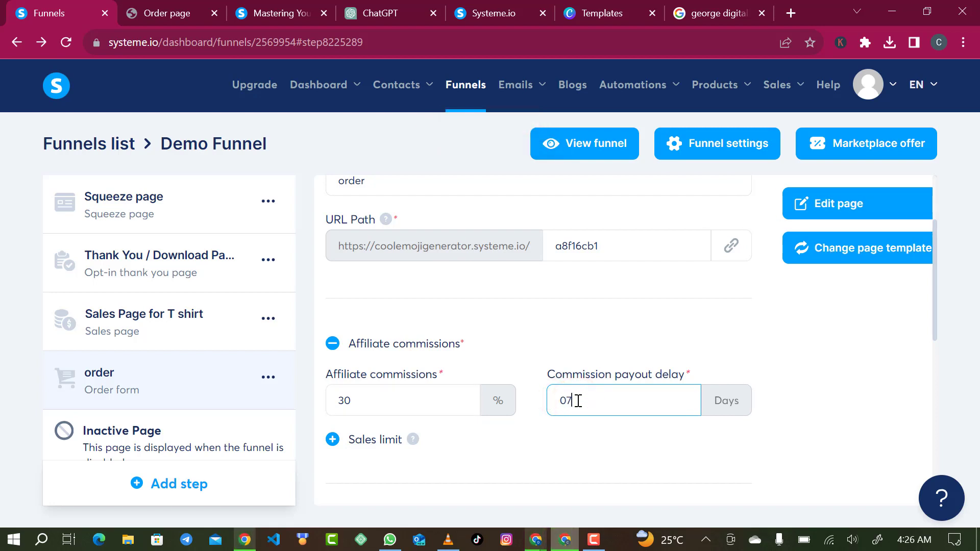
click(570, 403)
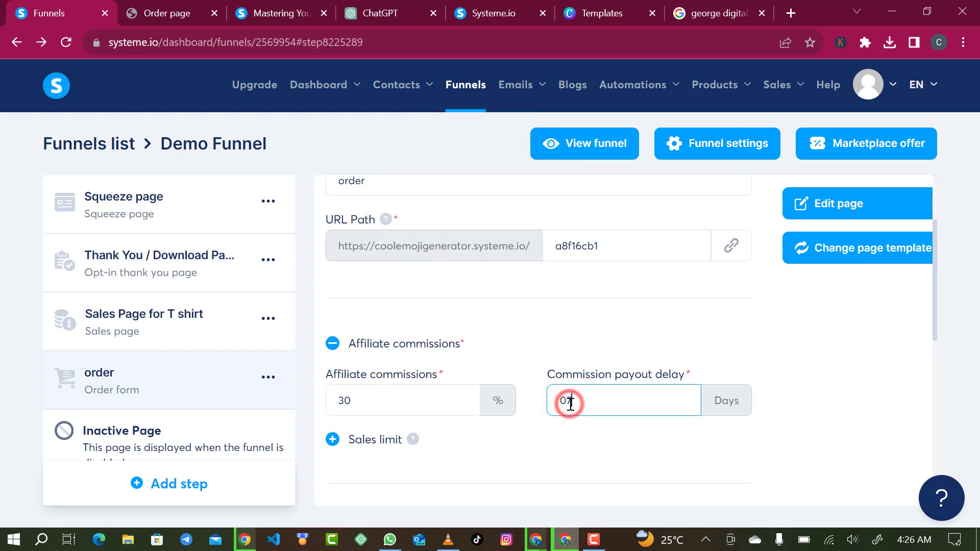
key(BackSpace)
click(567, 339)
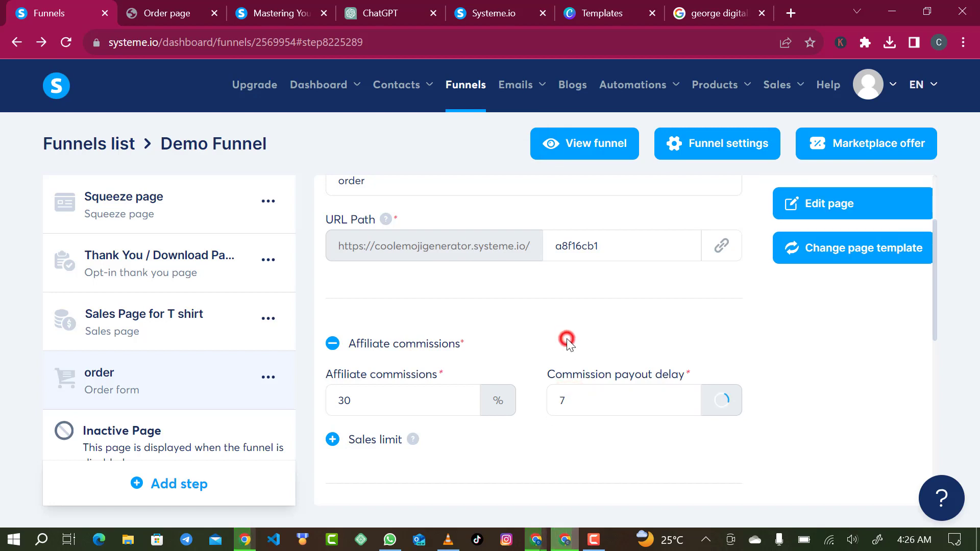
Step: Scroll through the remaining order step settings, including the price plans
scroll(566, 339, down, 3)
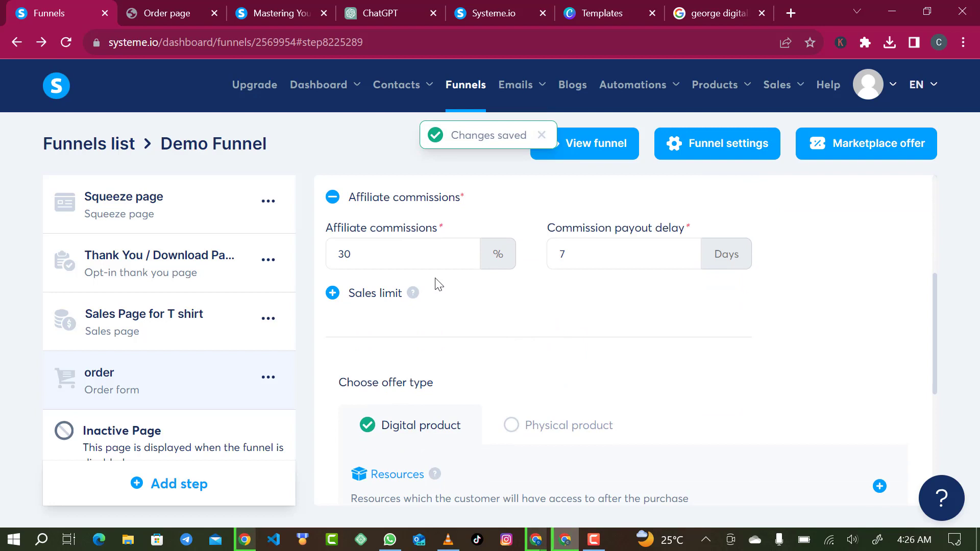
scroll(493, 324, down, 1)
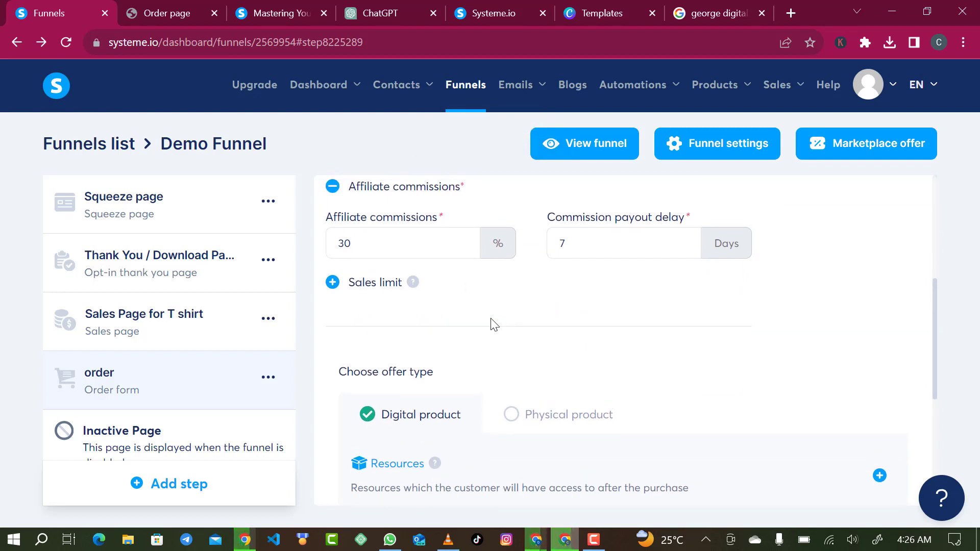
scroll(492, 324, down, 1)
scroll(491, 324, up, 2)
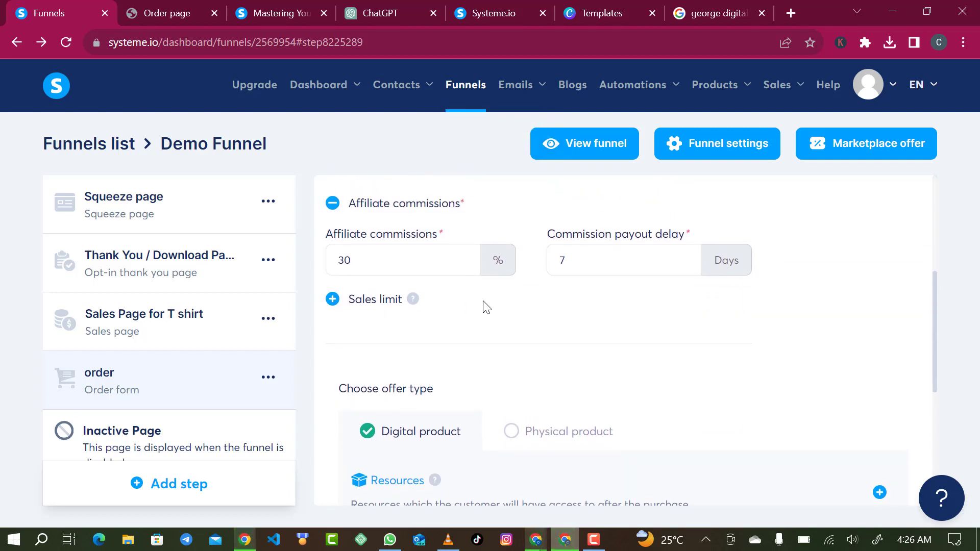
scroll(527, 372, down, 3)
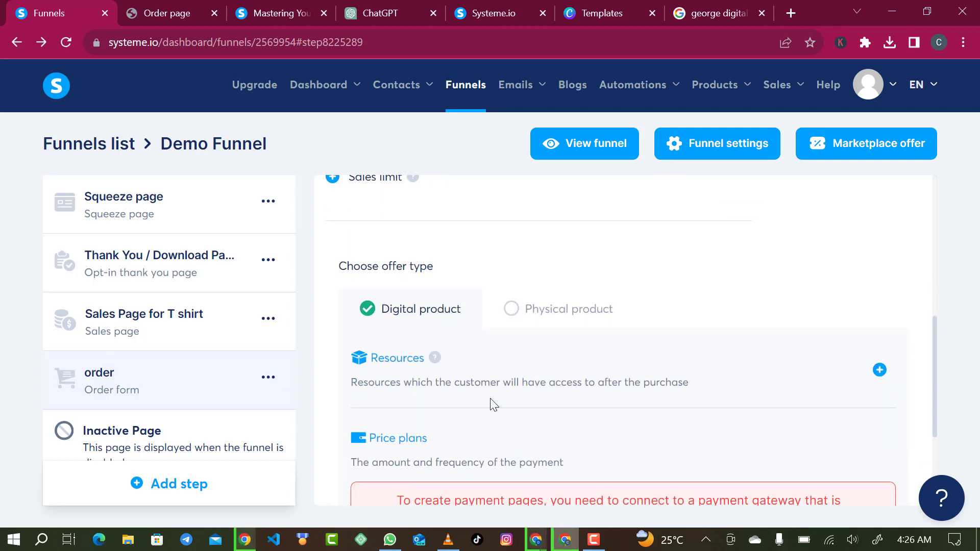
scroll(490, 402, down, 2)
scroll(490, 398, down, 2)
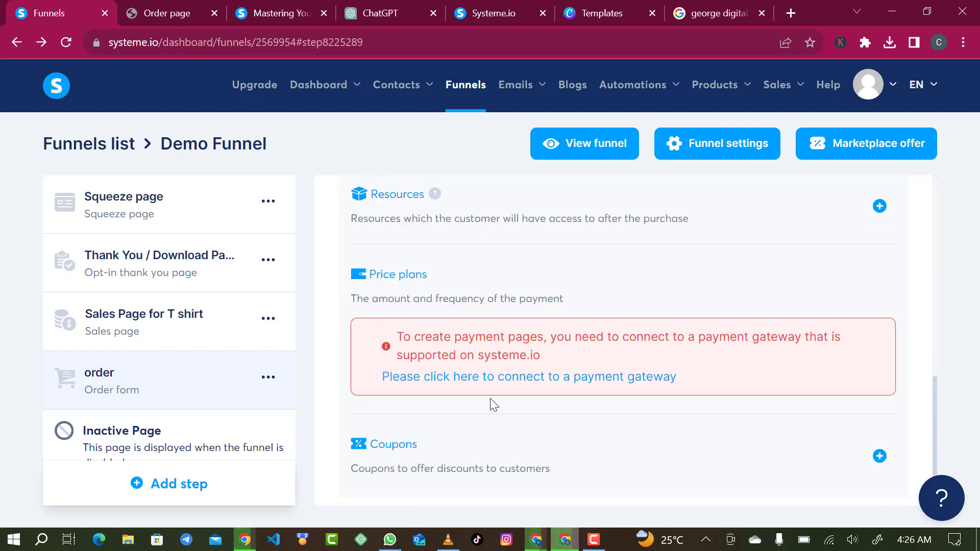
scroll(491, 403, up, 3)
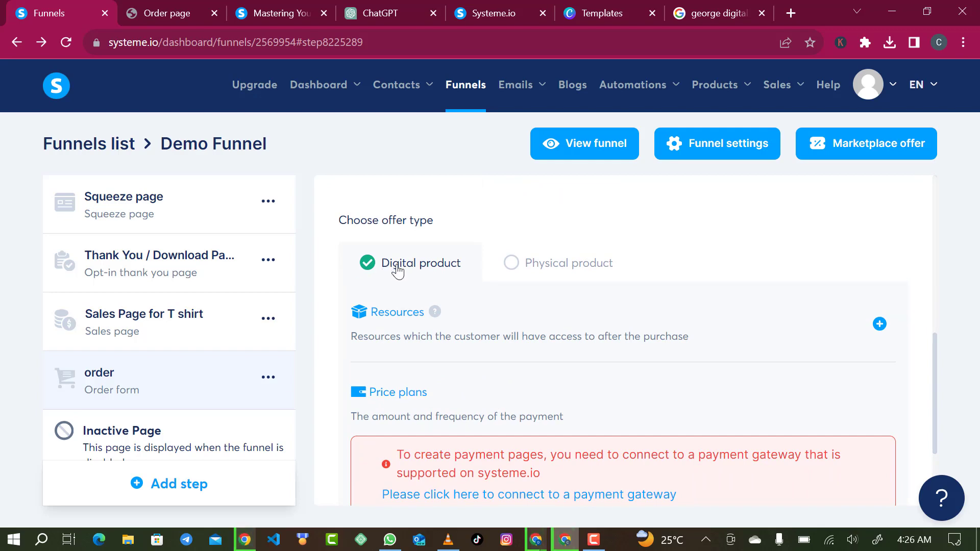
scroll(438, 295, down, 3)
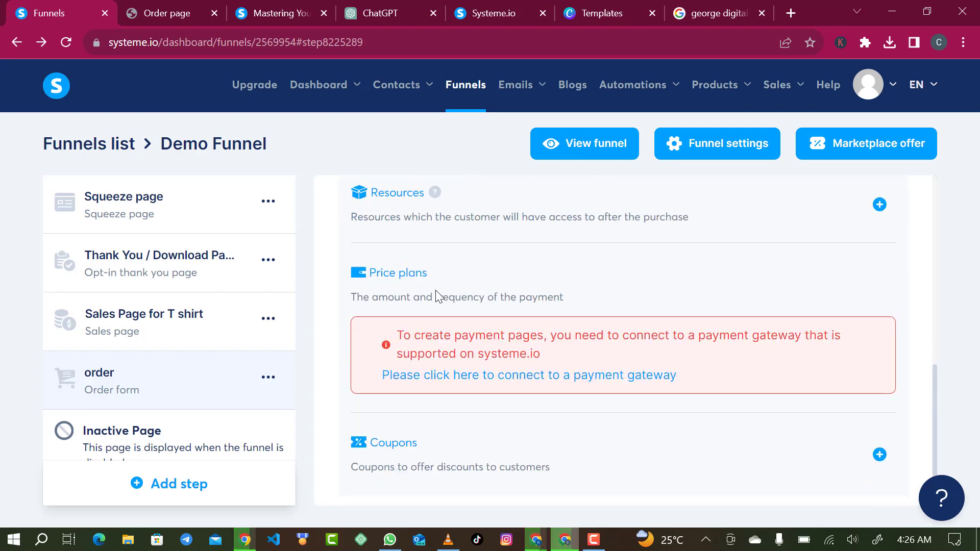
scroll(410, 262, up, 1)
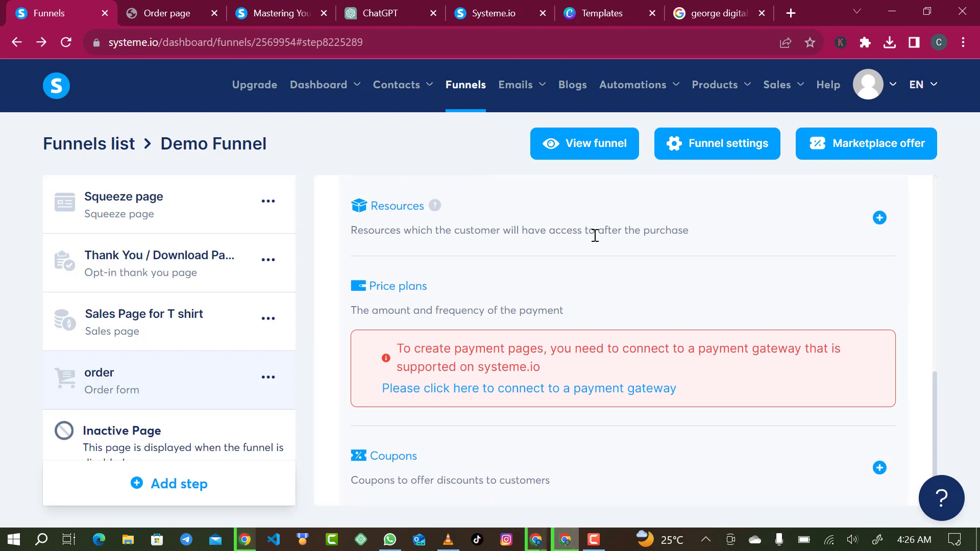
Step: Add the Mastering YouTube Monetization course as a resource with Full access
click(879, 218)
click(445, 269)
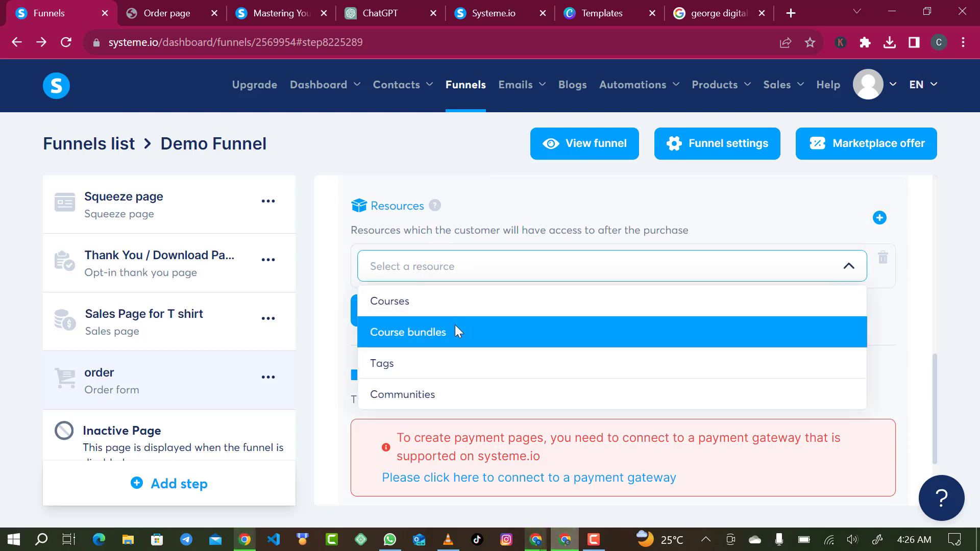
click(440, 301)
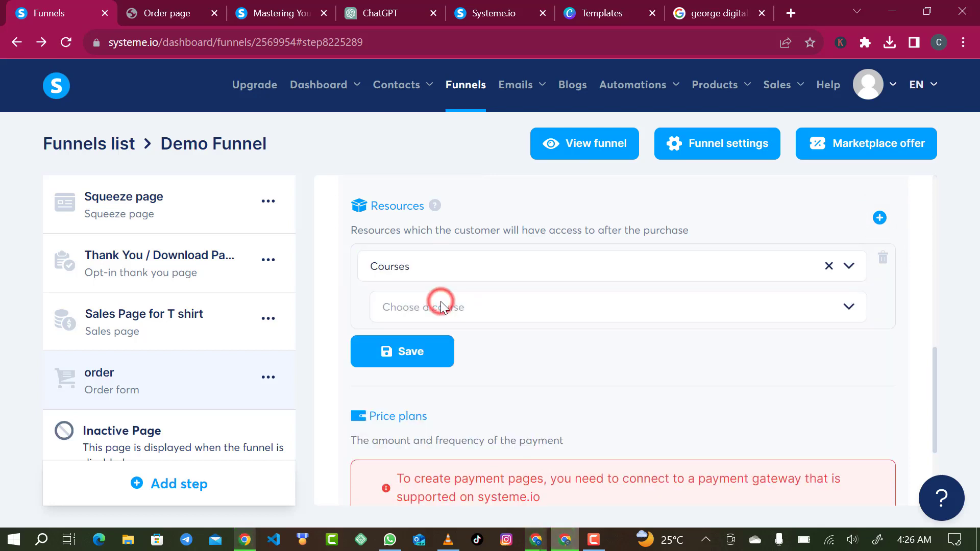
click(480, 307)
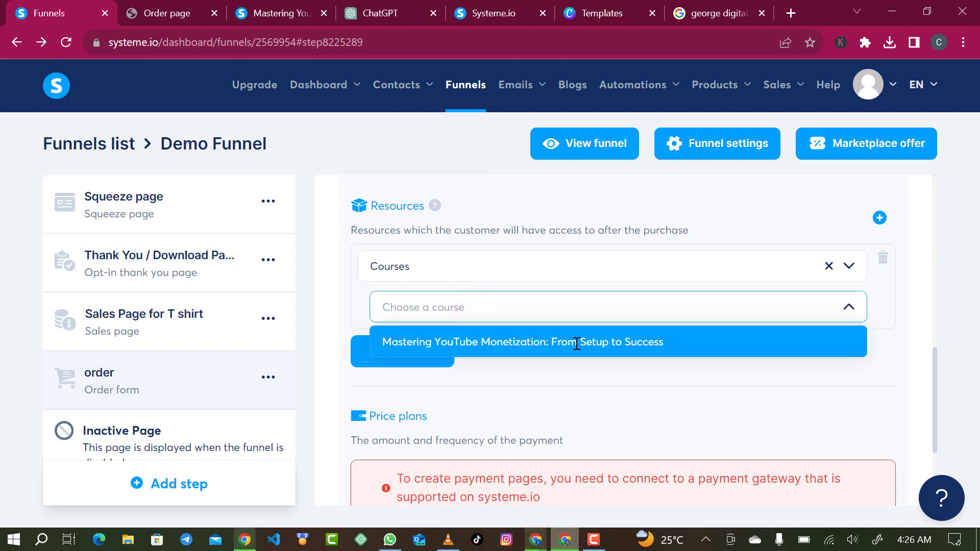
click(712, 345)
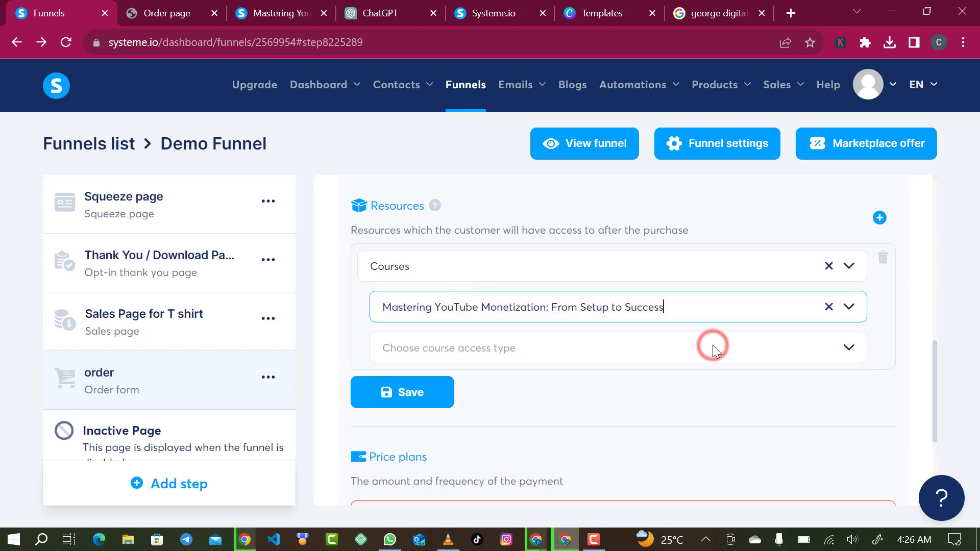
click(615, 347)
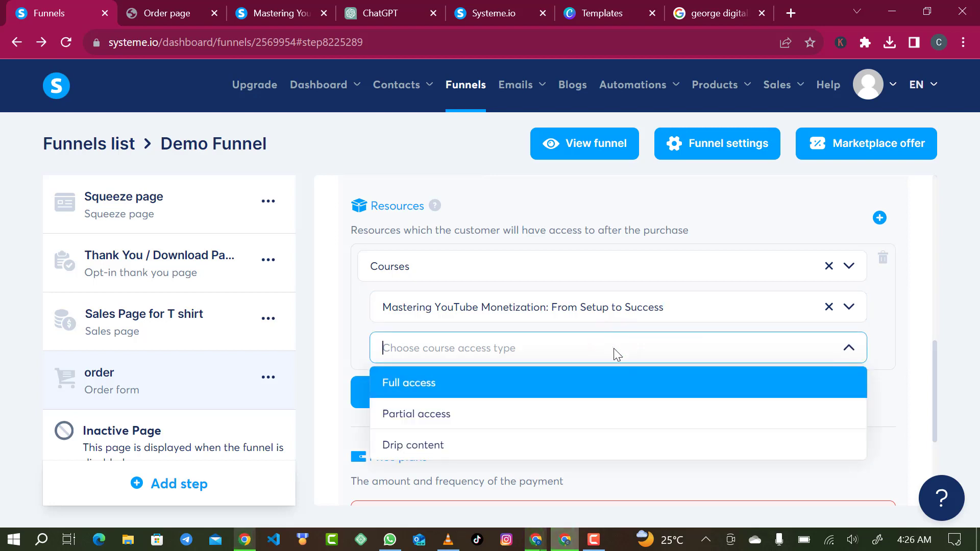
click(580, 380)
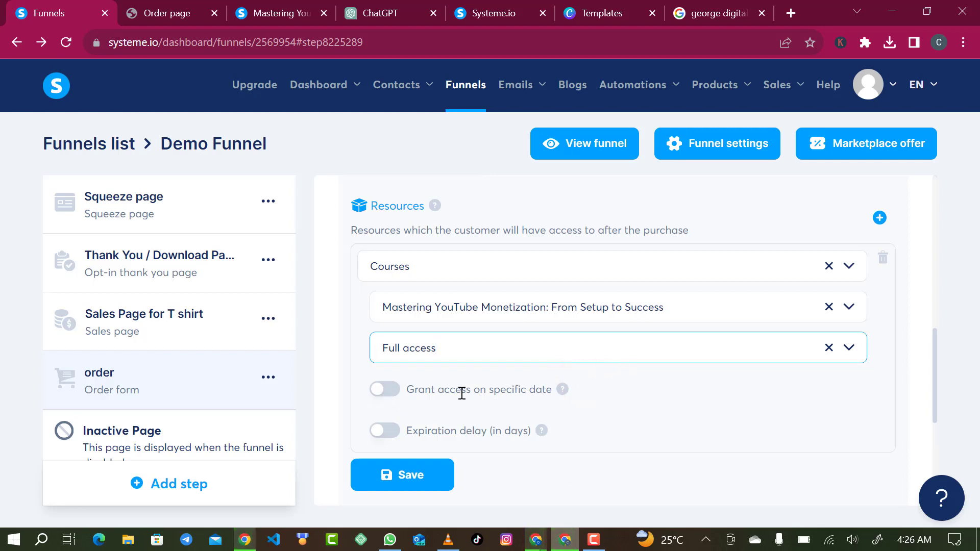
click(419, 476)
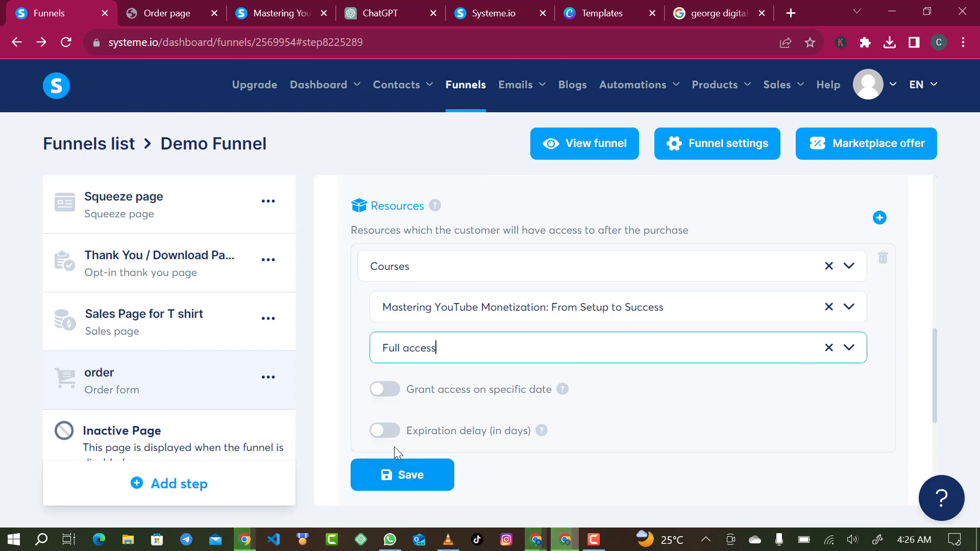
Step: Leave the access expiration delay off and save the course resource settings
click(385, 434)
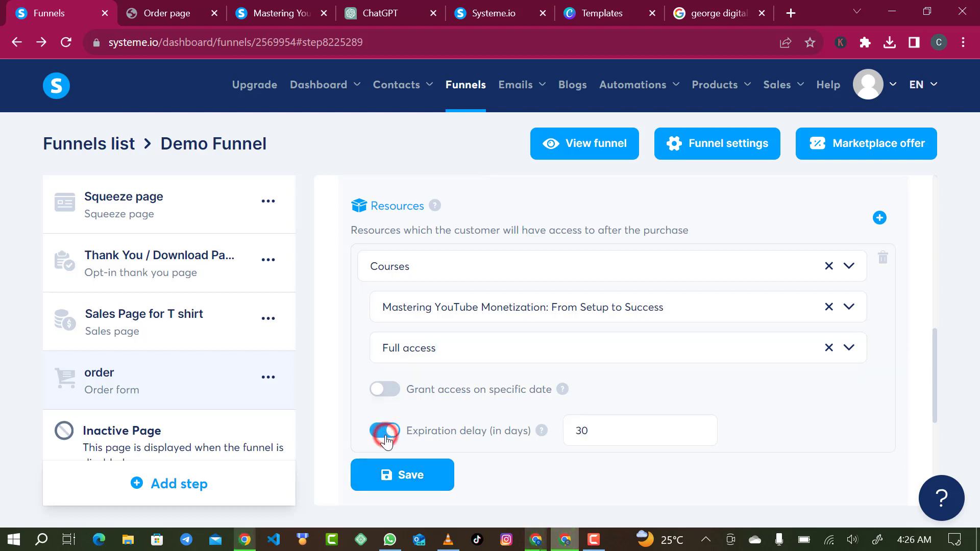
click(580, 430)
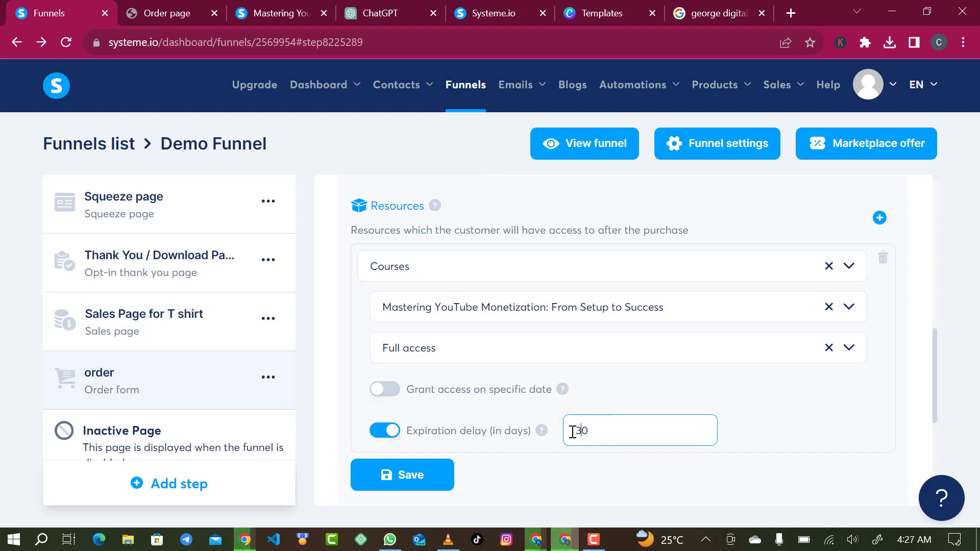
text(3)
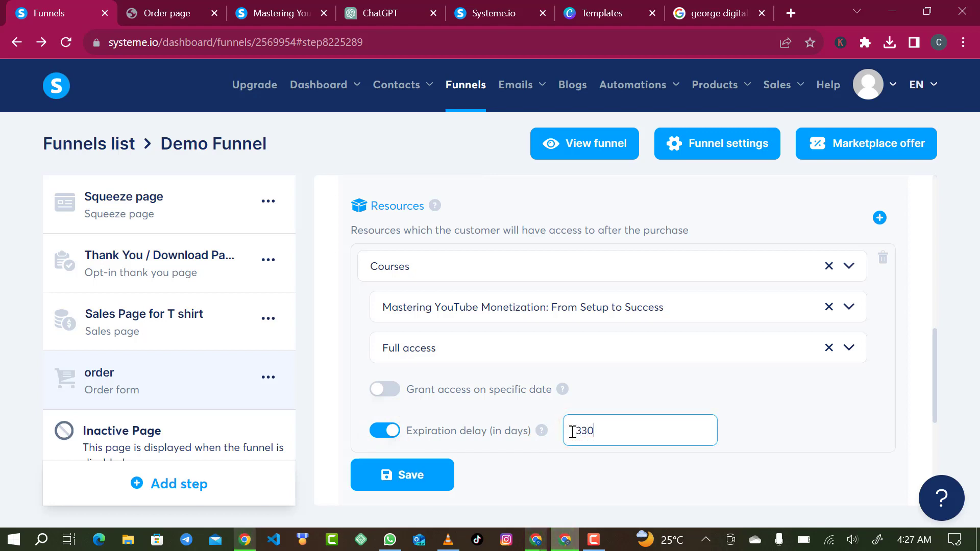
key(Delete)
text(5)
click(586, 427)
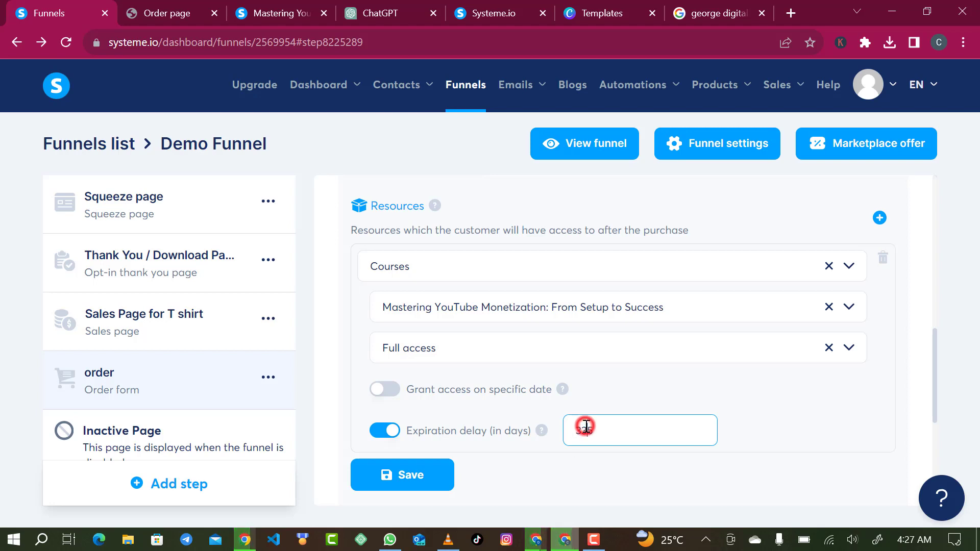
key(BackSpace)
text(6)
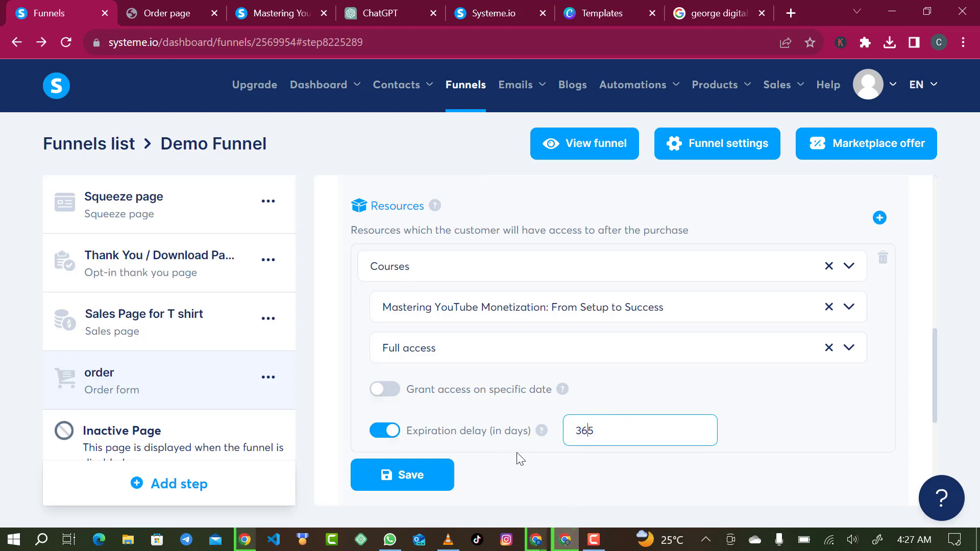
click(386, 431)
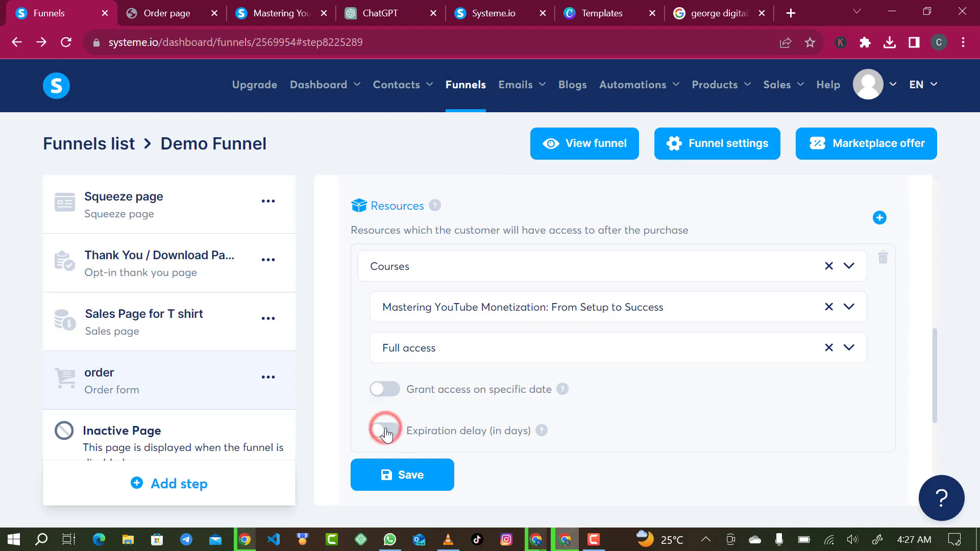
click(359, 474)
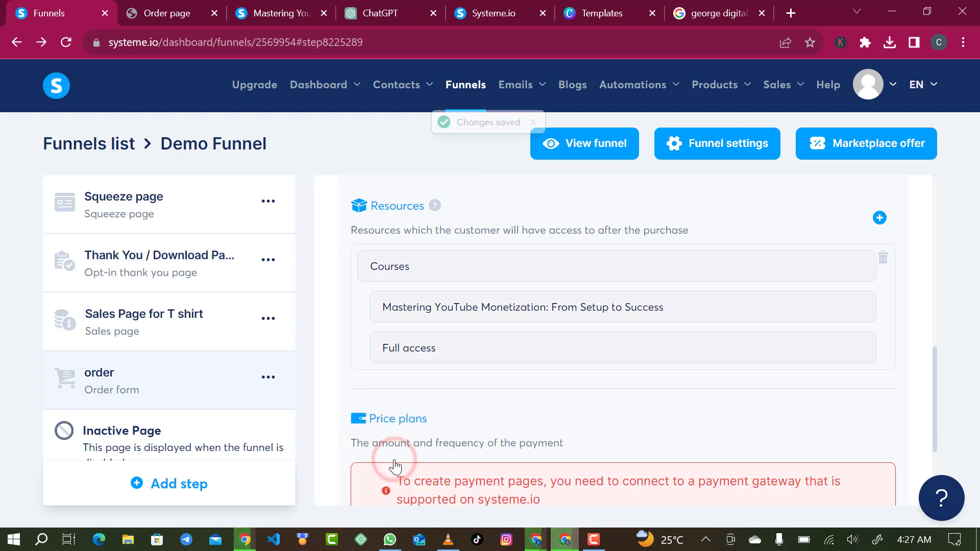
Step: Scroll the Order step settings to the Price plans and Coupons sections
scroll(483, 432, down, 3)
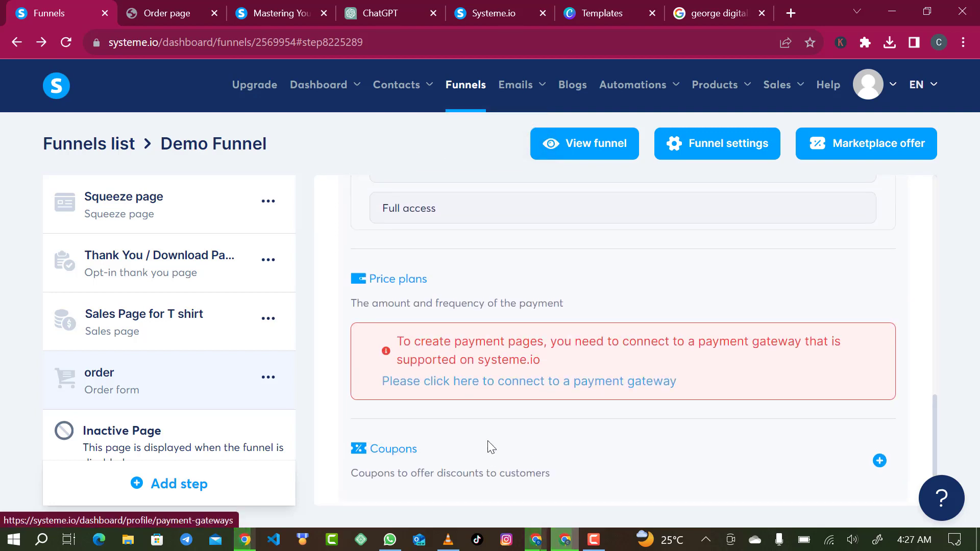
scroll(489, 445, up, 5)
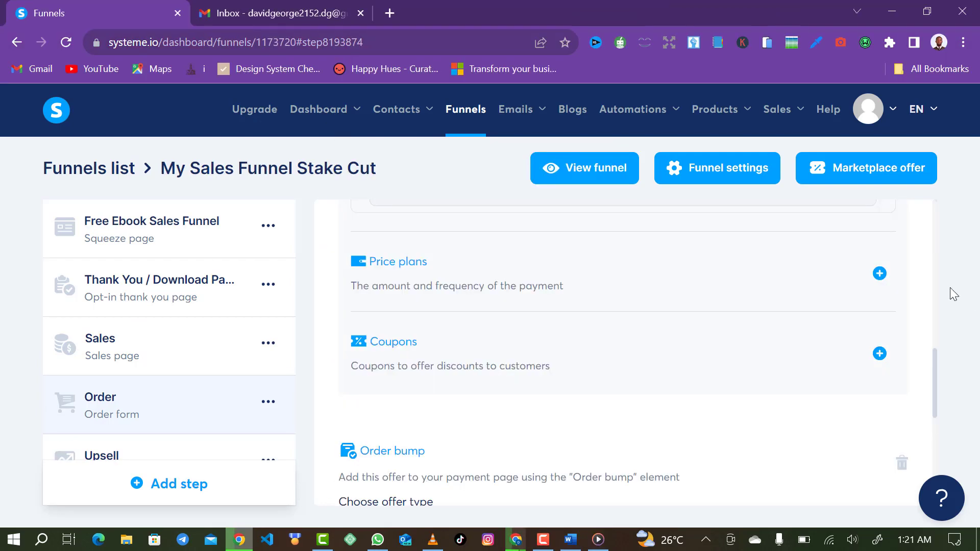
Step: Add a one-time payment price plan to the Order offer, choosing to create a new plan
click(879, 275)
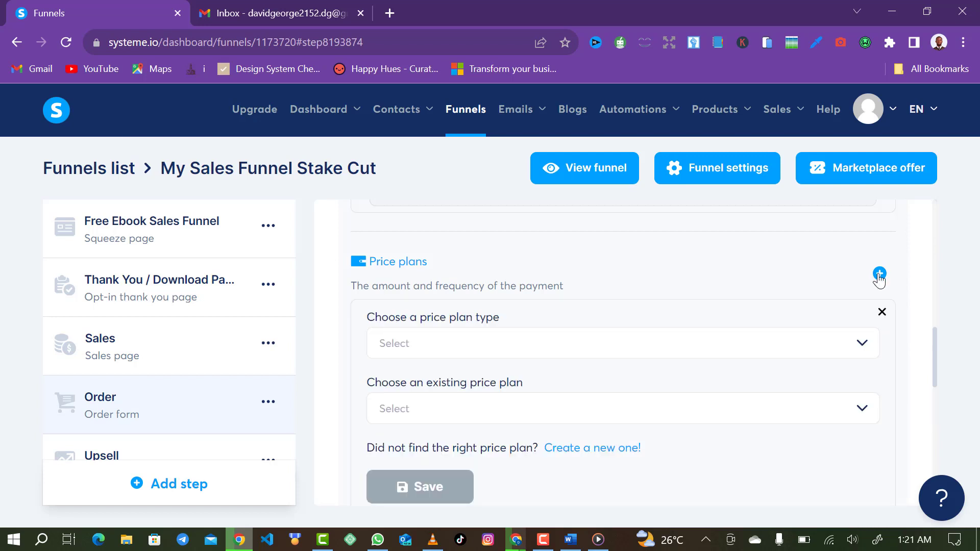
click(765, 351)
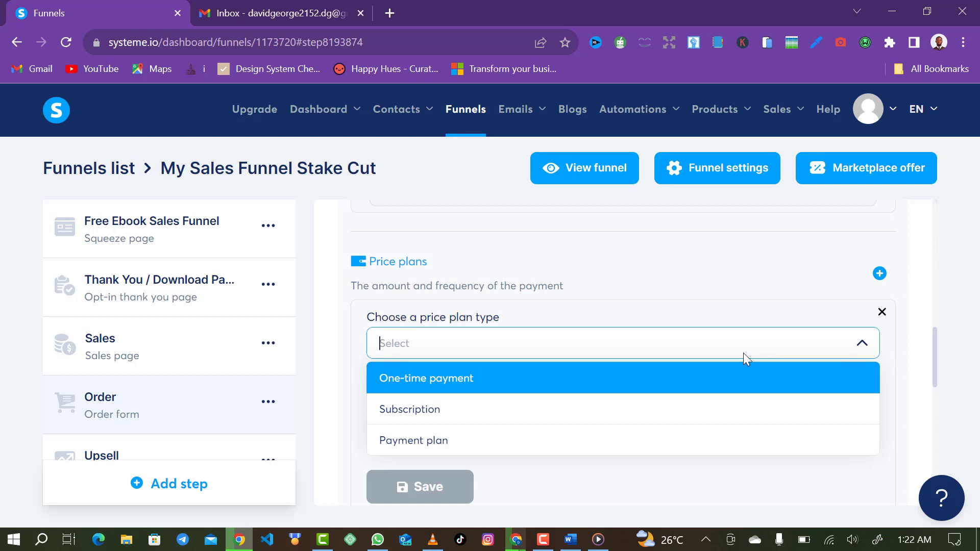
click(720, 385)
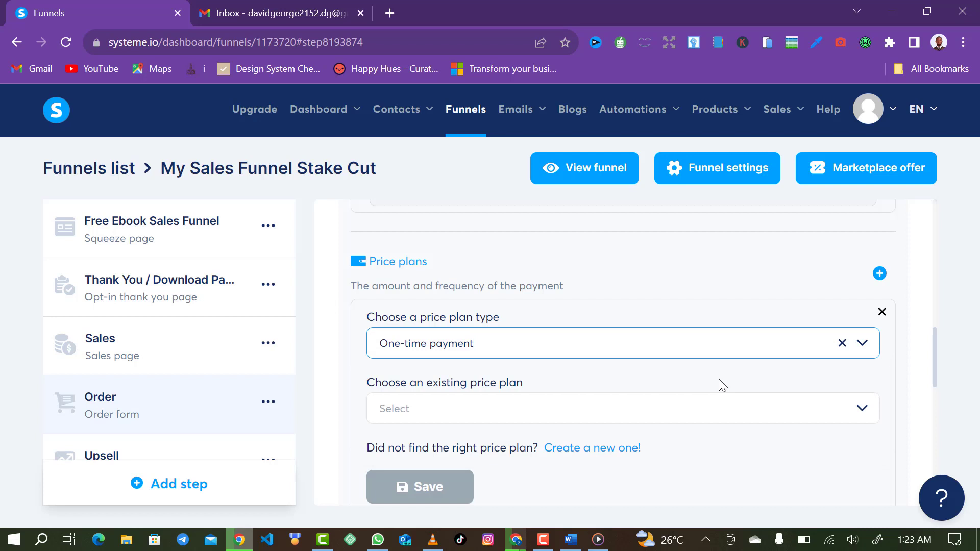
click(670, 416)
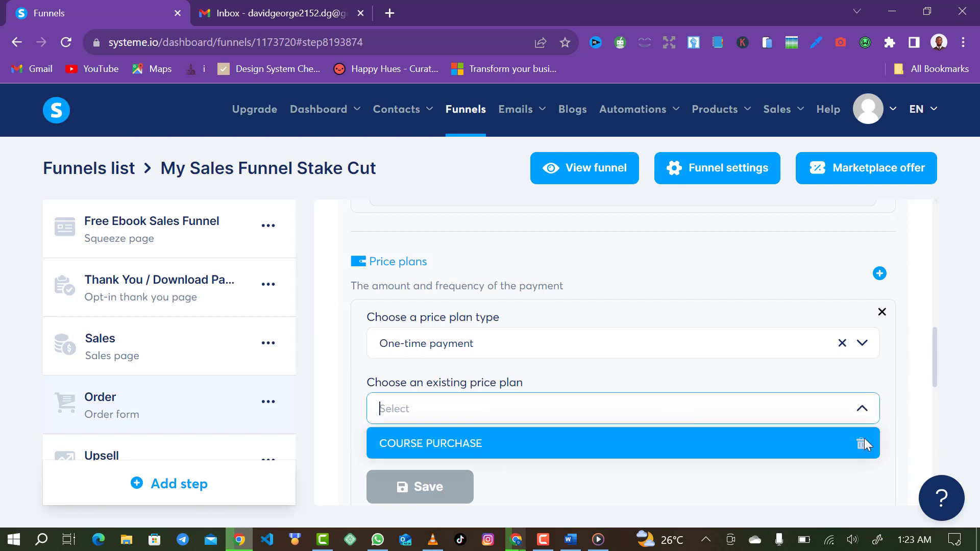
click(859, 414)
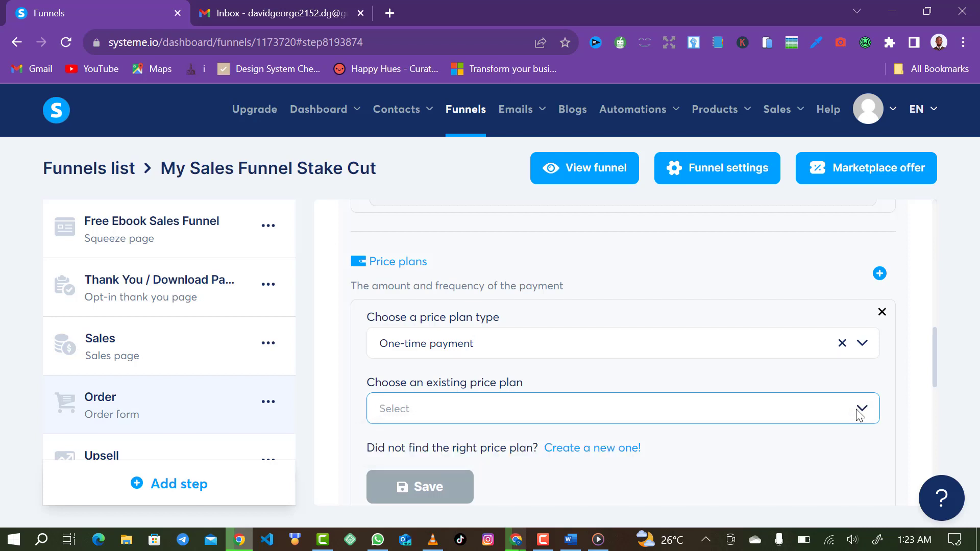
click(616, 449)
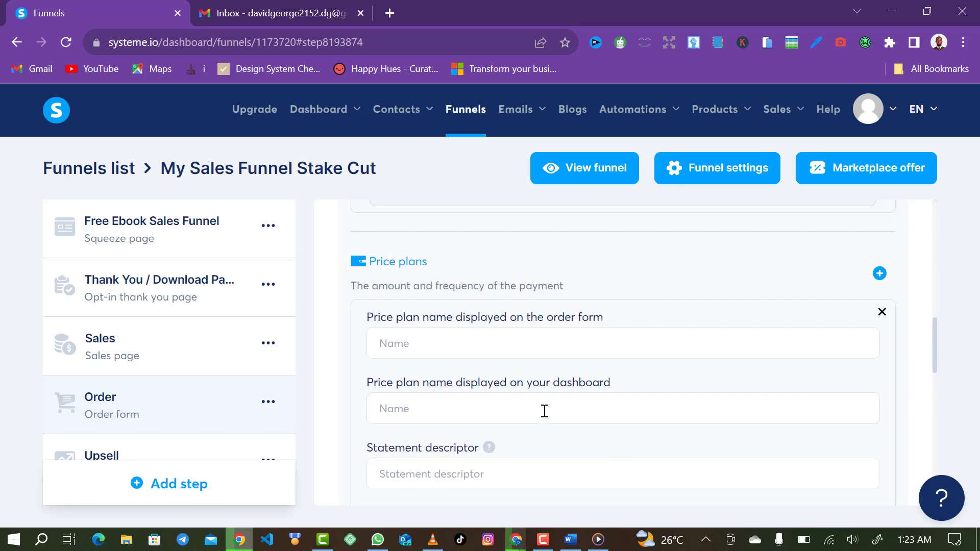
Step: Name the plan 'Course Payment' for the order form and dashboard, with descriptor 'Cpourse Payment'
click(545, 411)
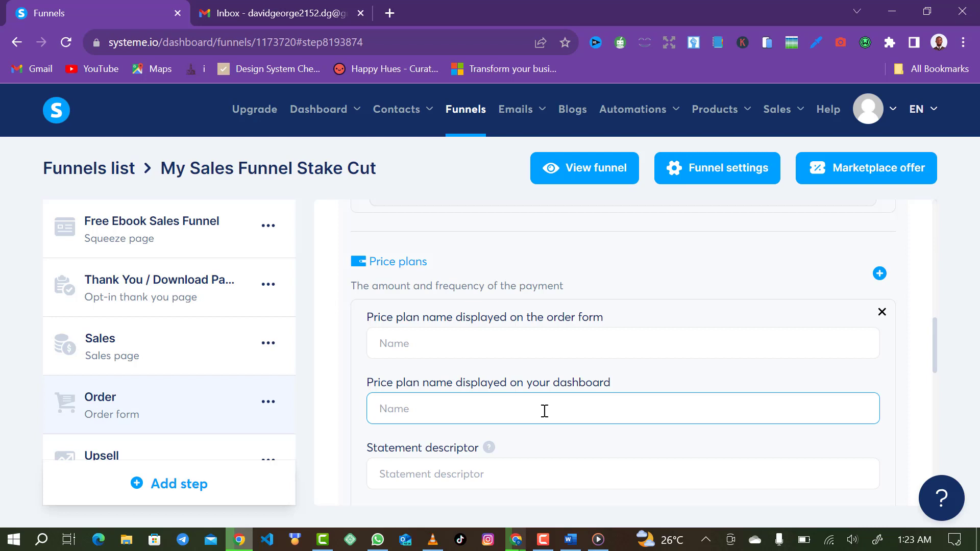
click(531, 349)
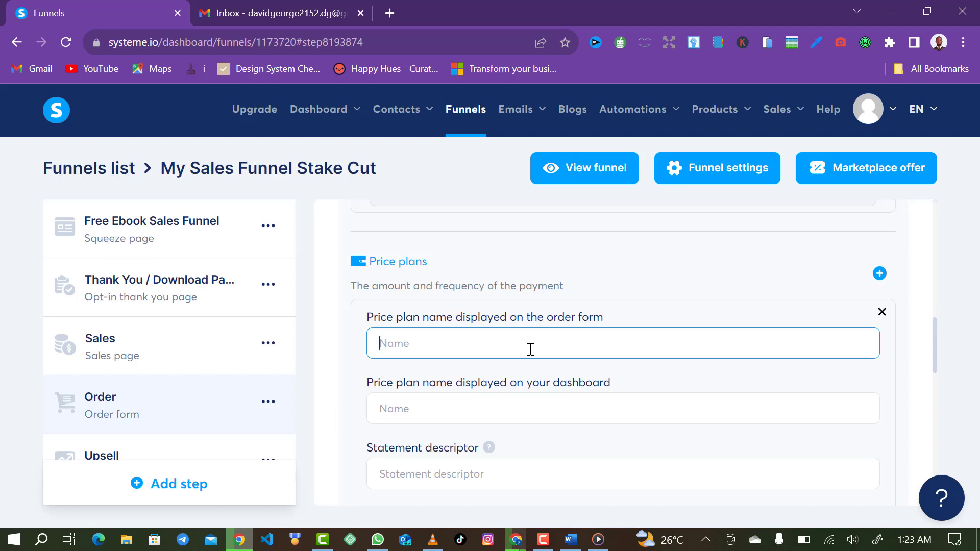
text(Course Payment)
click(503, 403)
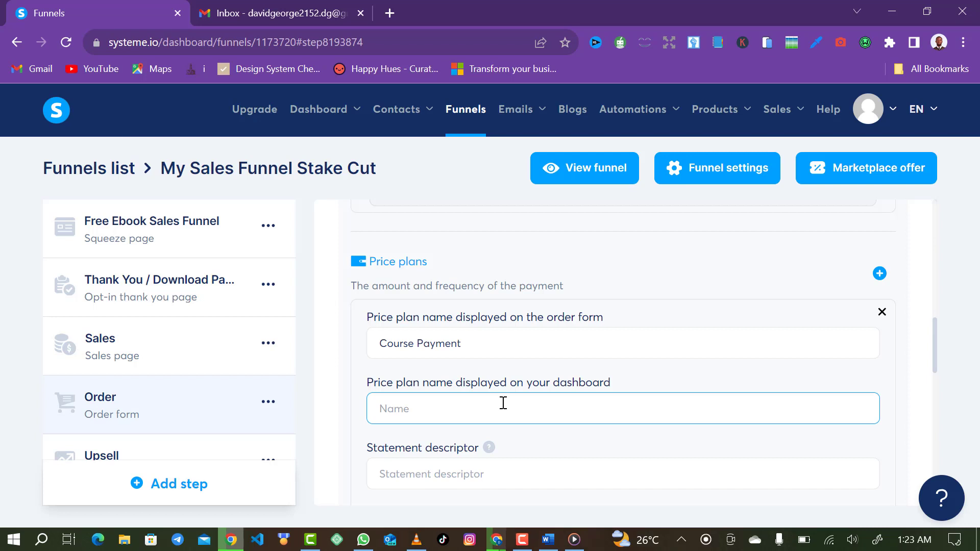
text(Course Payment)
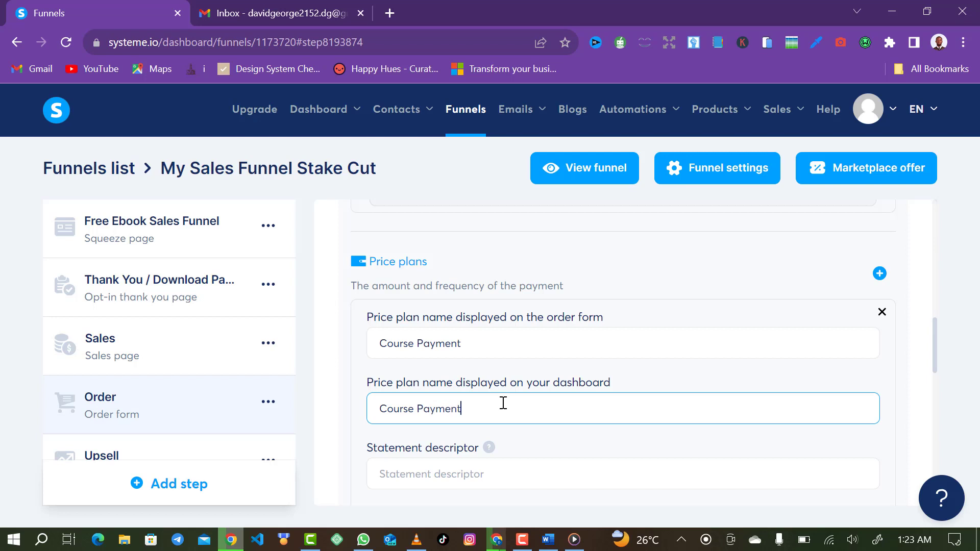
click(472, 473)
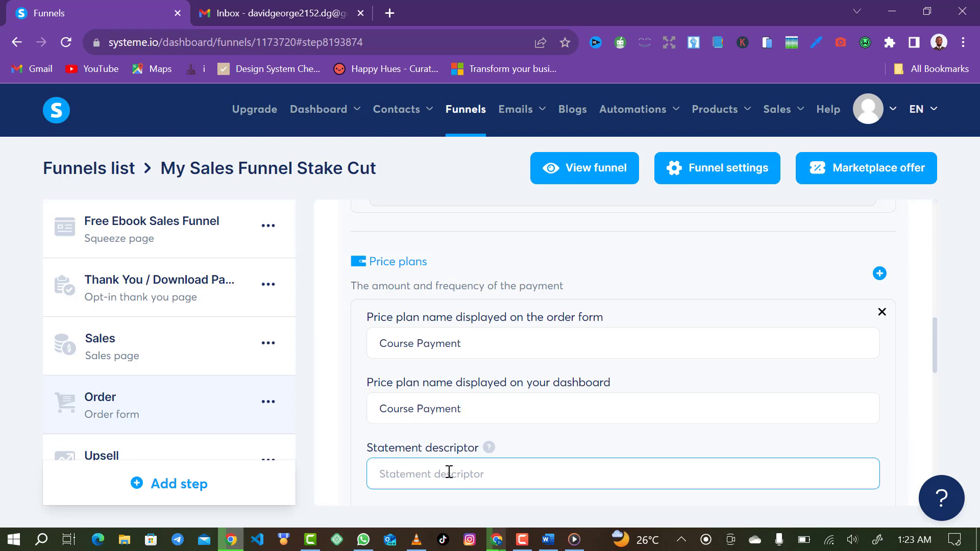
text(Cp)
text(ourse)
text( Payment)
Step: Make the plan a one-time payment of 30 and save it
scroll(449, 473, down, 3)
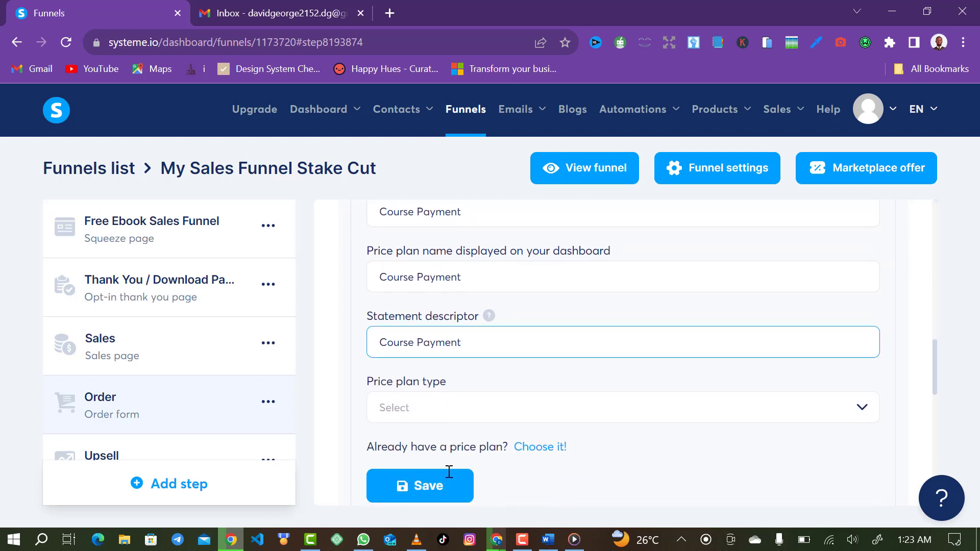
click(479, 391)
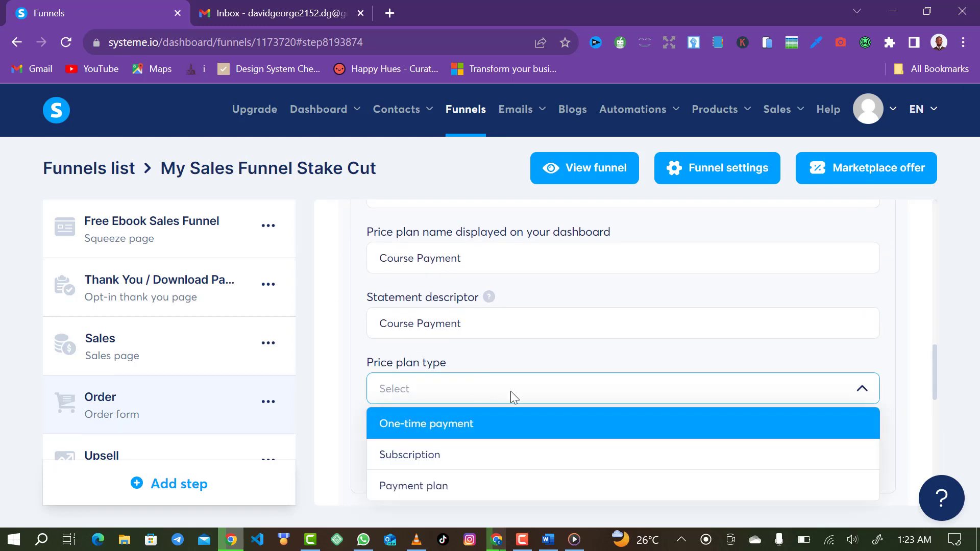
click(491, 423)
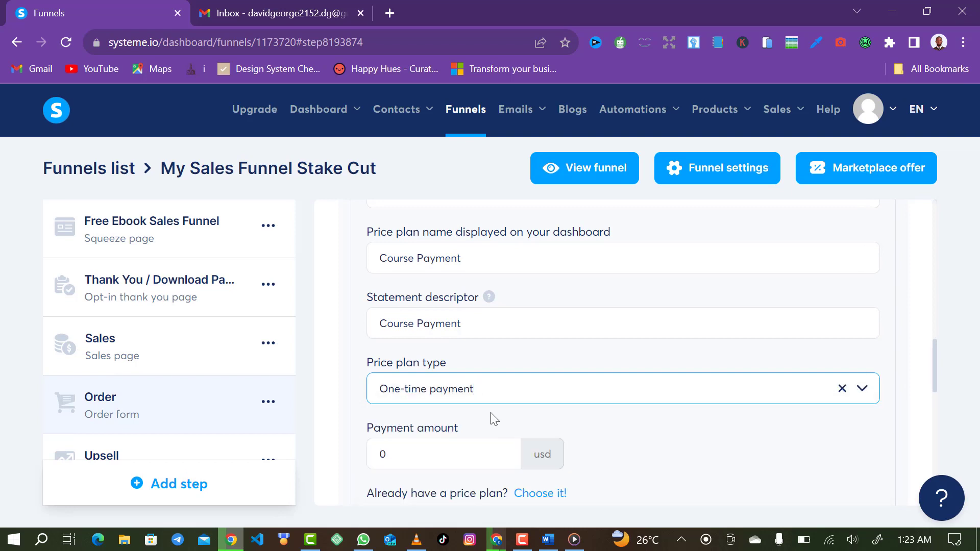
click(382, 455)
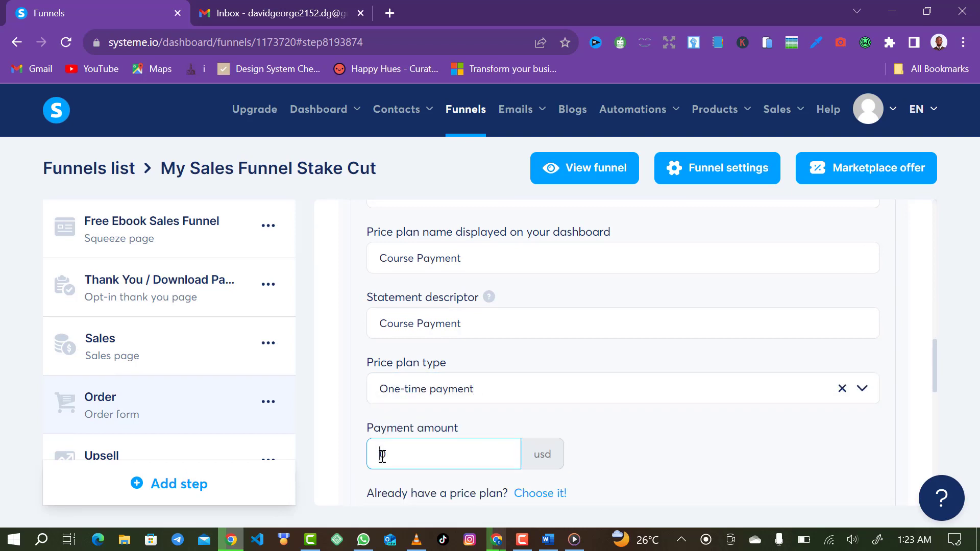
text(30)
scroll(678, 430, down, 2)
scroll(679, 430, down, 2)
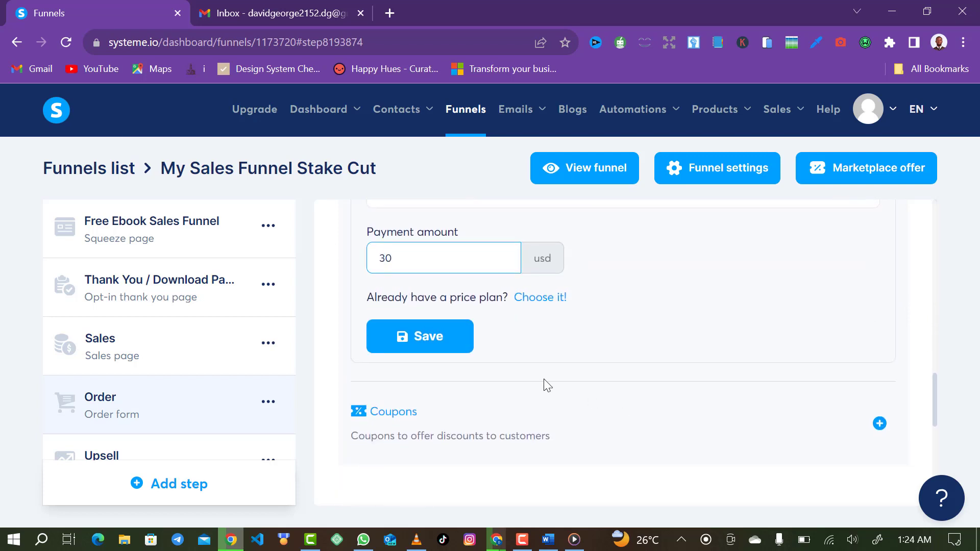
click(434, 341)
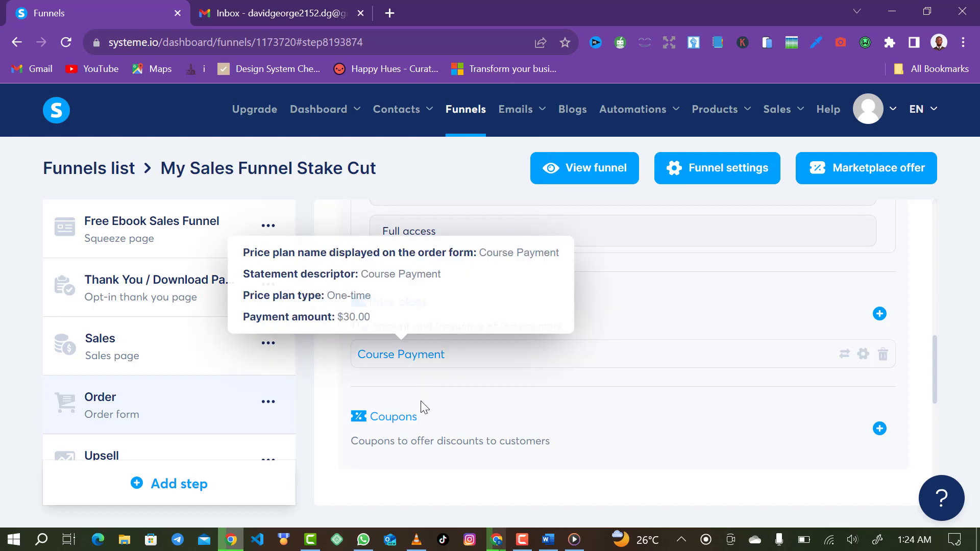
Step: Attach the 10% percentage-discount coupon to the offer and save it
scroll(443, 415, down, 1)
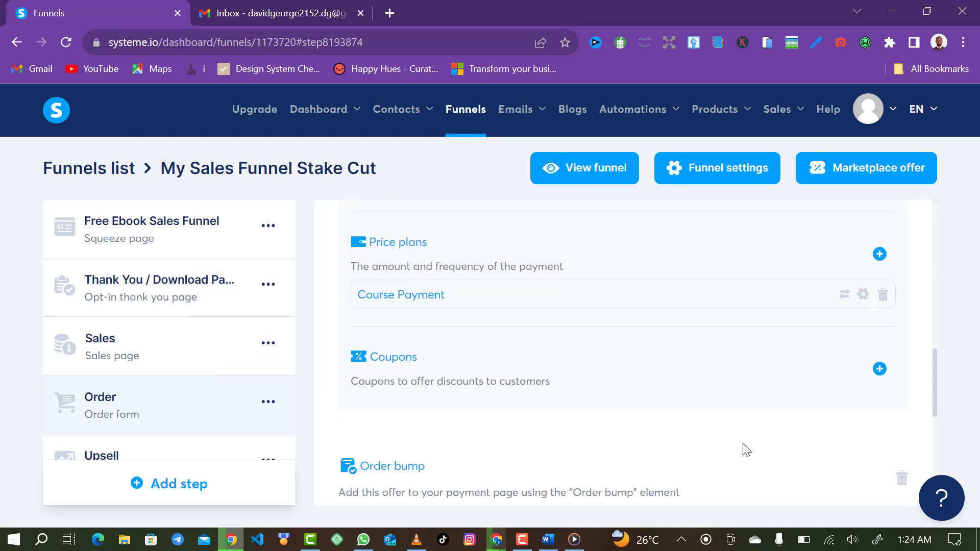
click(880, 368)
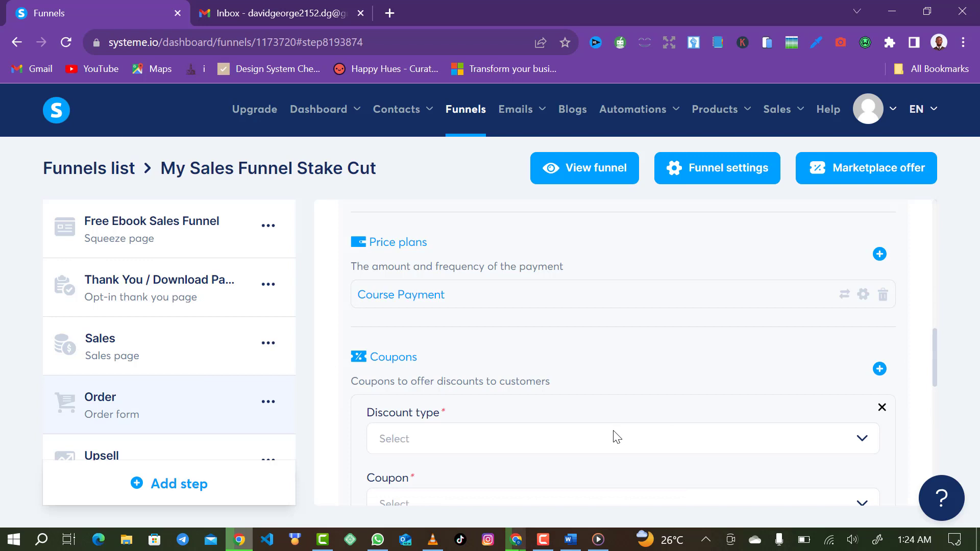
scroll(599, 439, down, 1)
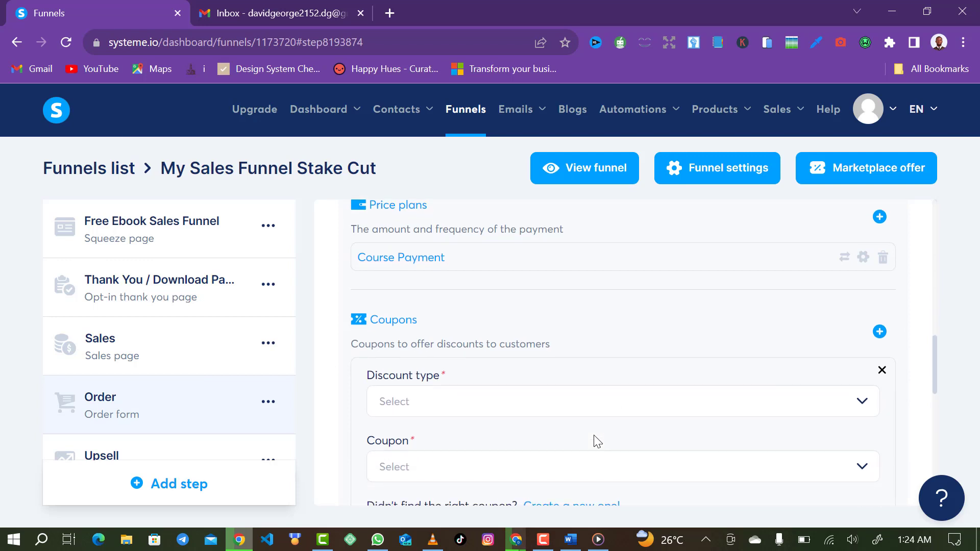
click(608, 397)
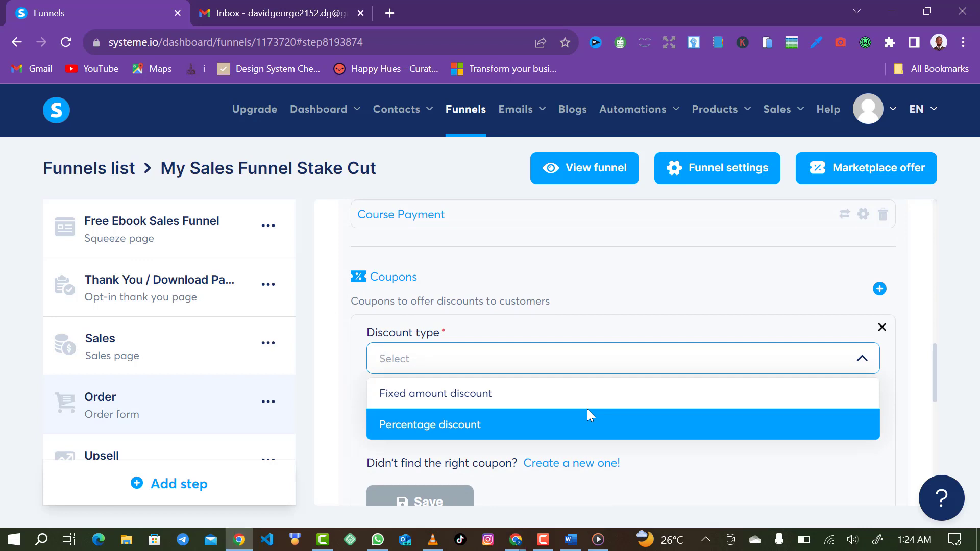
click(587, 416)
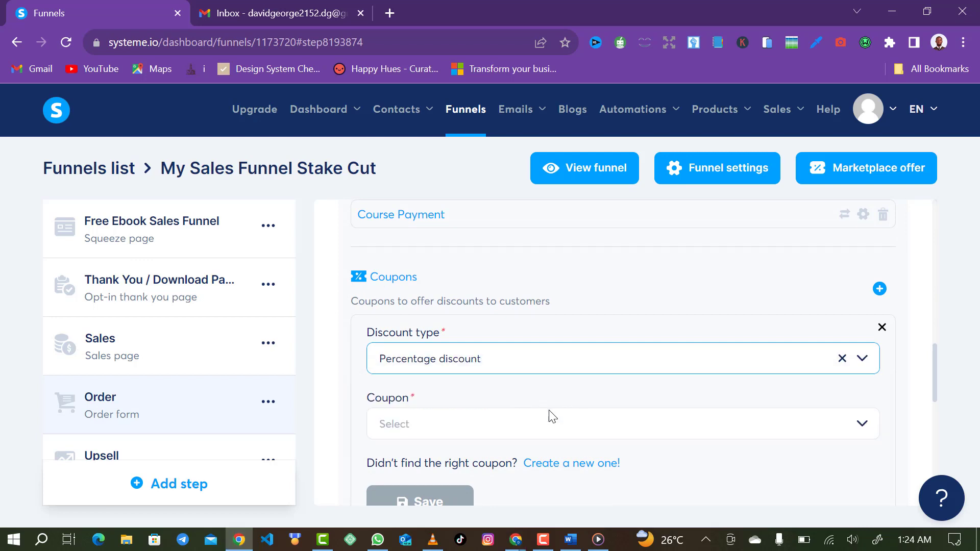
click(530, 437)
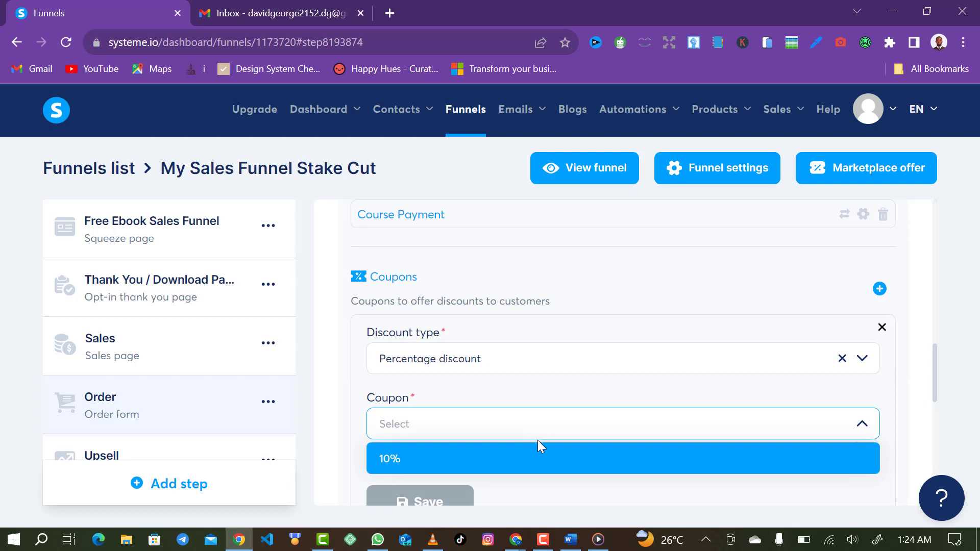
click(502, 458)
scroll(543, 420, down, 2)
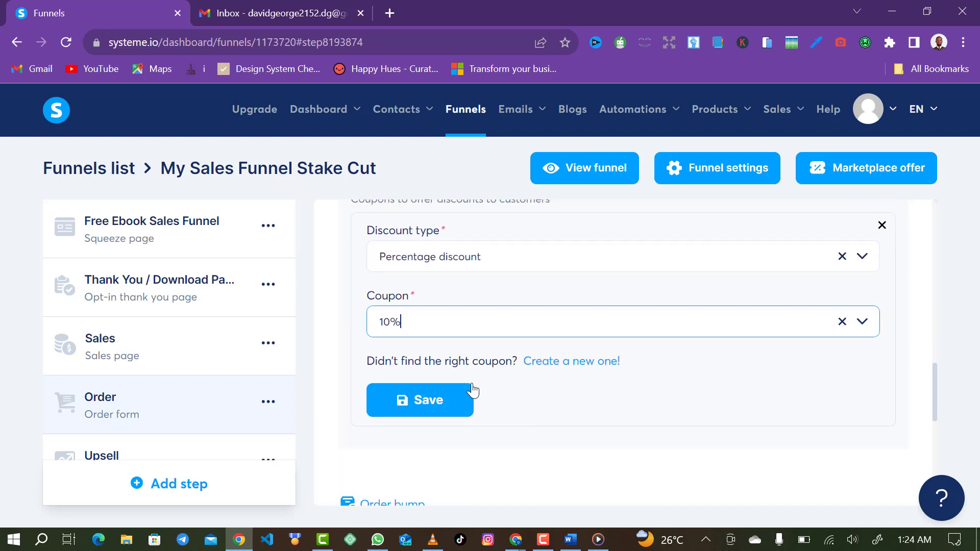
click(446, 406)
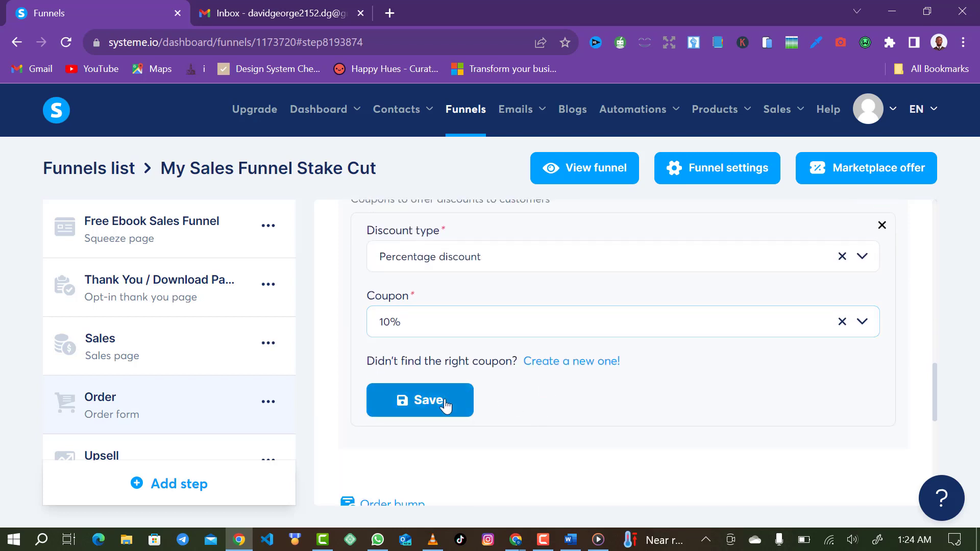
click(446, 405)
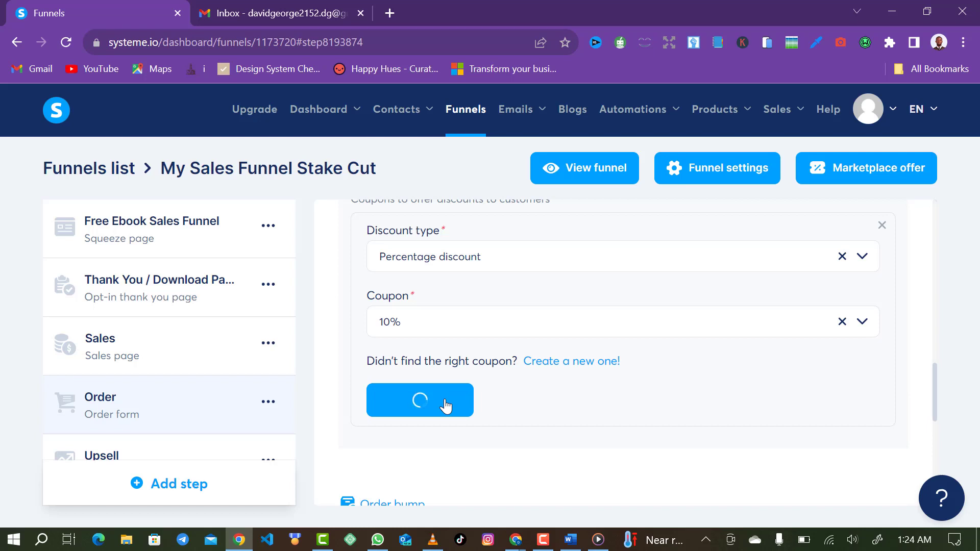
Step: Open the Order step's checkout page in the page editor
scroll(446, 405, down, 2)
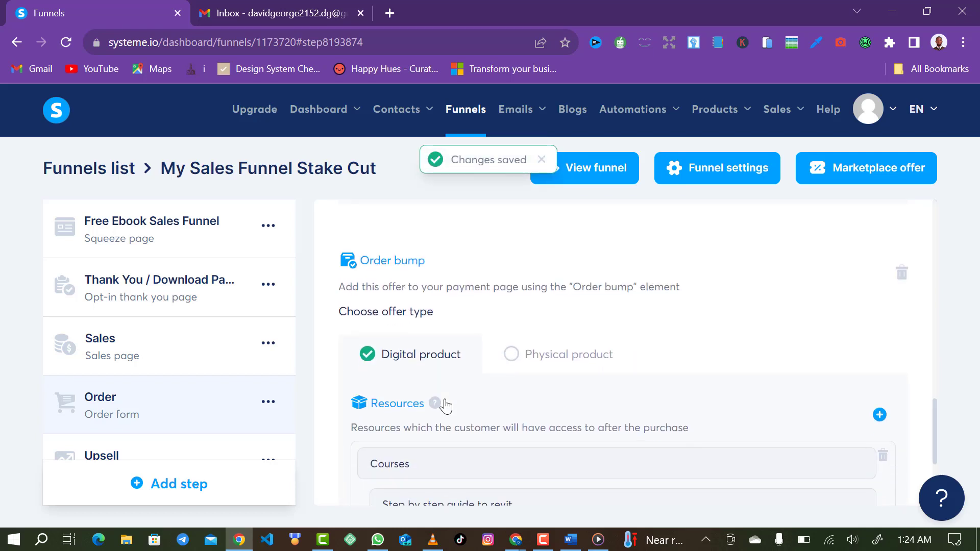
scroll(444, 405, down, 3)
scroll(444, 407, up, 2)
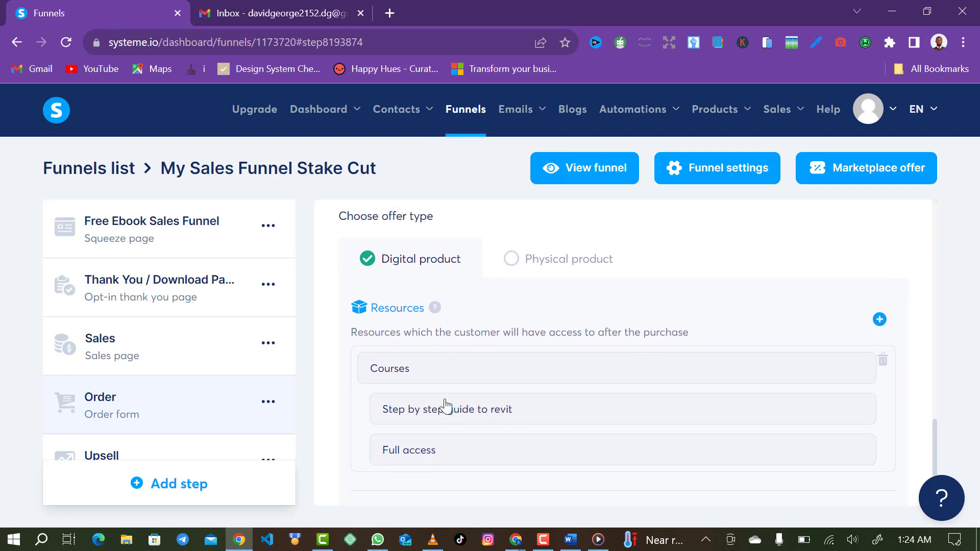
scroll(448, 365, up, 2)
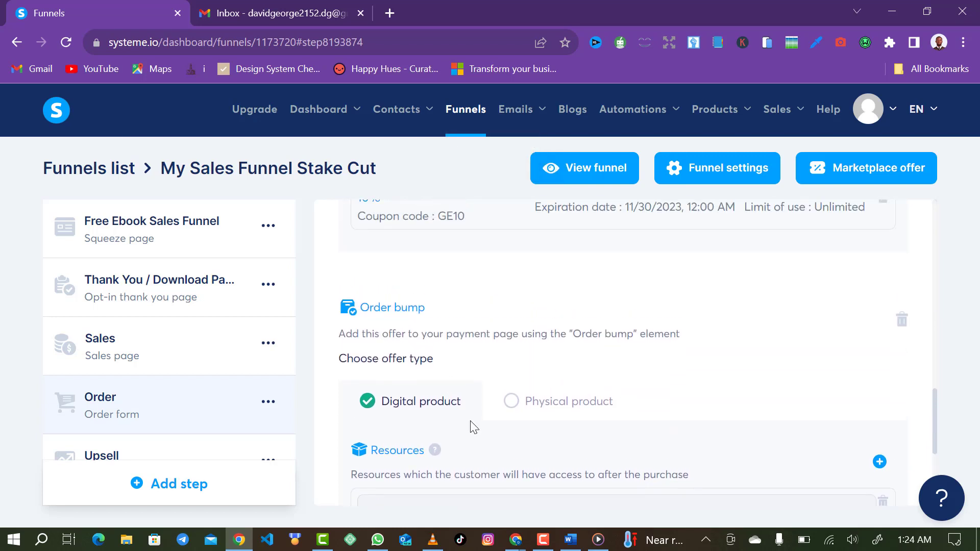
scroll(470, 421, up, 2)
scroll(470, 420, up, 6)
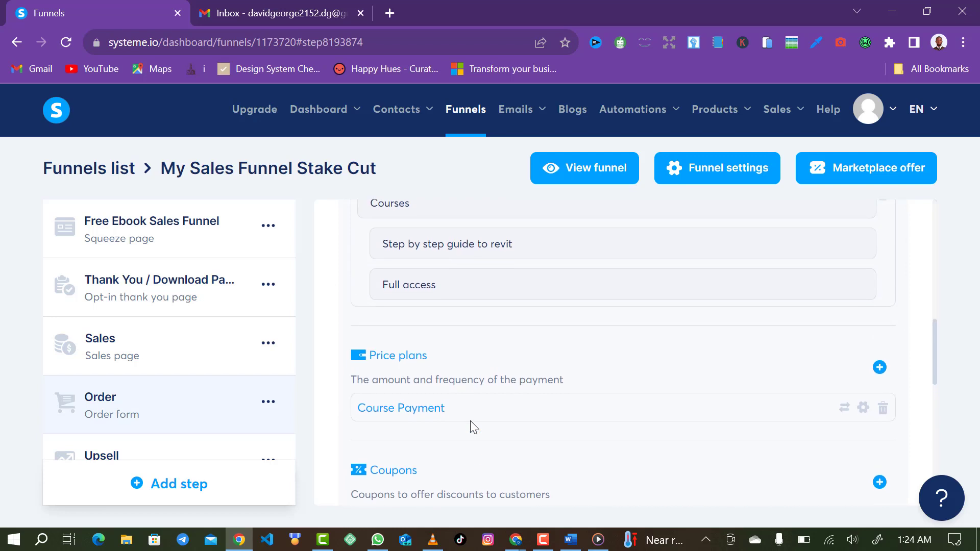
scroll(470, 421, up, 2)
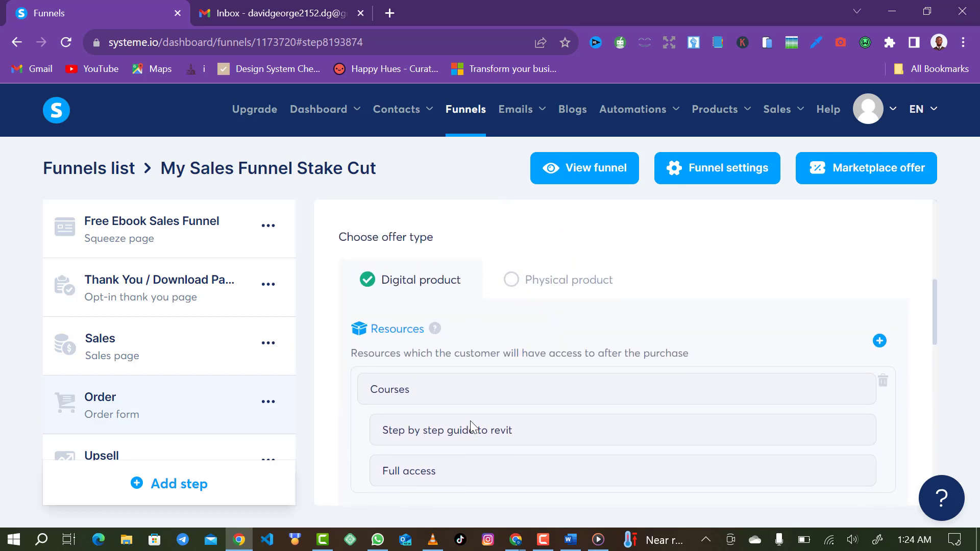
scroll(470, 427, up, 4)
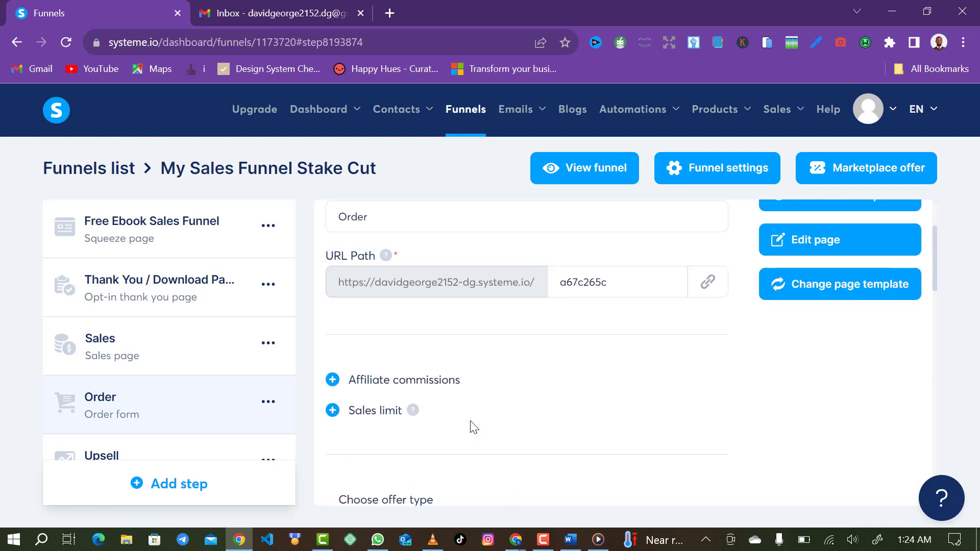
click(832, 327)
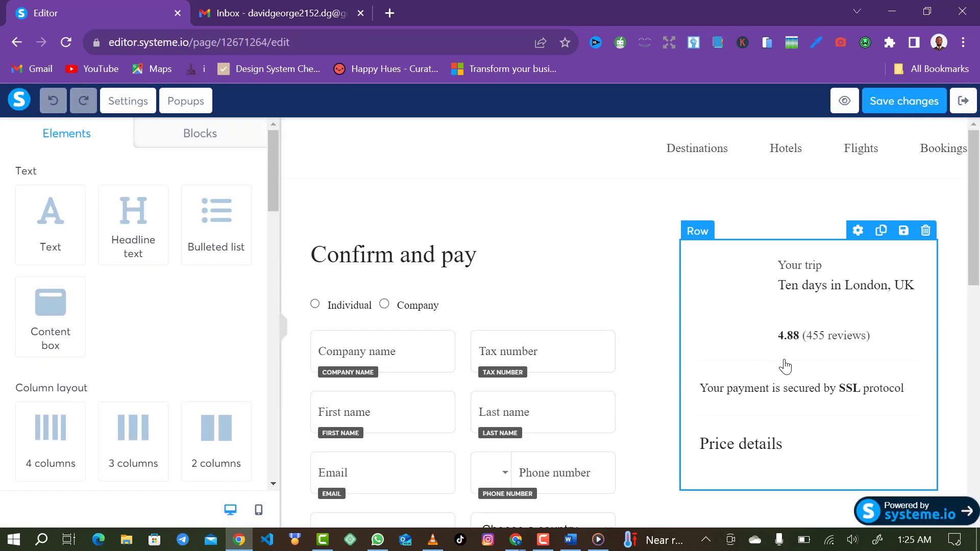
Step: Change the payment button's text to 'Pay Now'
scroll(821, 412, down, 2)
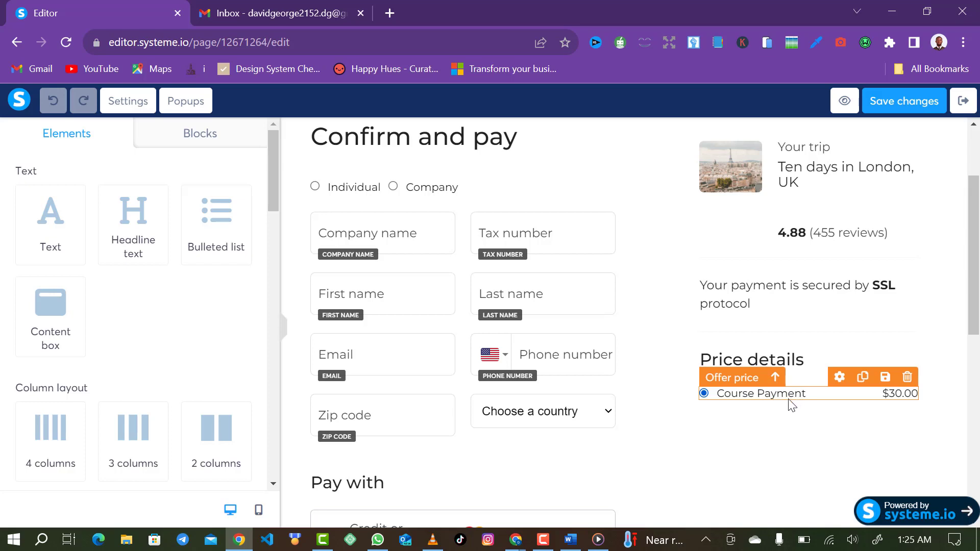
scroll(749, 416, down, 3)
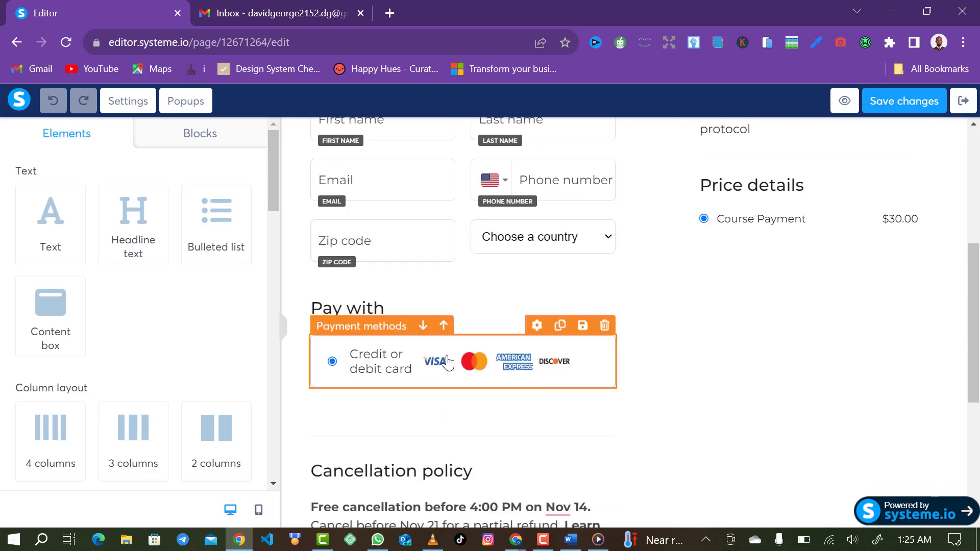
scroll(474, 380, down, 3)
scroll(474, 380, down, 2)
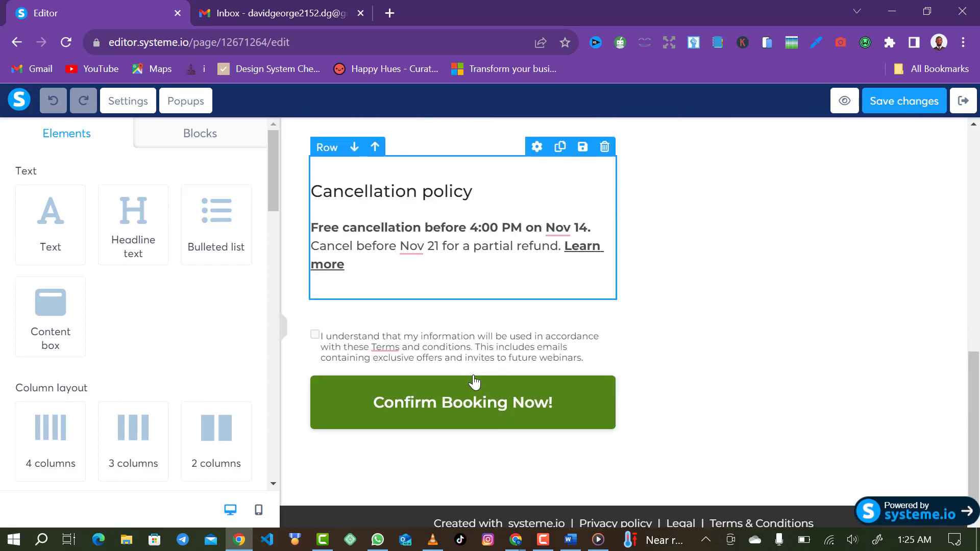
click(459, 403)
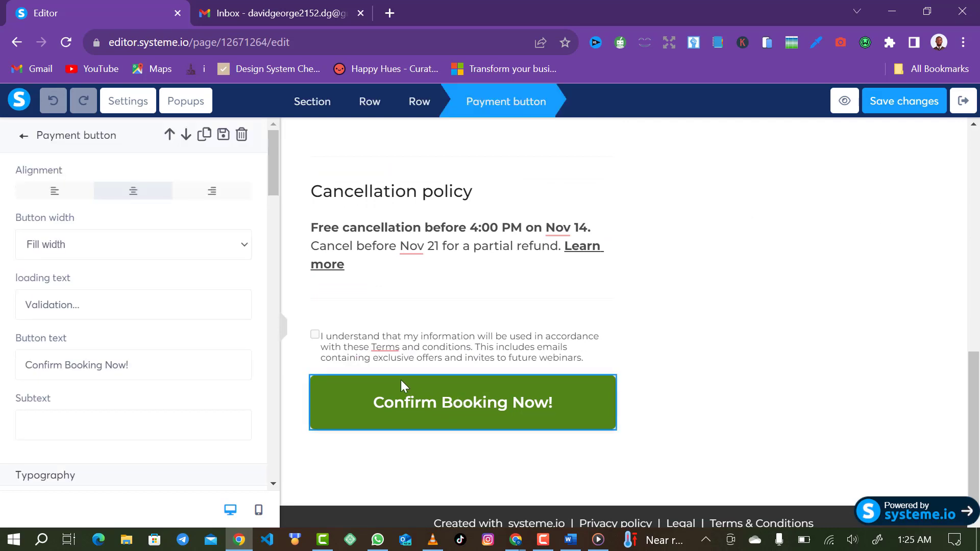
drag(157, 365, 6, 357)
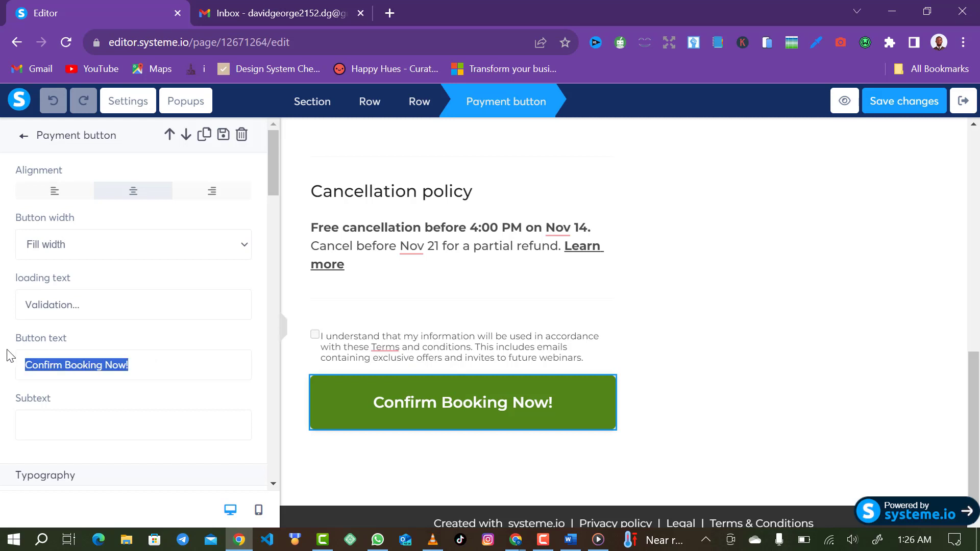
text(Pay Mo)
key(BackSpace)
key(BackSpace)
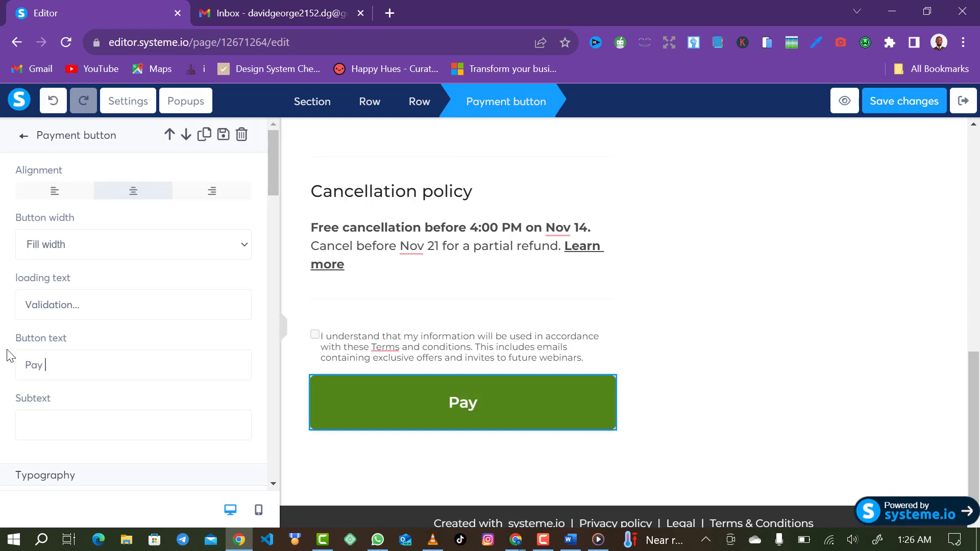
text(Now)
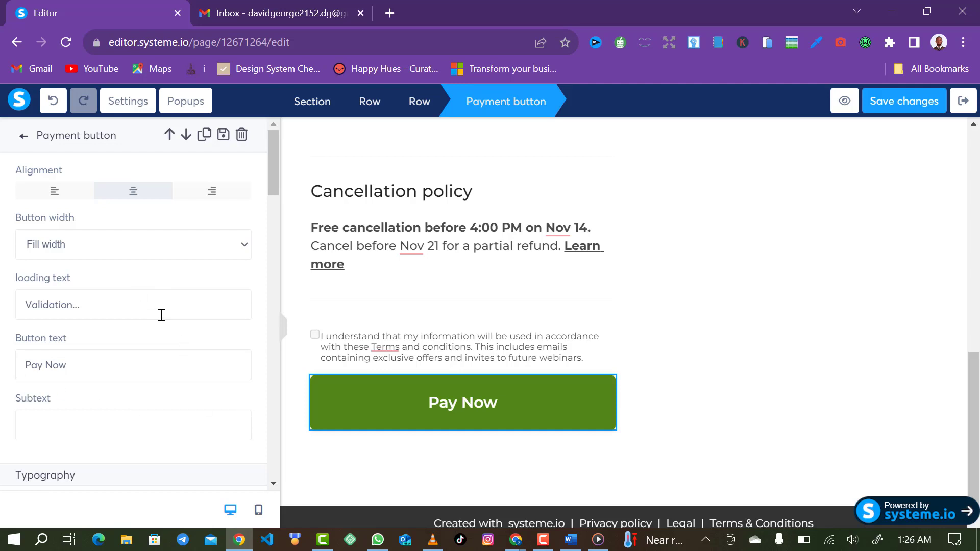
Step: Give the Pay Now button a red background, then select the terms consent checkbox
scroll(187, 403, down, 9)
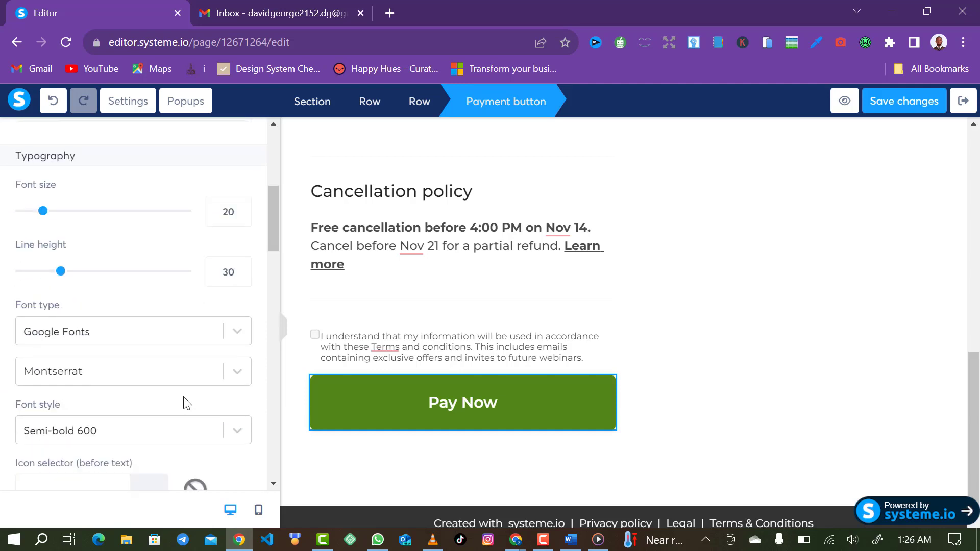
scroll(187, 403, down, 10)
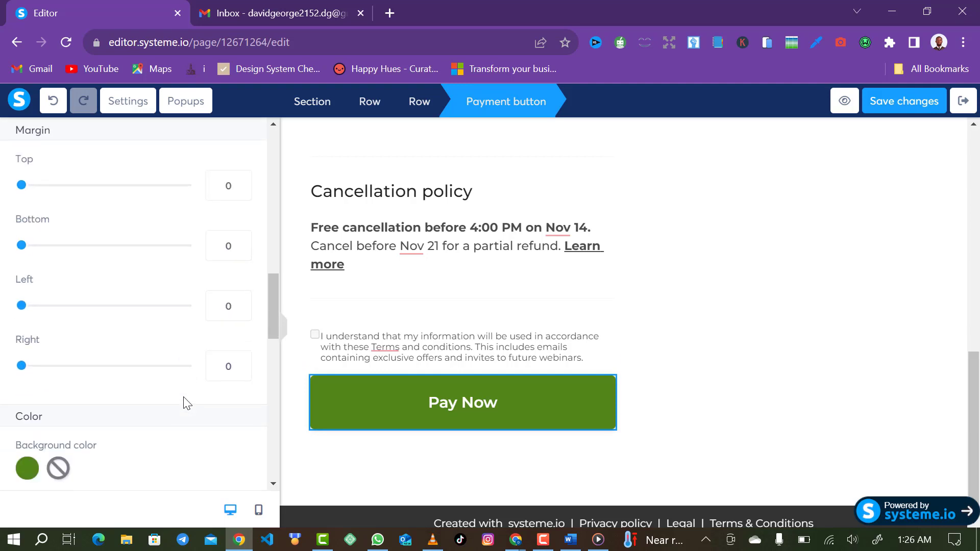
scroll(187, 403, down, 2)
click(27, 263)
click(104, 318)
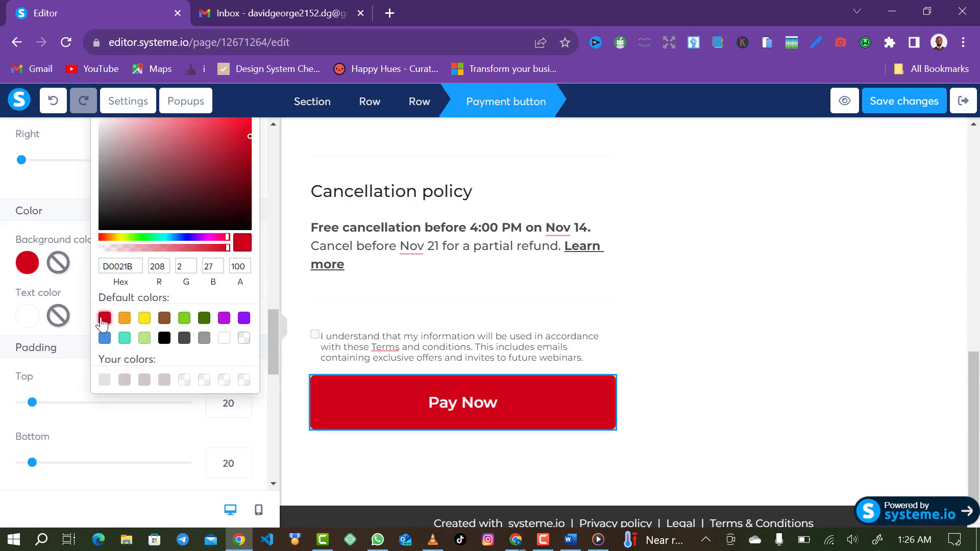
click(749, 337)
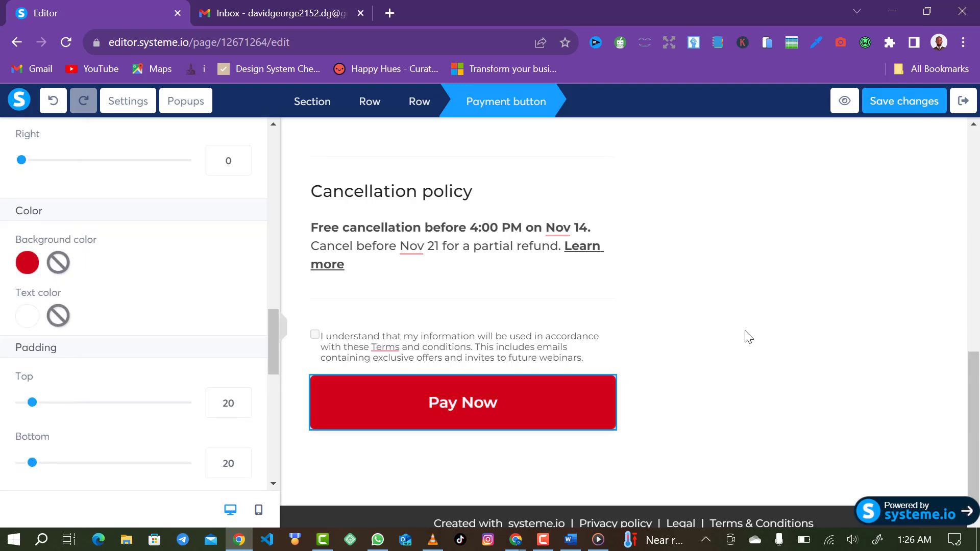
click(963, 339)
drag(975, 349, 978, 437)
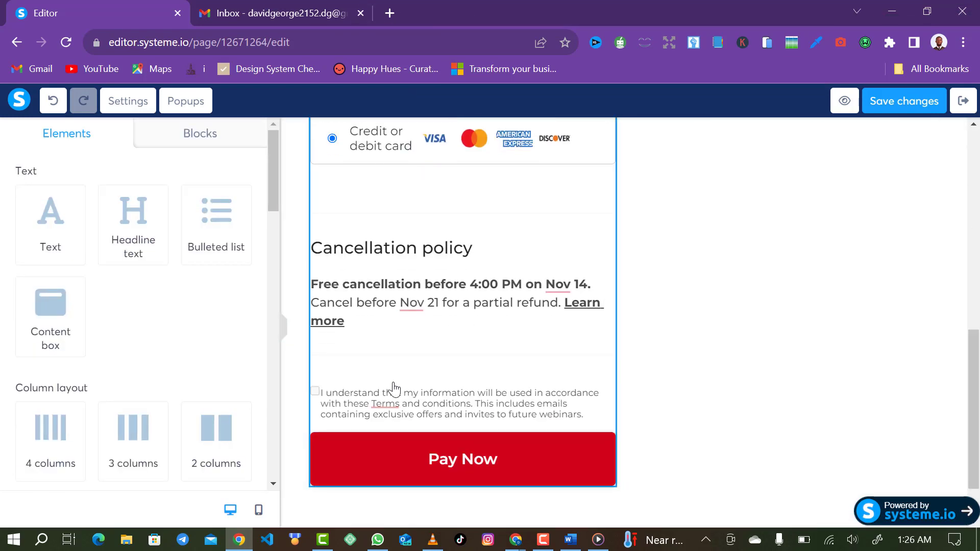
click(312, 398)
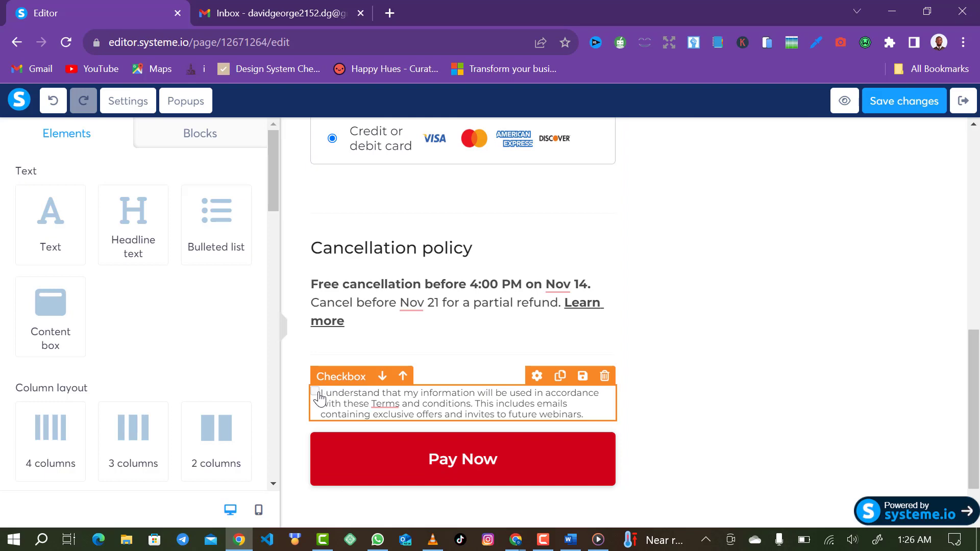
Step: Swap the summary's trip photo for the YouTube monetization graphic from Your Images
scroll(698, 307, up, 1)
scroll(697, 307, up, 10)
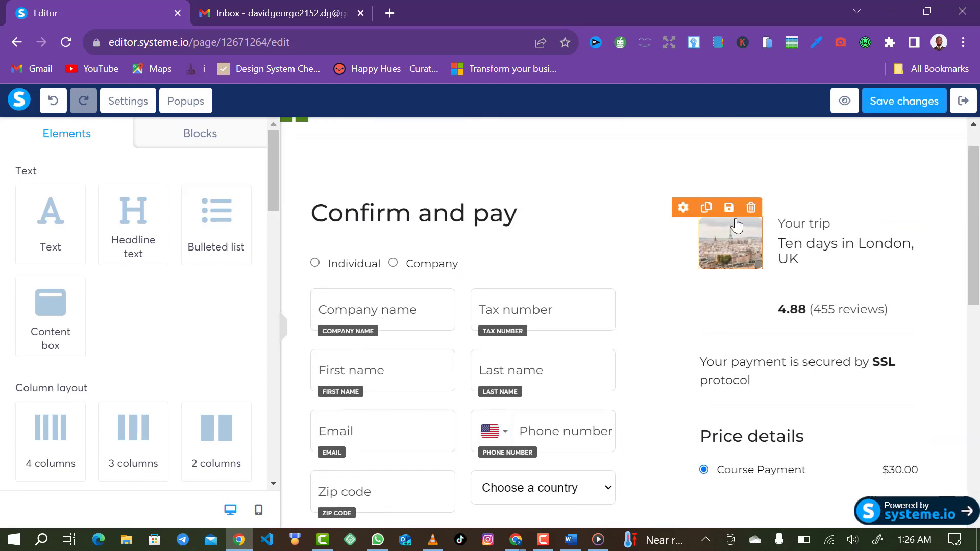
click(731, 251)
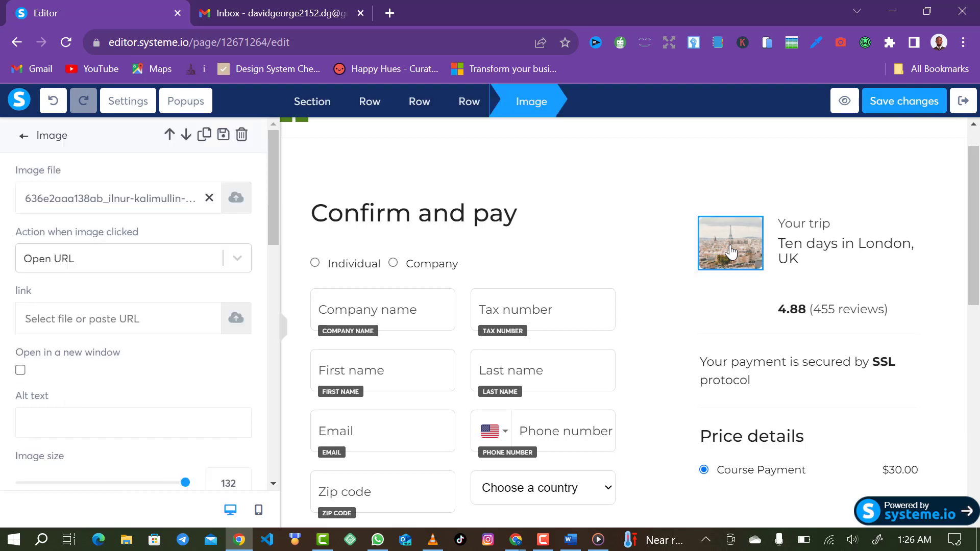
click(209, 199)
click(235, 206)
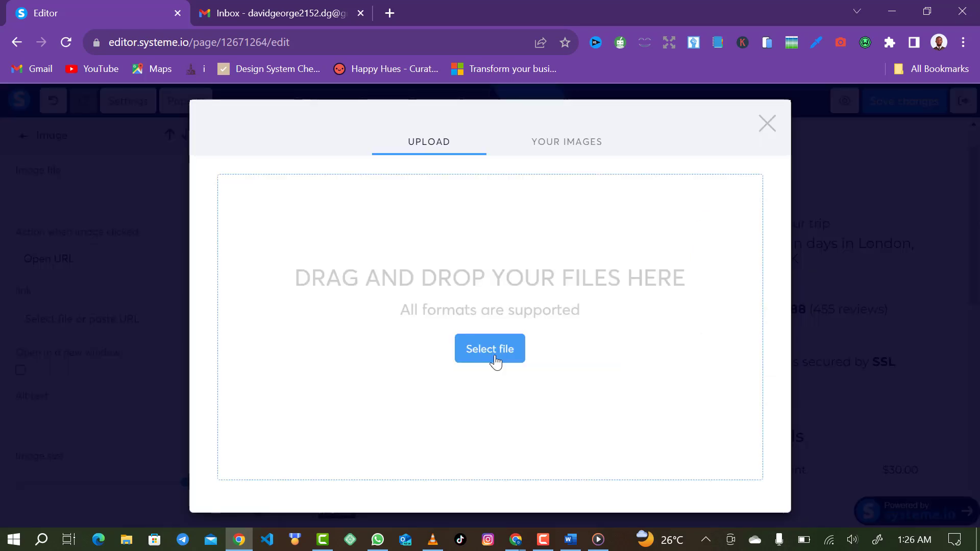
click(495, 361)
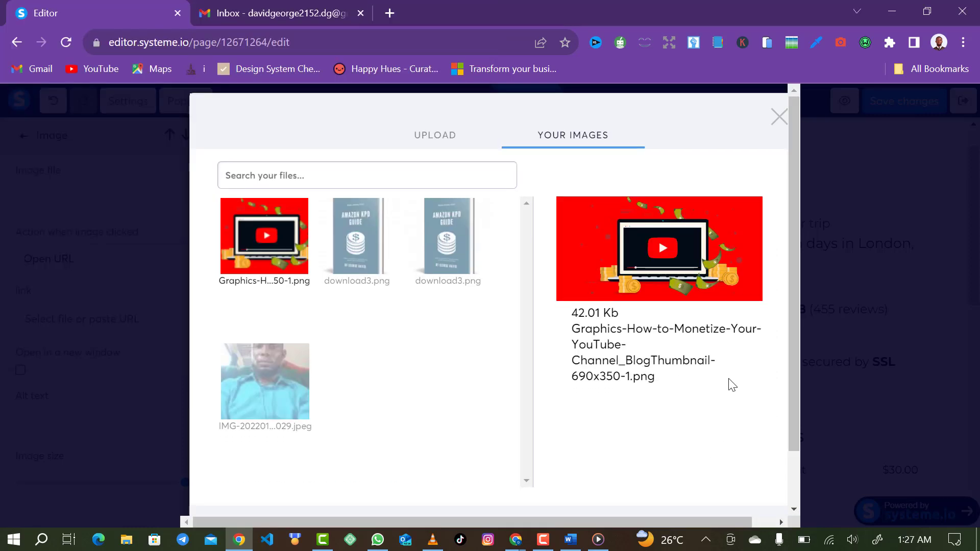
drag(798, 366, 806, 514)
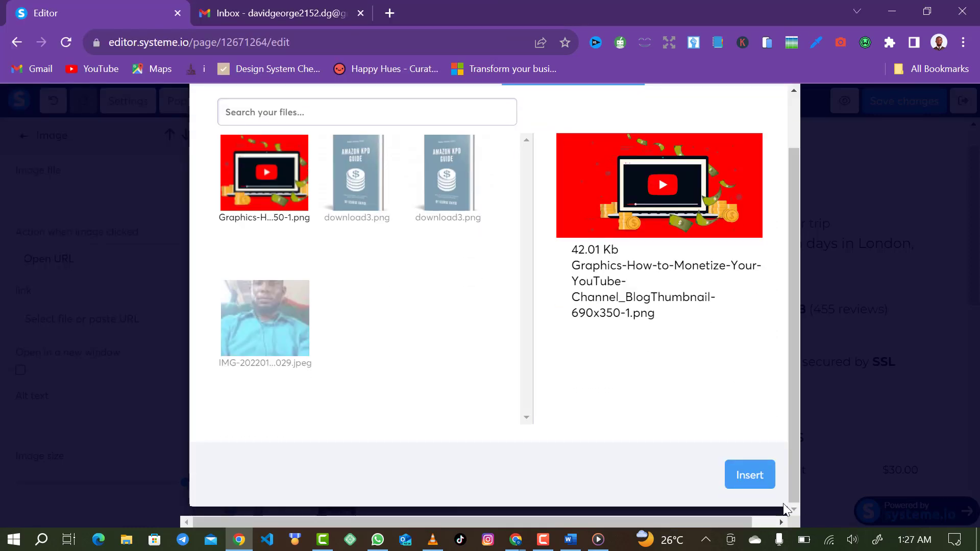
click(746, 475)
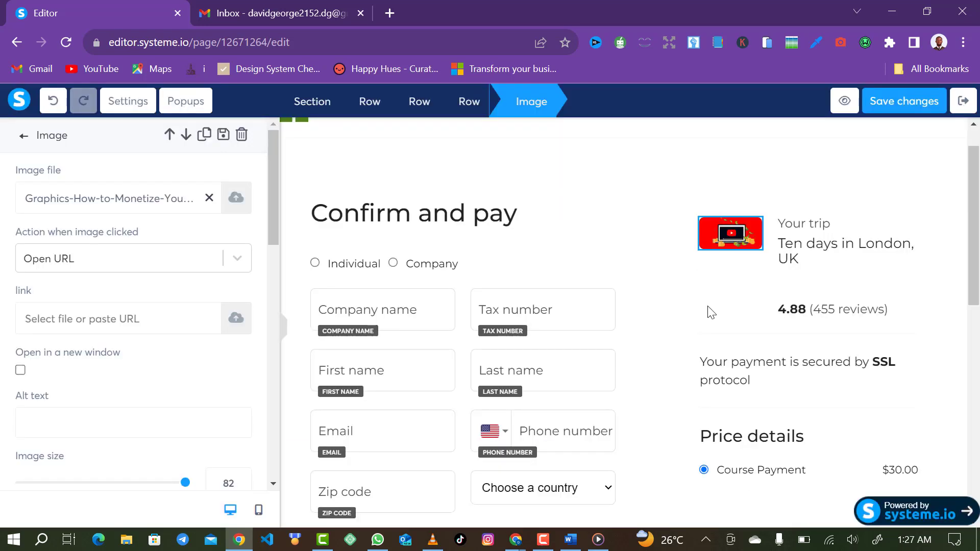
click(797, 255)
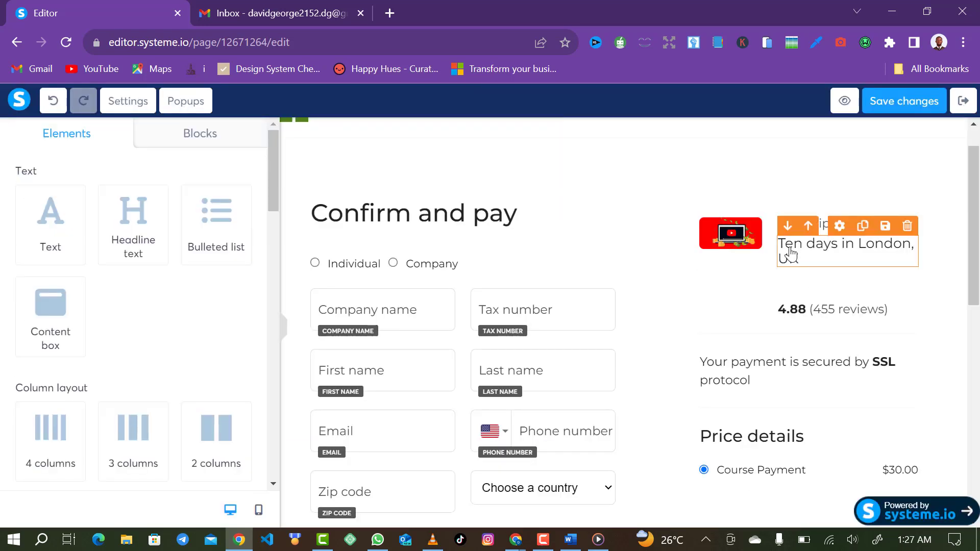
Step: Retitle the summary item 'Mastering YouTube Monetization' and save the page changes
triple_click(797, 254)
text(Mastering)
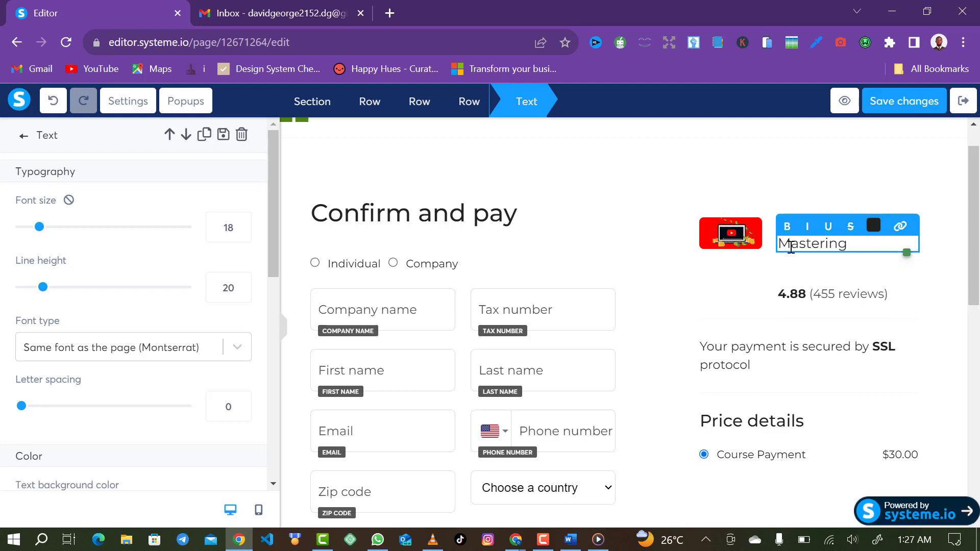
text( YouTube Monetiza)
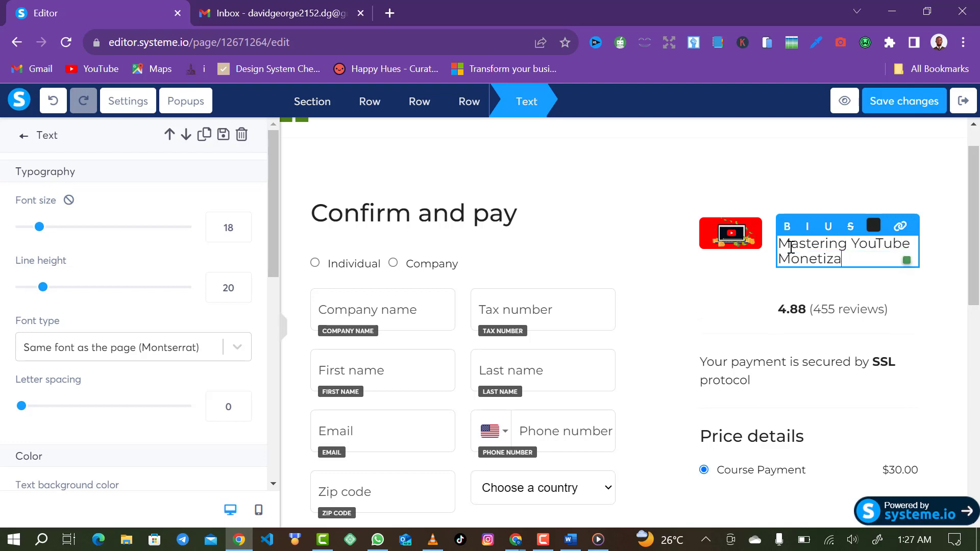
text(tion)
click(791, 330)
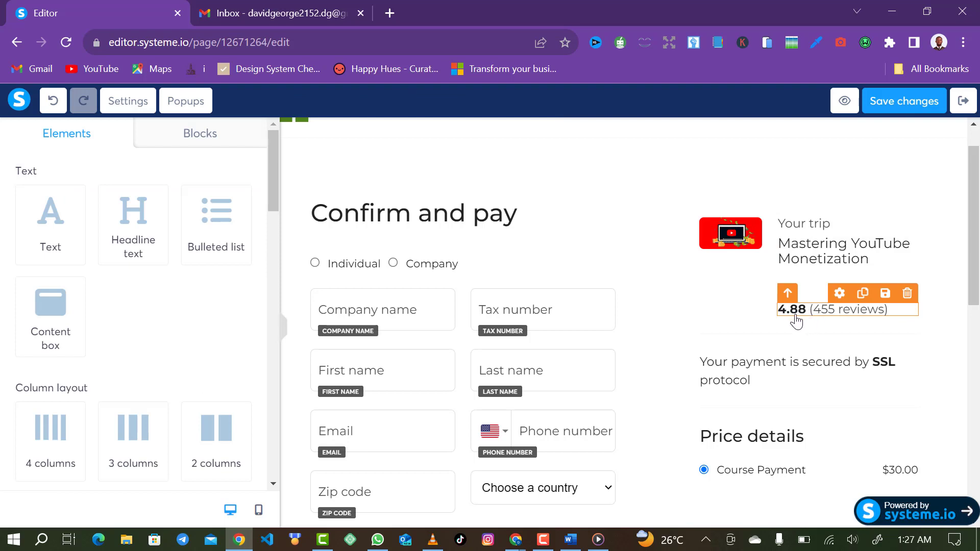
scroll(749, 389, down, 1)
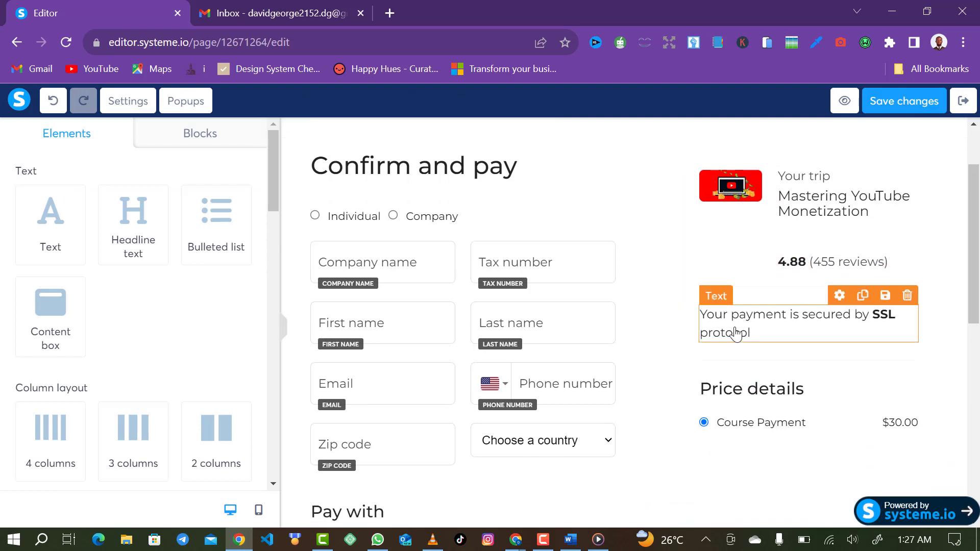
scroll(730, 388, down, 3)
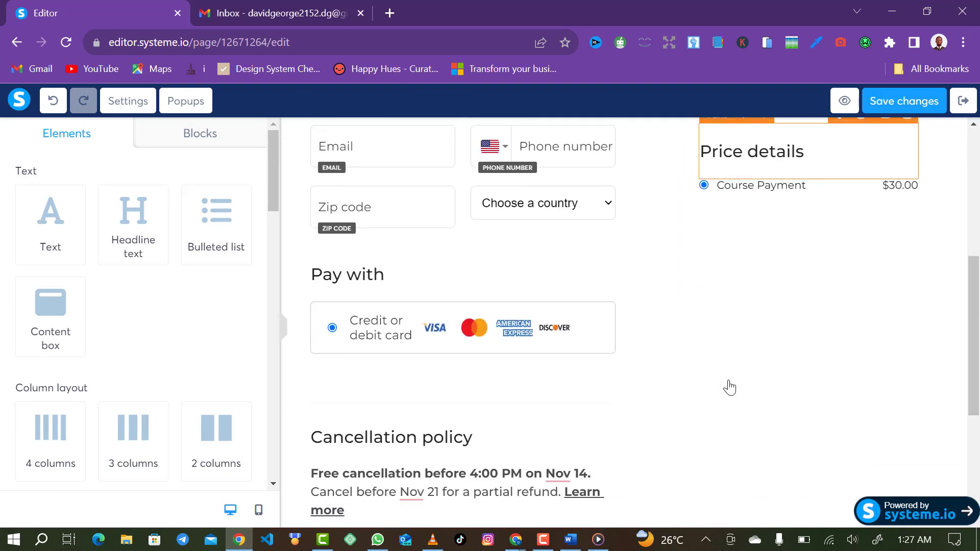
scroll(730, 388, up, 1)
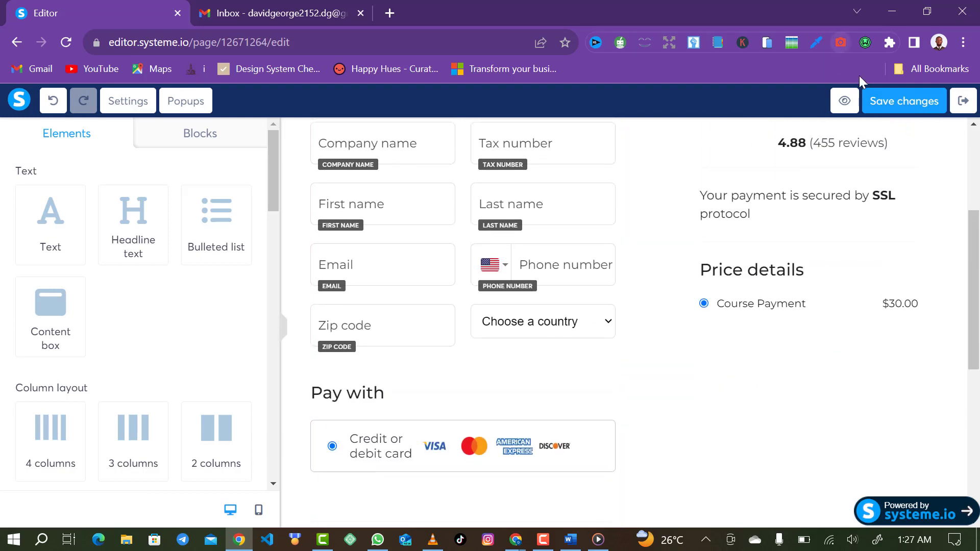
click(897, 106)
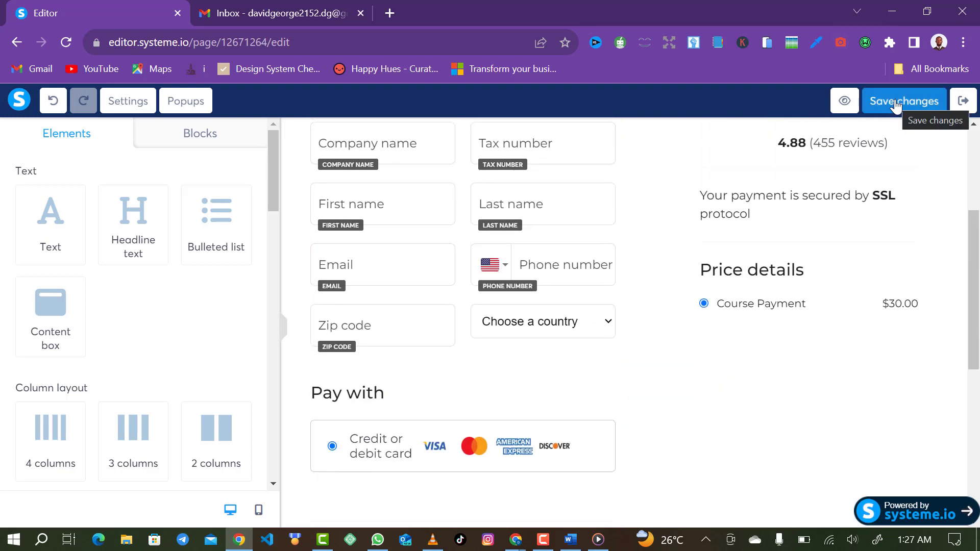
Step: Preview the order page, test its Pay Now button, then return to the editor
click(844, 101)
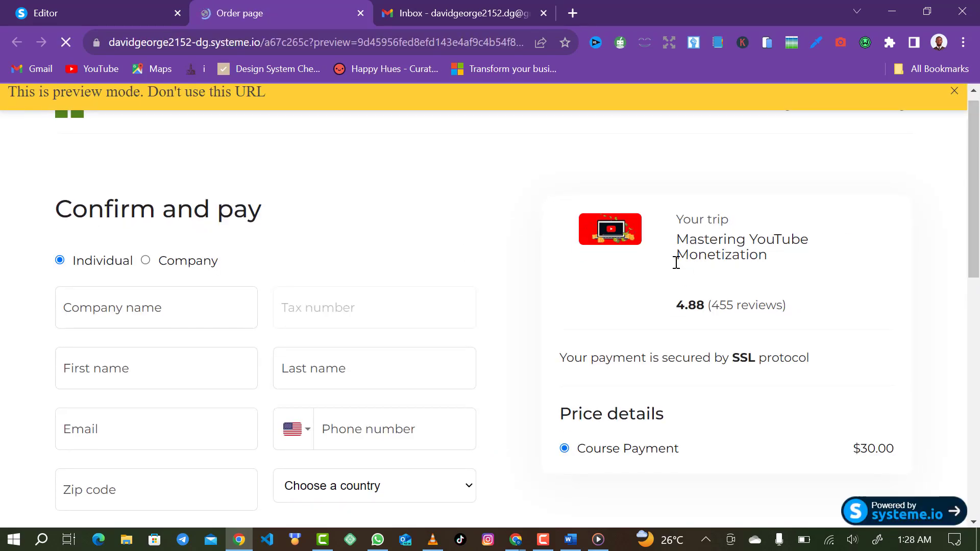
scroll(573, 300, down, 7)
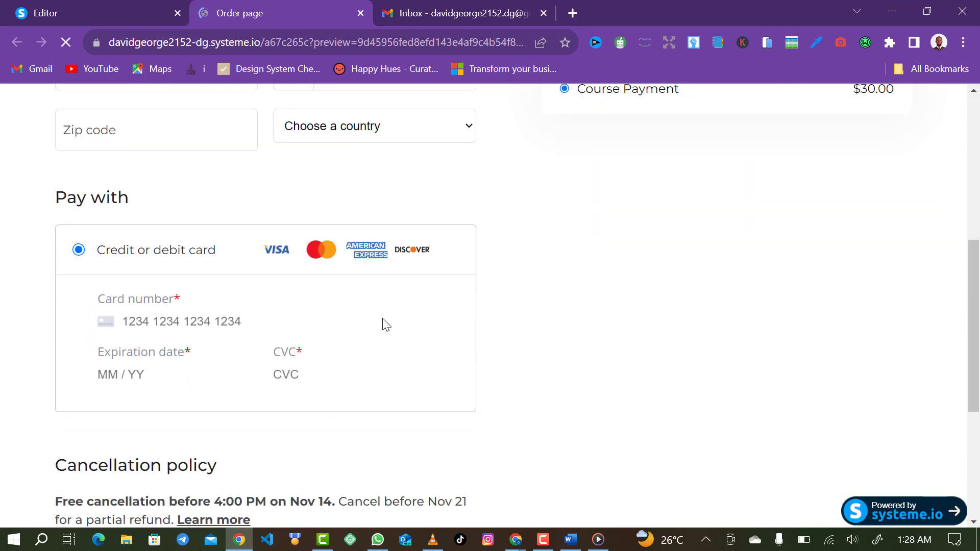
scroll(387, 326, down, 2)
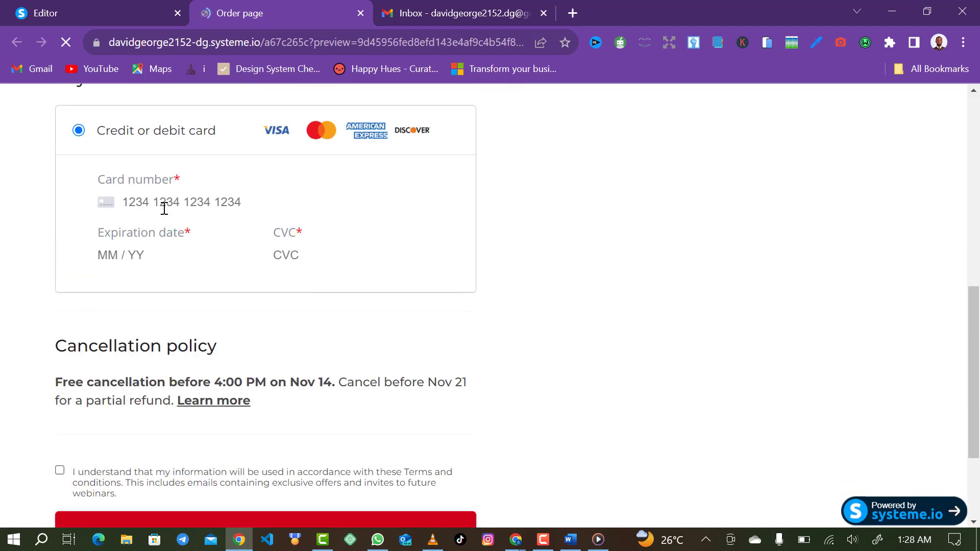
scroll(164, 208, down, 1)
scroll(164, 208, up, 1)
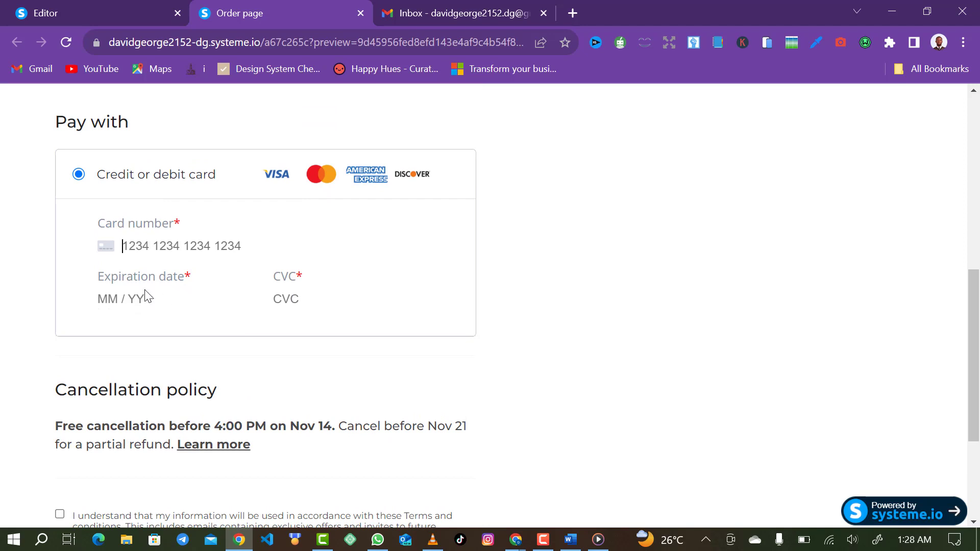
scroll(284, 341, down, 4)
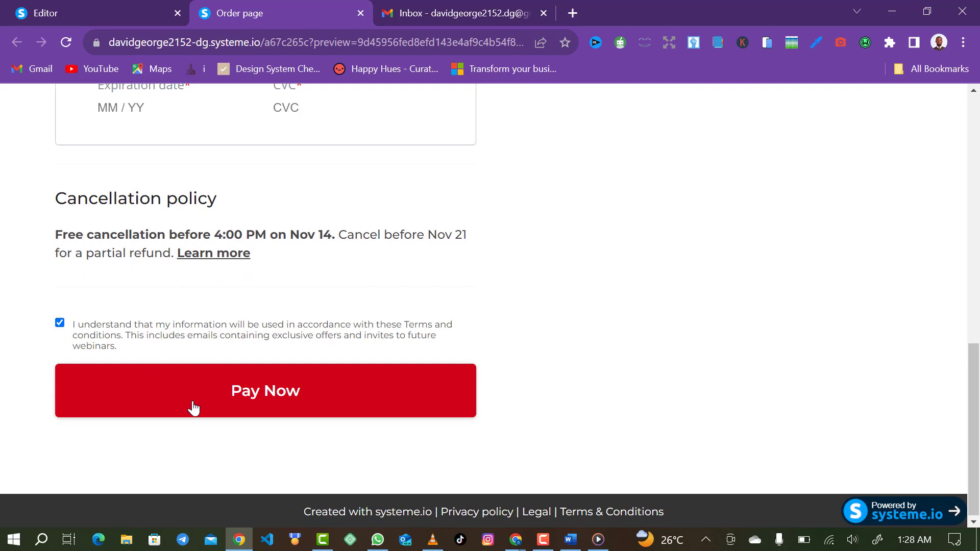
click(280, 390)
scroll(282, 391, down, 1)
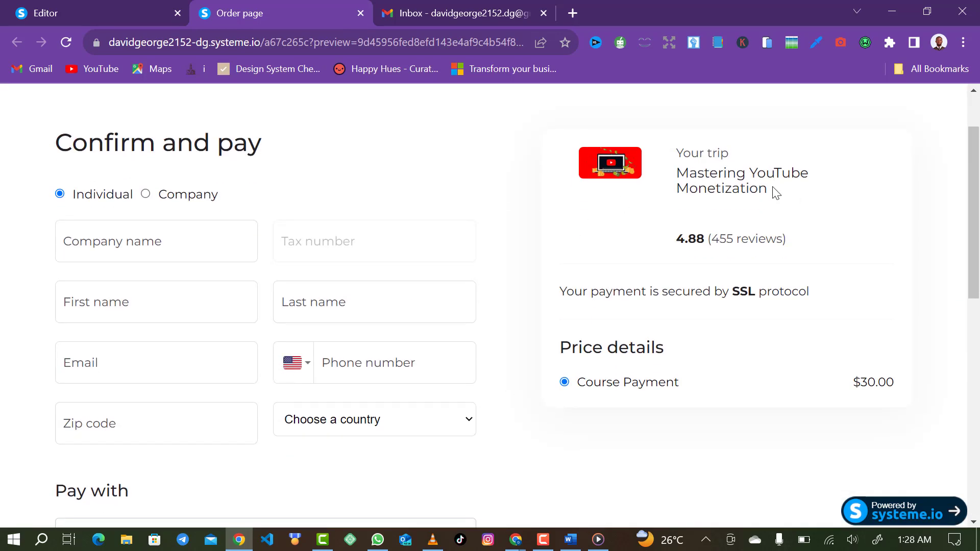
key(ctrl+shift+Tab)
click(817, 225)
Step: Select the whole 'Your trip' label and begin replacing it, starting with 'W'
double_click(817, 225)
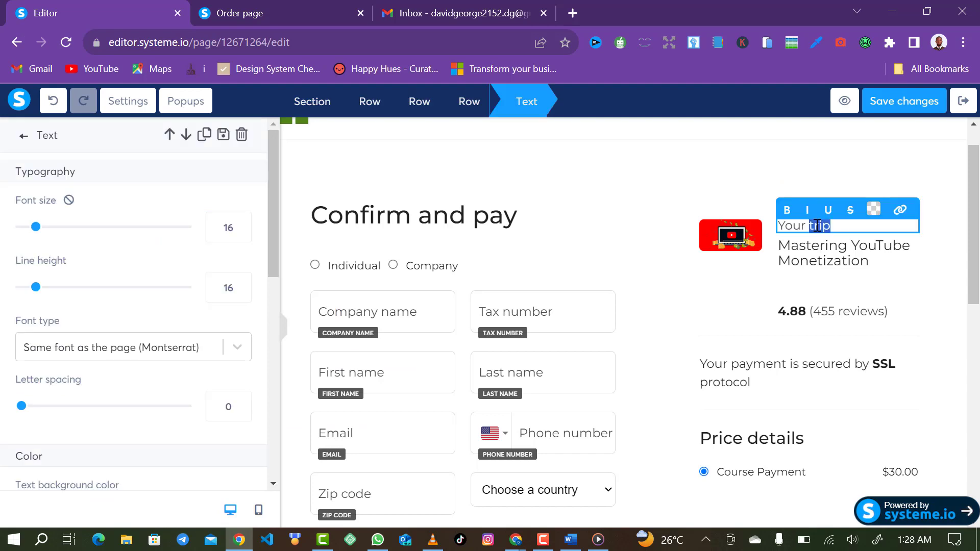
triple_click(817, 225)
text(What you will get!!!)
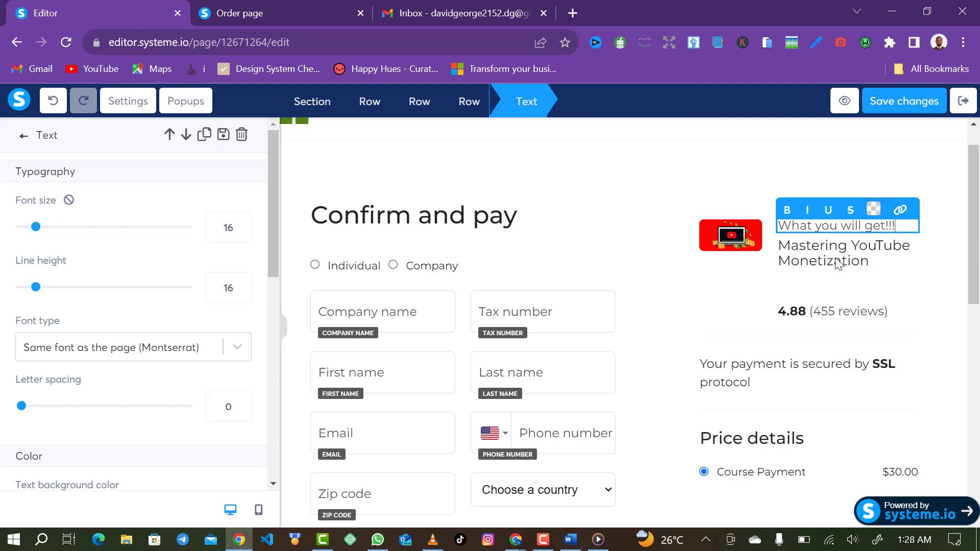
Step: Make the 'Mastering YouTube Monetization' course title bold
key(Escape)
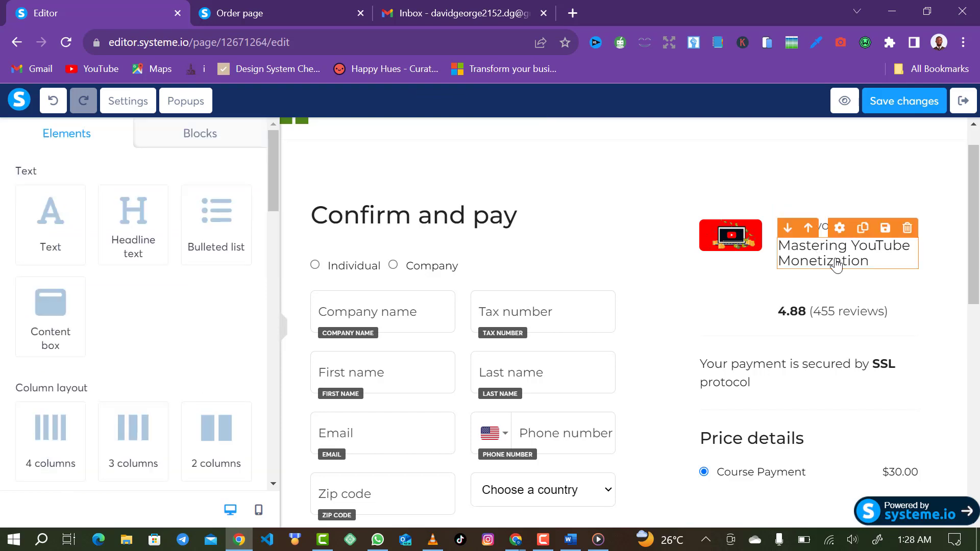
triple_click(836, 264)
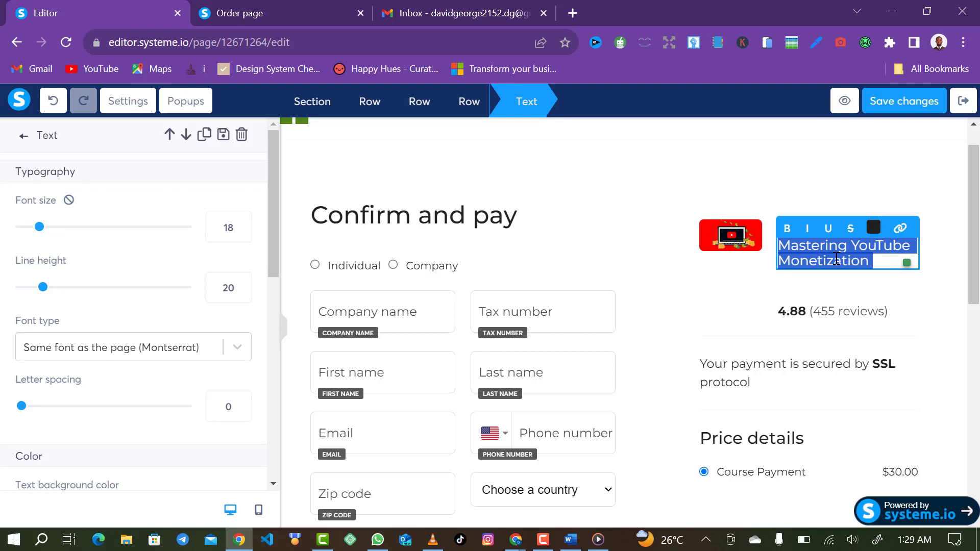
key(ctrl+b)
Step: Correct the heading to 'What will you get?' and save the order page
click(897, 164)
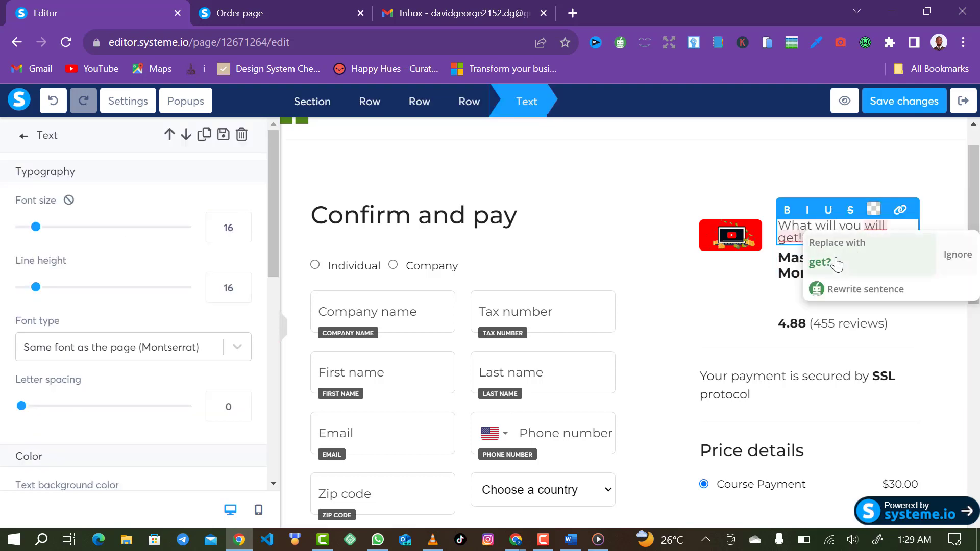
click(835, 264)
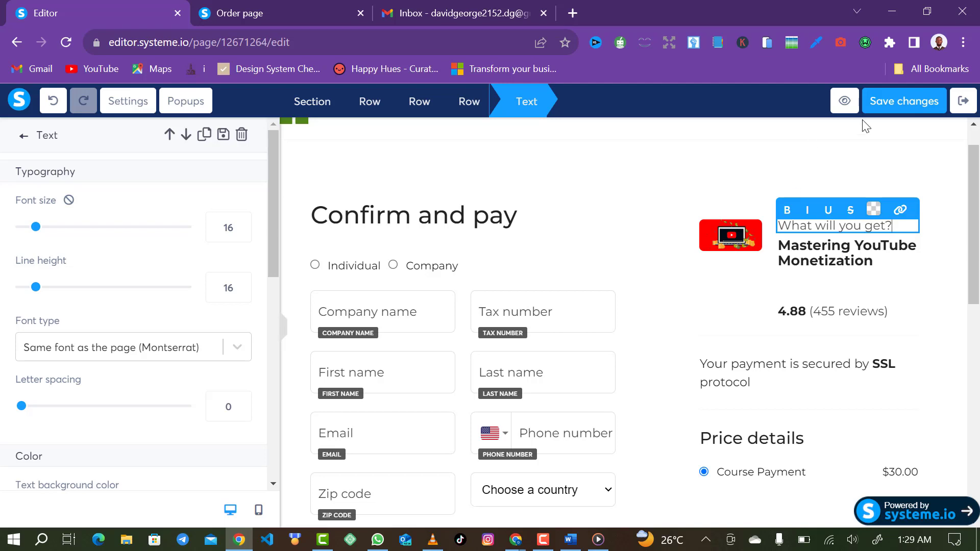
click(894, 102)
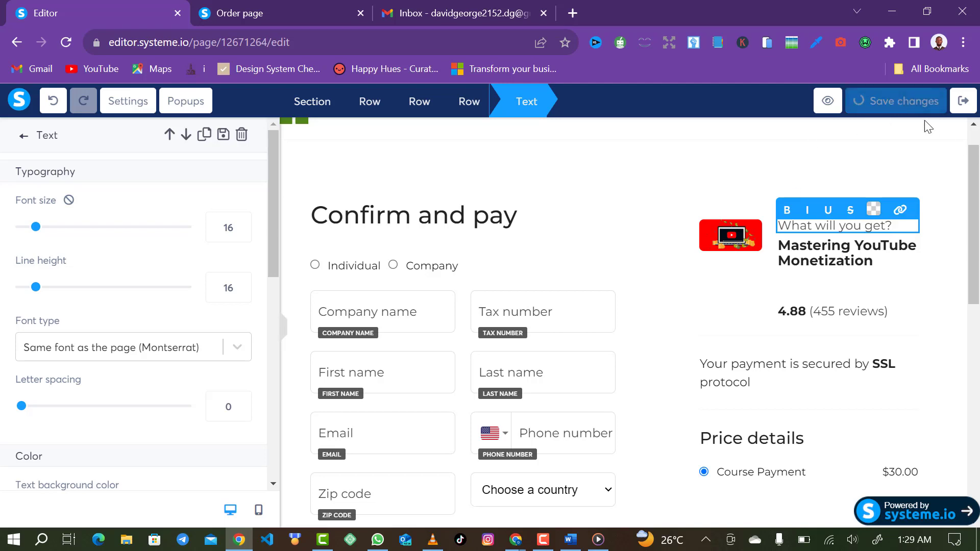
Step: Leave the editor and set the Order step's offer type to Physical product
click(957, 105)
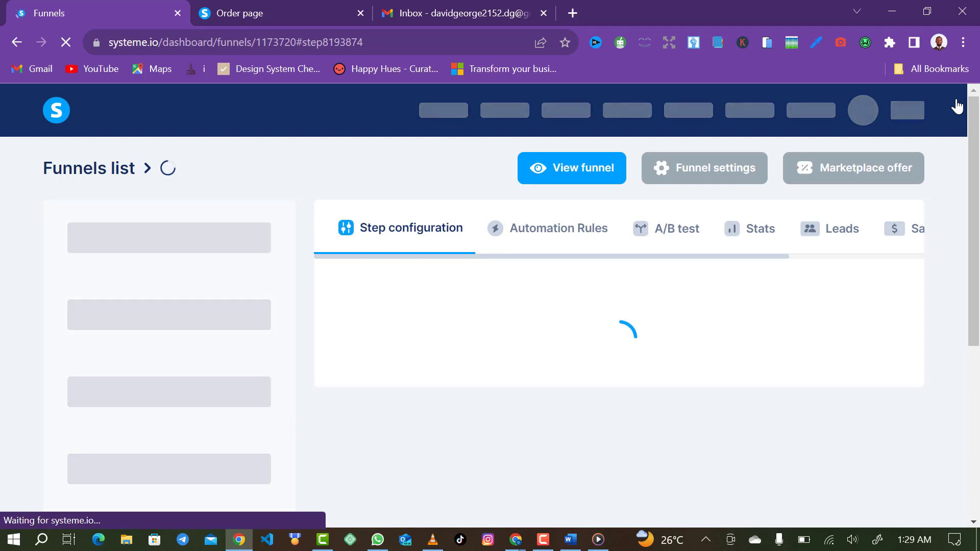
scroll(957, 106, down, 1)
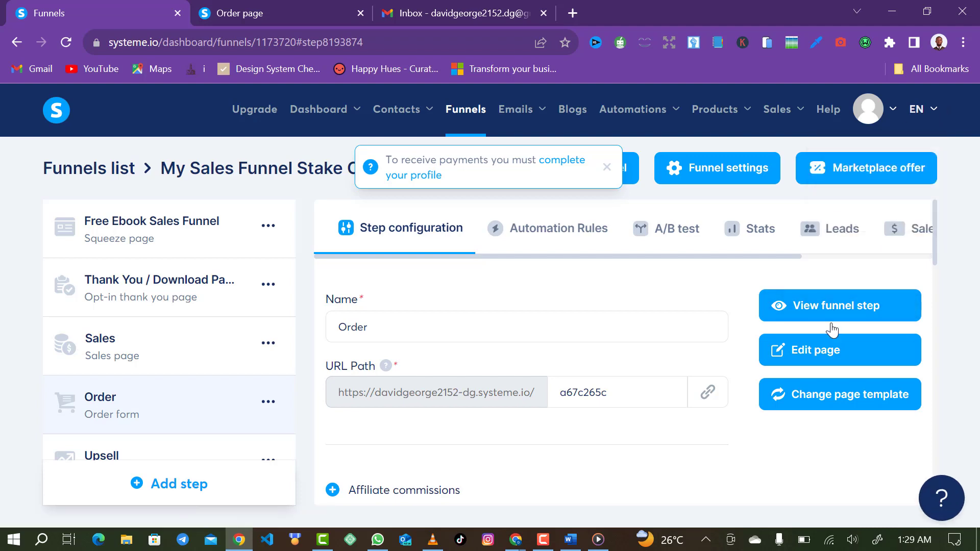
scroll(832, 330, down, 3)
scroll(832, 330, down, 3)
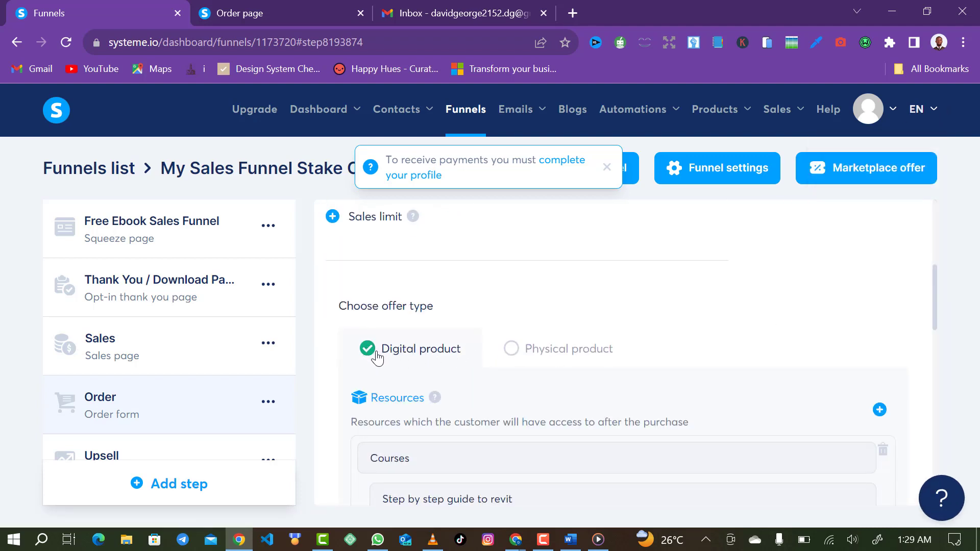
click(510, 352)
Step: Select T Shirt as the Order step's physical product and save the offer
scroll(569, 393, down, 2)
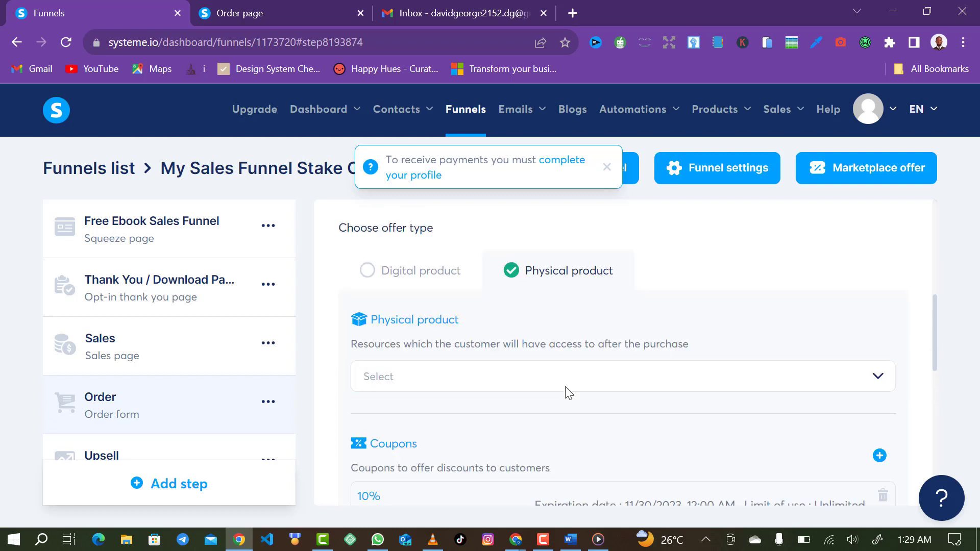
click(570, 389)
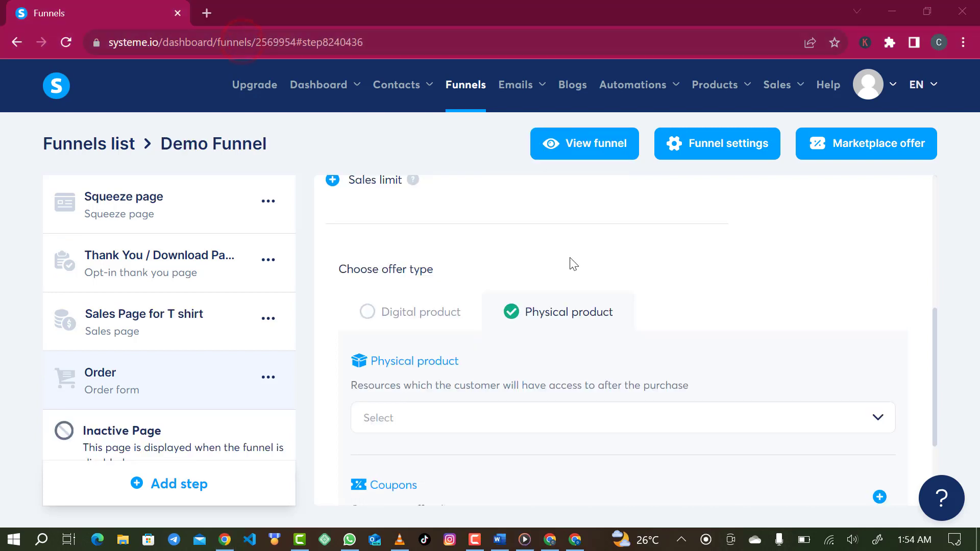
scroll(565, 327, down, 2)
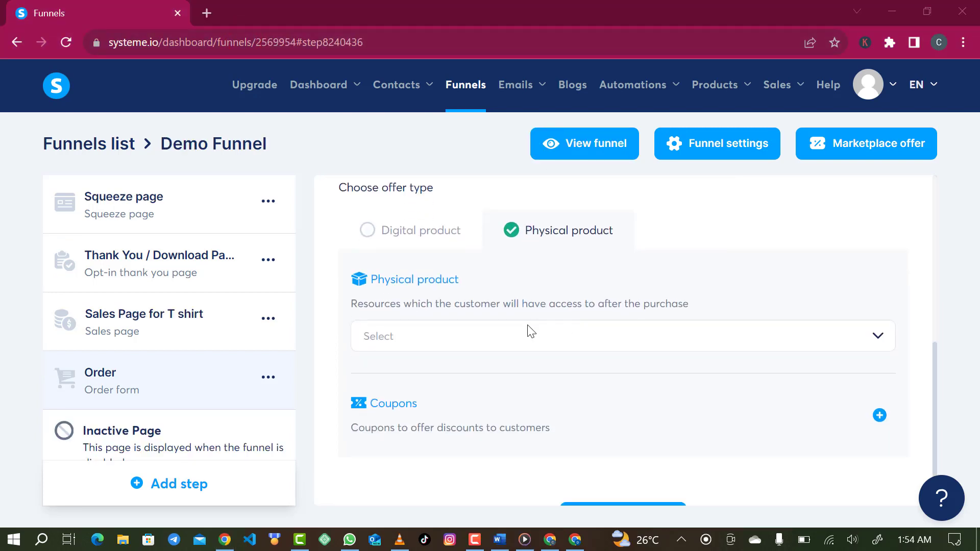
click(528, 326)
click(445, 369)
click(411, 379)
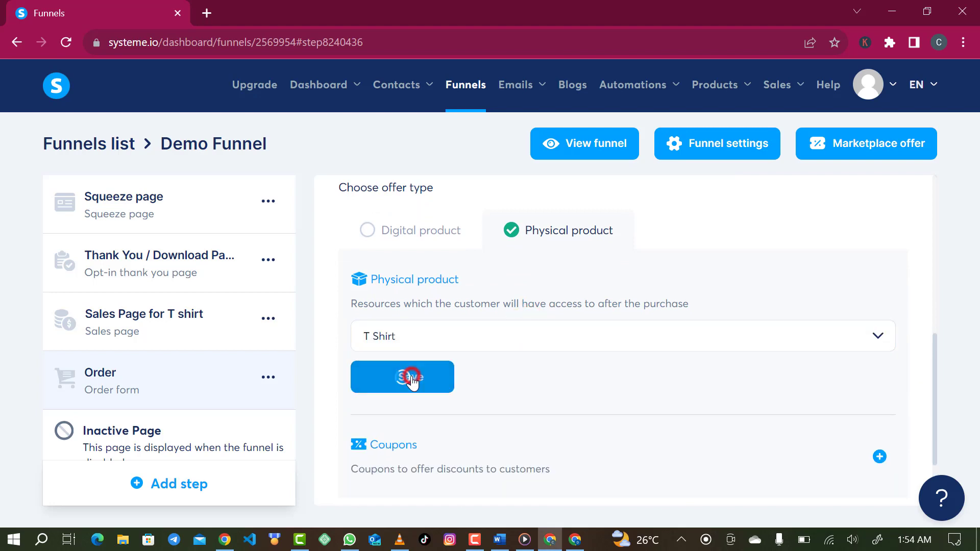
scroll(409, 357, down, 2)
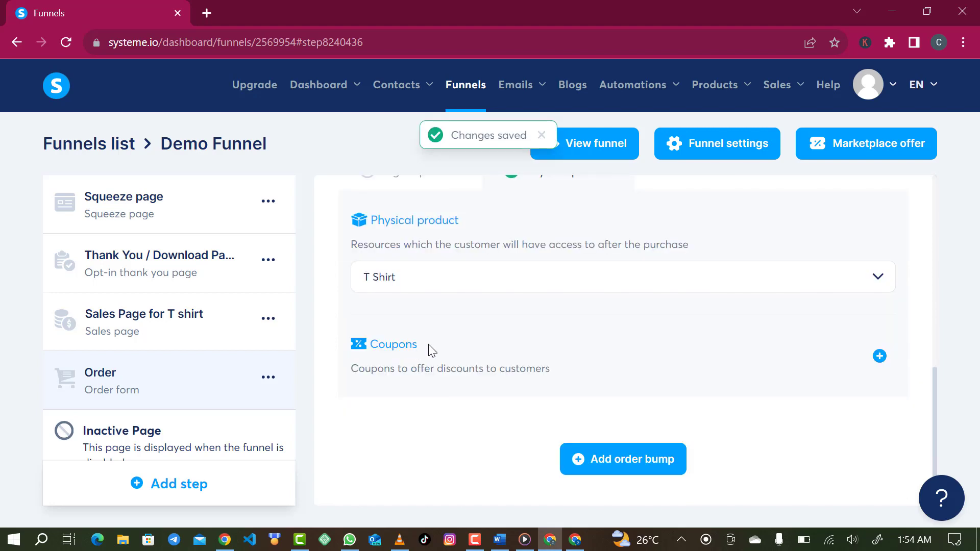
scroll(463, 346, up, 8)
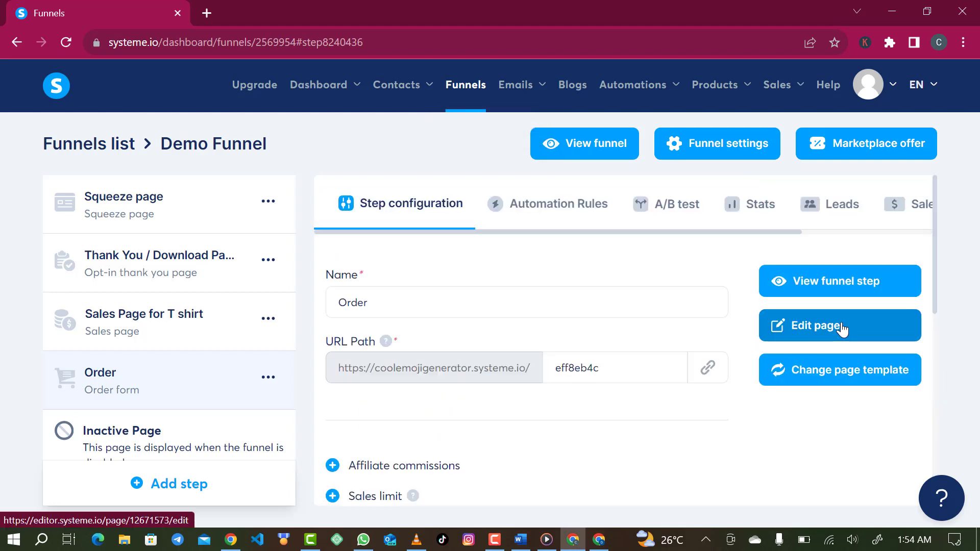
click(842, 329)
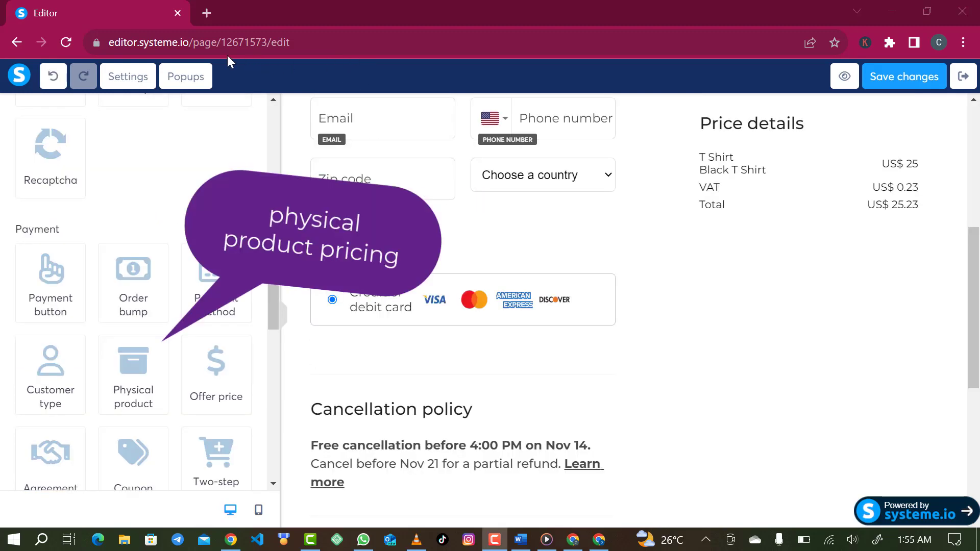
Step: Place a Physical product block showing the T Shirt and its variants in the Price details column
scroll(158, 245, down, 3)
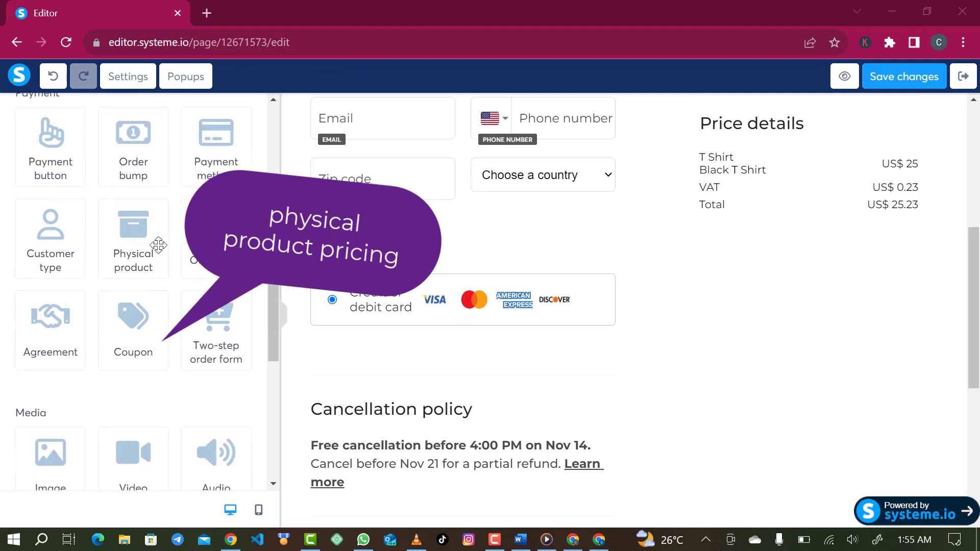
drag(144, 237, 736, 130)
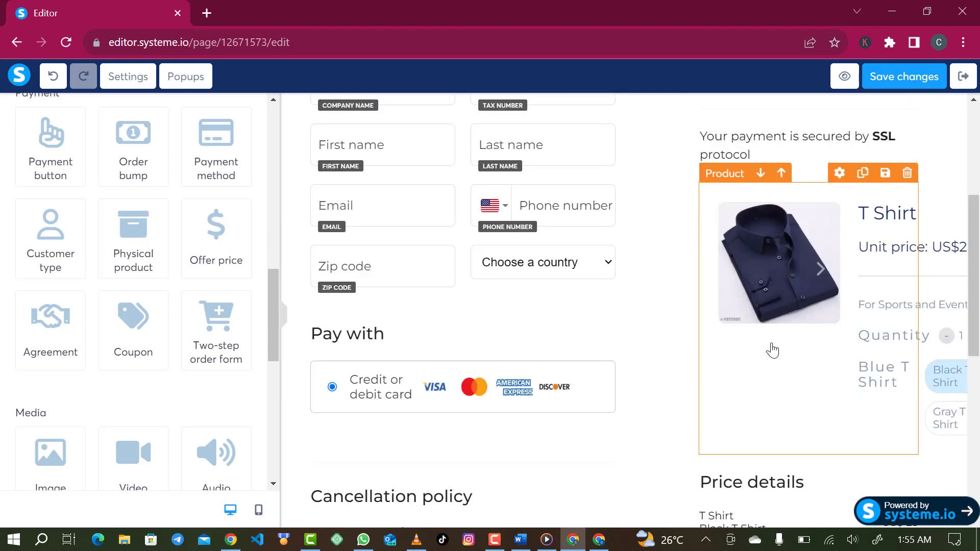
click(284, 314)
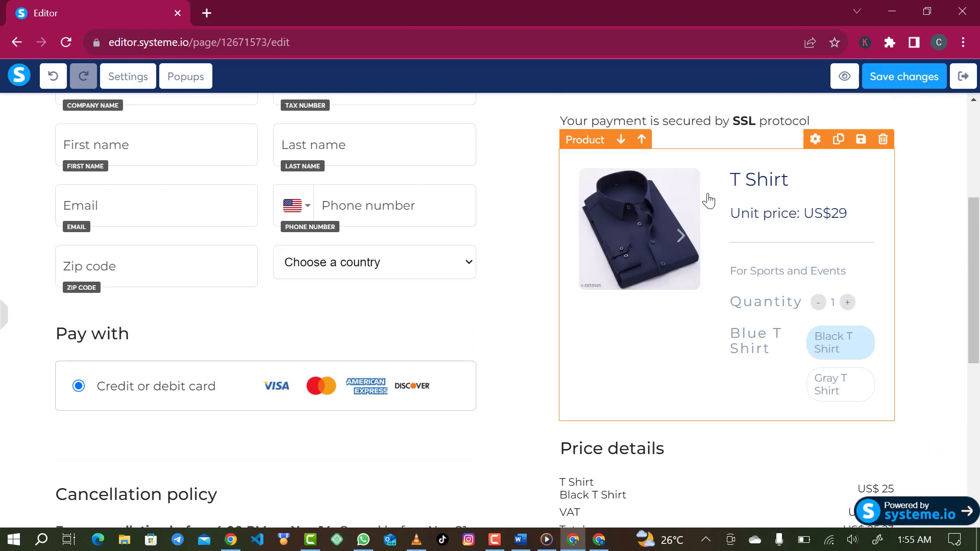
click(846, 386)
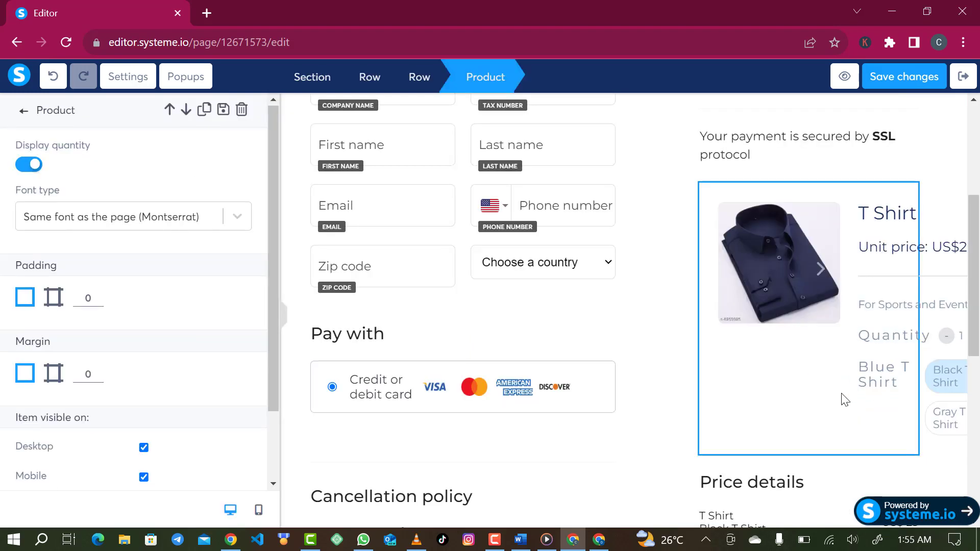
scroll(805, 313, down, 8)
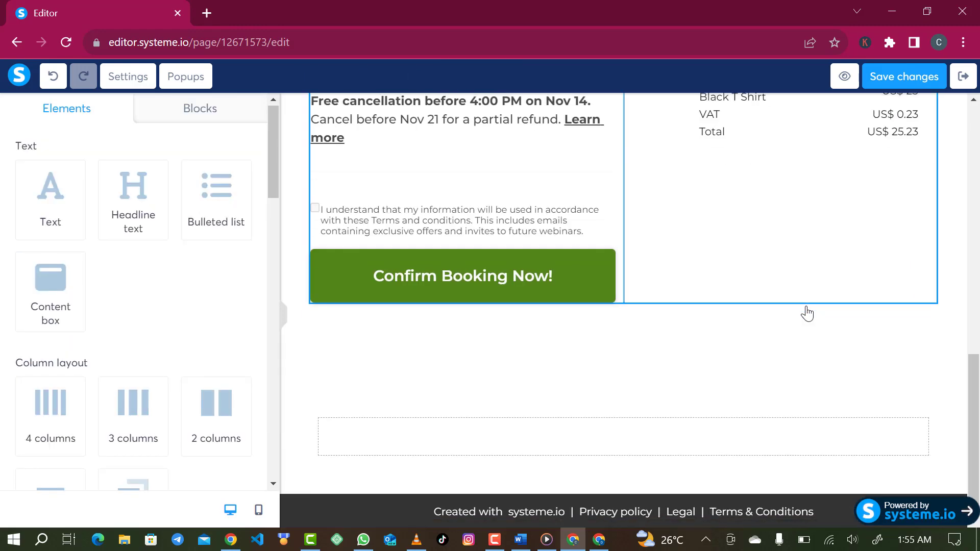
scroll(580, 393, up, 8)
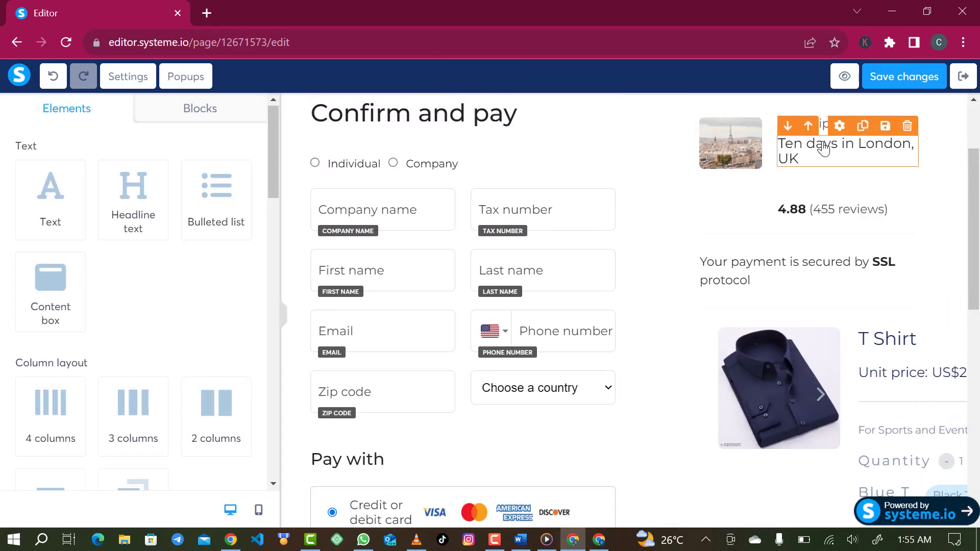
Step: Delete the 'Ten days in London, UK' row, move the SSL note below the product, and save
click(833, 157)
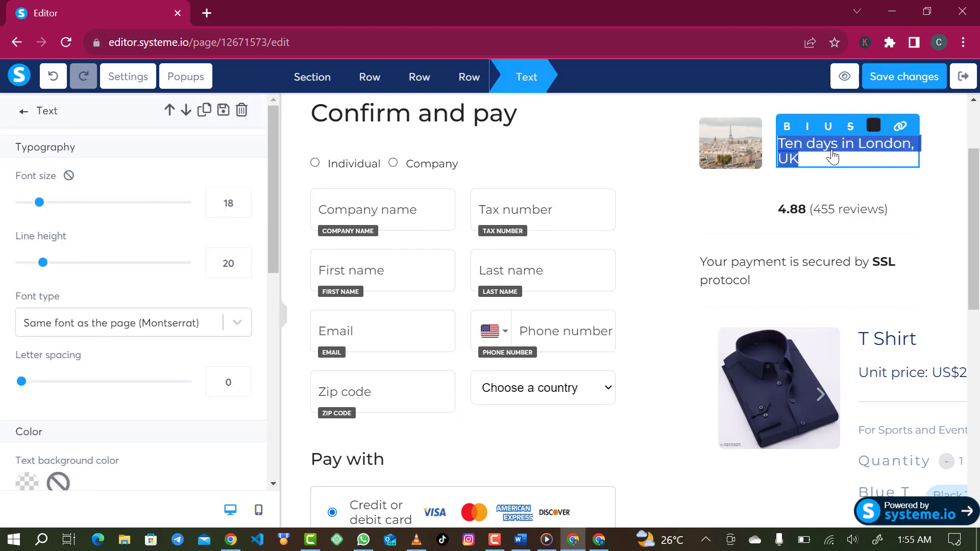
key(BackSpace)
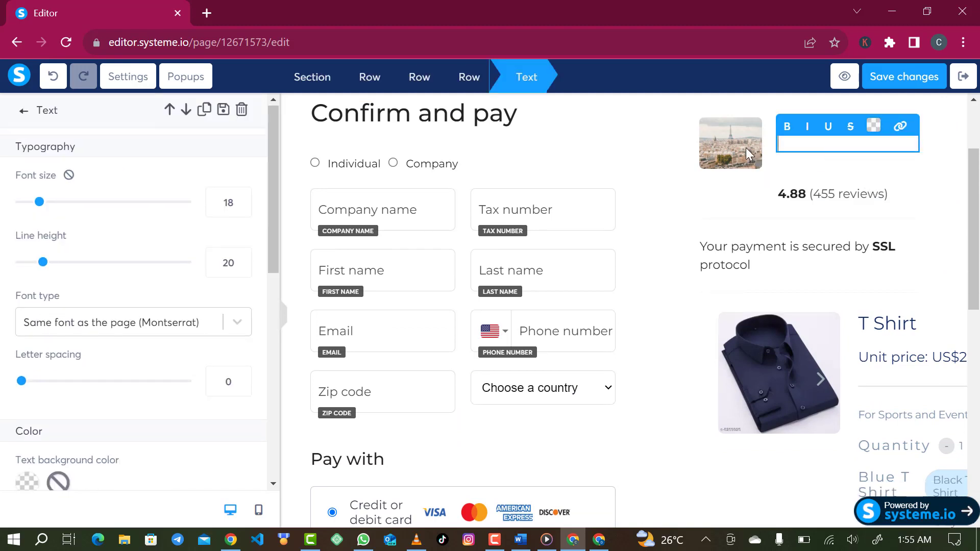
click(908, 130)
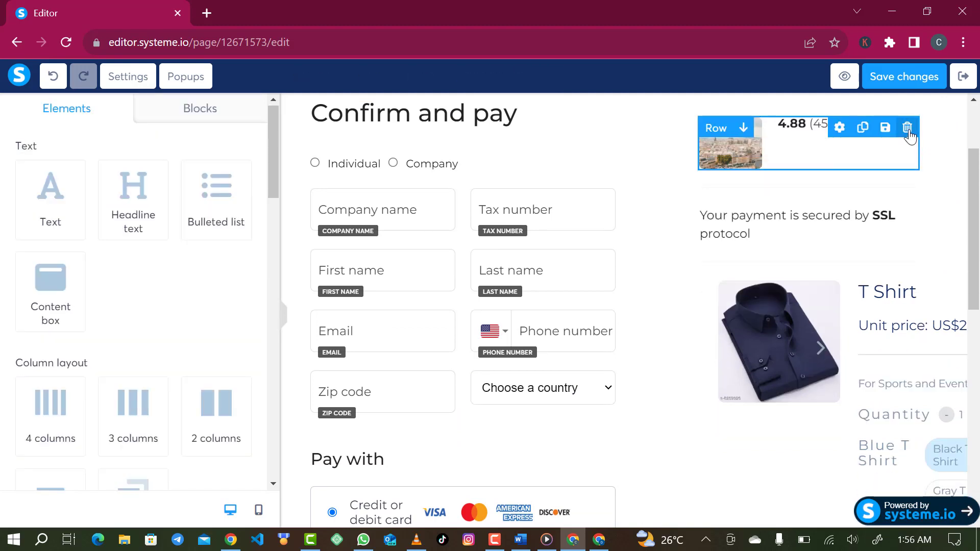
click(907, 129)
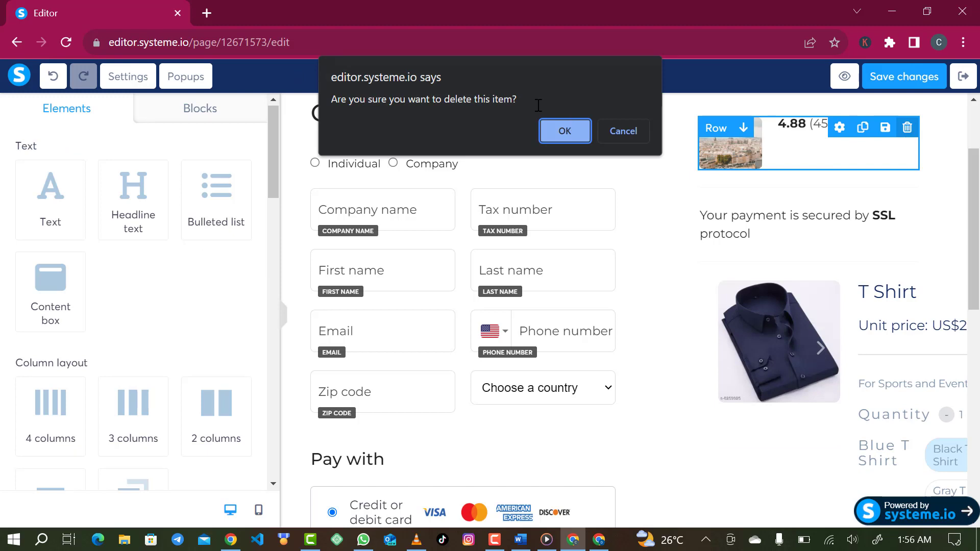
click(557, 125)
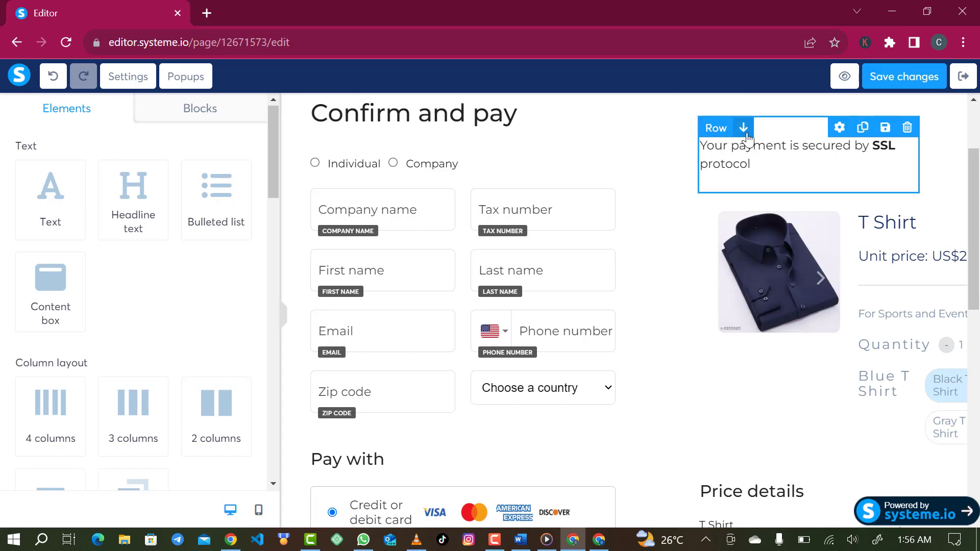
click(743, 127)
click(902, 79)
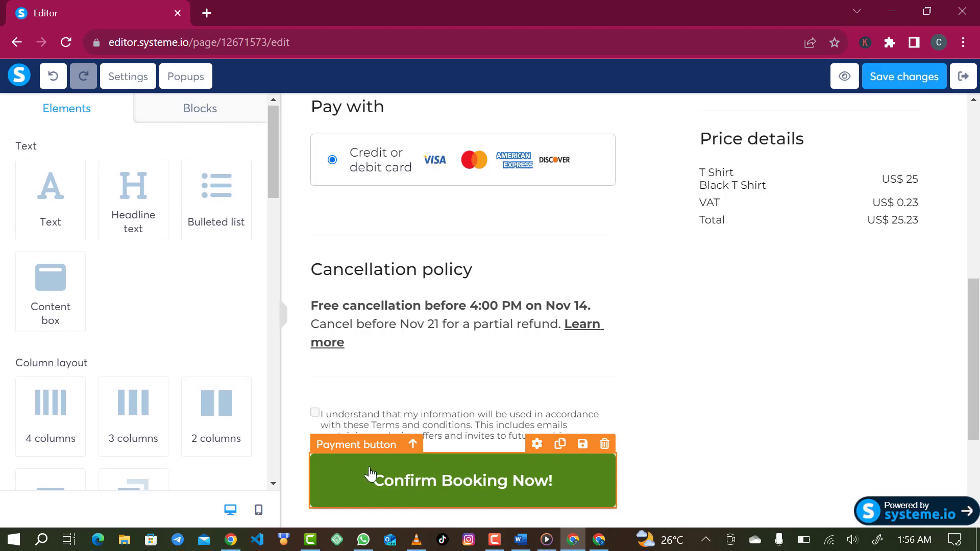
Step: Relabel the 'Confirm Booking Now!' button to 'Pay Now!', save, and exit the editor
click(426, 486)
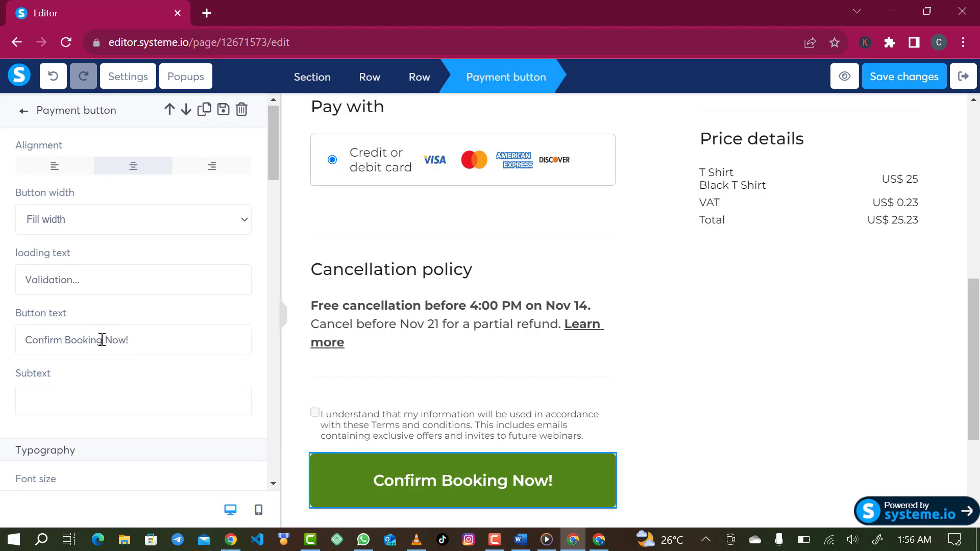
drag(102, 339, 16, 339)
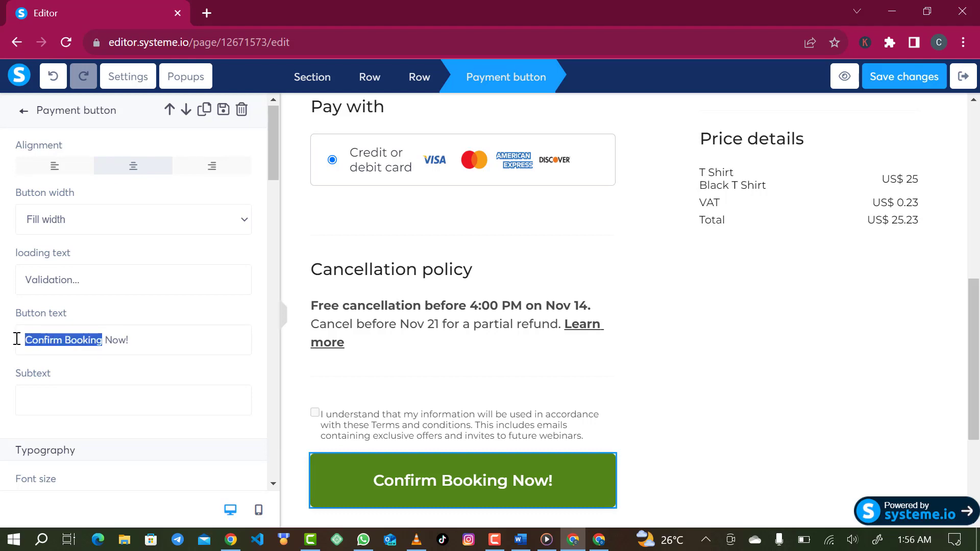
text(P)
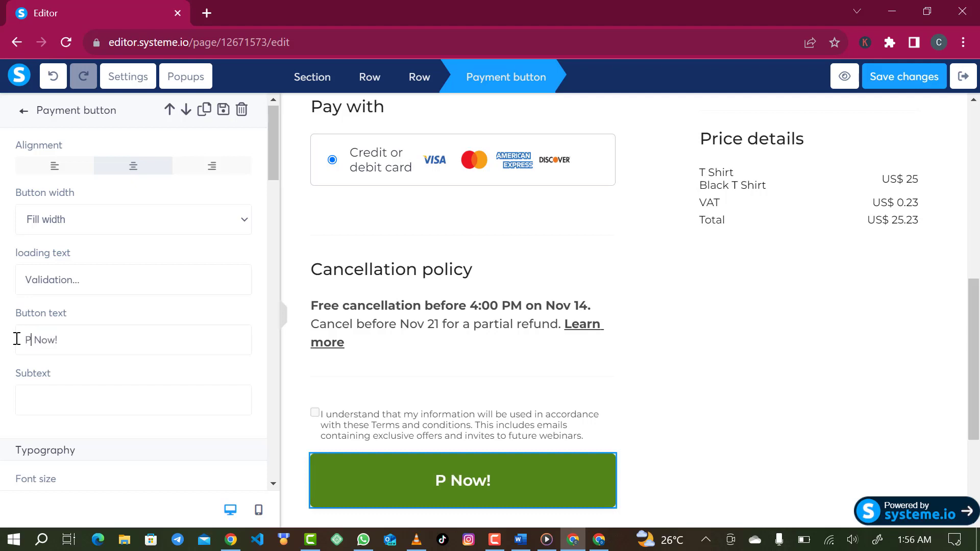
text(ay)
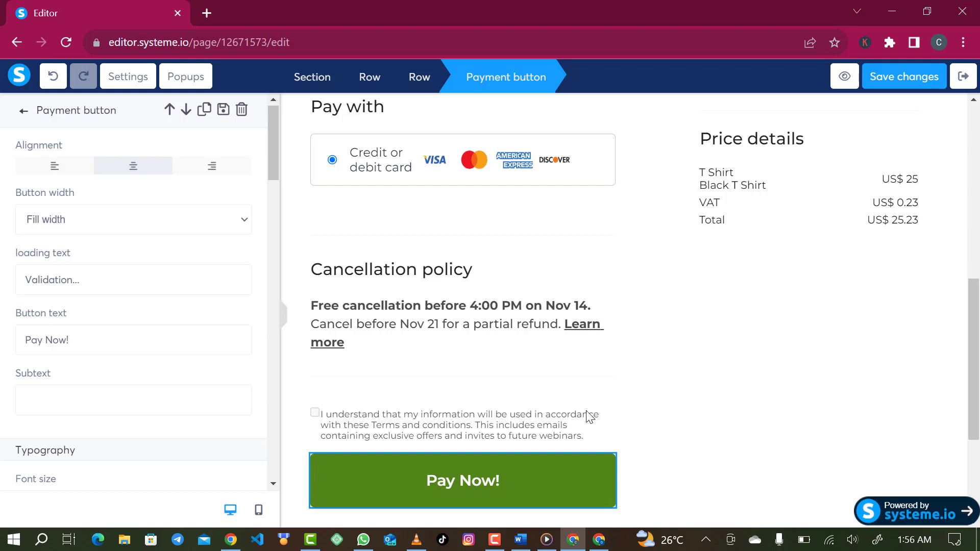
click(912, 74)
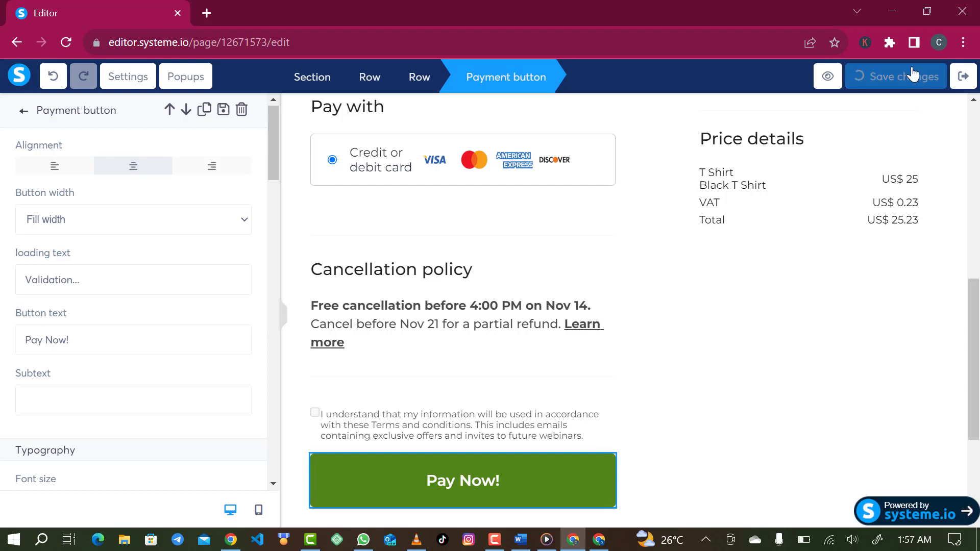
click(963, 81)
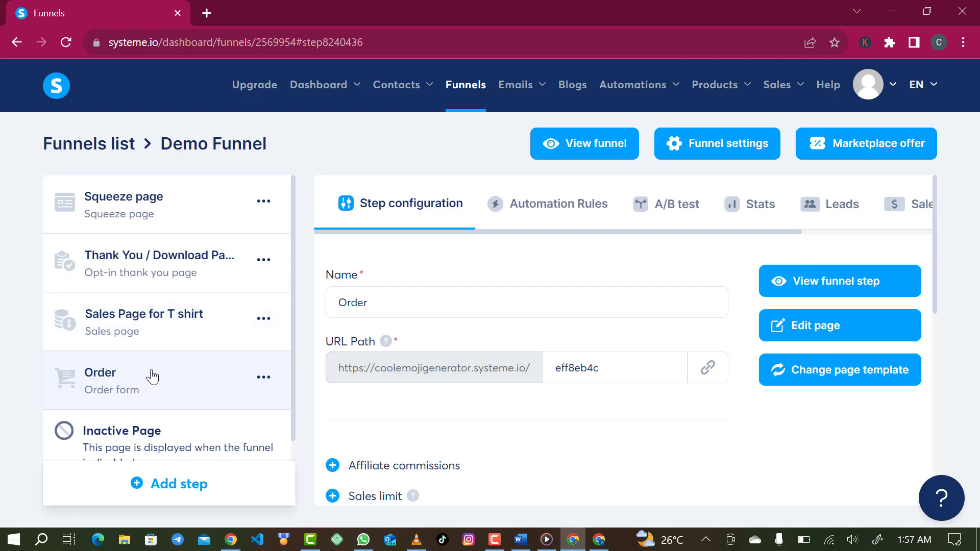
Step: Create a funnel step named 'Thank You' with the type 'Thank you page'
scroll(176, 375, down, 1)
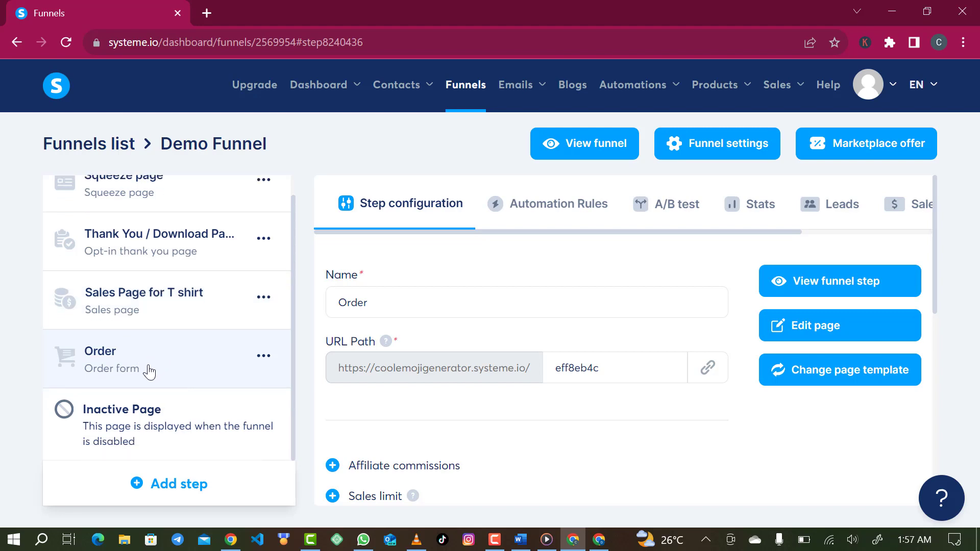
click(174, 483)
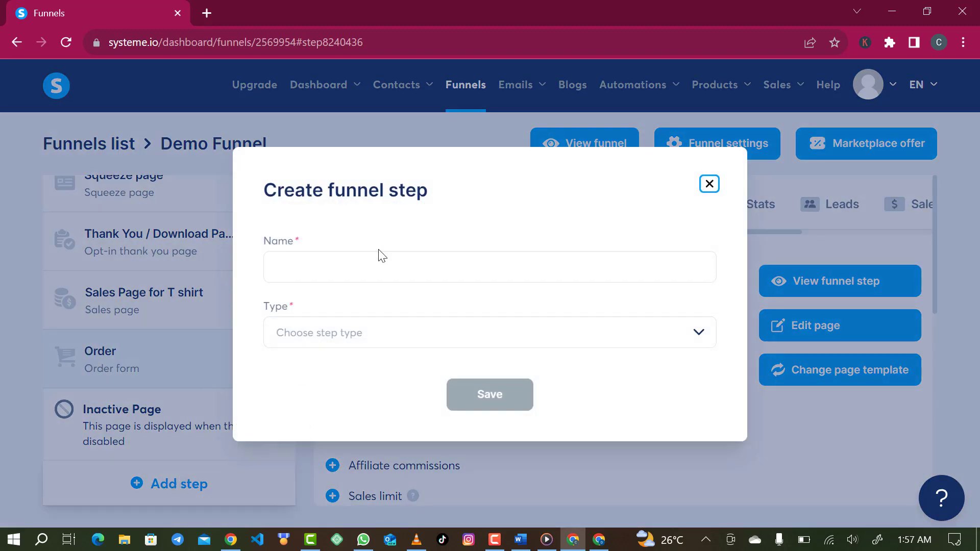
click(368, 270)
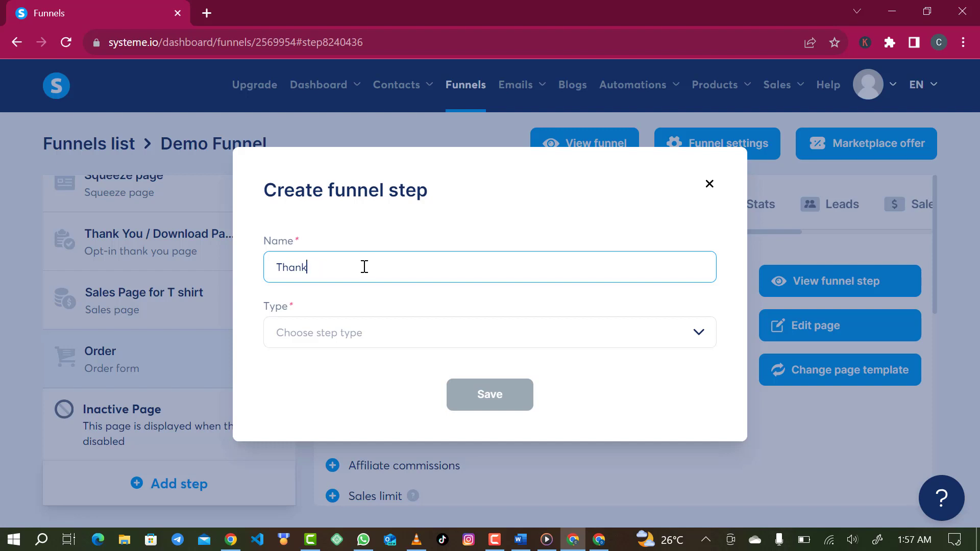
text(Y)
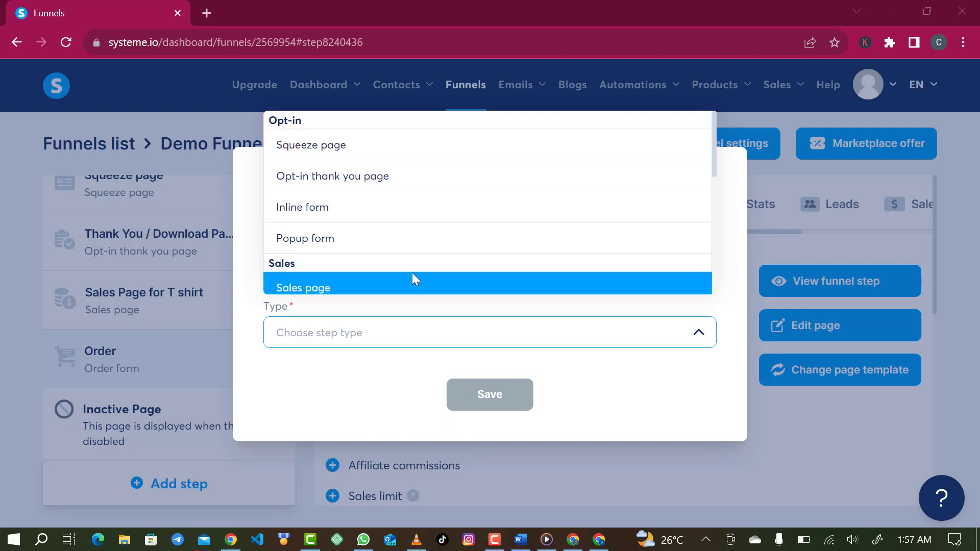
scroll(412, 275, down, 3)
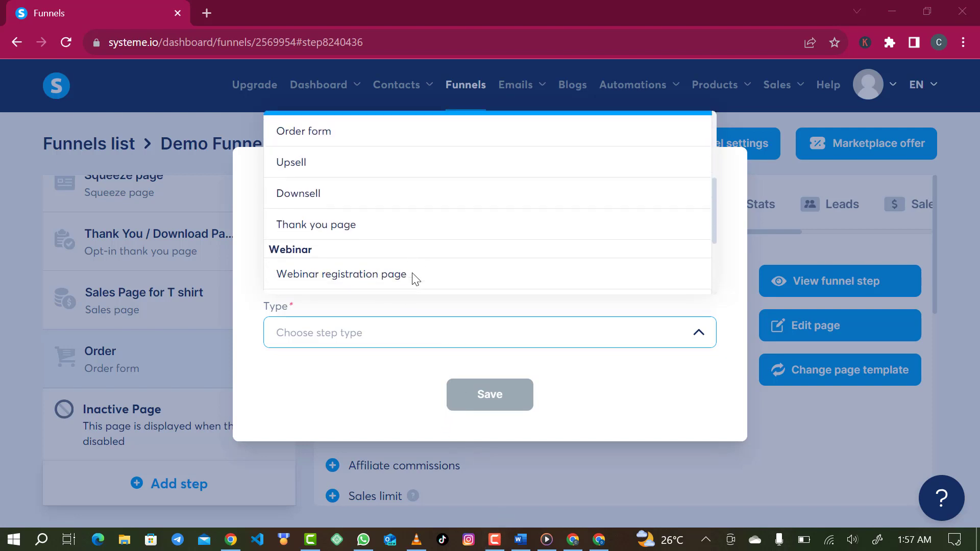
scroll(369, 229, up, 2)
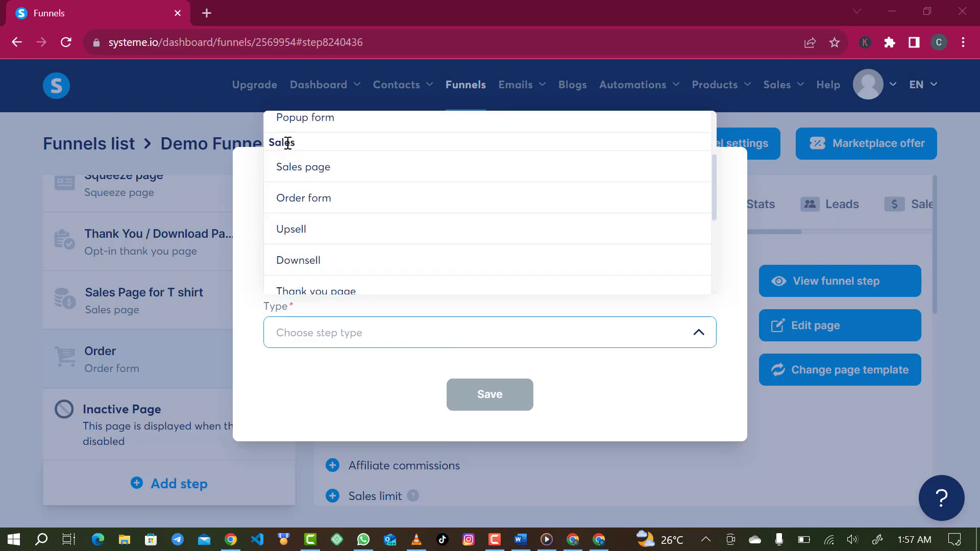
click(357, 290)
click(497, 401)
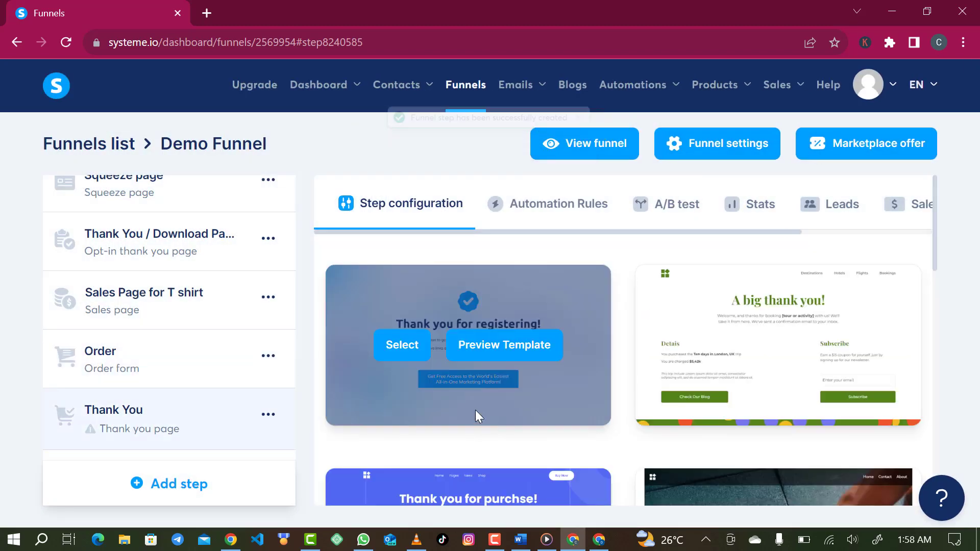
Step: Browse the thank-you templates and preview the 'Thanks for purchasing!' design
scroll(607, 418, down, 4)
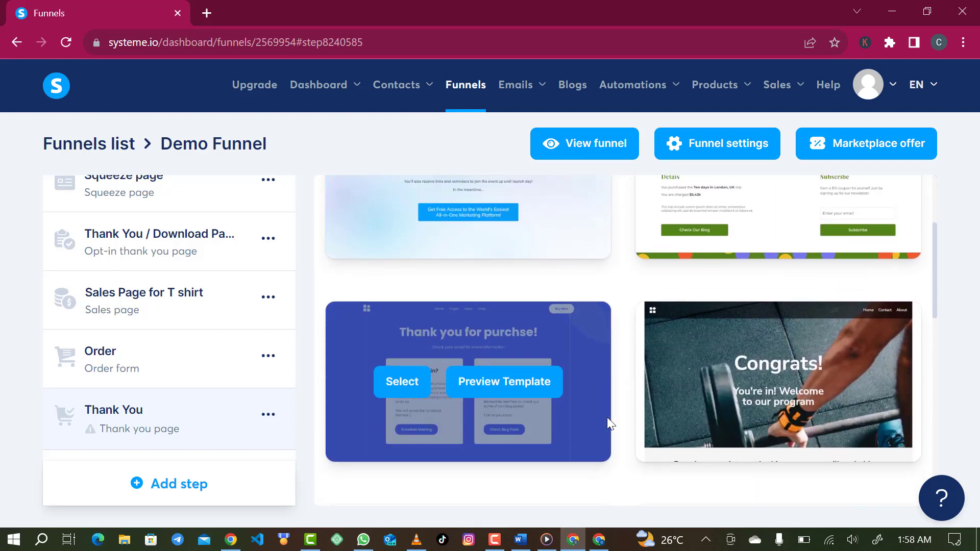
scroll(610, 424, down, 1)
mouse_move(482, 345)
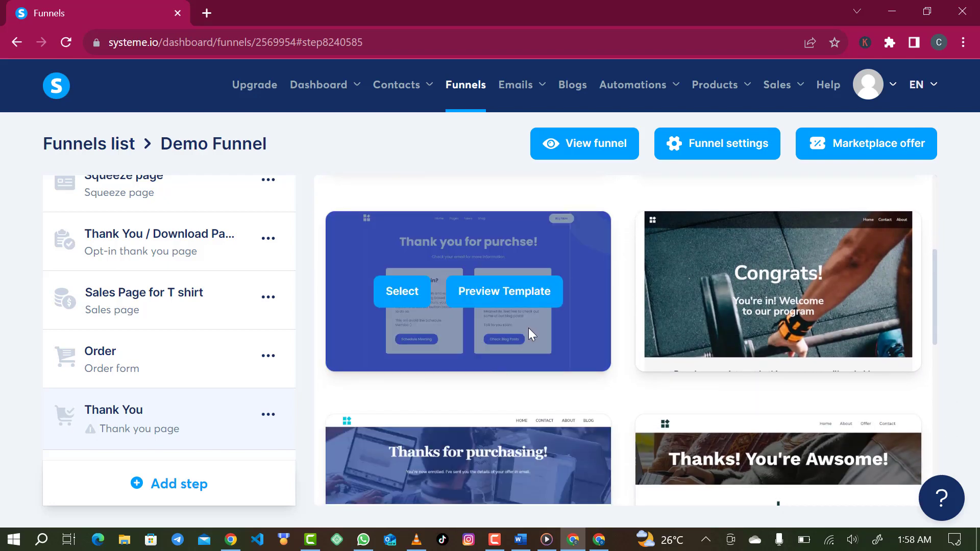
scroll(528, 334, down, 10)
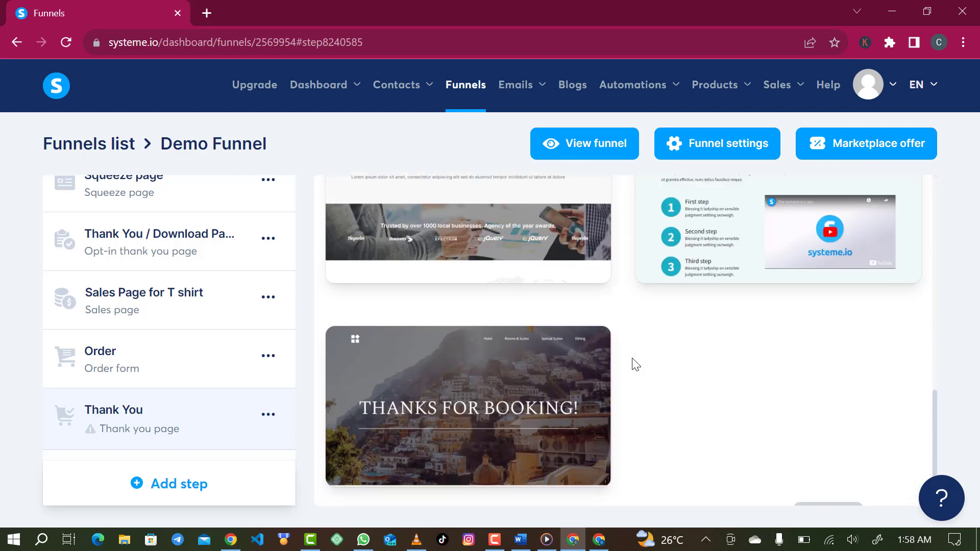
scroll(636, 365, down, 1)
scroll(635, 365, up, 5)
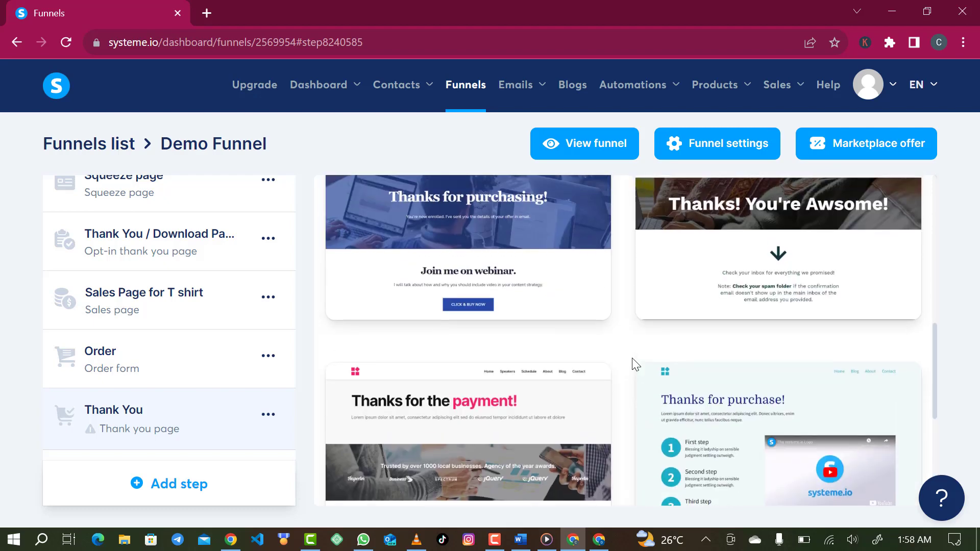
scroll(633, 360, up, 3)
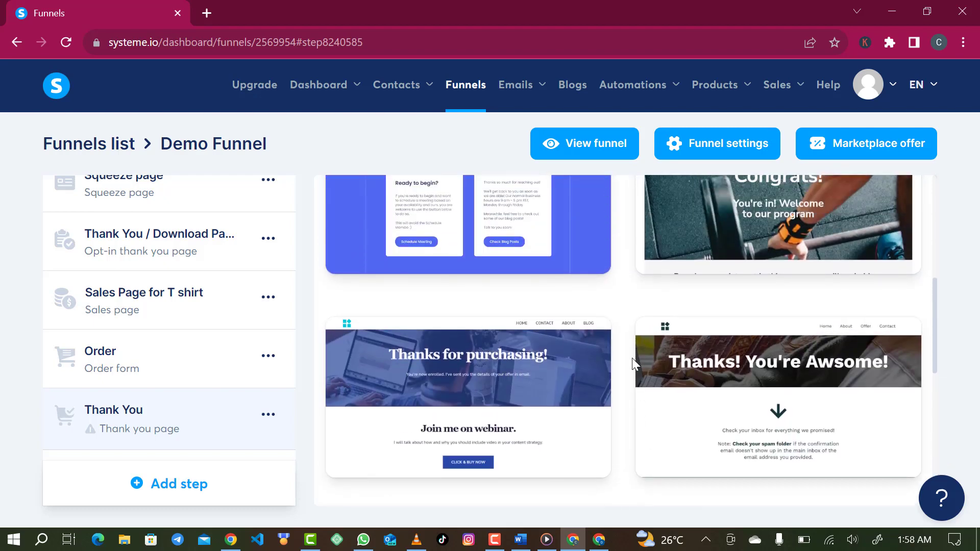
scroll(632, 357, up, 1)
mouse_move(397, 454)
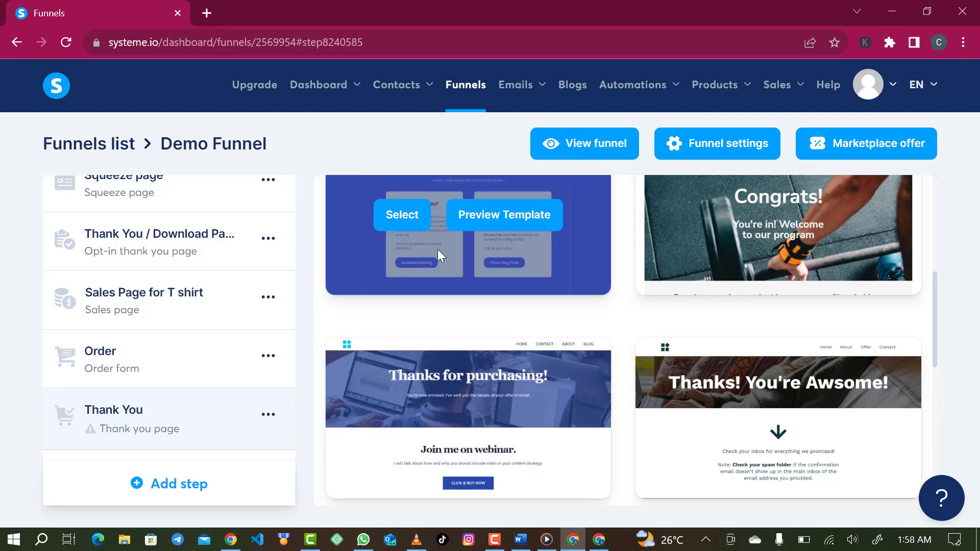
click(455, 419)
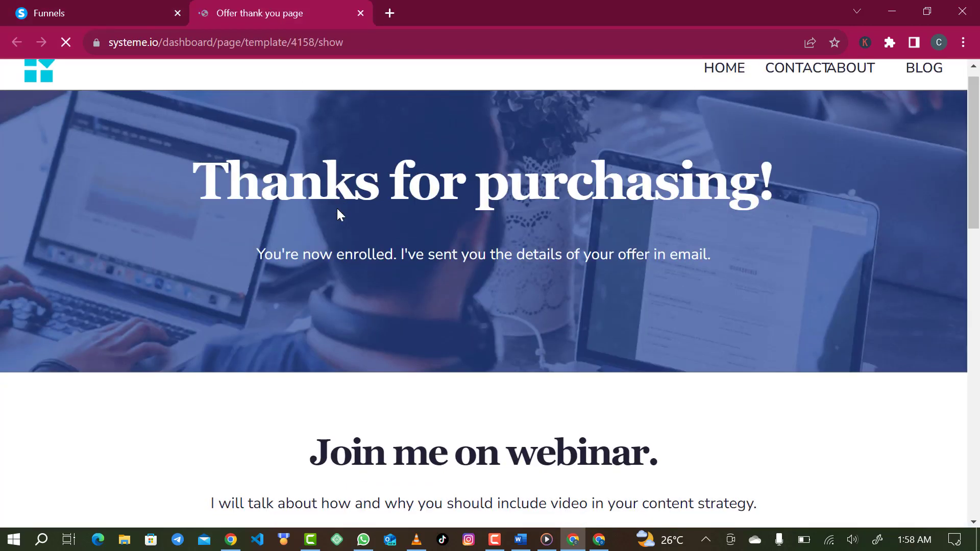
scroll(337, 208, down, 3)
scroll(337, 210, down, 2)
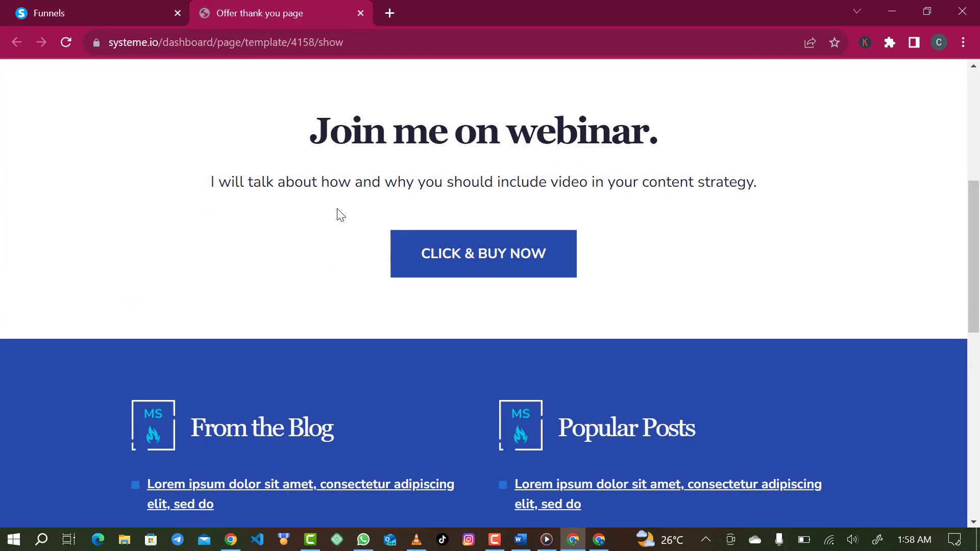
scroll(336, 215, up, 5)
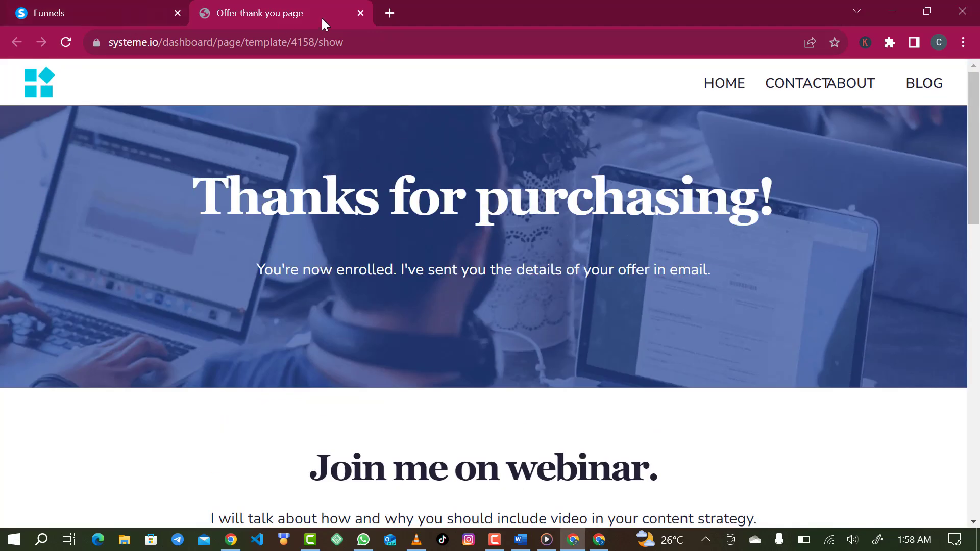
Step: Close the preview and select the purple 'Thank you for purchse!' template
click(364, 17)
click(85, 2)
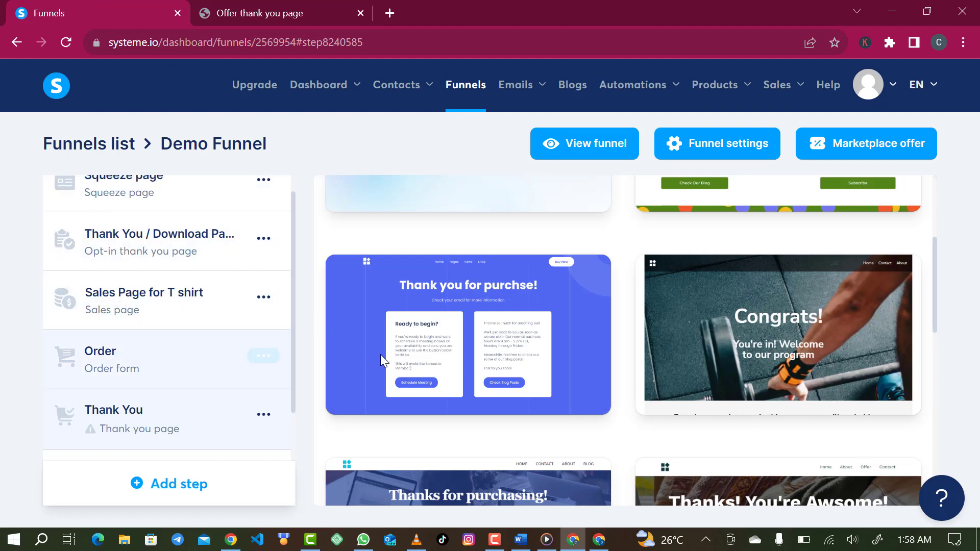
mouse_move(530, 320)
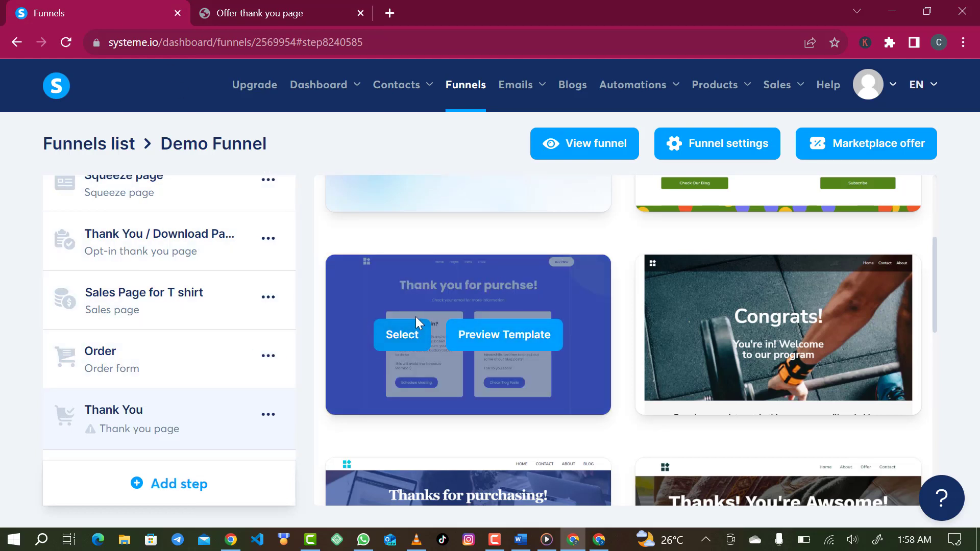
click(411, 349)
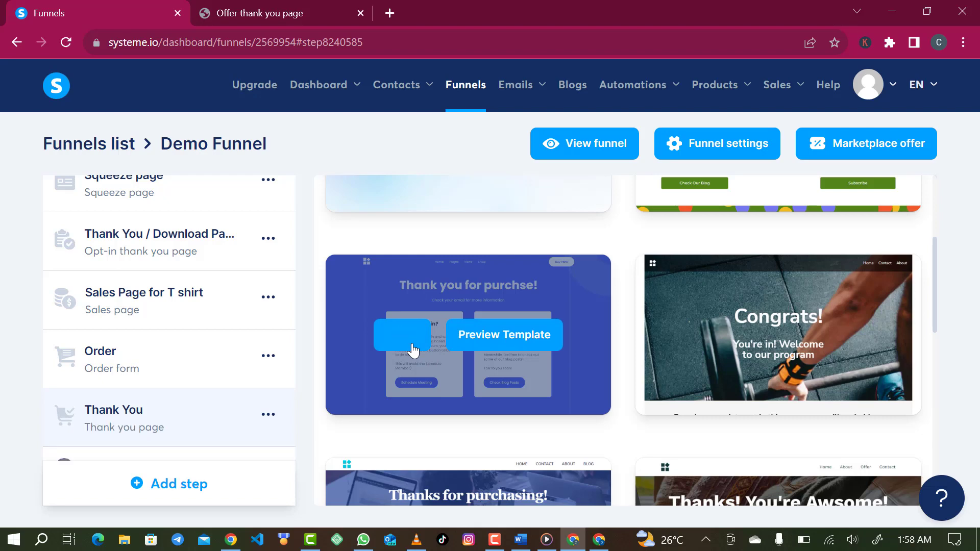
click(841, 324)
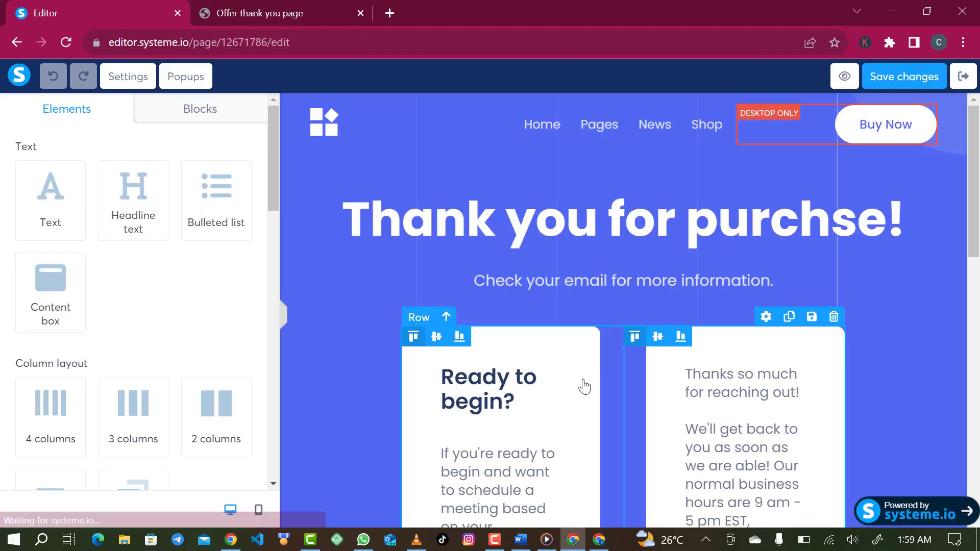
Step: Delete both thank-you cards and the footer section from the page
scroll(646, 388, down, 2)
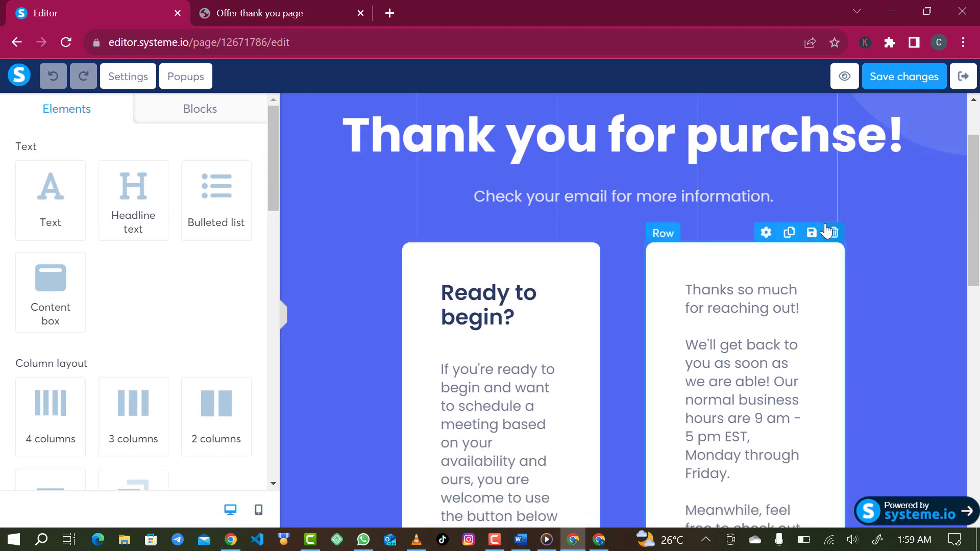
click(833, 233)
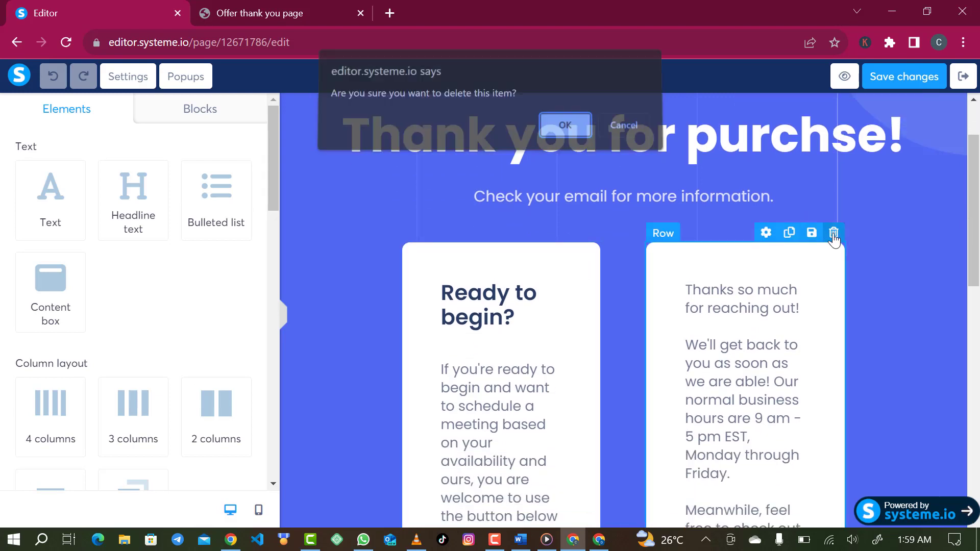
click(572, 126)
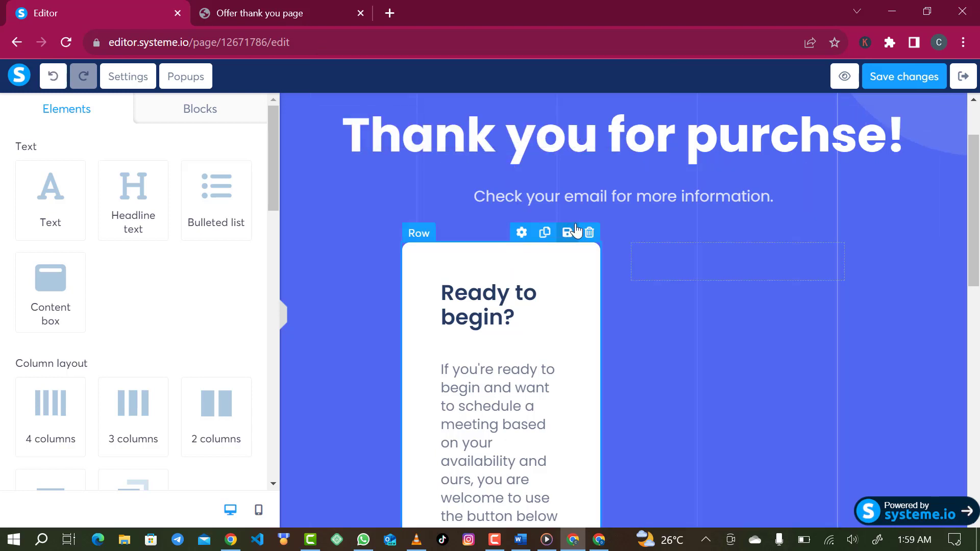
click(589, 233)
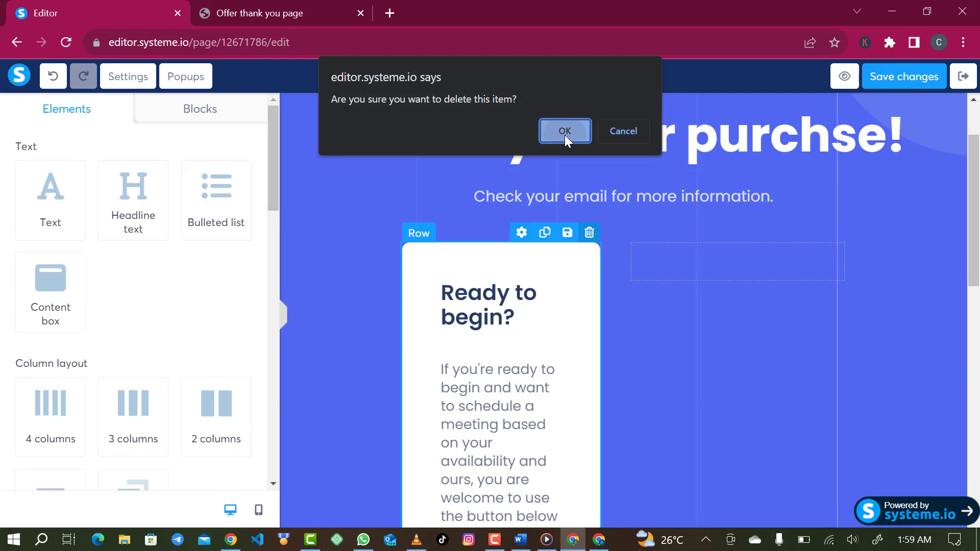
click(564, 132)
scroll(601, 279, down, 2)
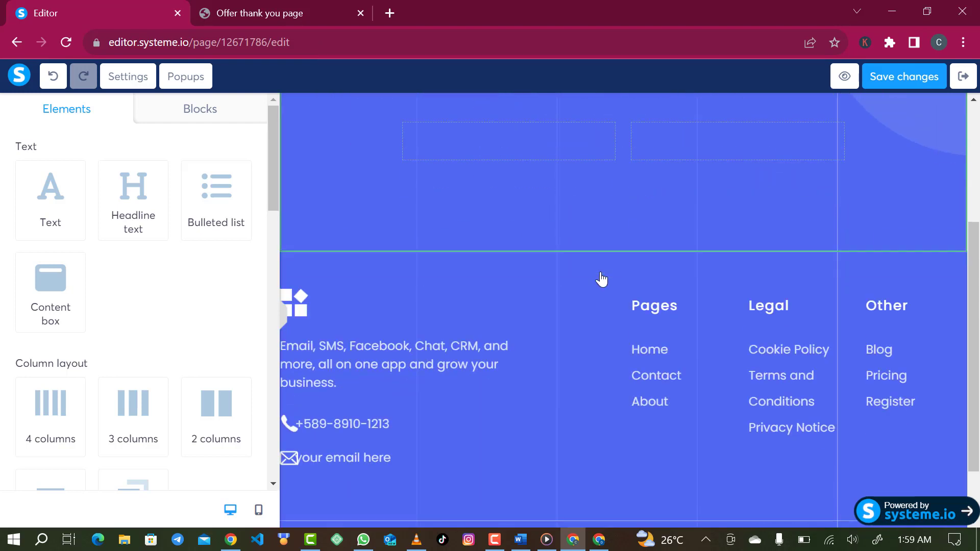
click(957, 242)
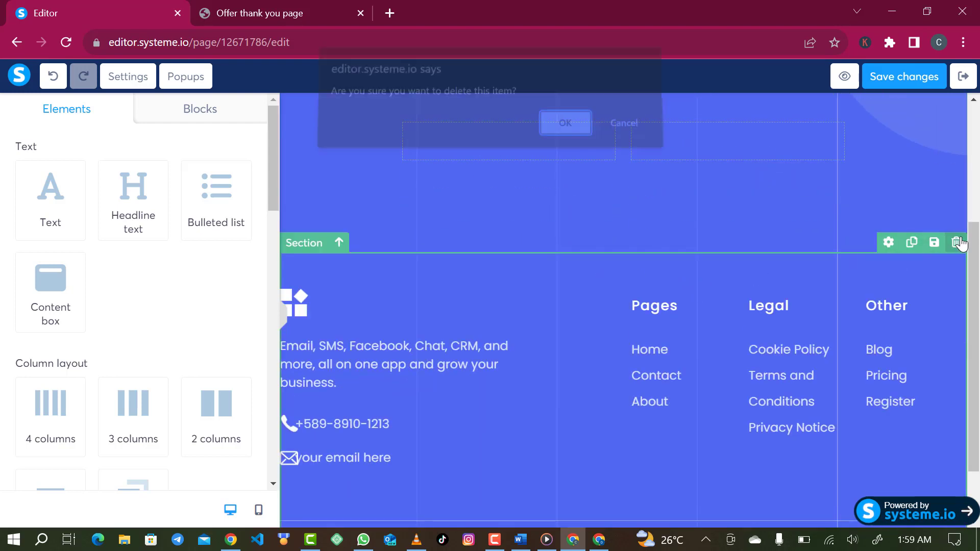
click(563, 131)
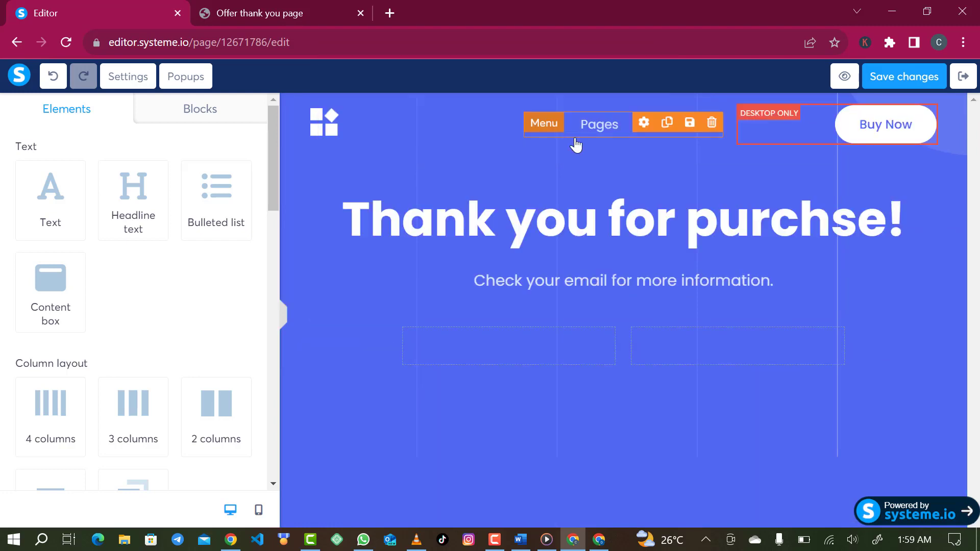
Step: Remove the header's Buy Now button and navigation menu, then save and exit
click(614, 280)
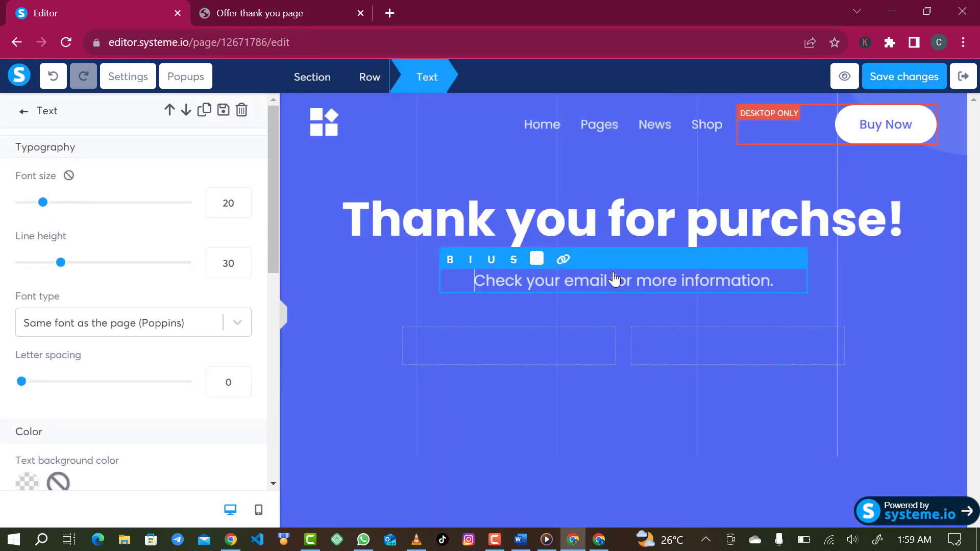
triple_click(644, 285)
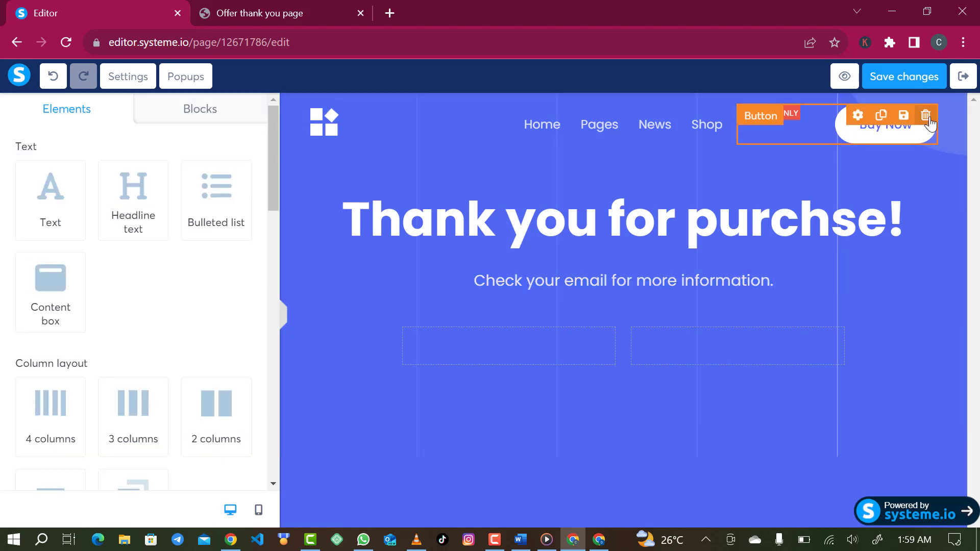
click(926, 116)
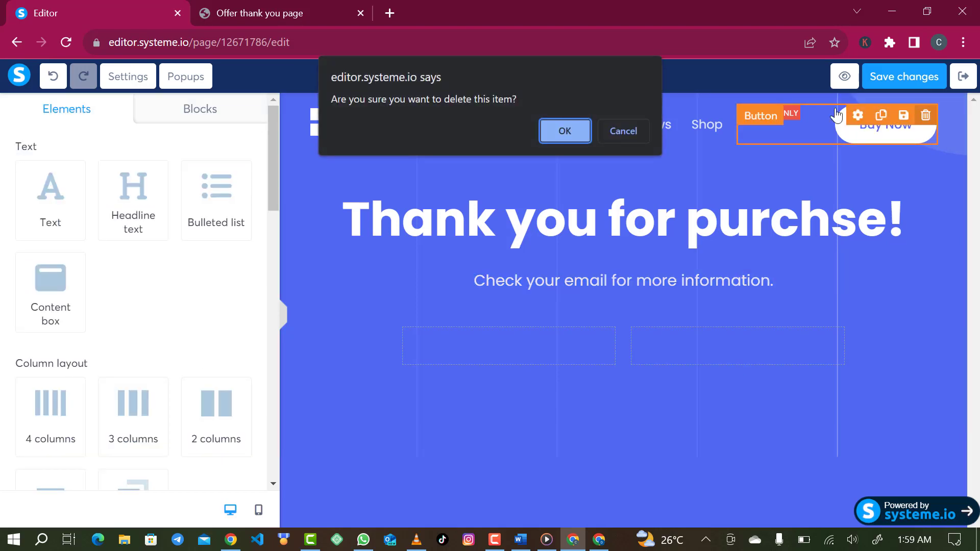
click(564, 131)
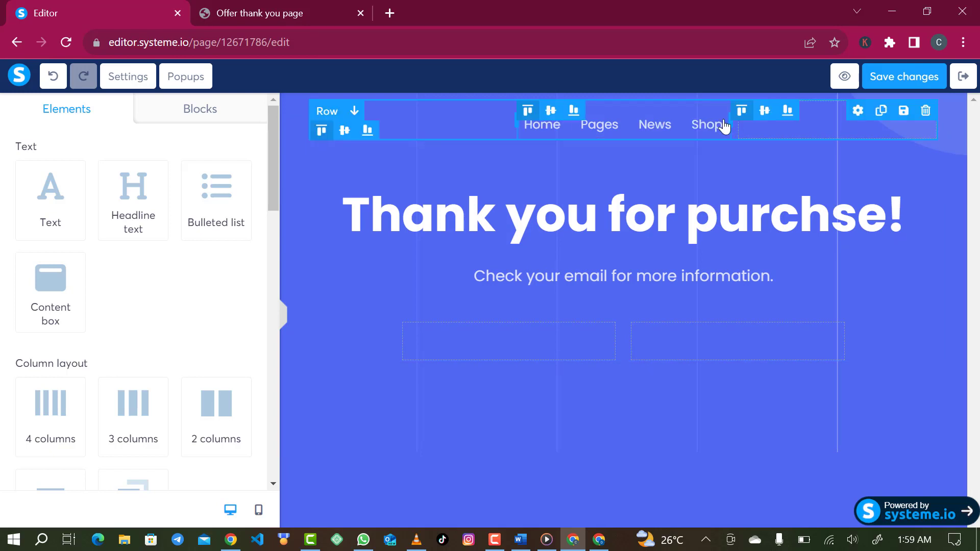
click(711, 123)
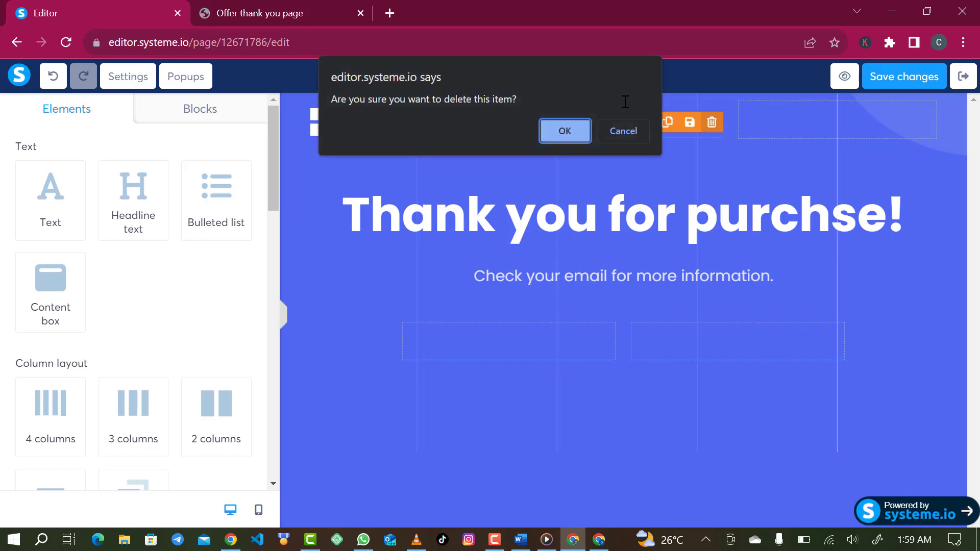
click(569, 133)
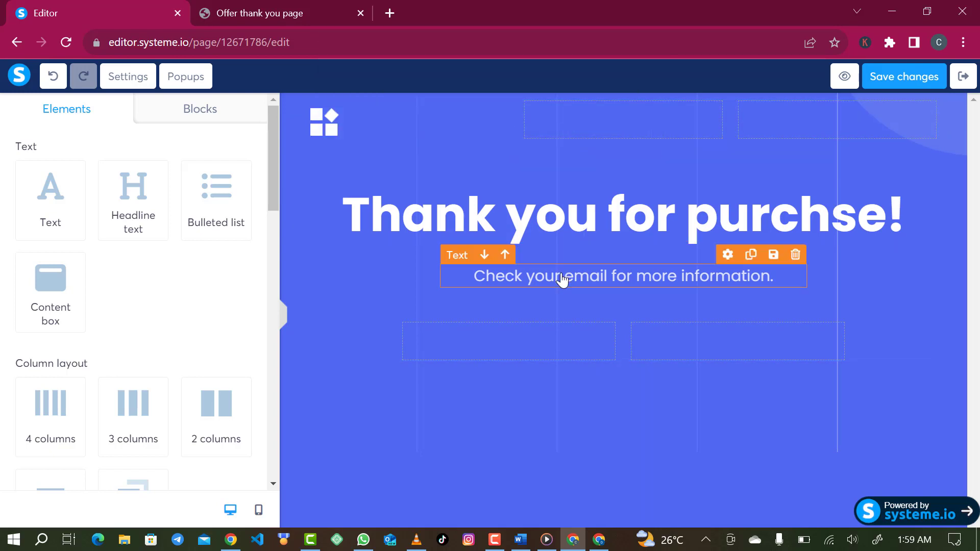
click(886, 87)
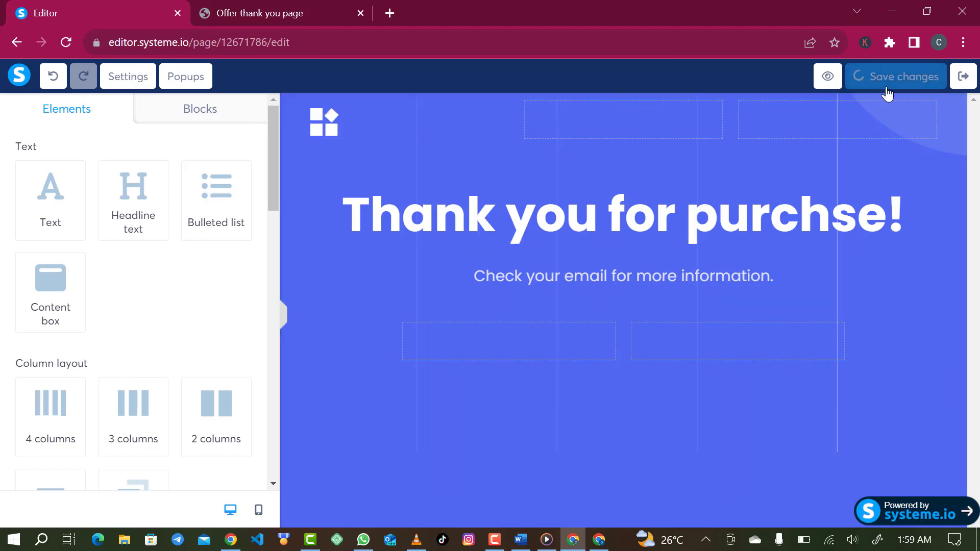
click(963, 76)
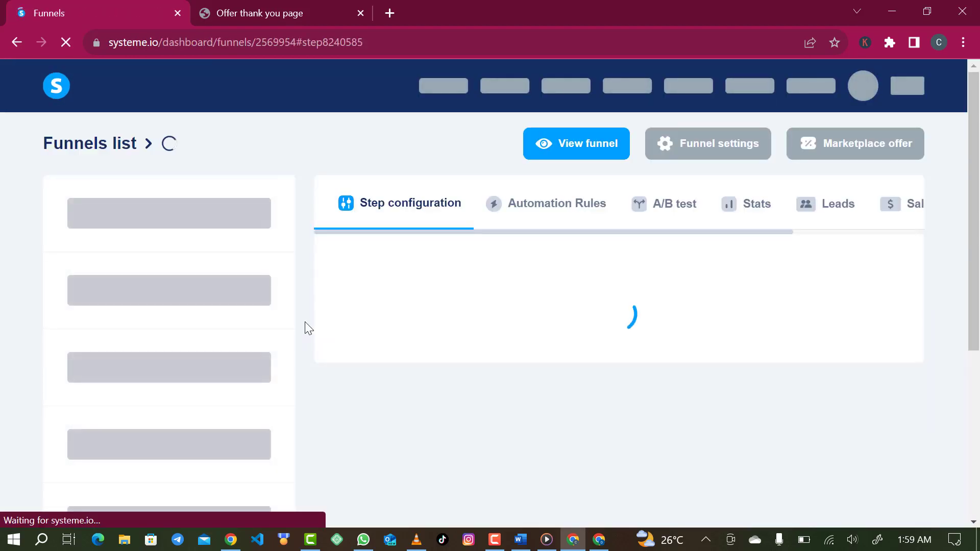
Step: Copy the 'Sales Page for T shirt' step URL and close the Offer thank you page tab
scroll(305, 323, down, 1)
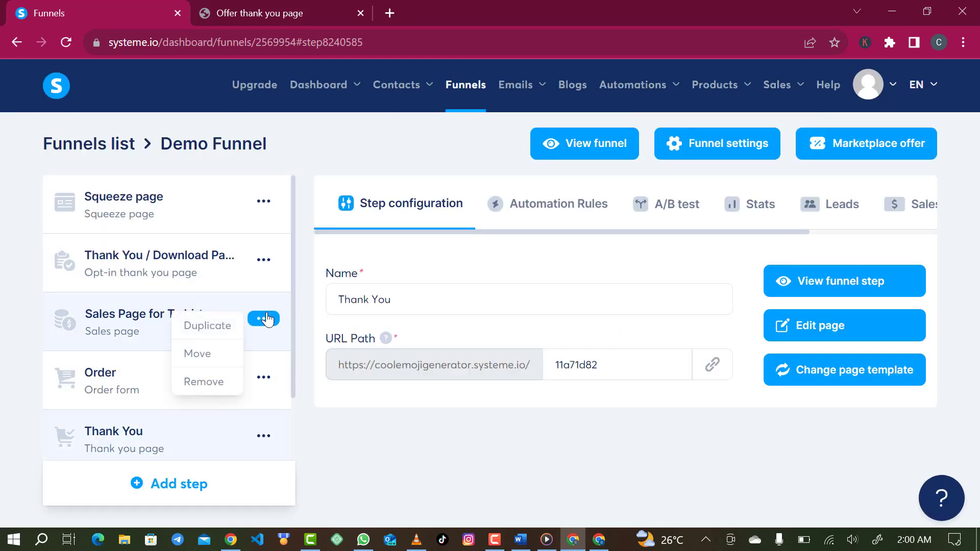
click(149, 322)
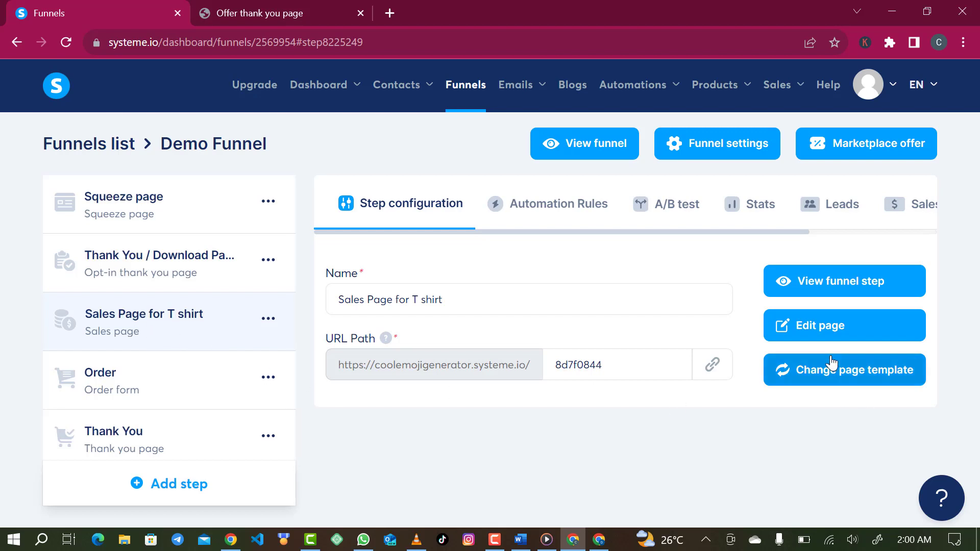
click(712, 367)
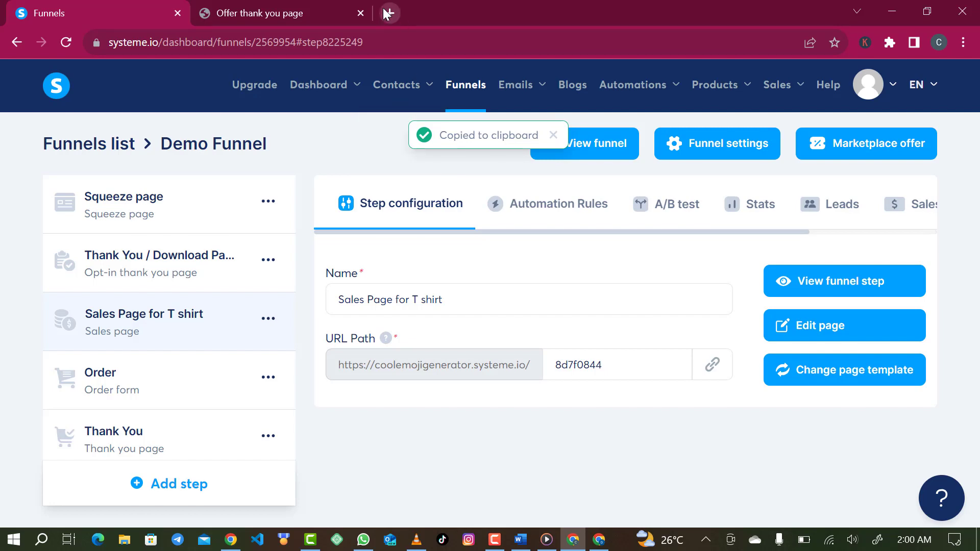
click(361, 13)
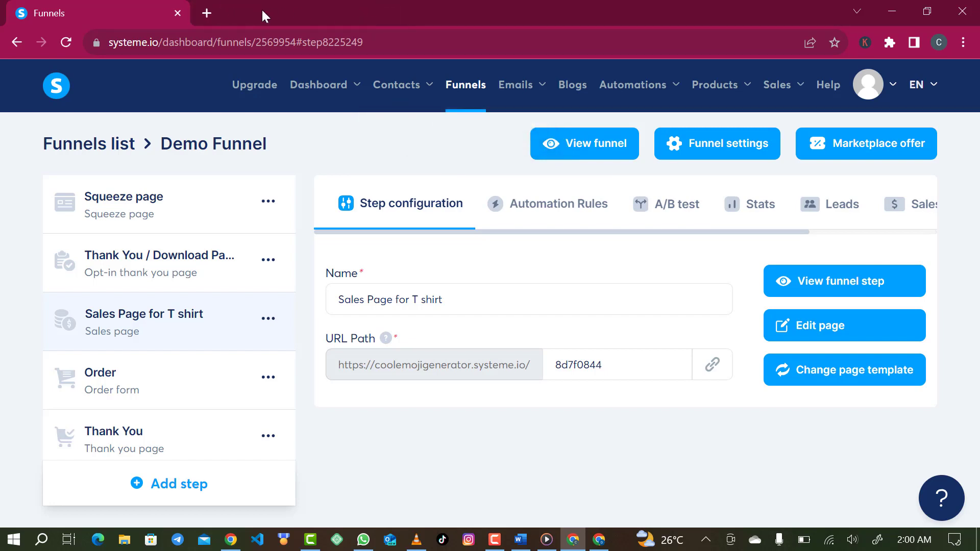
Step: Load the copied sales page URL in a new tab and add the Men T Shirt to cart
click(207, 13)
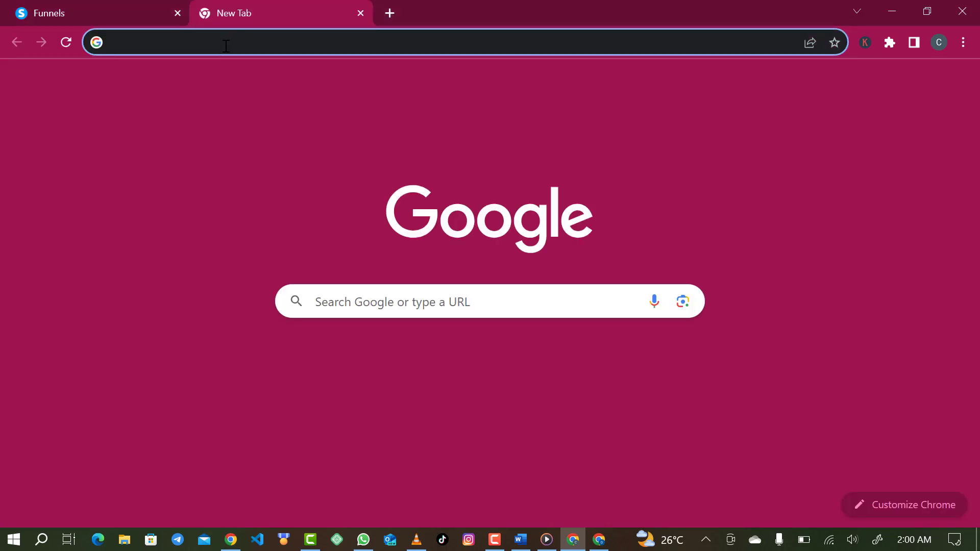
key(ctrl+v)
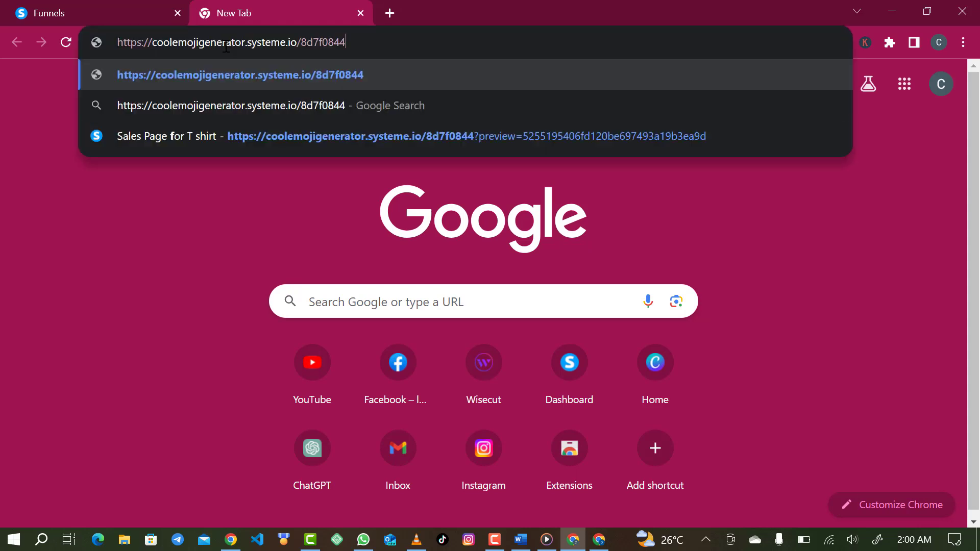
key(Return)
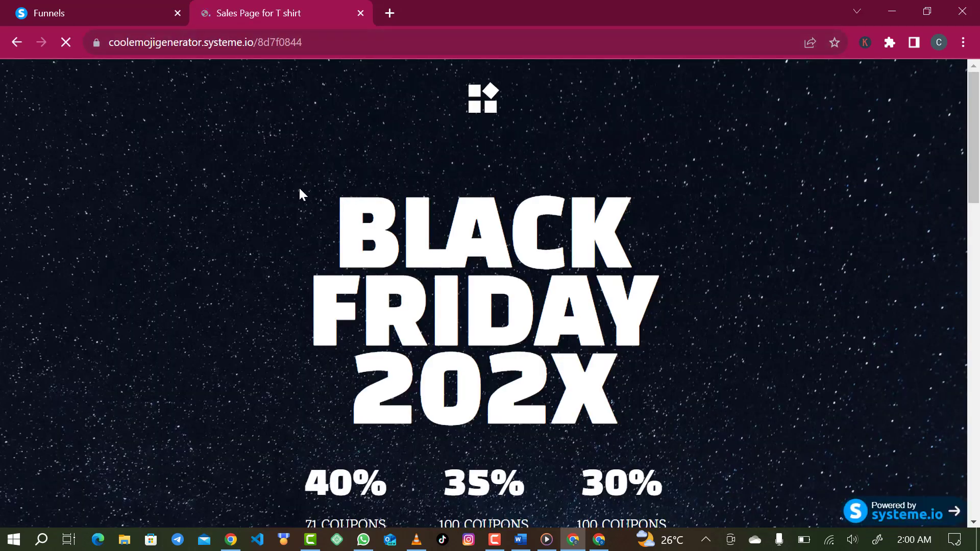
scroll(300, 193, down, 15)
scroll(299, 194, down, 5)
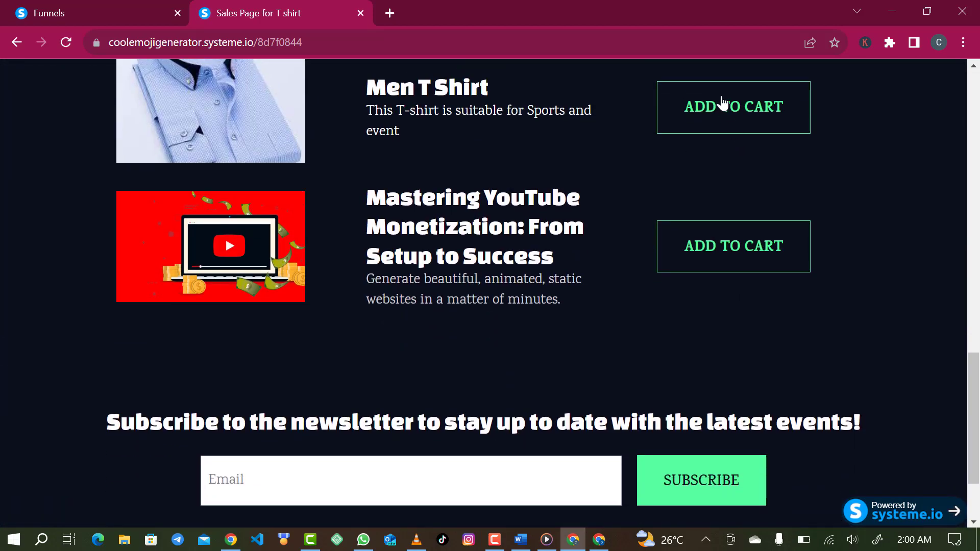
click(723, 105)
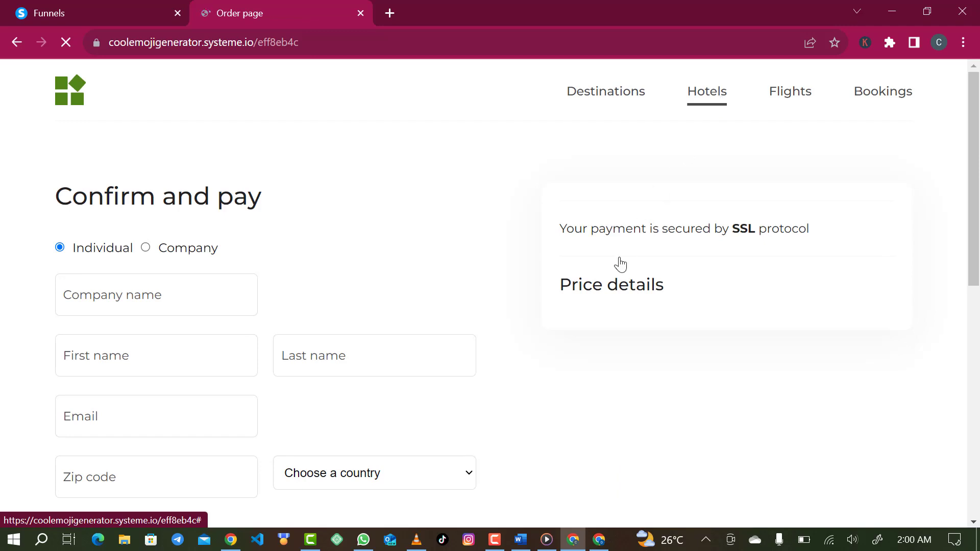
Step: Choose the Gray T Shirt, try the Black T Shirt, then settle back on Gray
scroll(622, 261, down, 3)
scroll(621, 263, up, 2)
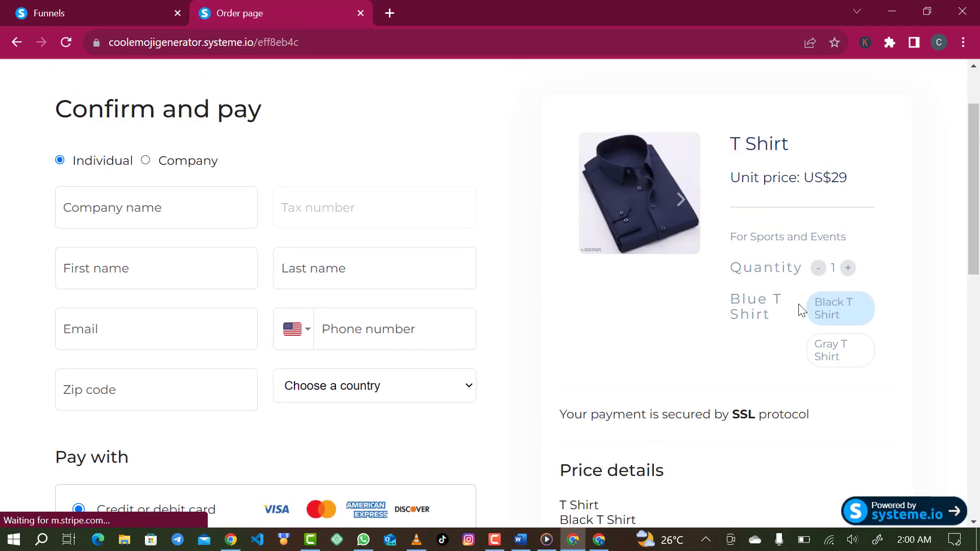
click(830, 358)
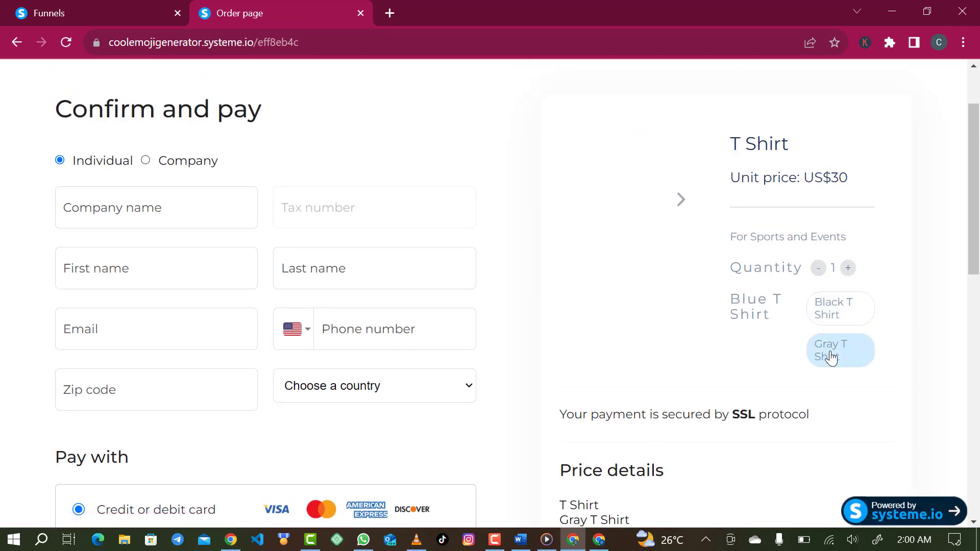
click(827, 309)
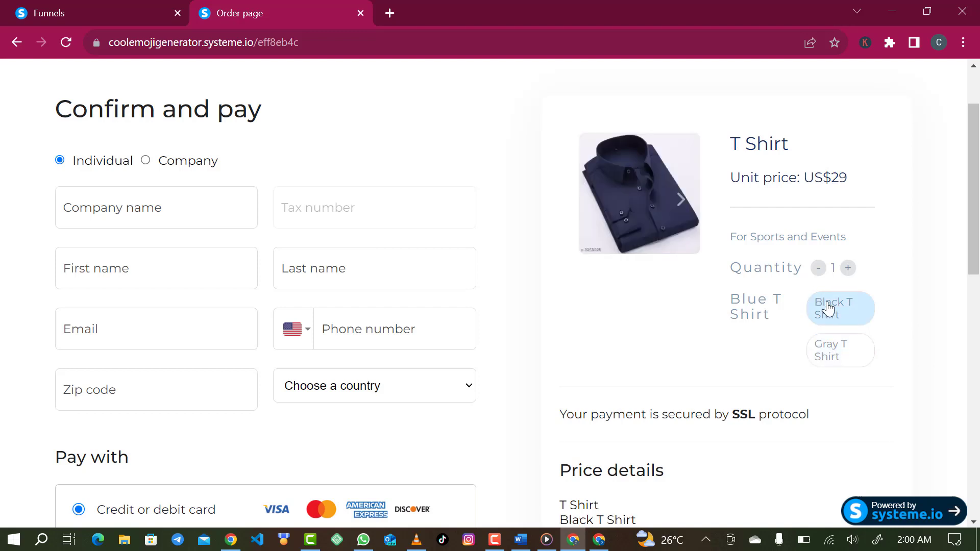
click(828, 350)
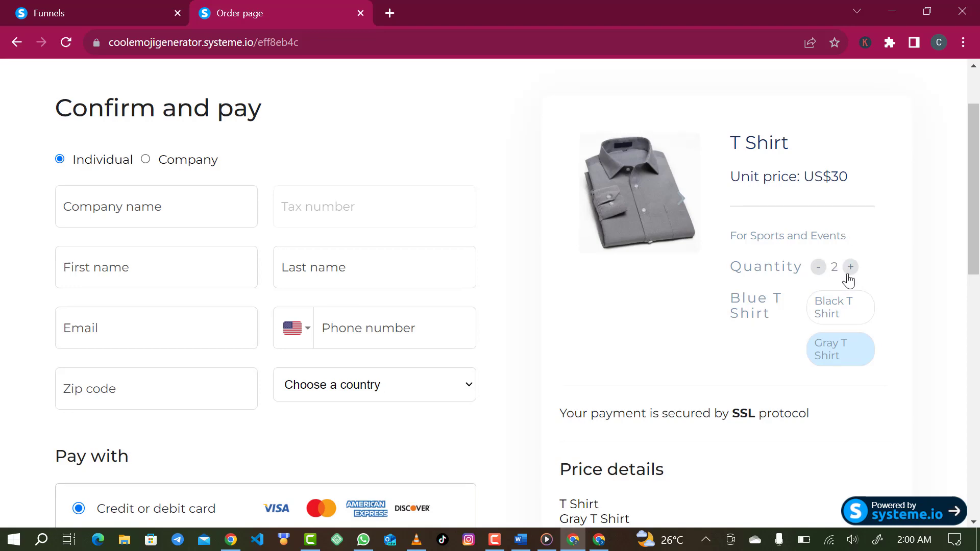
Step: Review the order form and put focus in the card number field
scroll(848, 280, down, 10)
scroll(849, 280, up, 7)
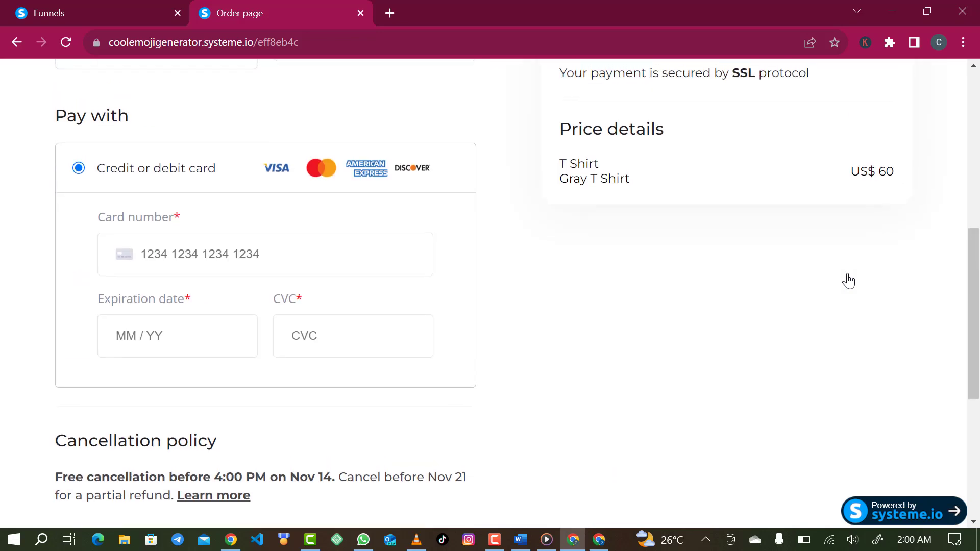
scroll(849, 279, down, 1)
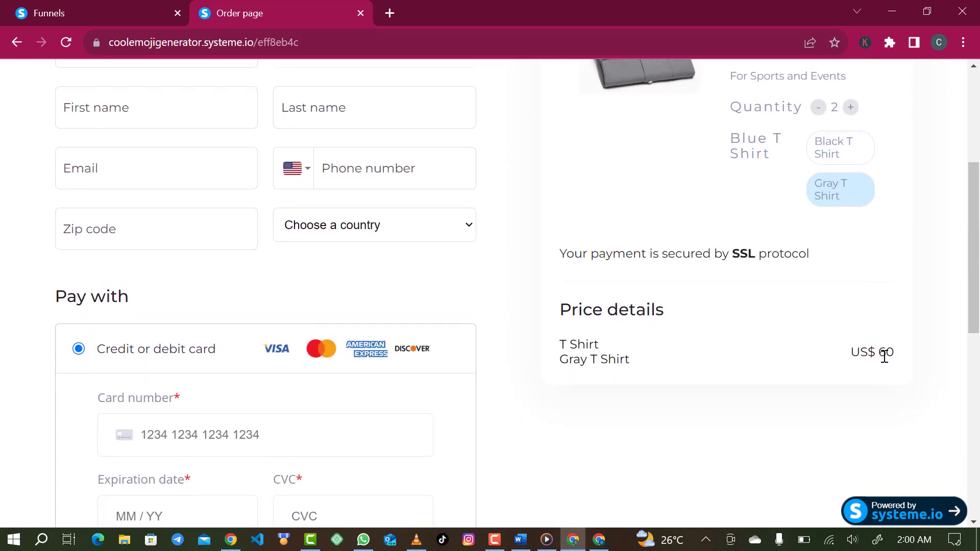
scroll(886, 356, down, 8)
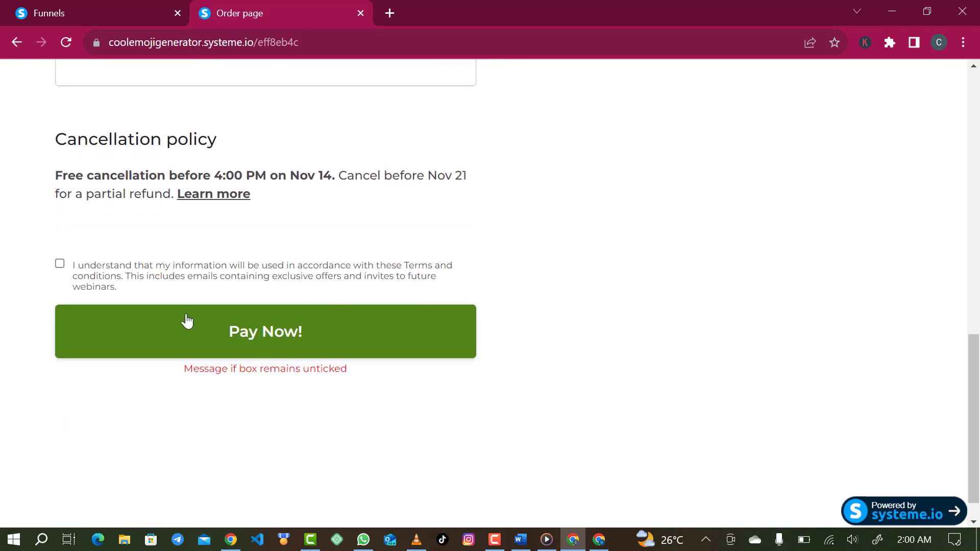
scroll(283, 277, up, 4)
click(279, 186)
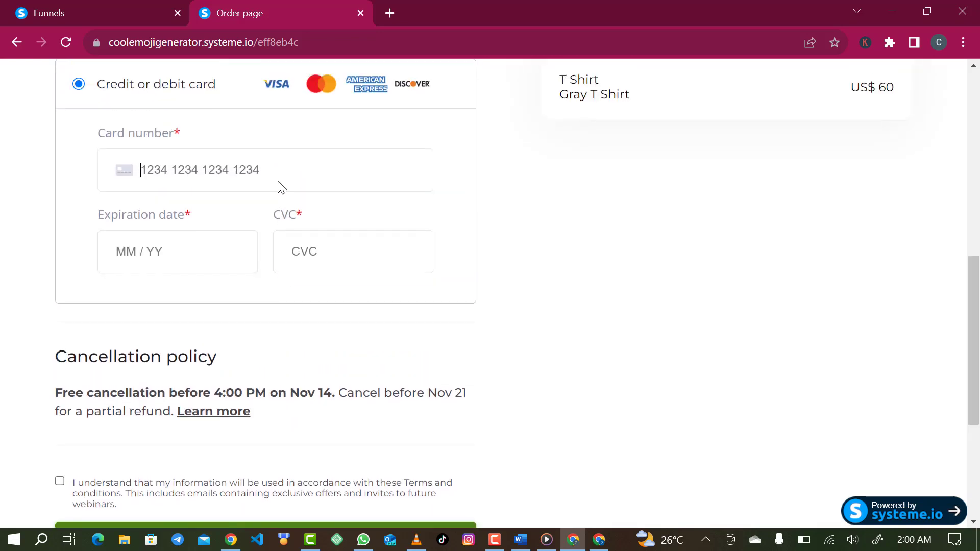
Step: Check the Pay Now form's price details total US$ 60 for two Gray T Shirts
scroll(281, 186, down, 3)
scroll(280, 187, down, 2)
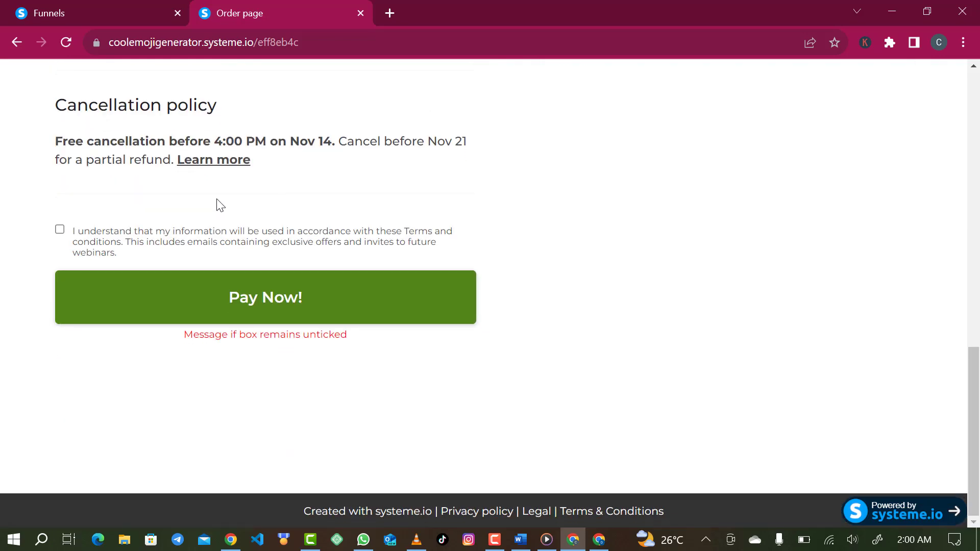
scroll(221, 311, up, 8)
scroll(223, 311, up, 5)
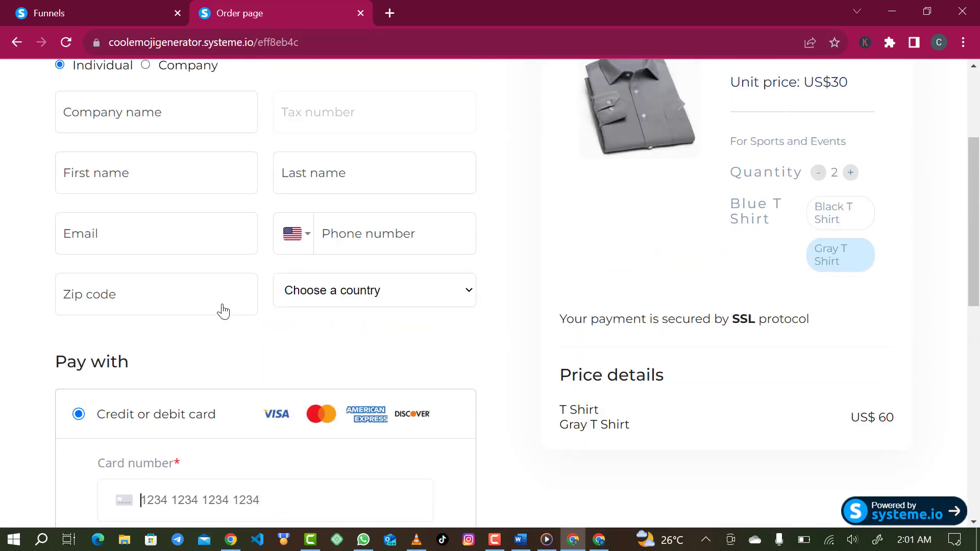
scroll(223, 310, down, 3)
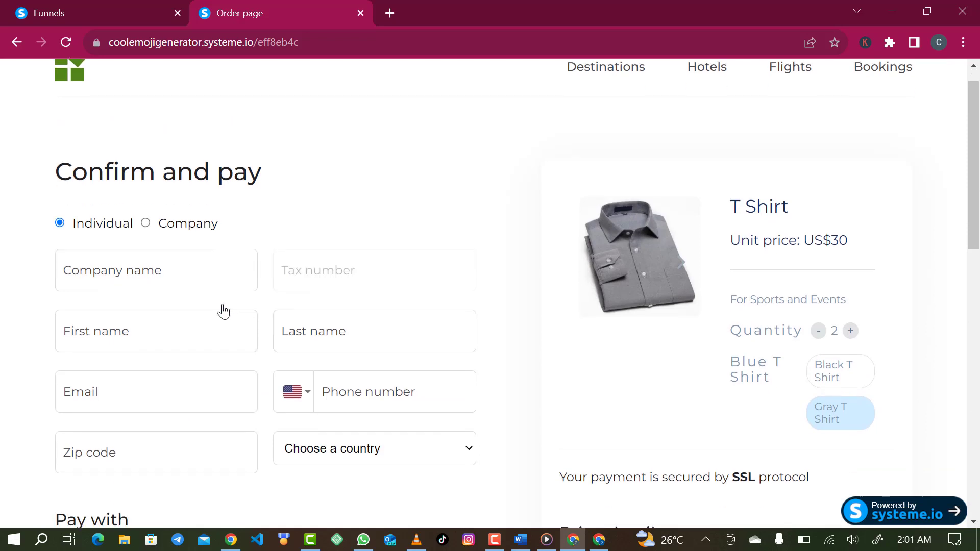
scroll(221, 311, up, 1)
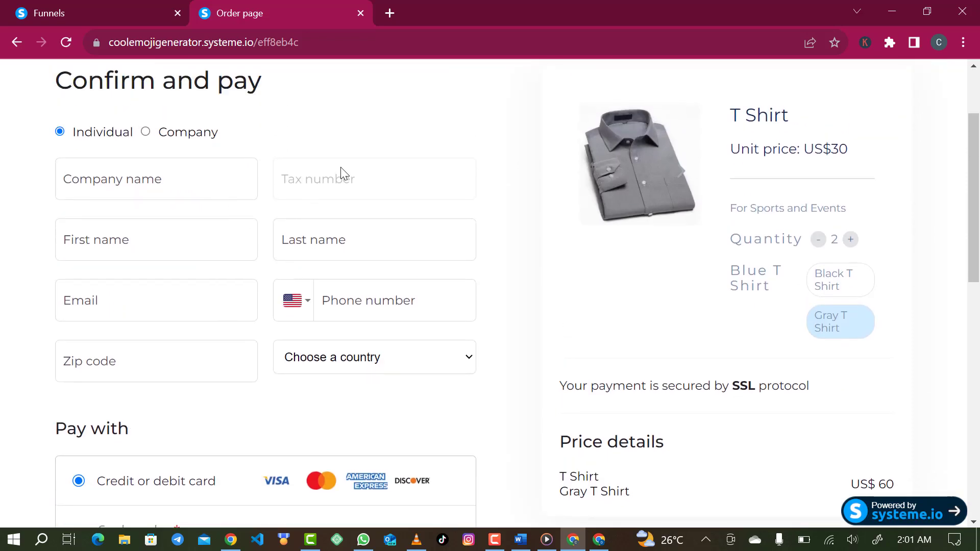
scroll(342, 173, down, 2)
scroll(342, 172, down, 4)
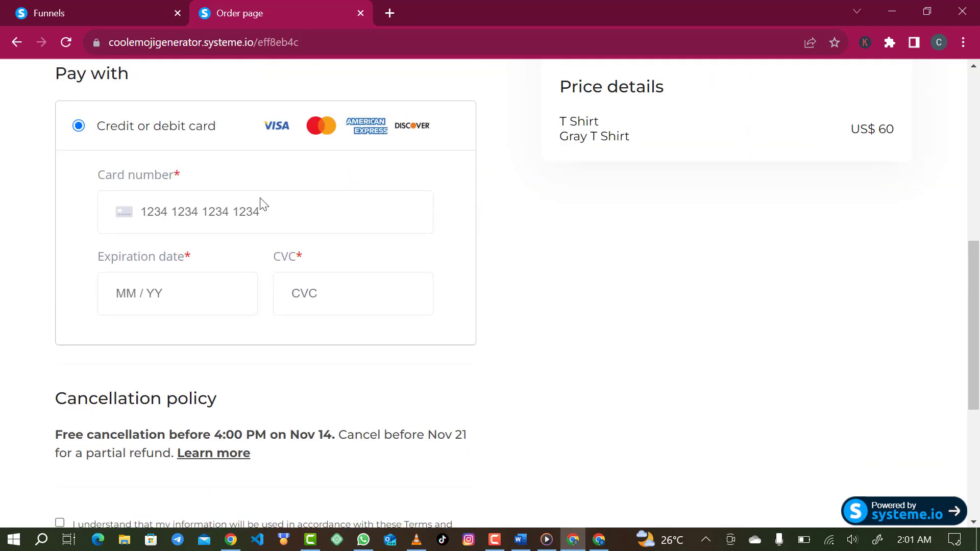
scroll(292, 326, down, 4)
scroll(293, 324, up, 11)
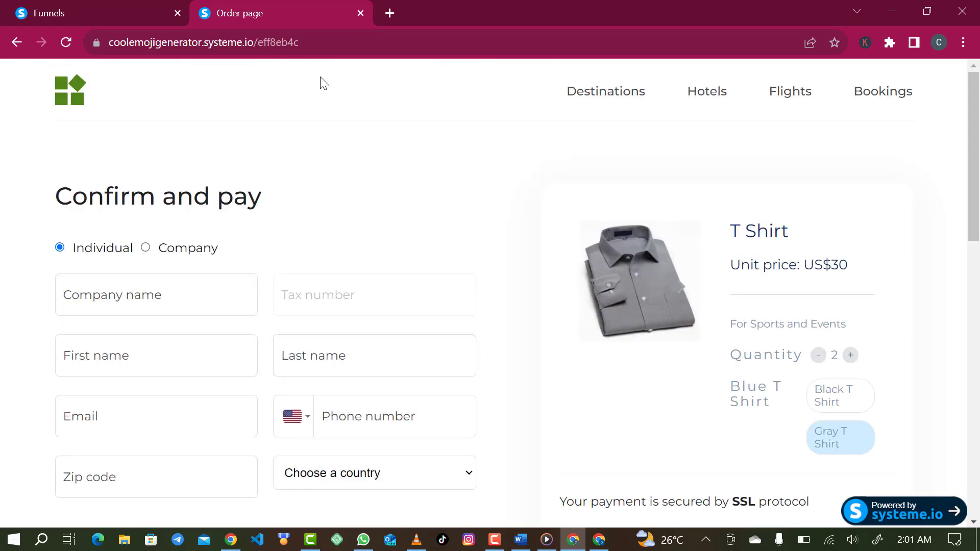